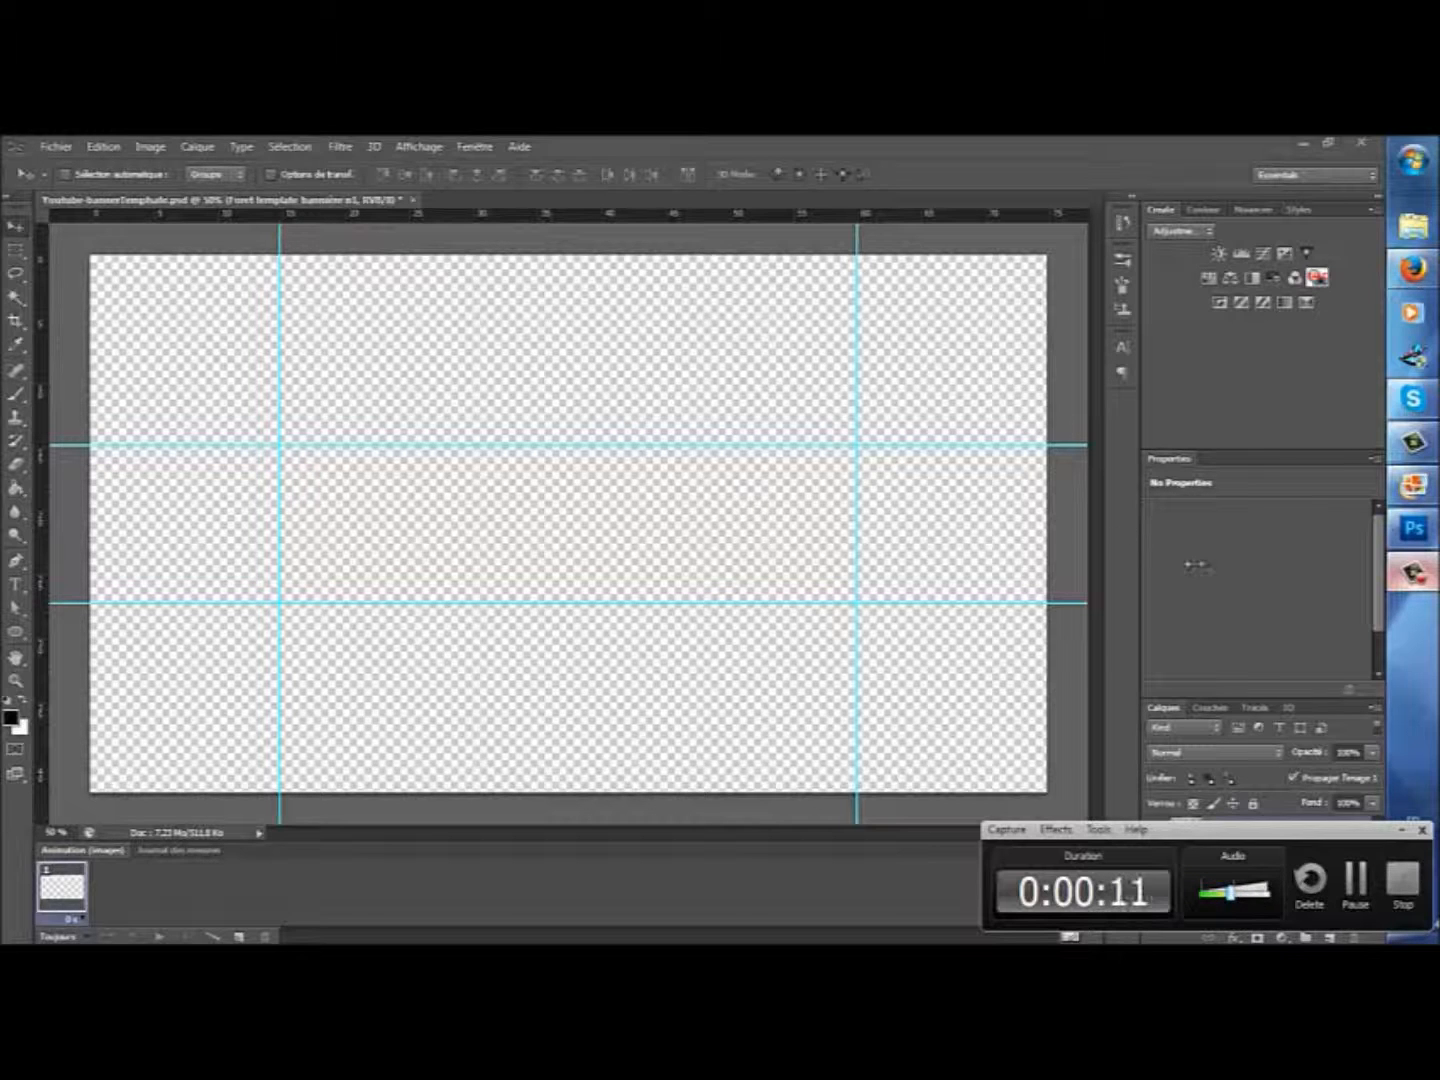
# Step: Review the finished banner in the photo viewer and on the YouTube channel page, and return to Photoshop
pyautogui.click(1413, 485)
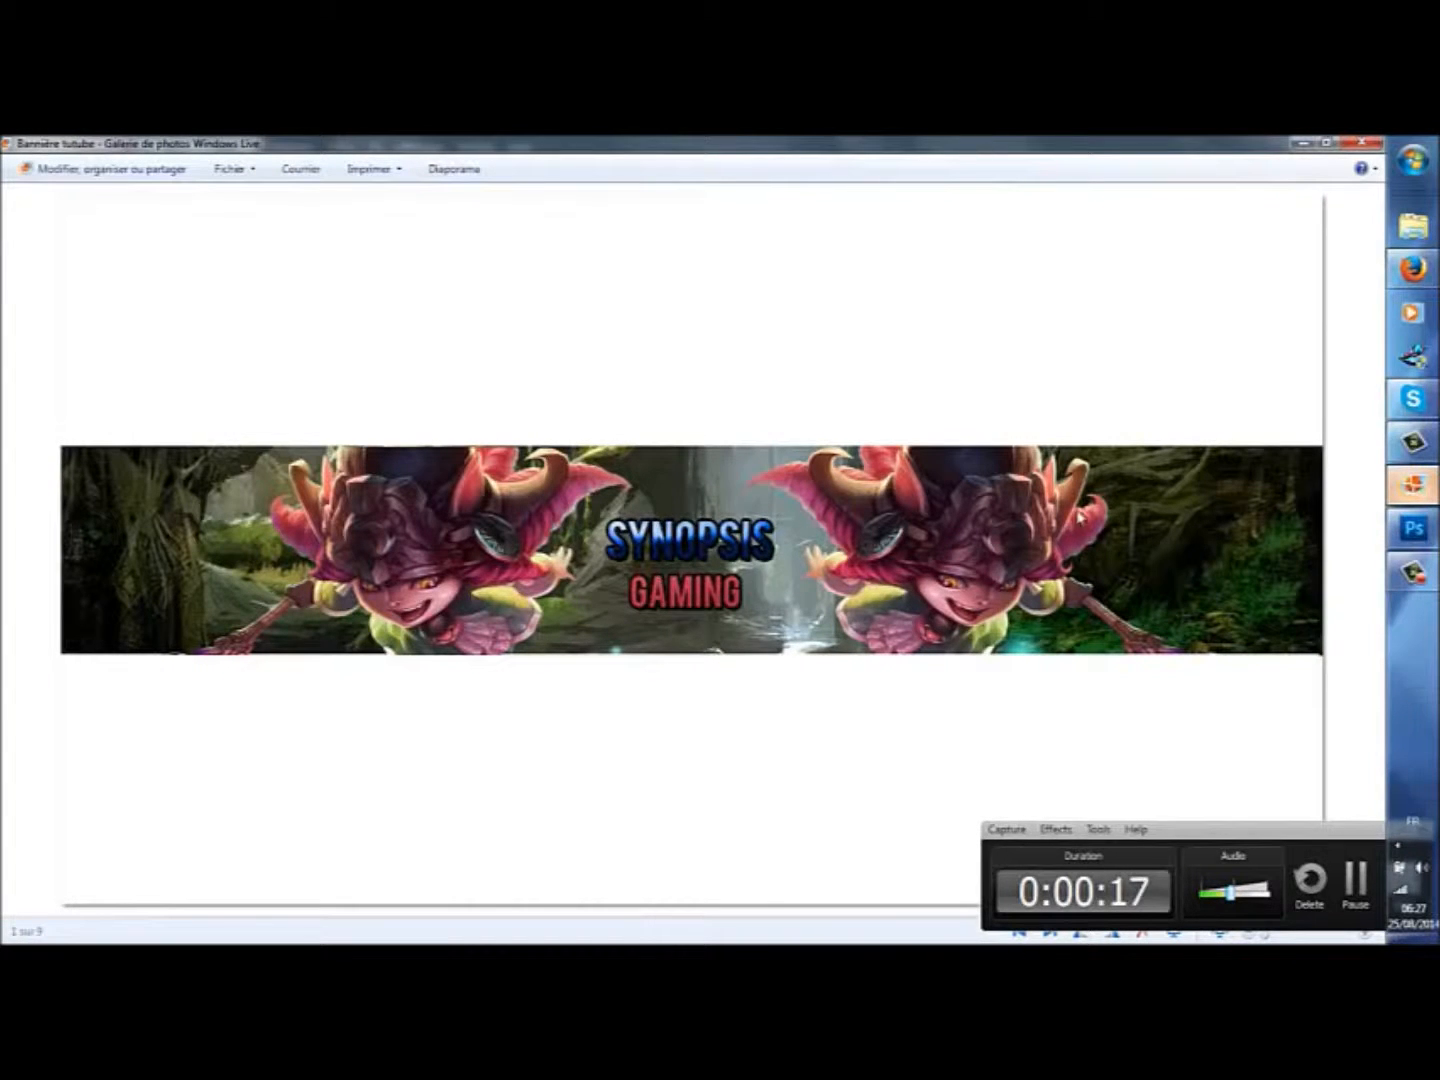
pyautogui.click(1414, 268)
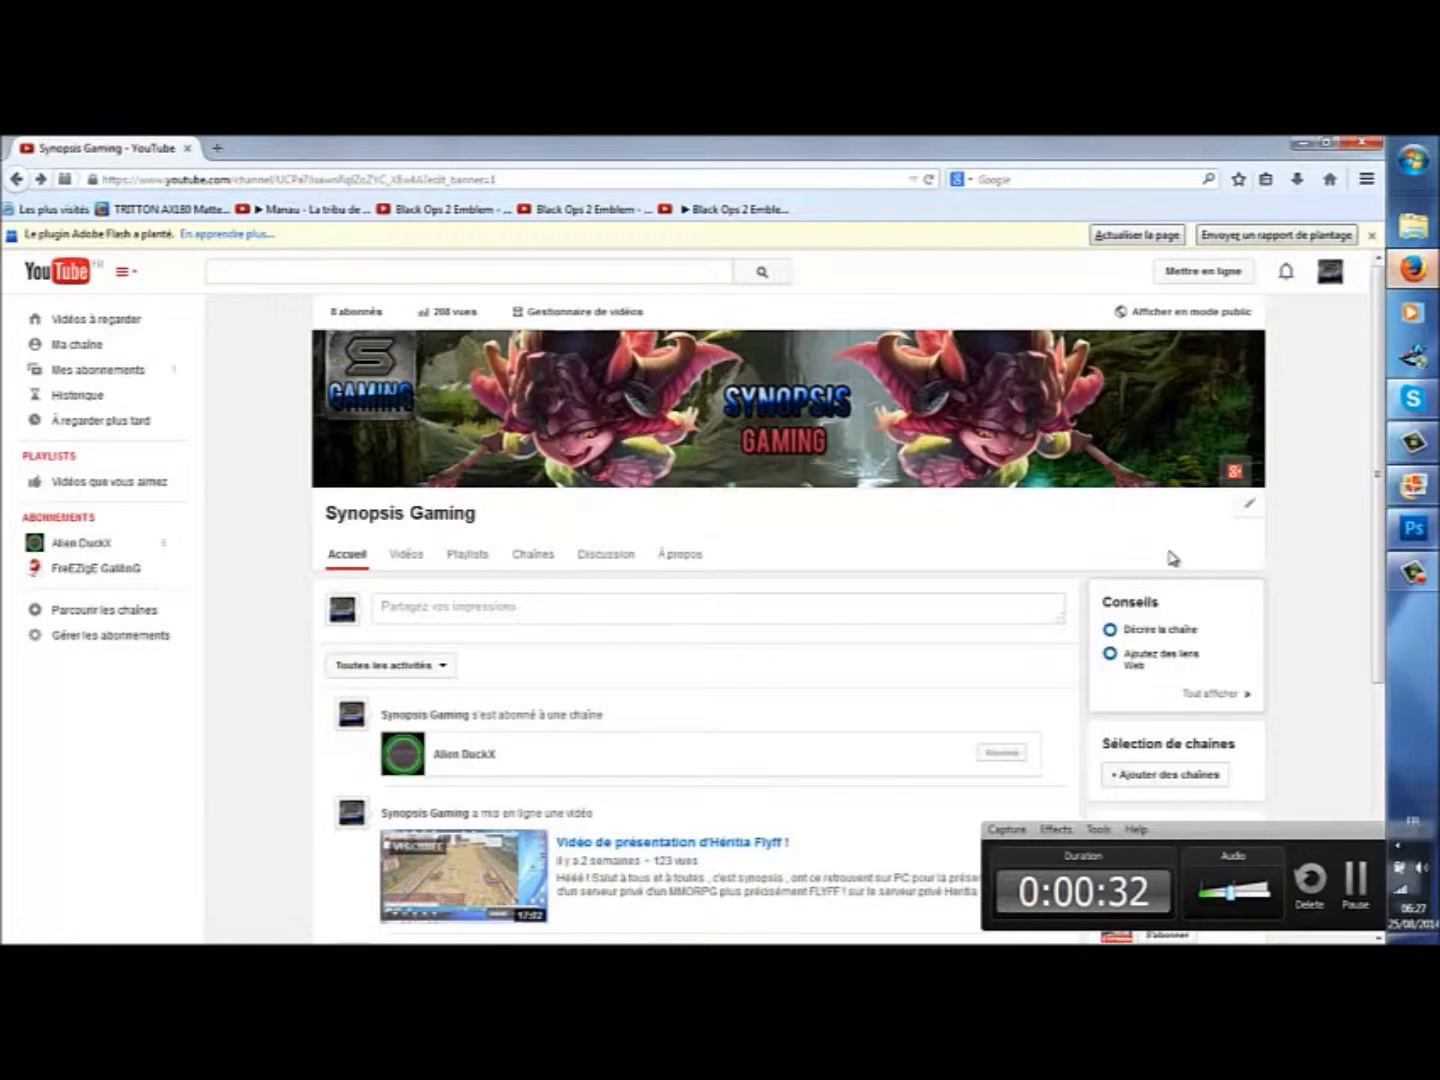
pyautogui.click(1413, 485)
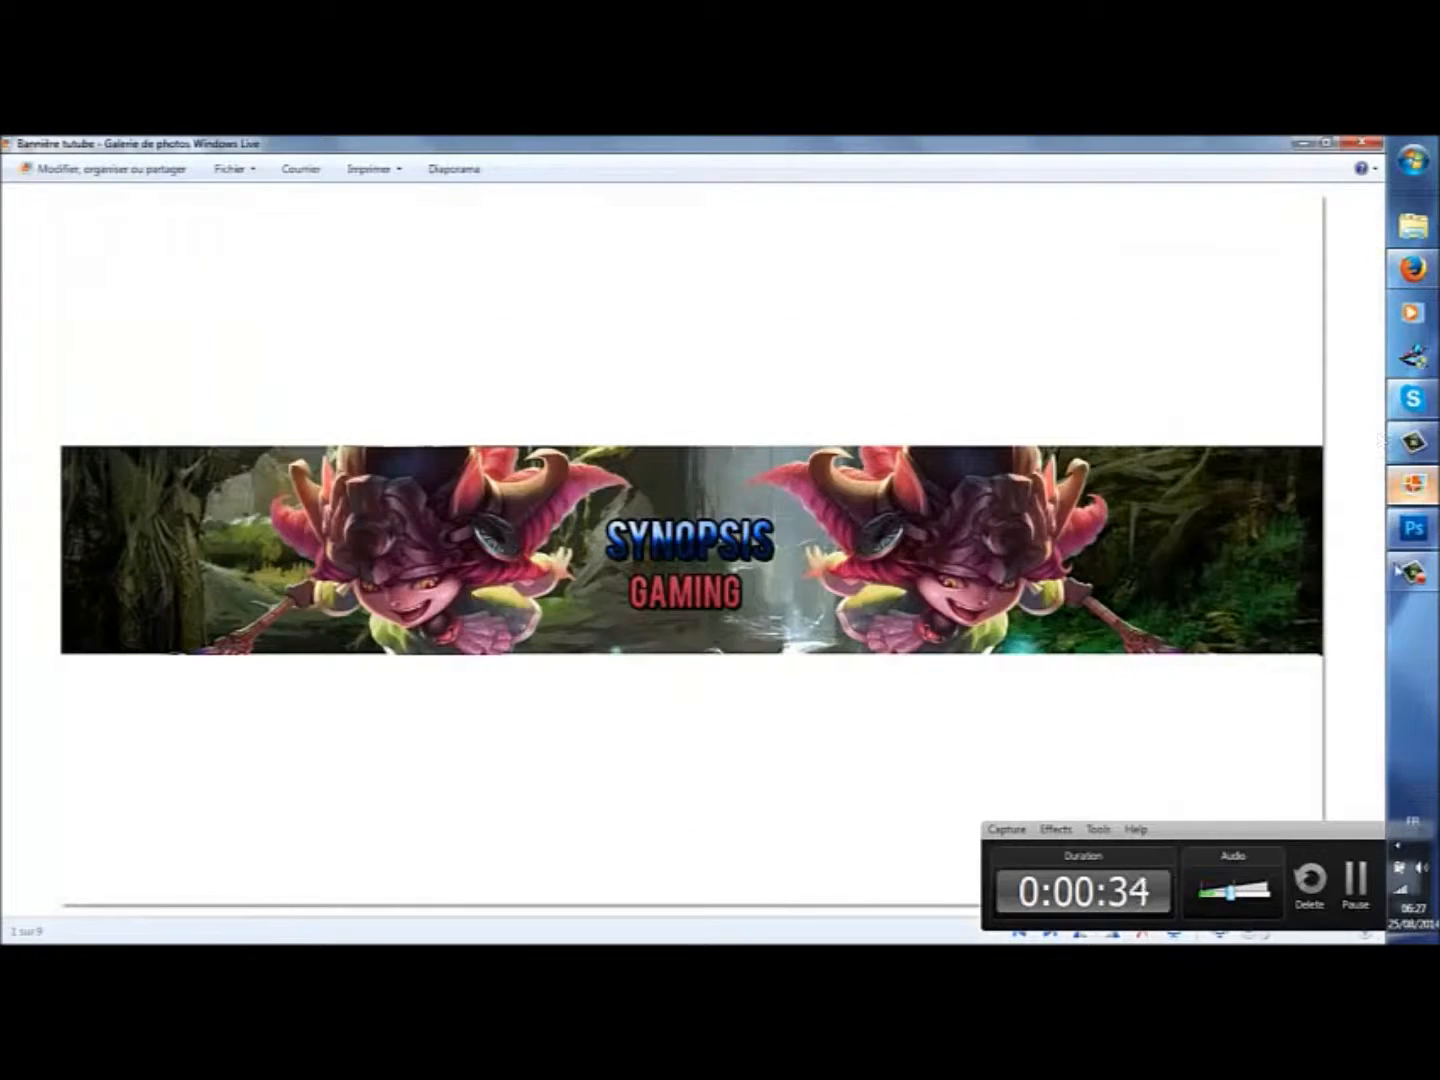
pyautogui.click(1413, 485)
pyautogui.click(1413, 528)
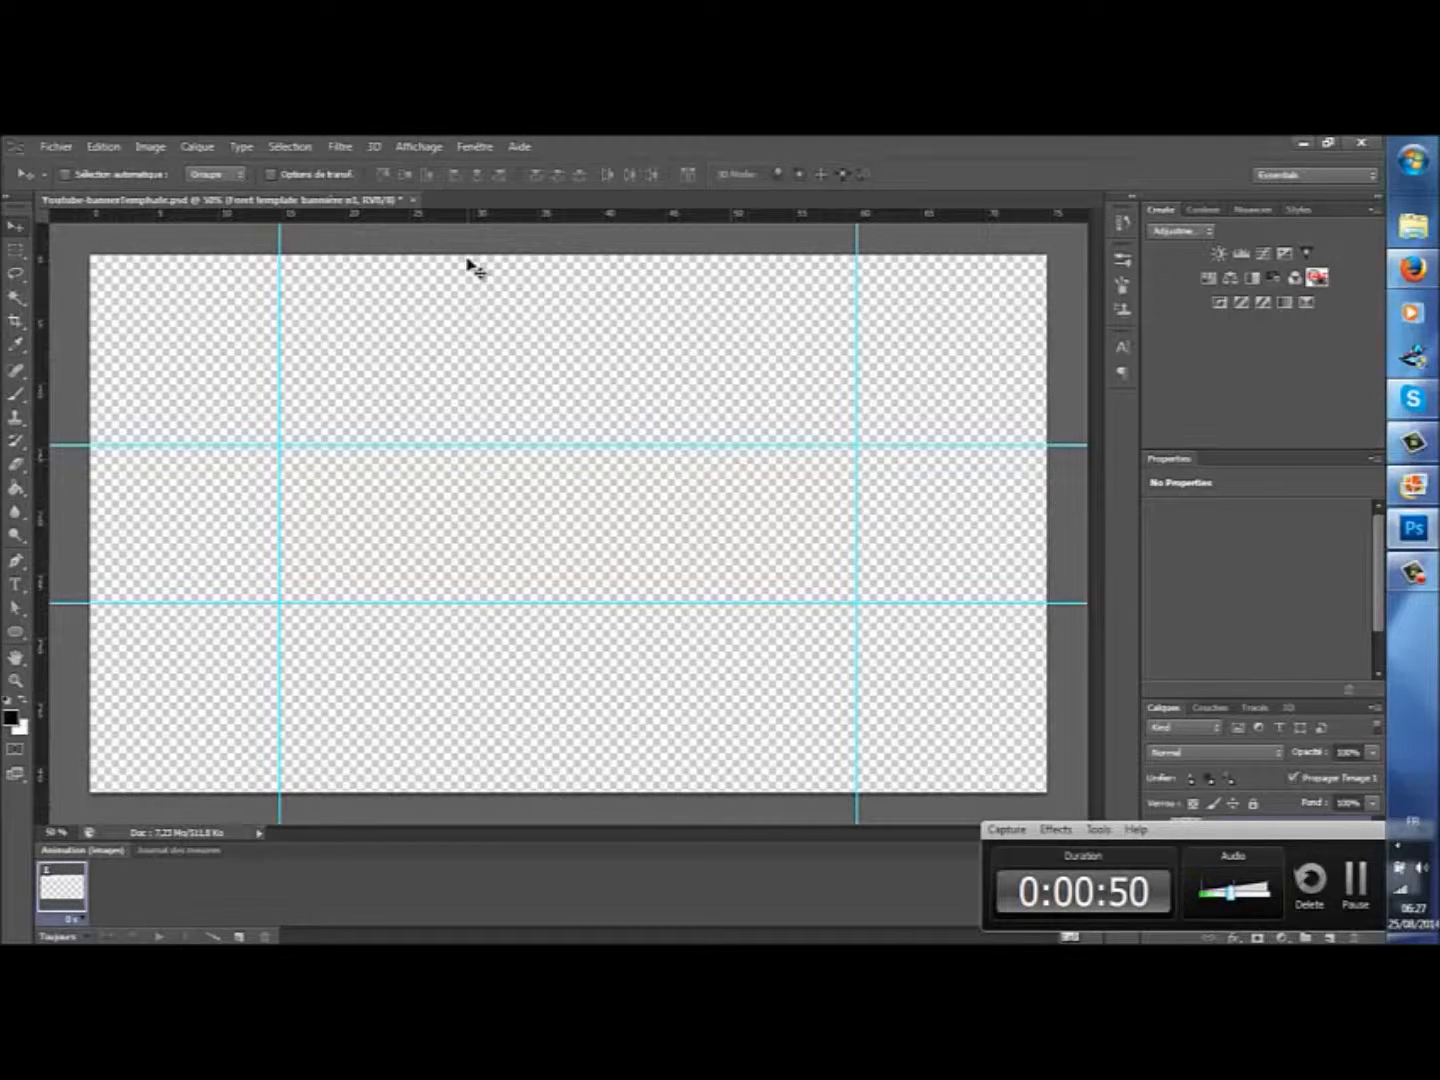
# Step: Open the Youtube-bannerTemplsate.psd template from the Téléchargements folder
pyautogui.click(58, 146)
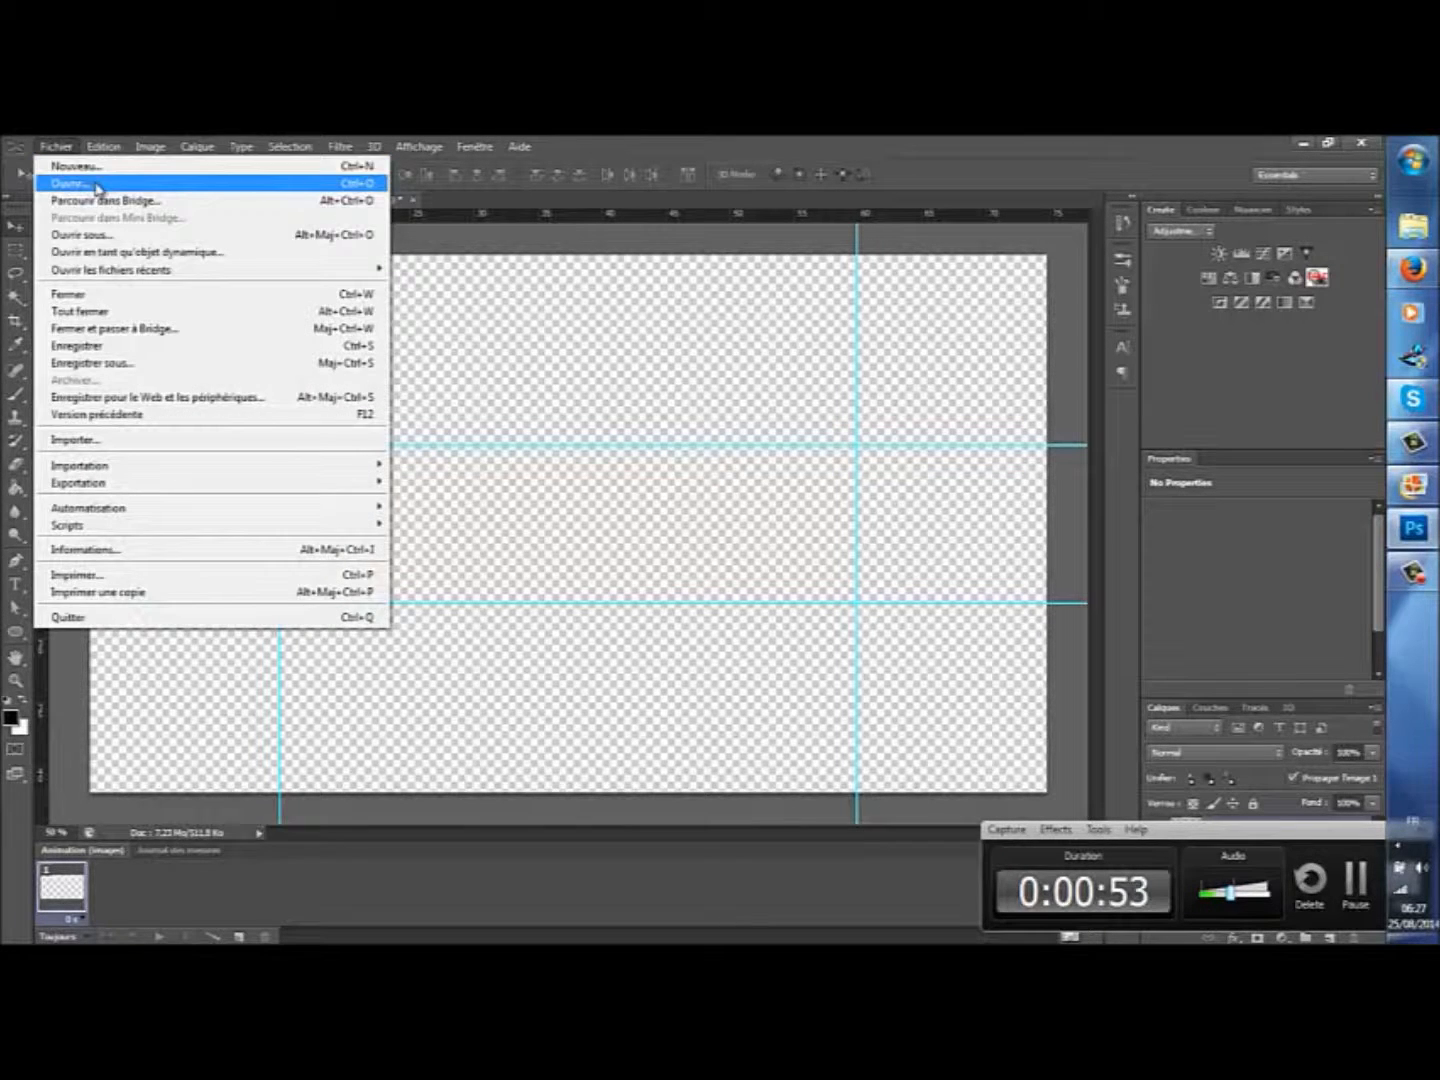
pyautogui.click(70, 184)
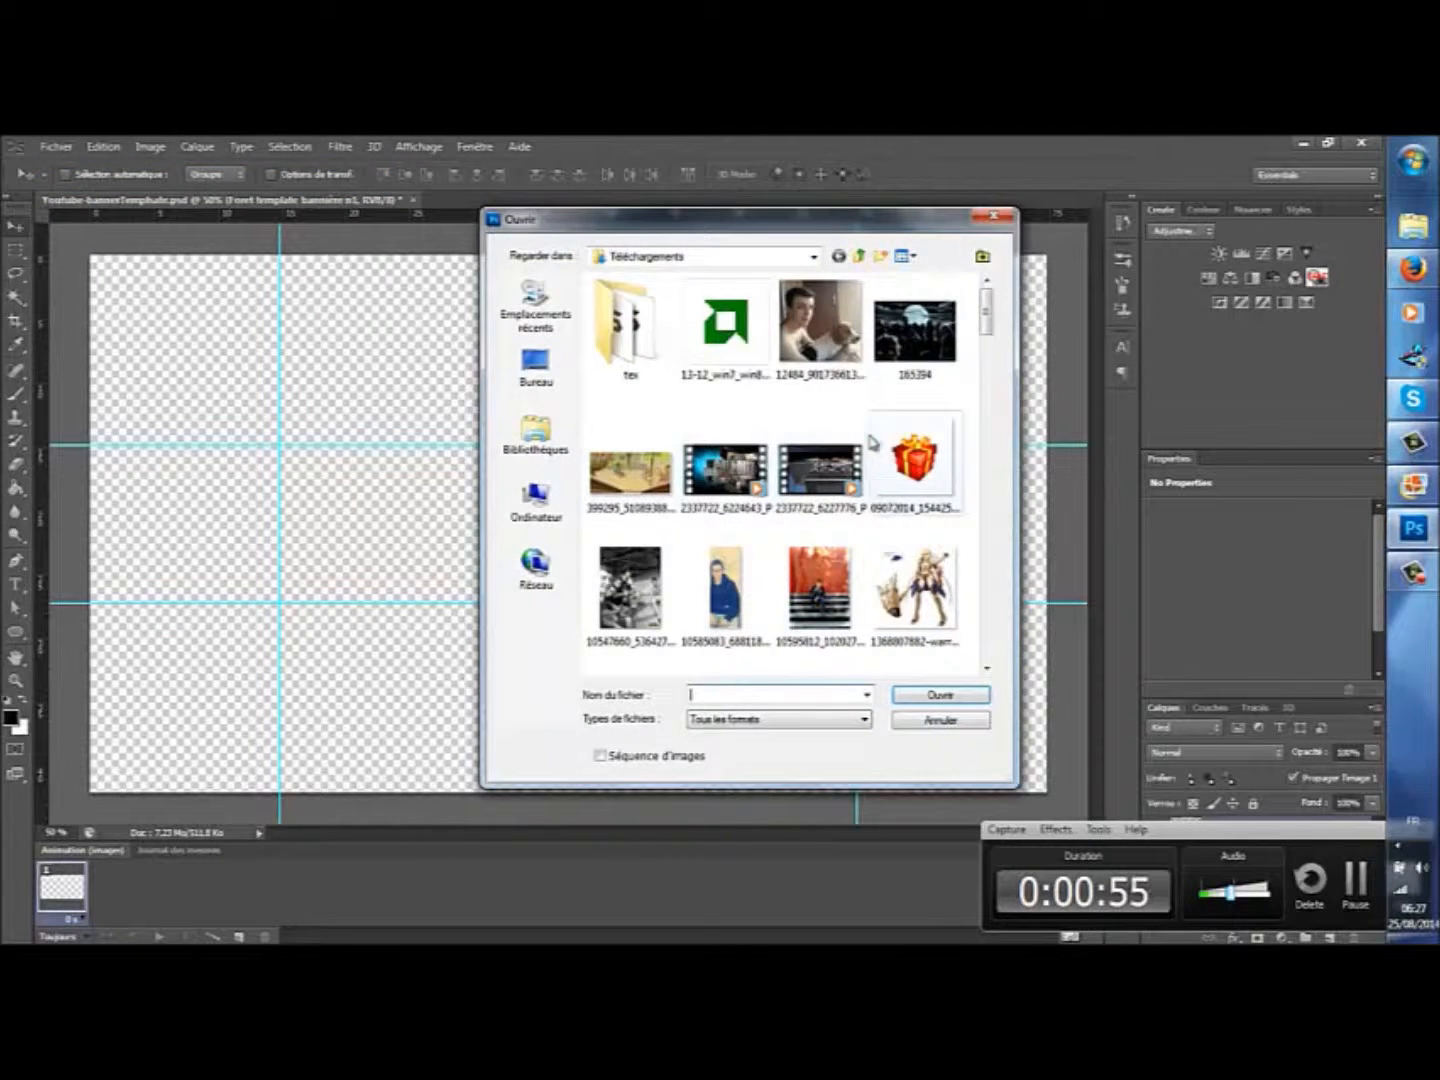
pyautogui.moveTo(987, 318); pyautogui.dragTo(996, 676)
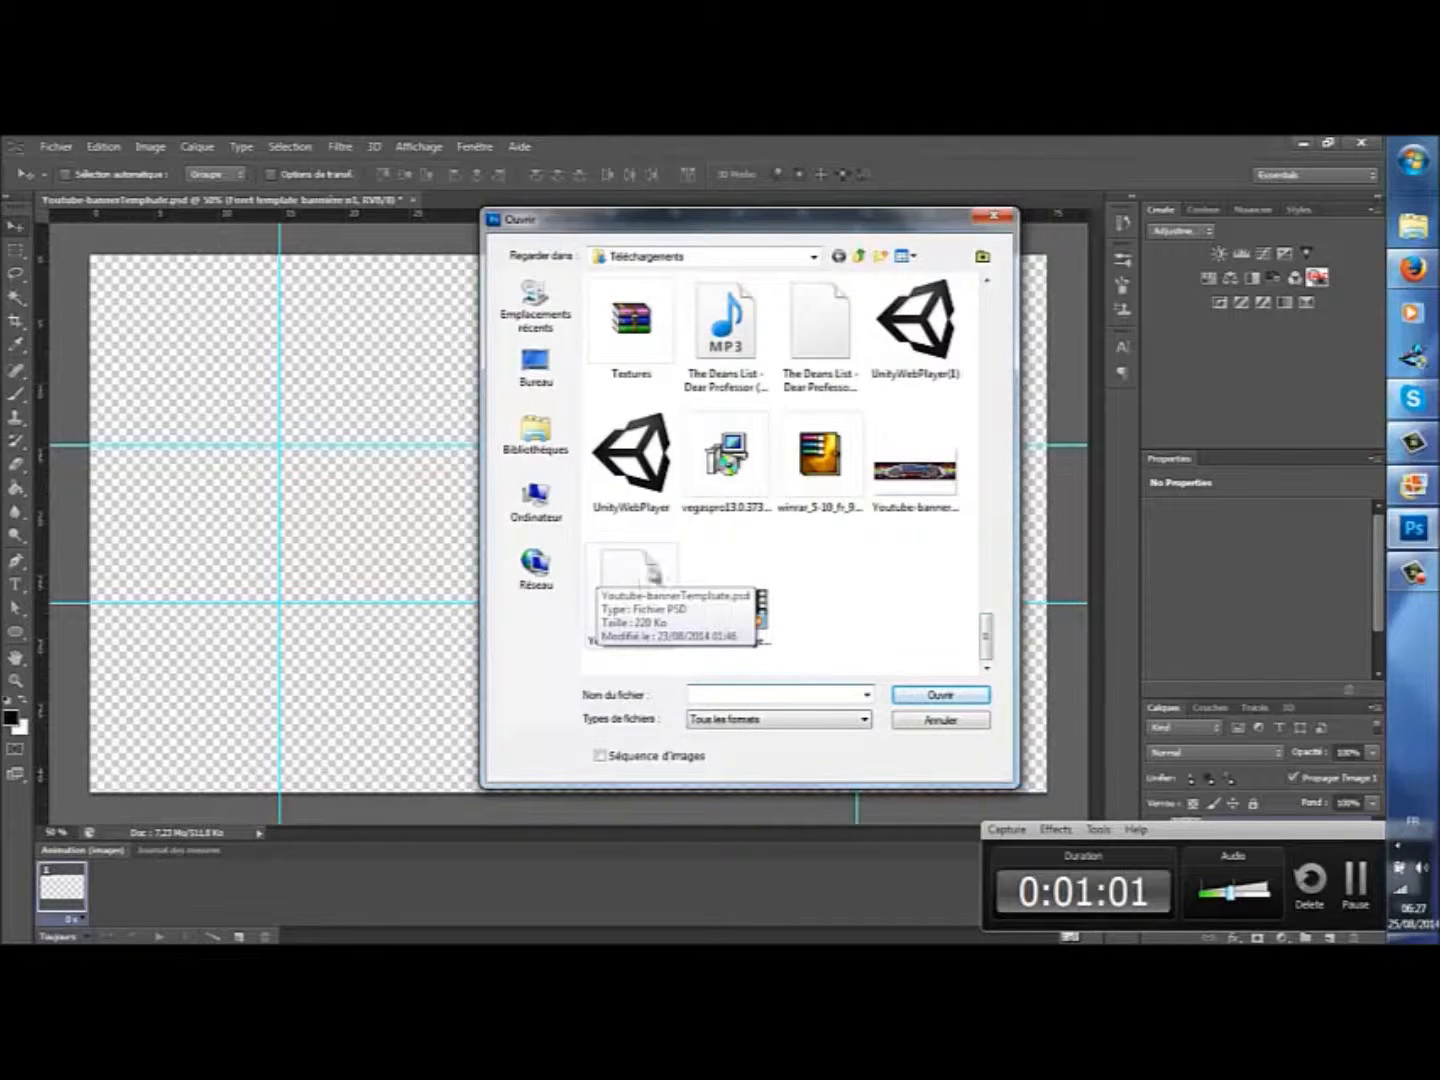
pyautogui.doubleClick(645, 565)
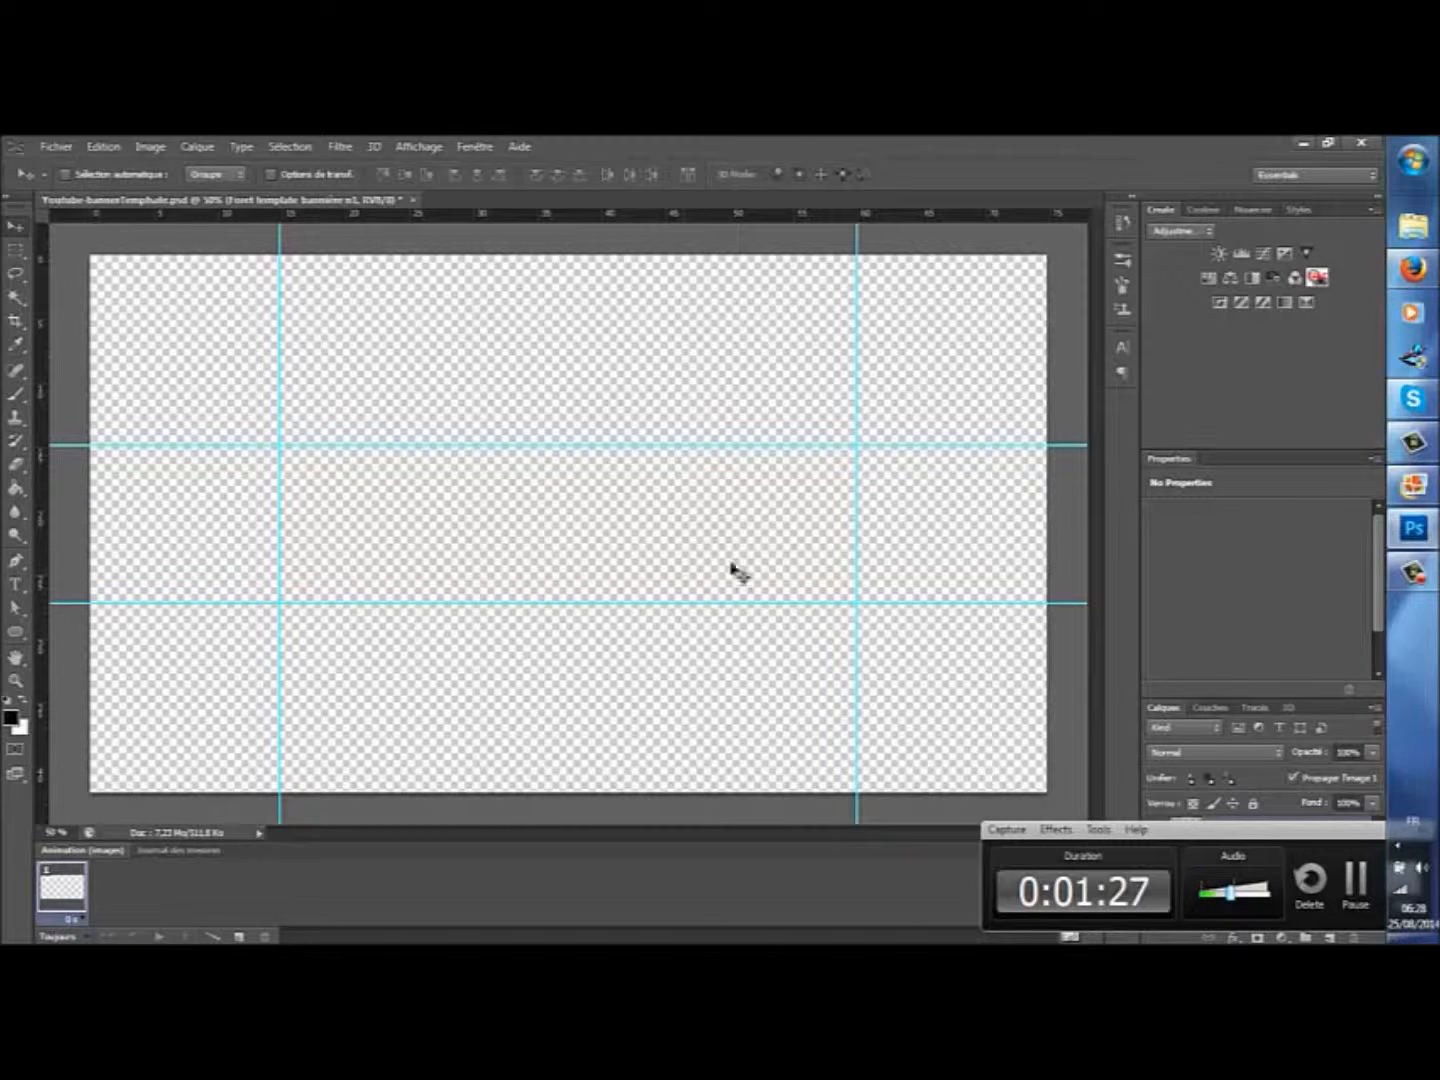
pyautogui.click(56, 147)
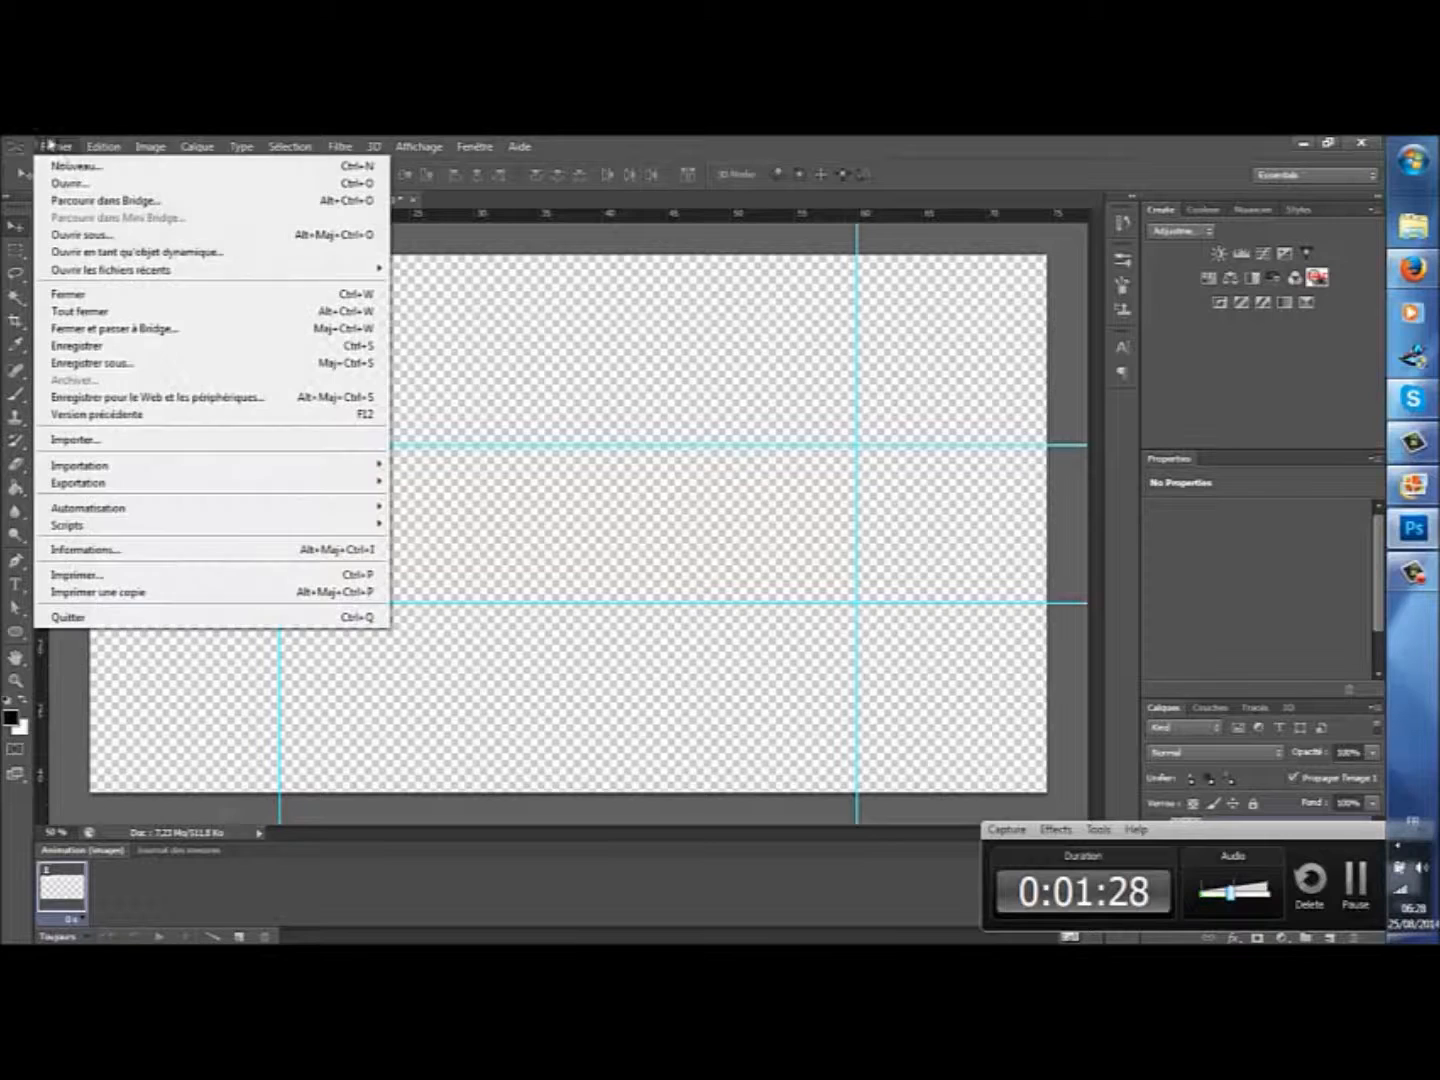
pyautogui.click(77, 186)
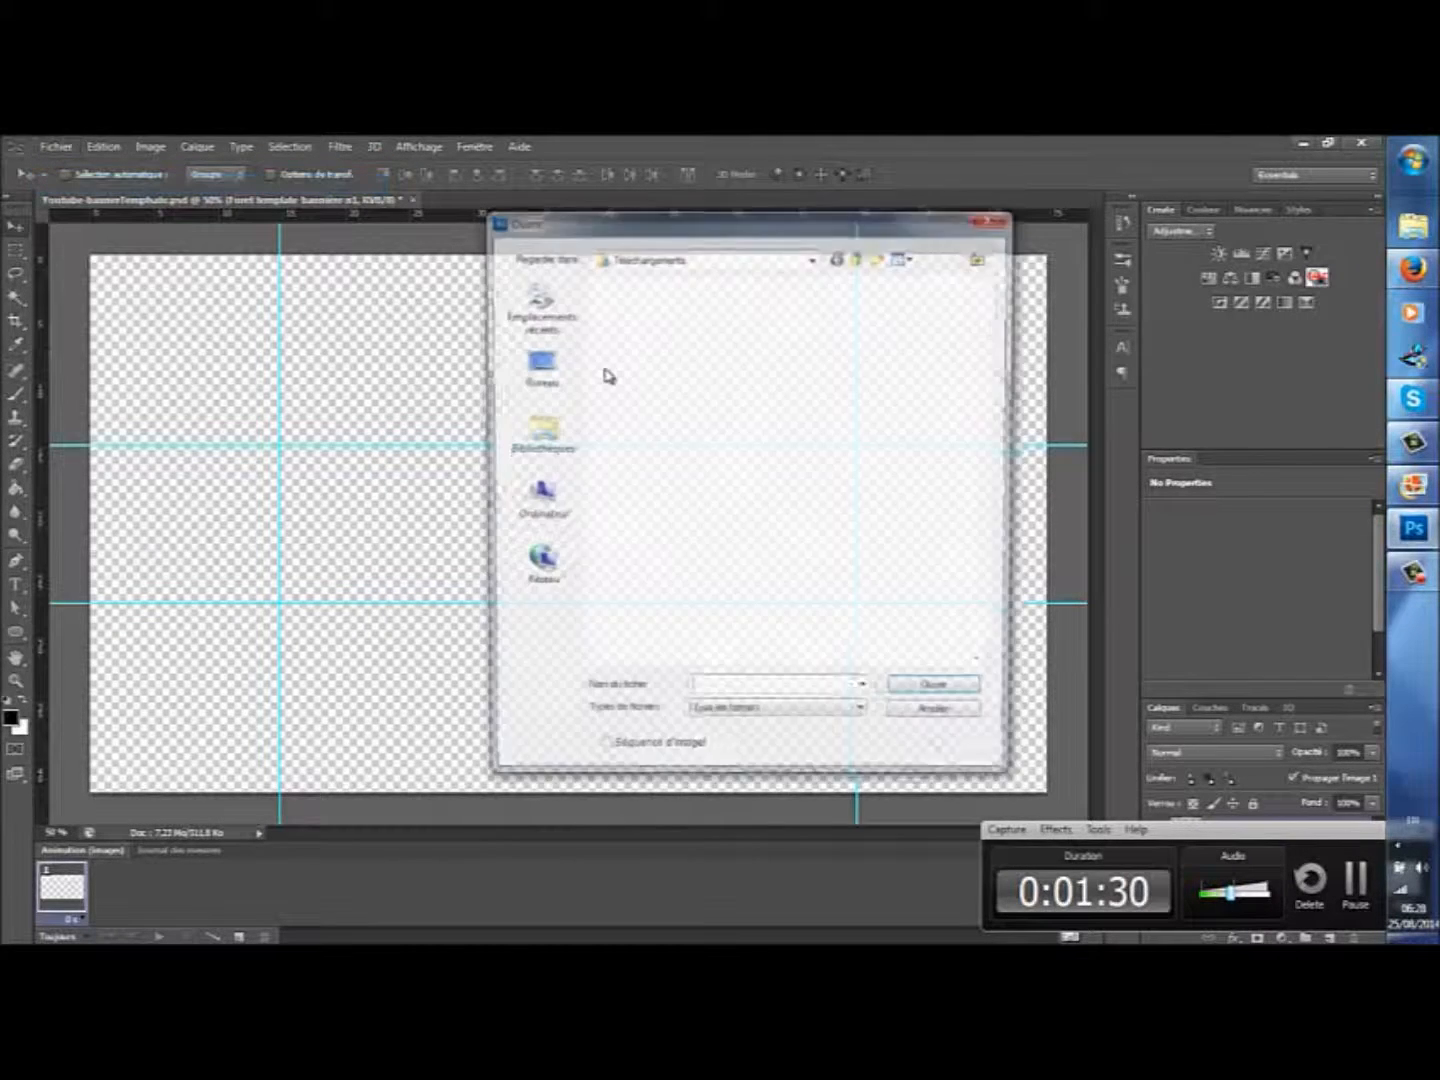
pyautogui.click(566, 401)
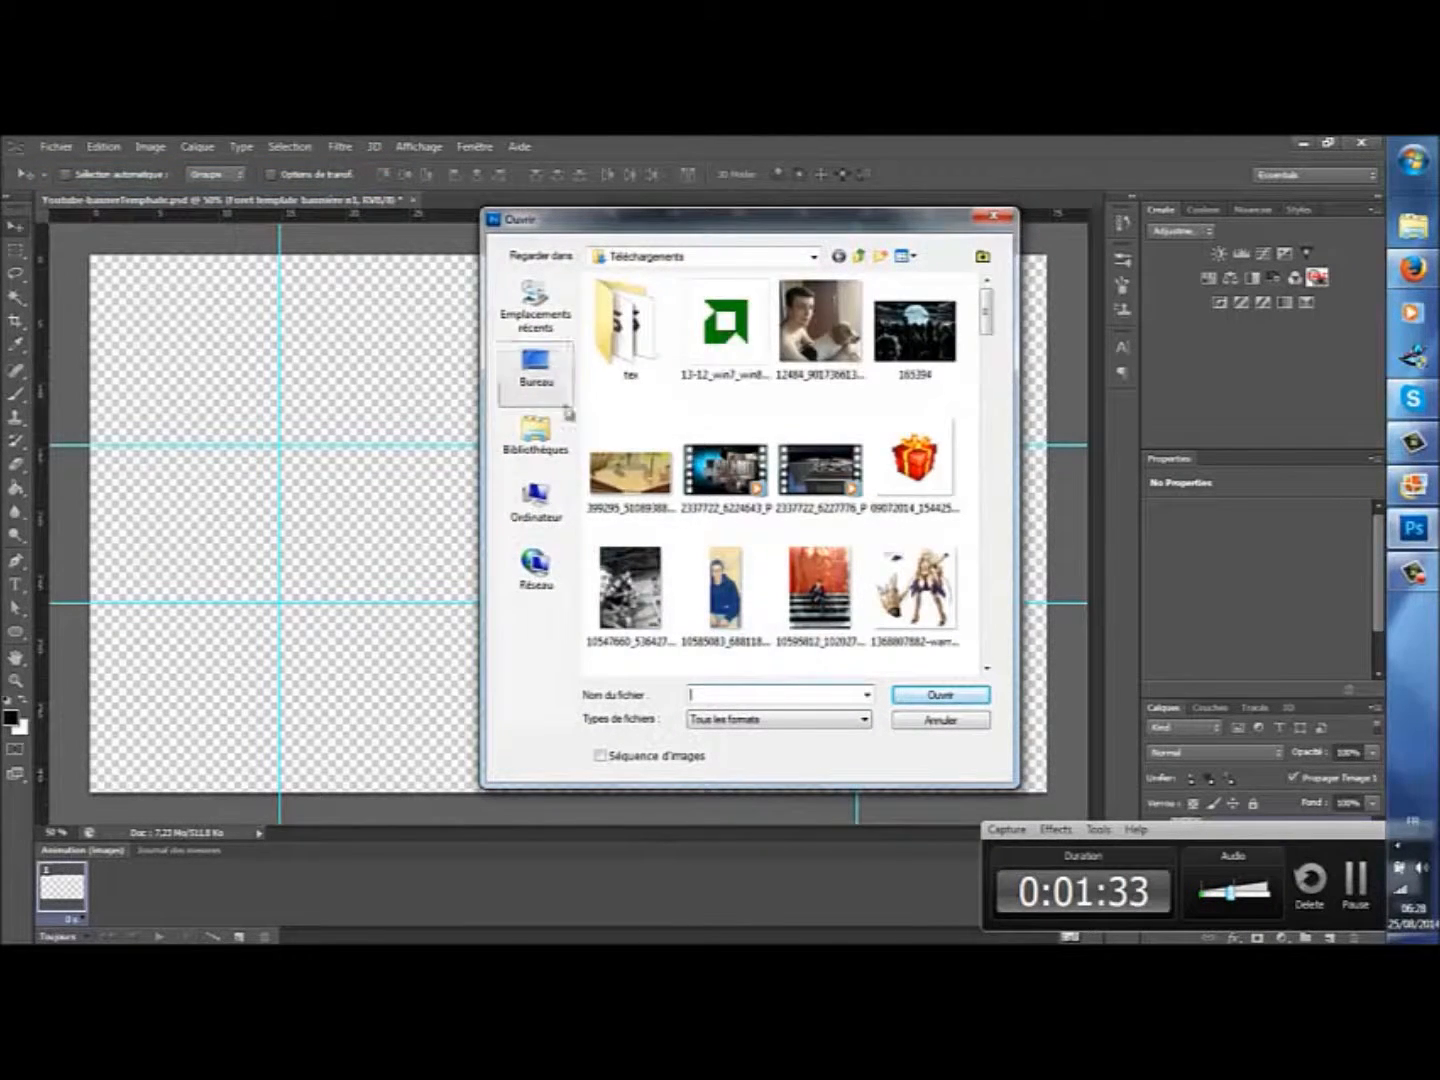
pyautogui.write('f')
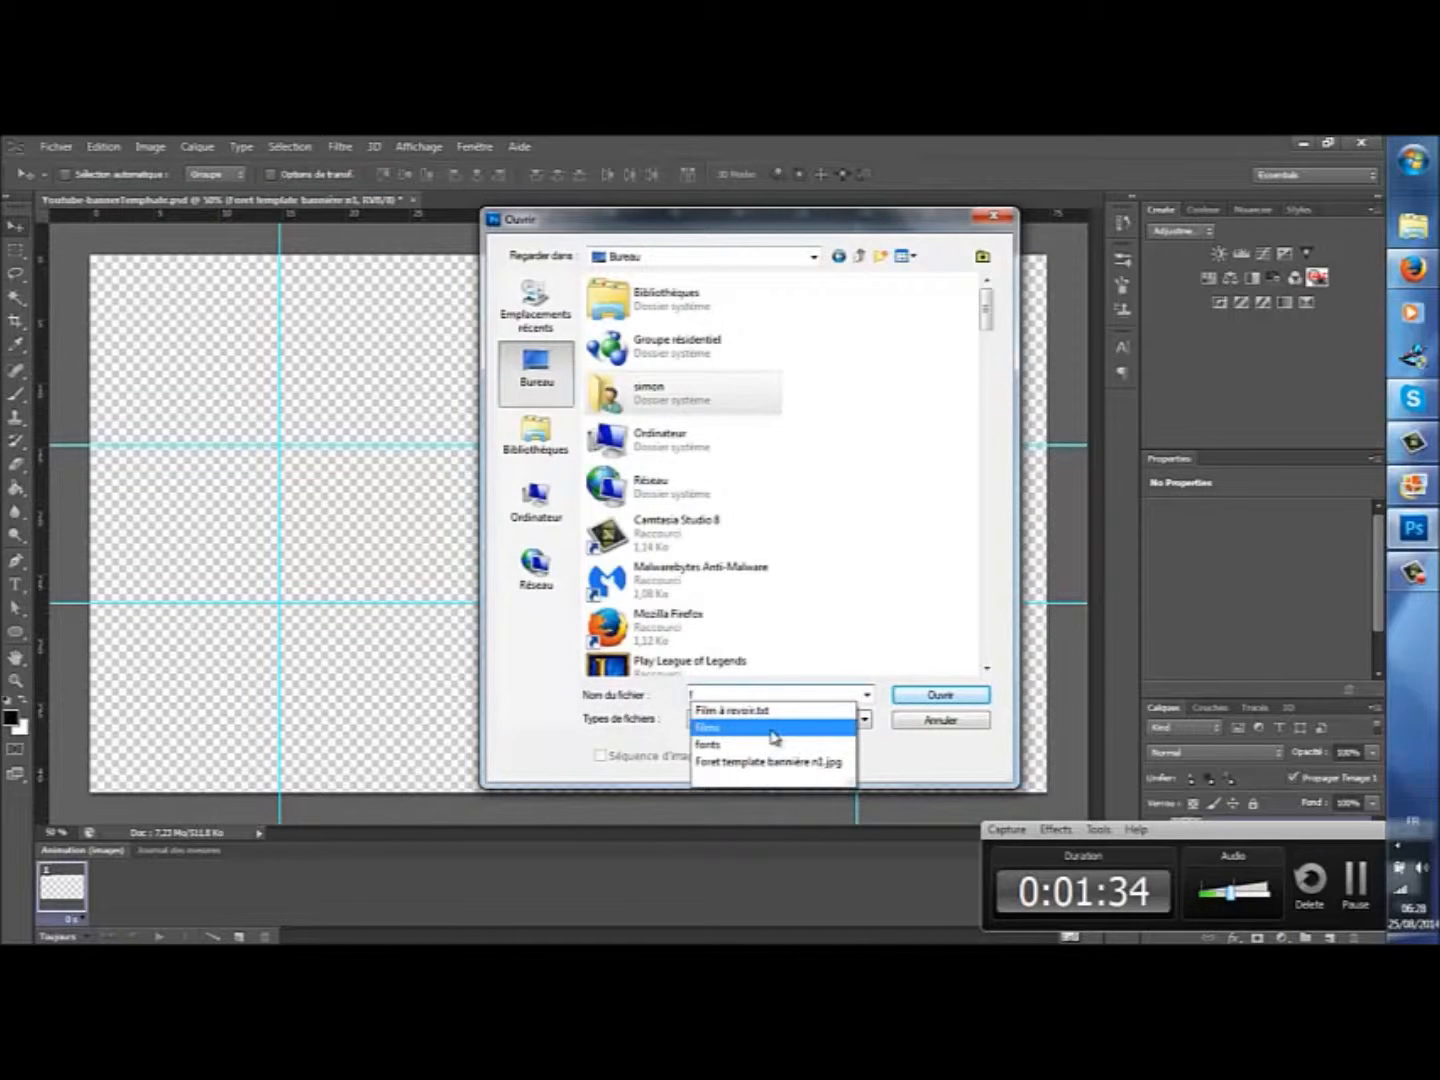
pyautogui.write('o')
pyautogui.click(772, 729)
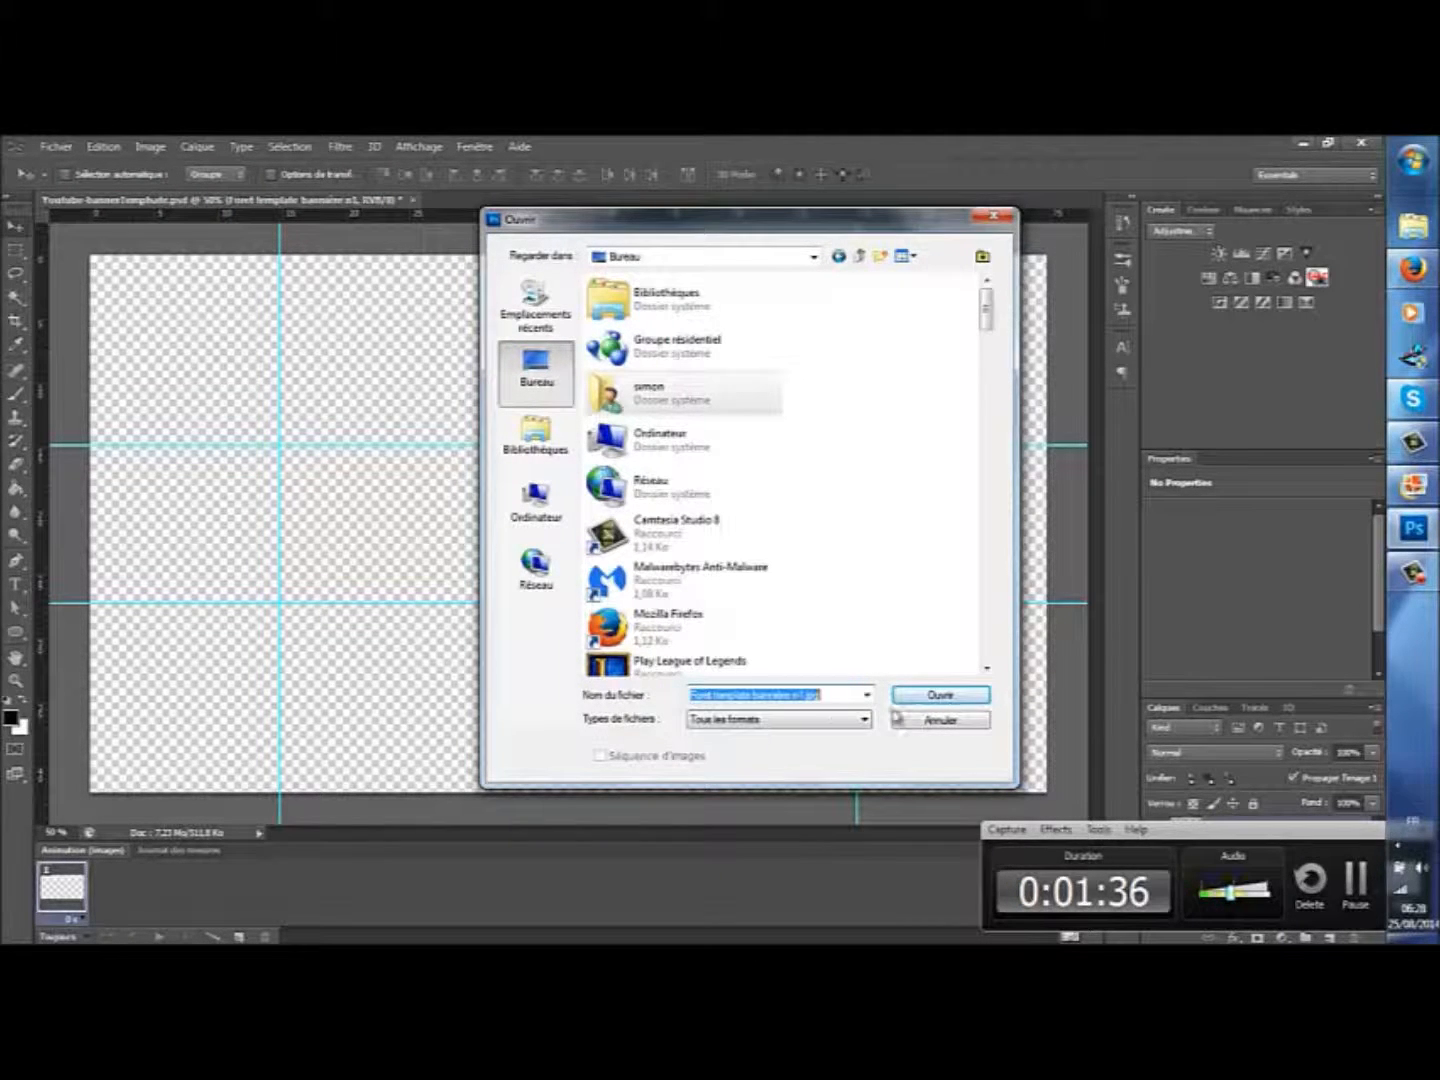
pyautogui.click(936, 695)
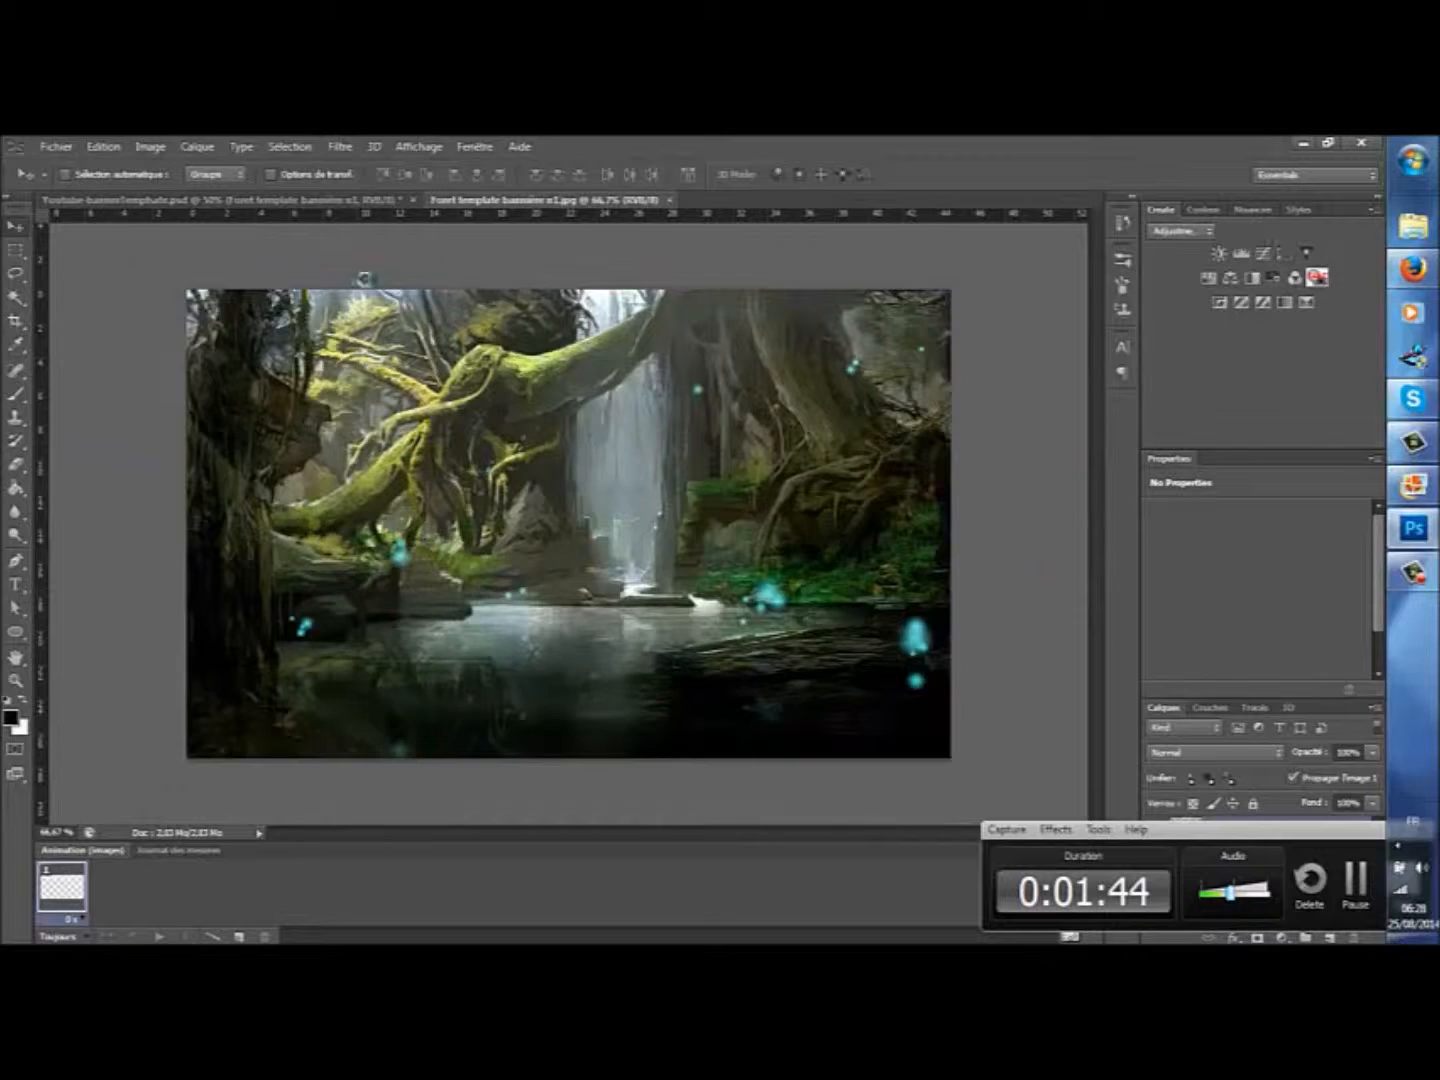
pyautogui.click(670, 200)
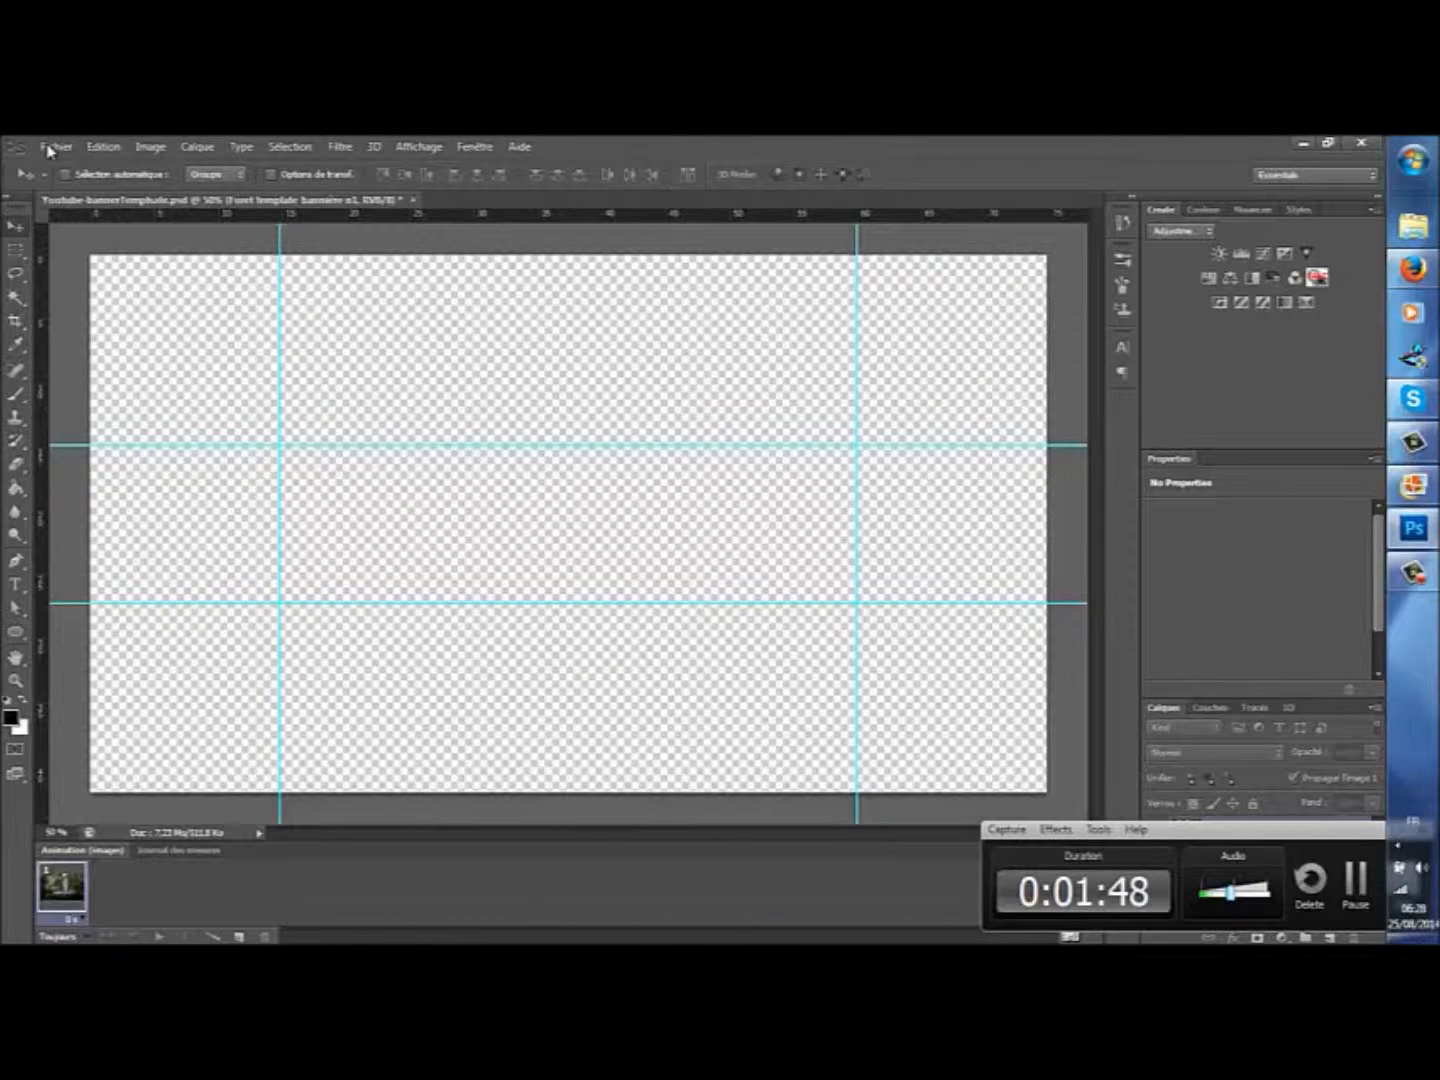
# Step: Place the desktop image Foret template bannière n1.jpg into the banner template document
pyautogui.click(49, 148)
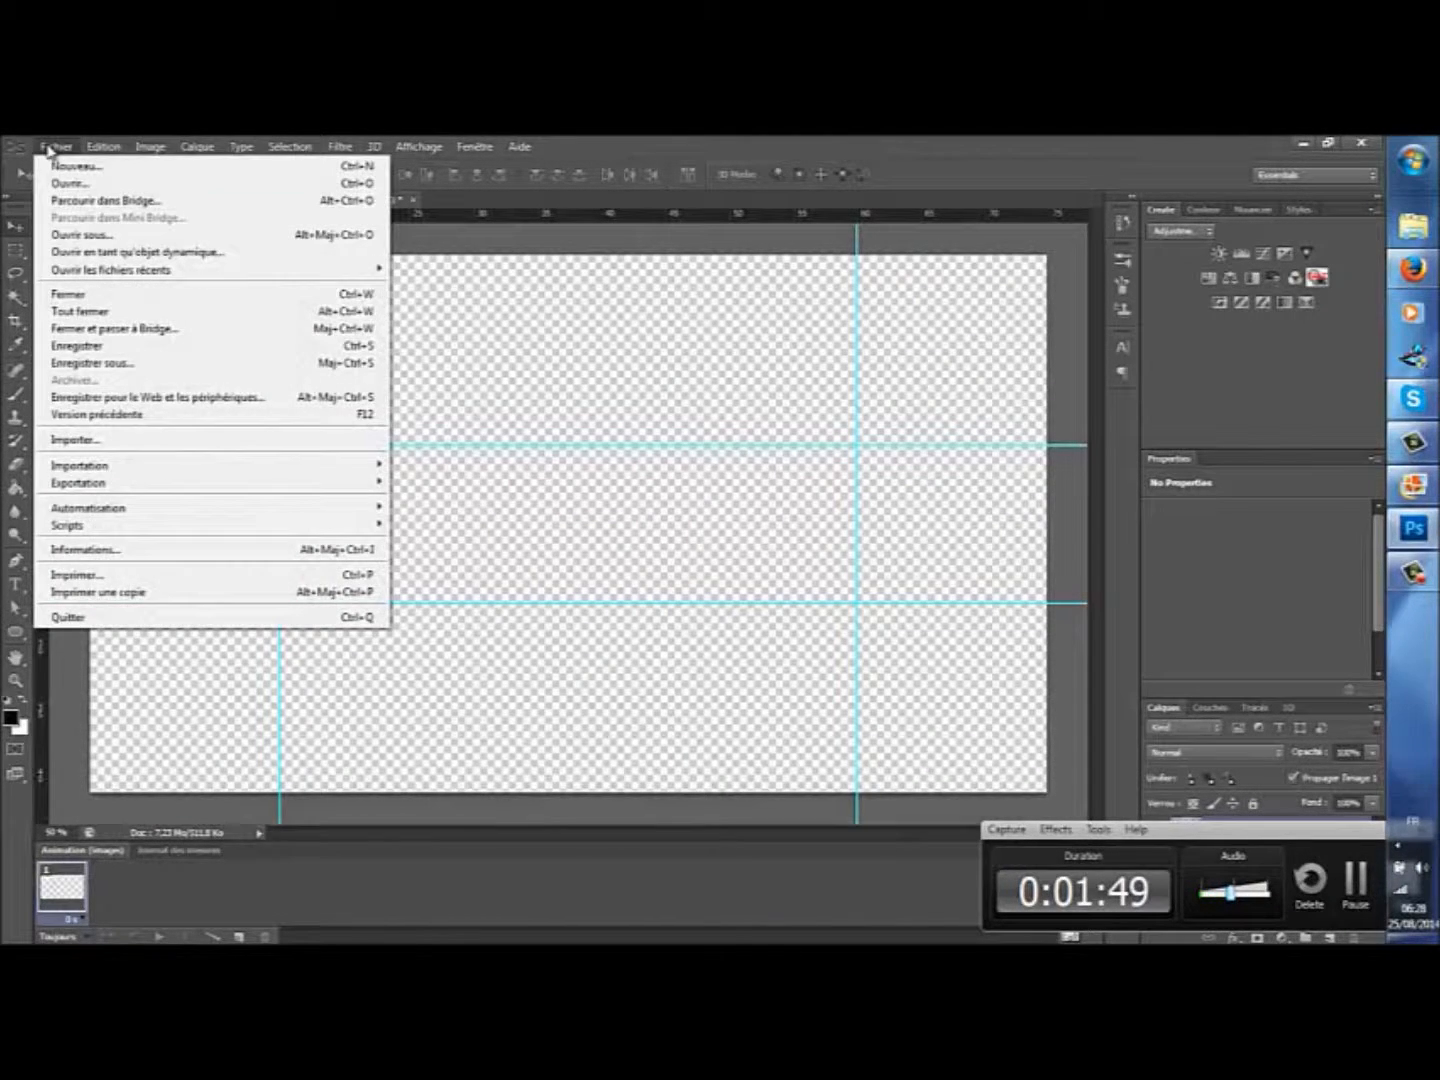
pyautogui.click(113, 452)
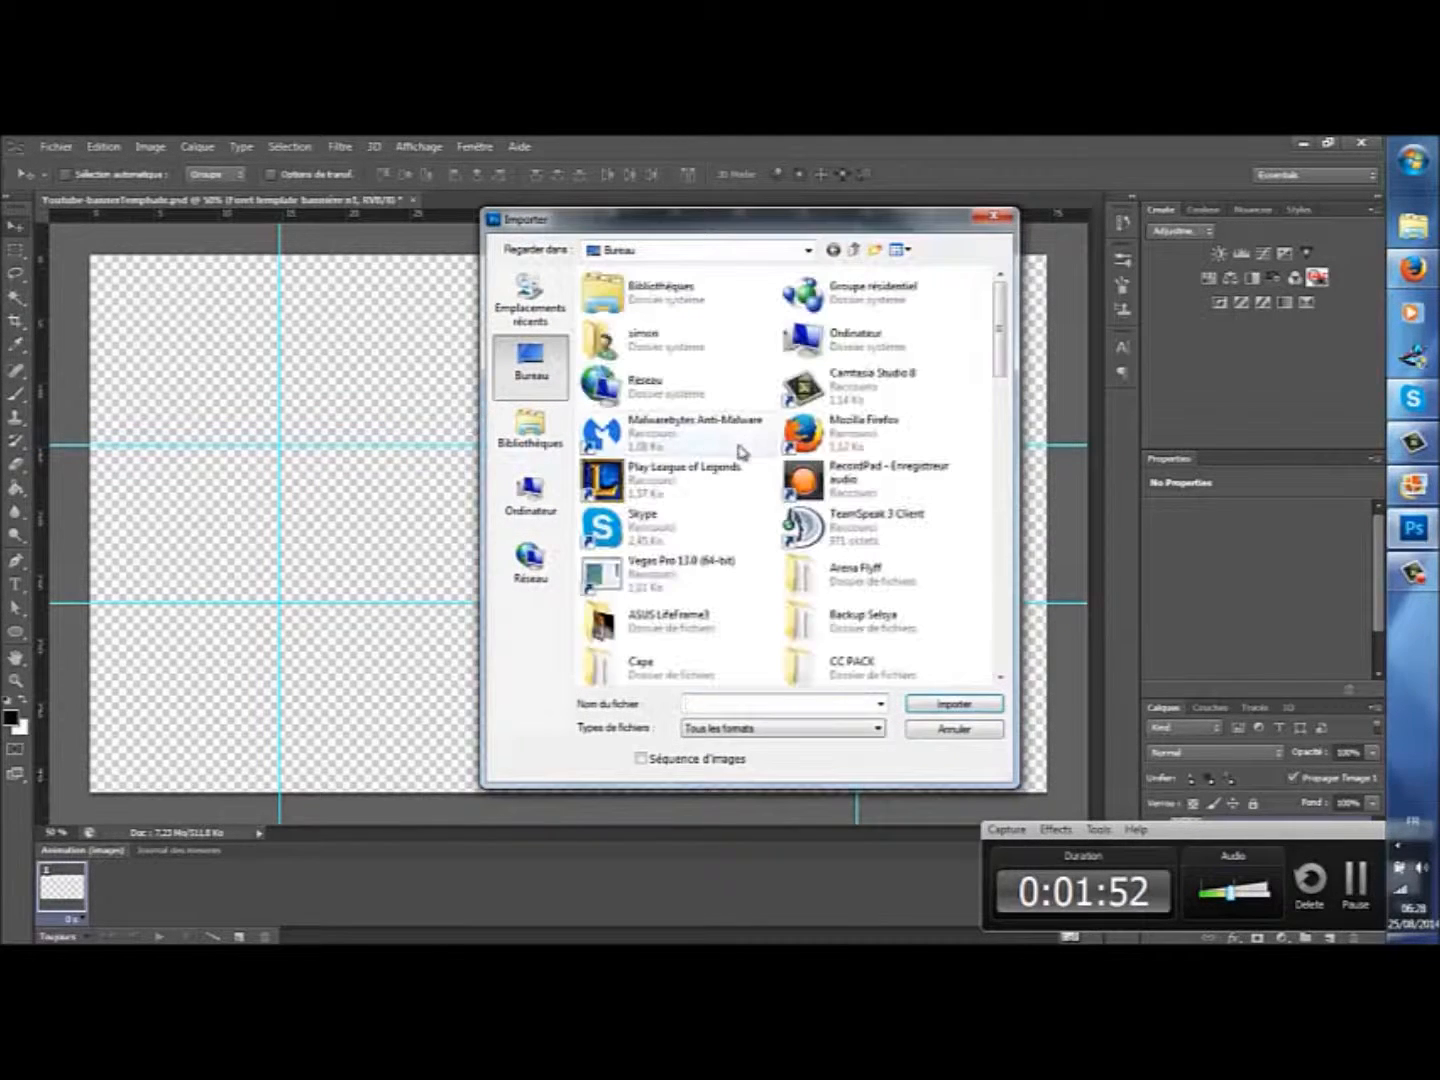
pyautogui.write('fo')
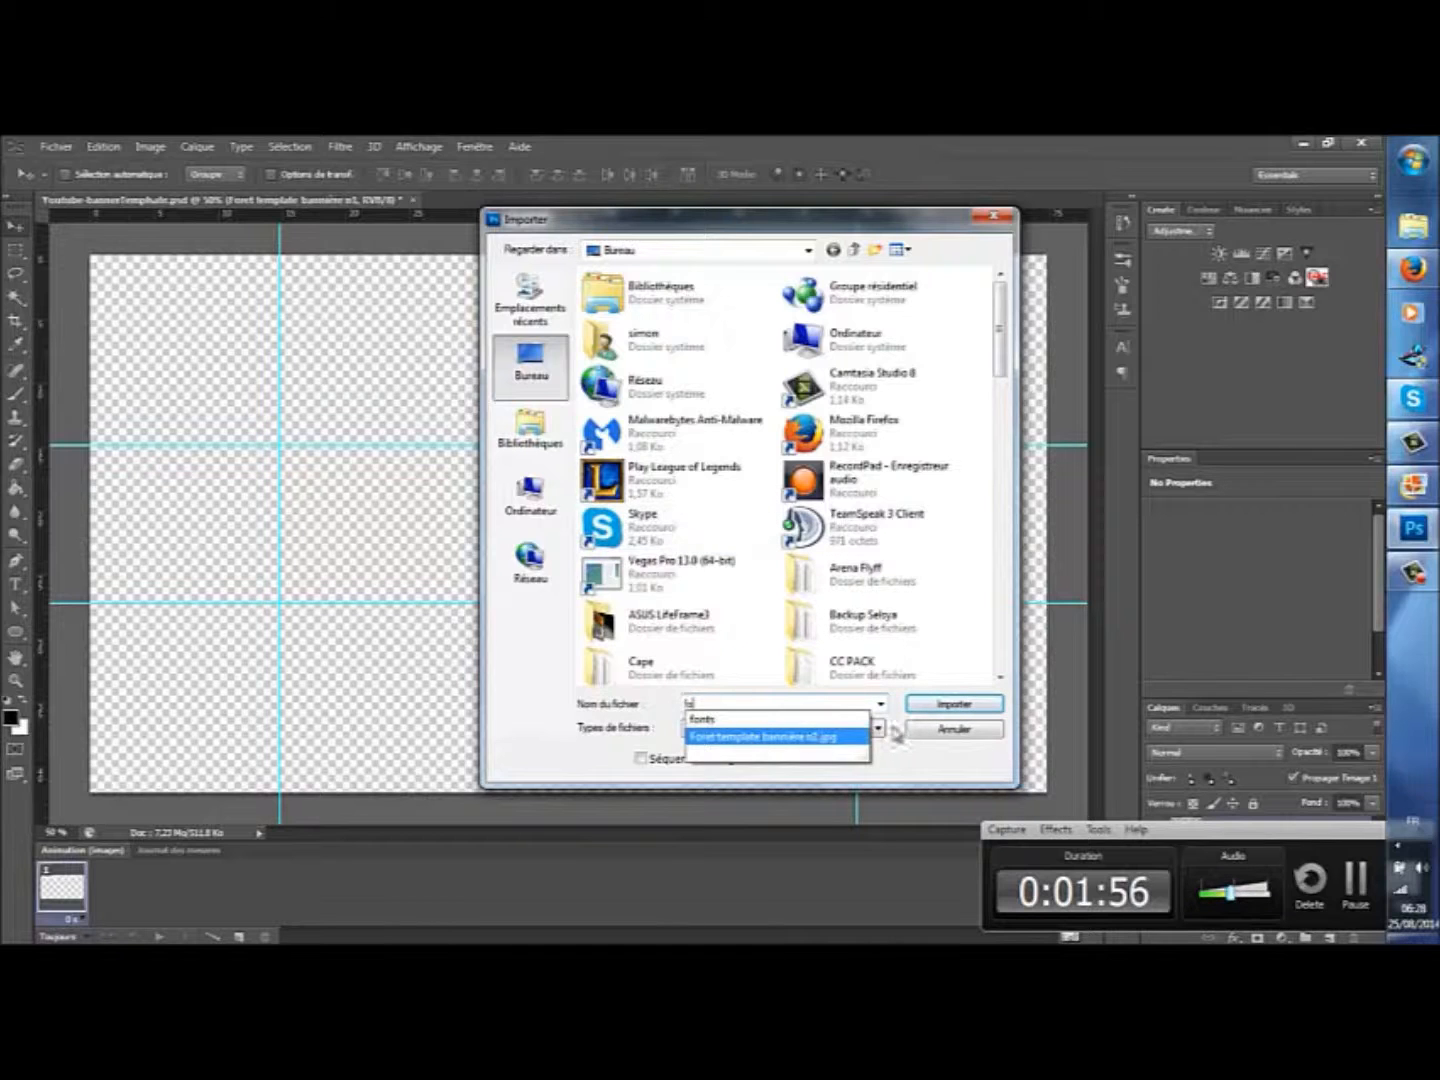
pyautogui.click(814, 736)
pyautogui.click(932, 704)
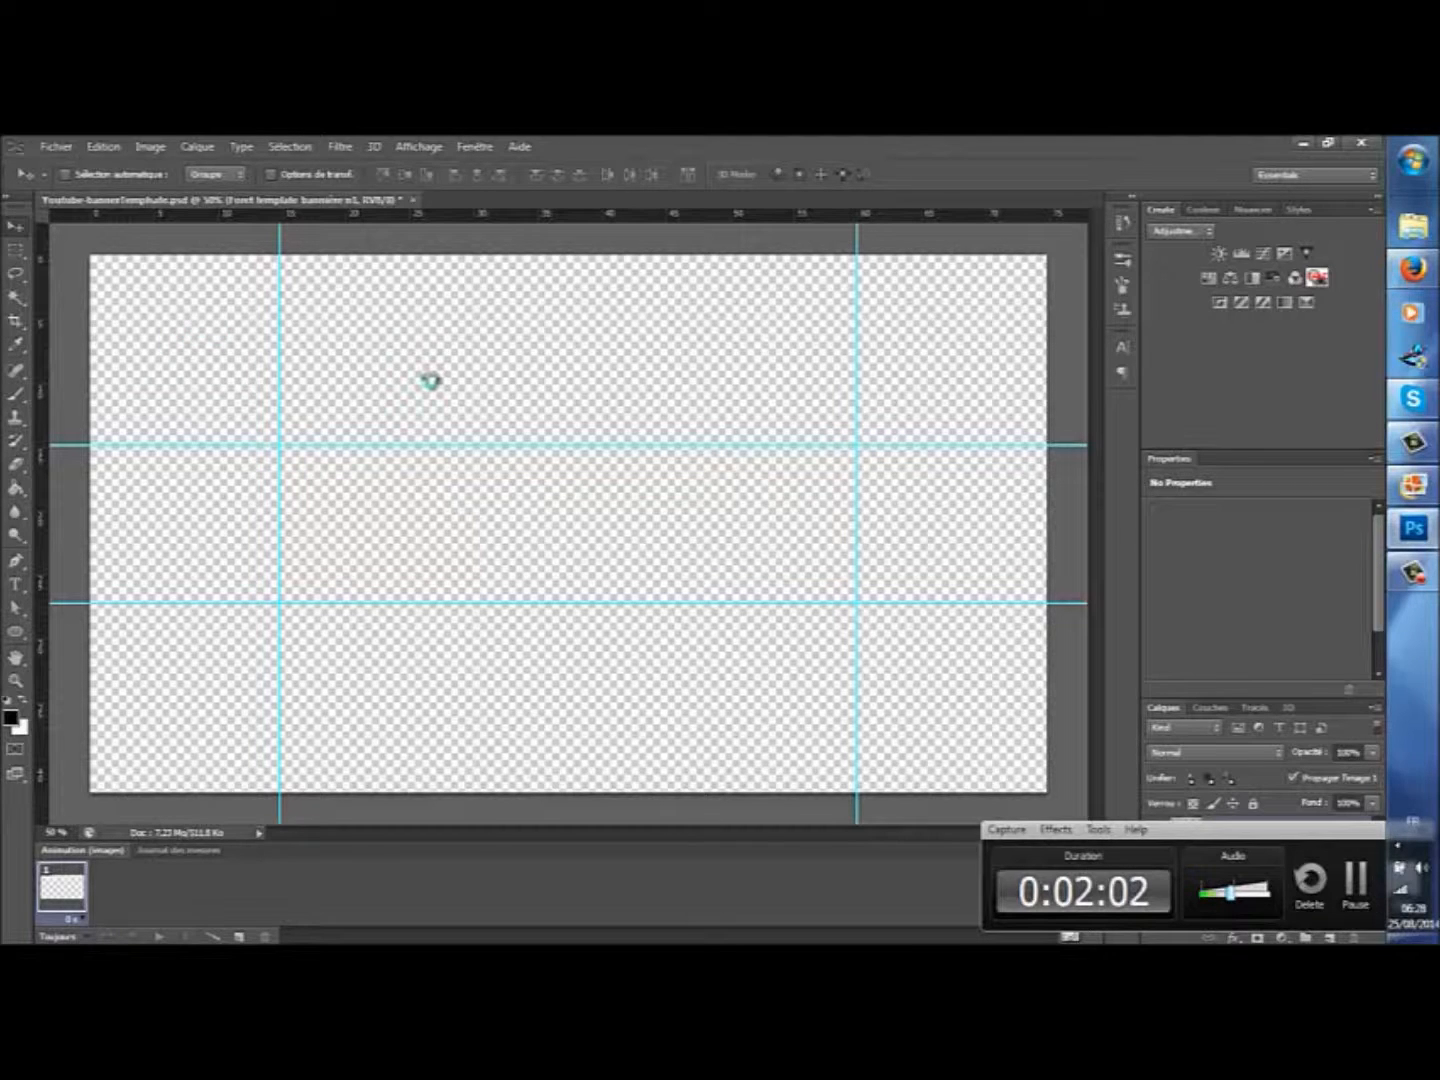
pyautogui.click(430, 382)
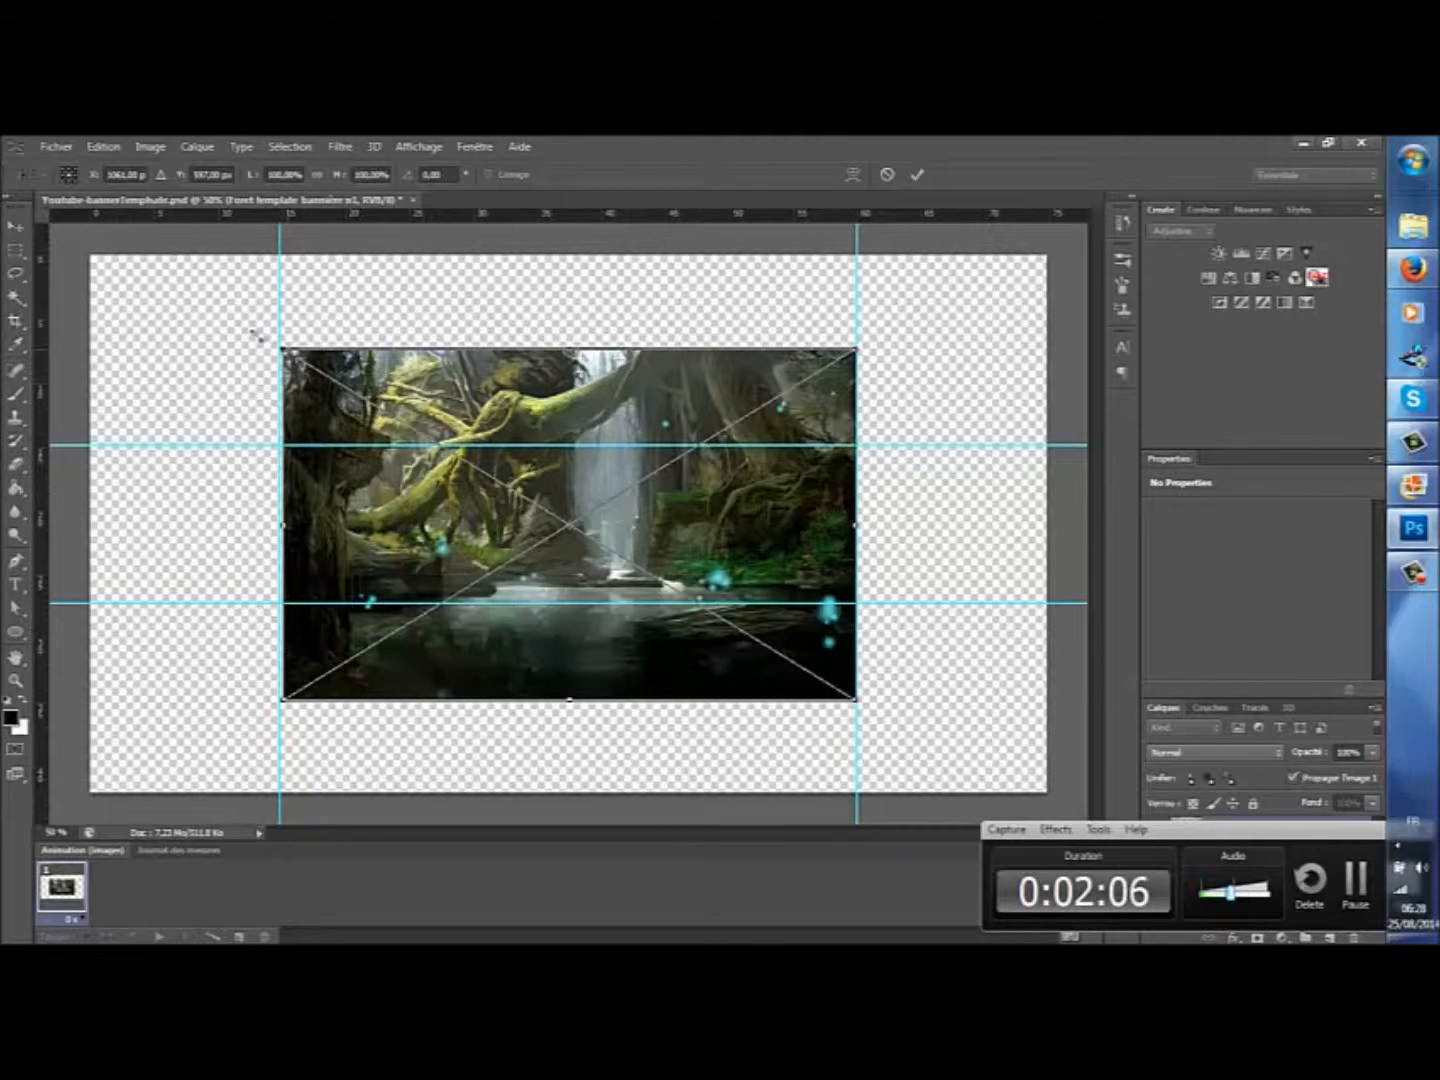
# Step: Stretch the placed forest image to the canvas's upper-left and lower-right corners so it fills the template, and commit the transformation
pyautogui.moveTo(78, 240); pyautogui.dragTo(83, 250)
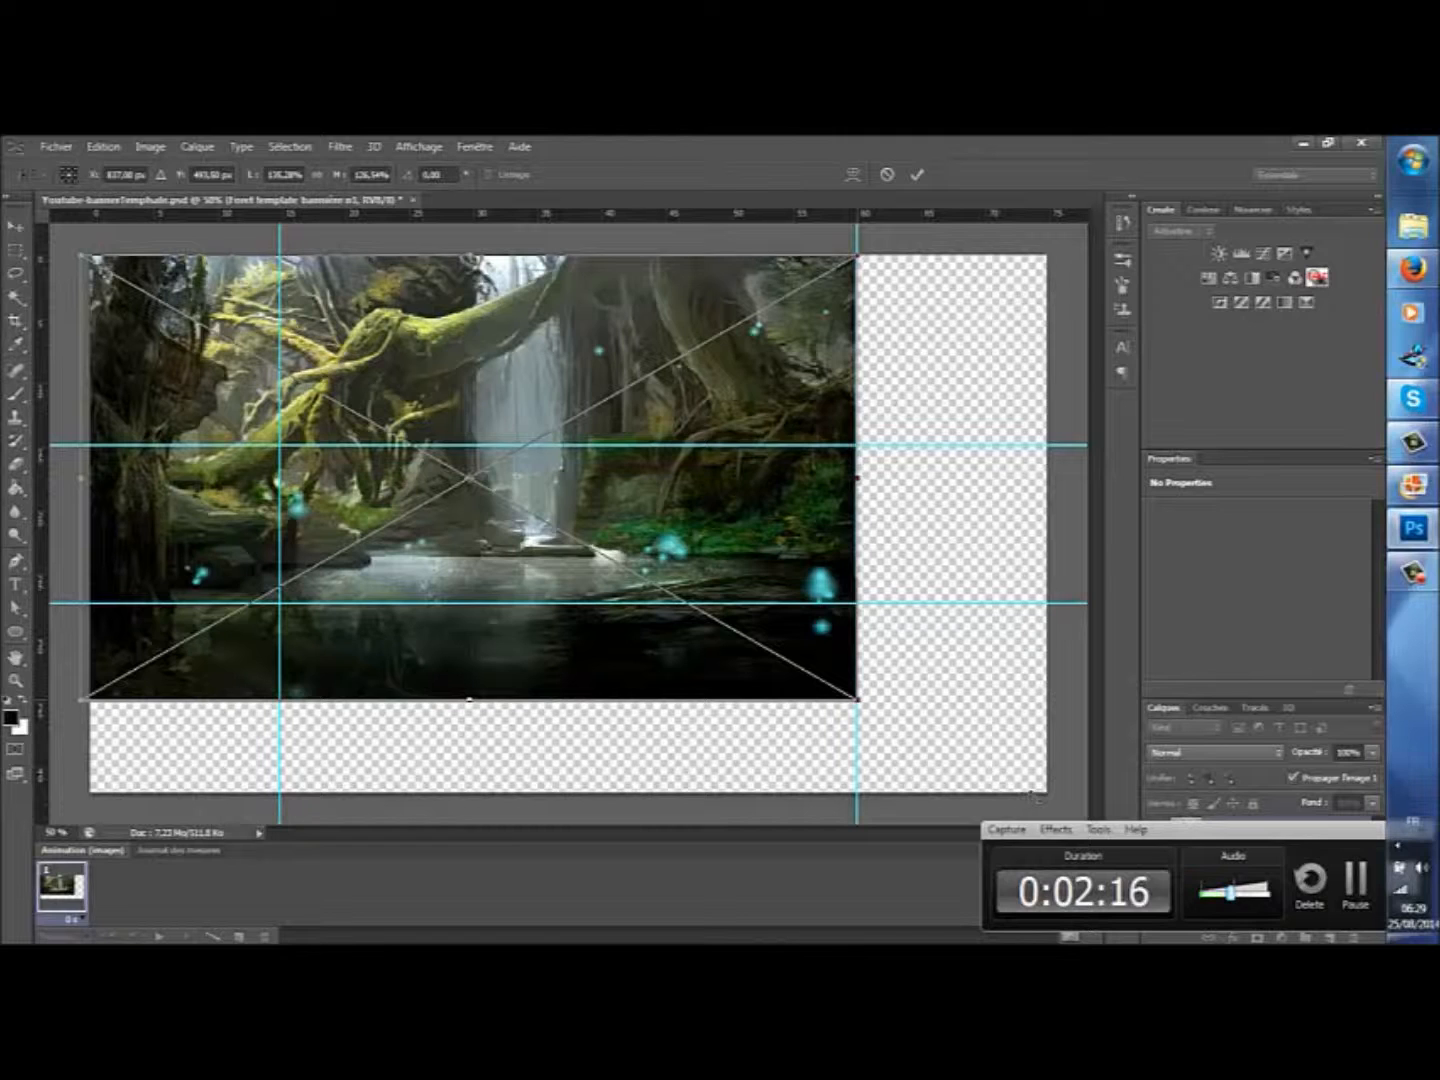
pyautogui.moveTo(1039, 794); pyautogui.dragTo(1050, 796)
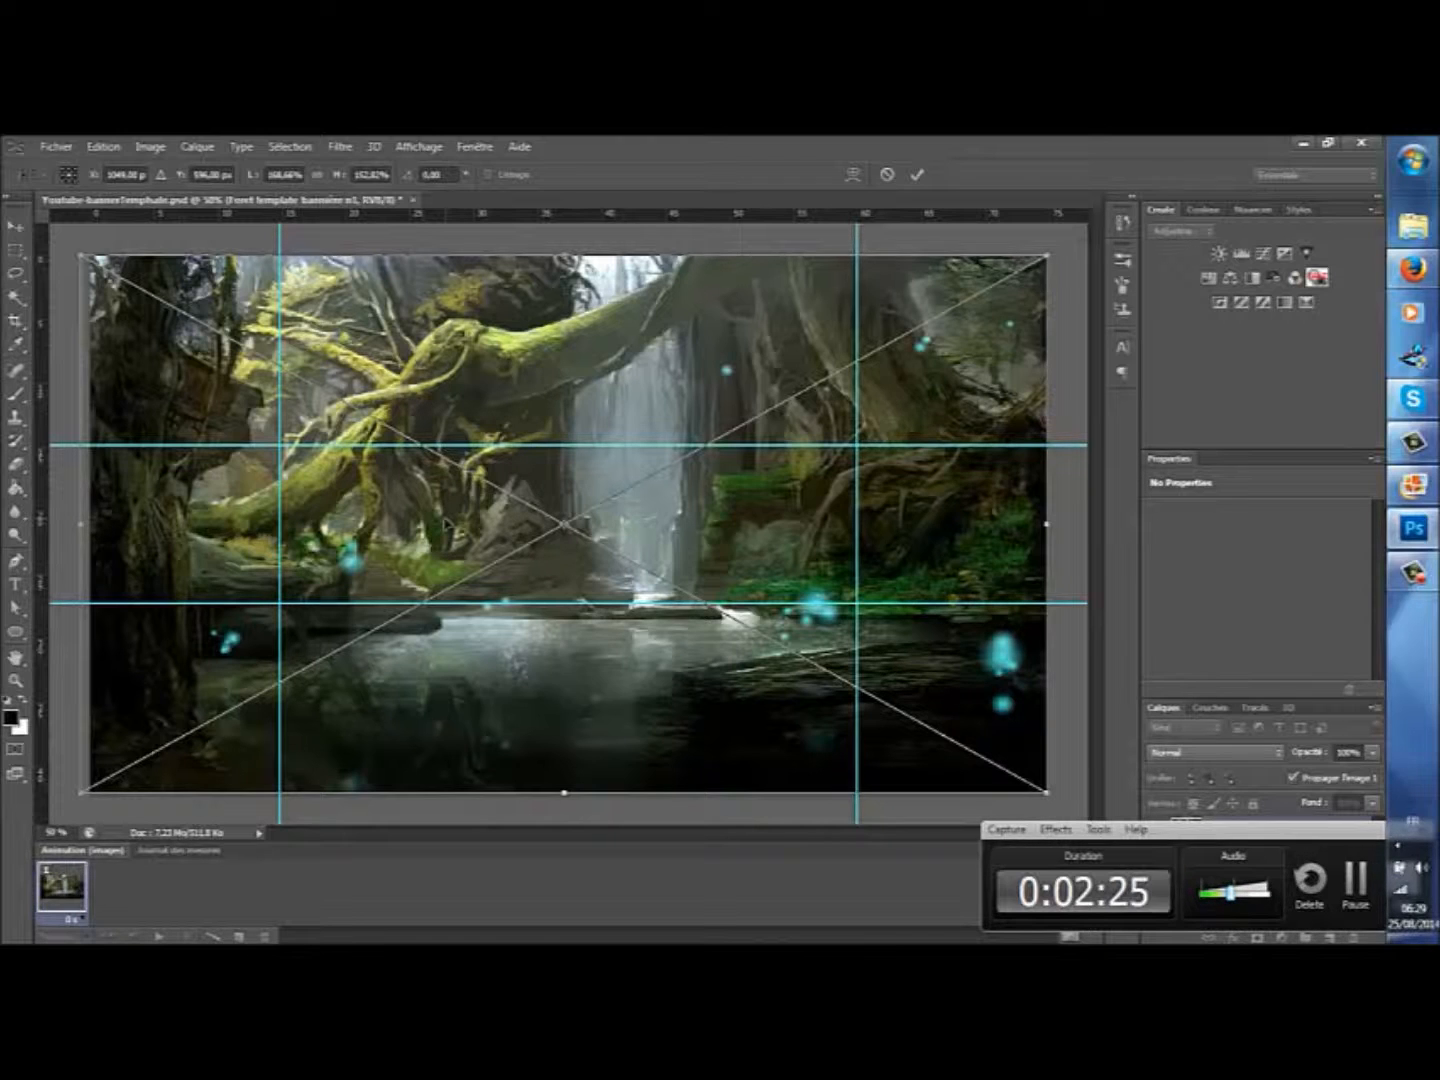
pyautogui.press('Return')
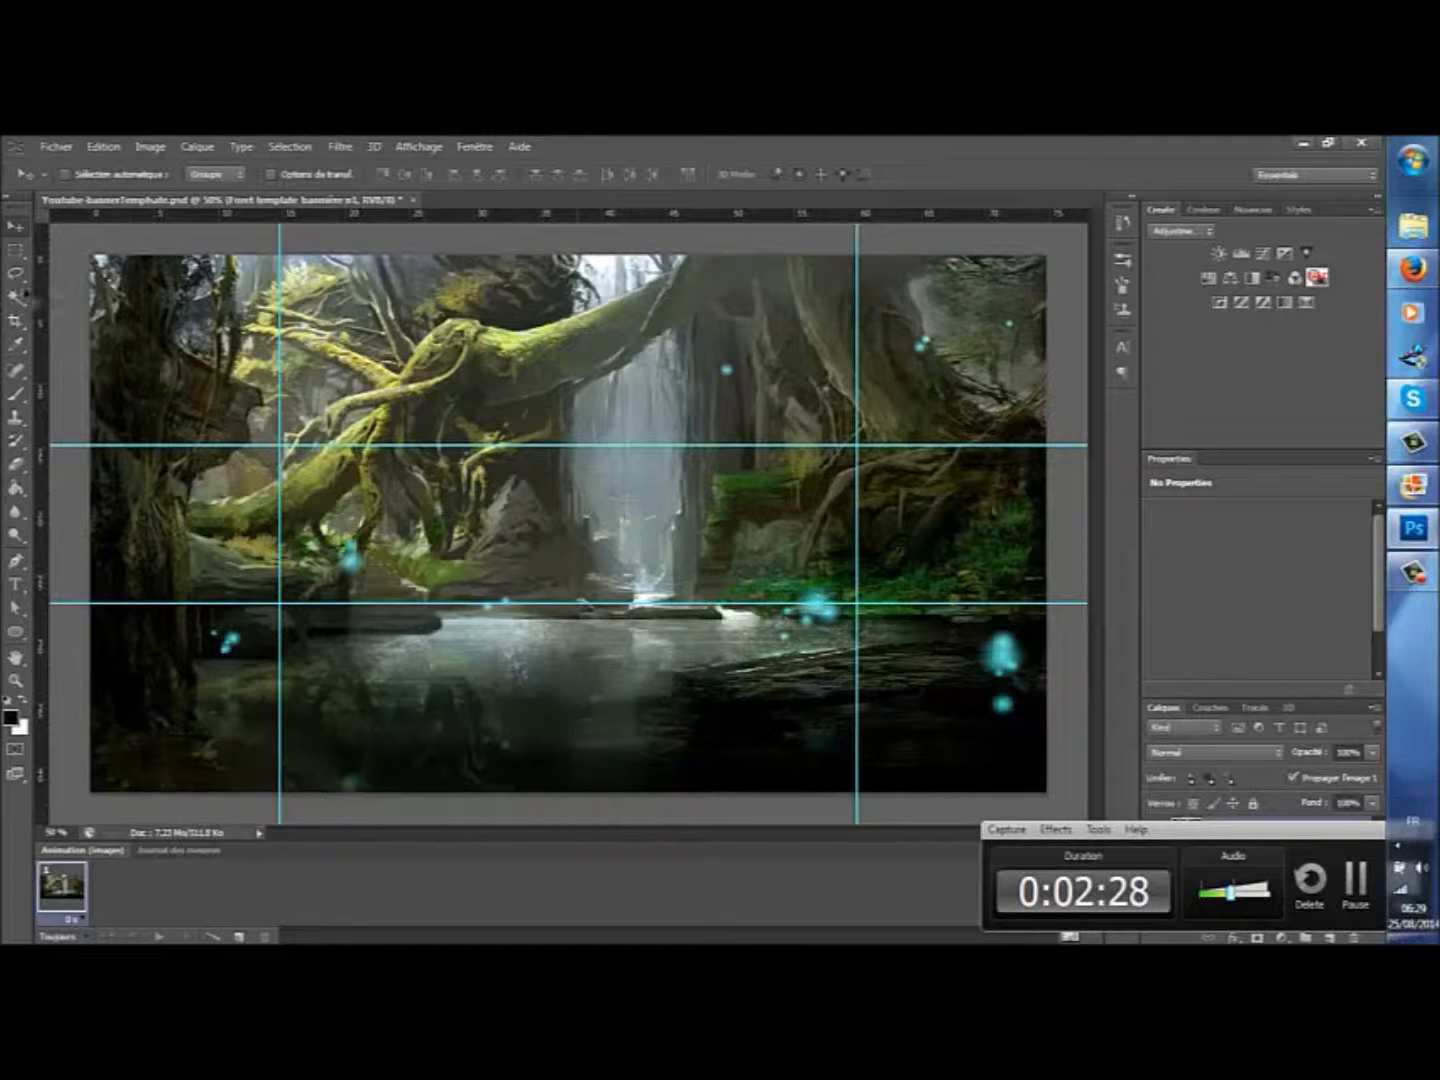
# Step: Rasterize the placed forest layer and delete its full-width rectangular area above the upper horizontal guide
pyautogui.click(15, 256)
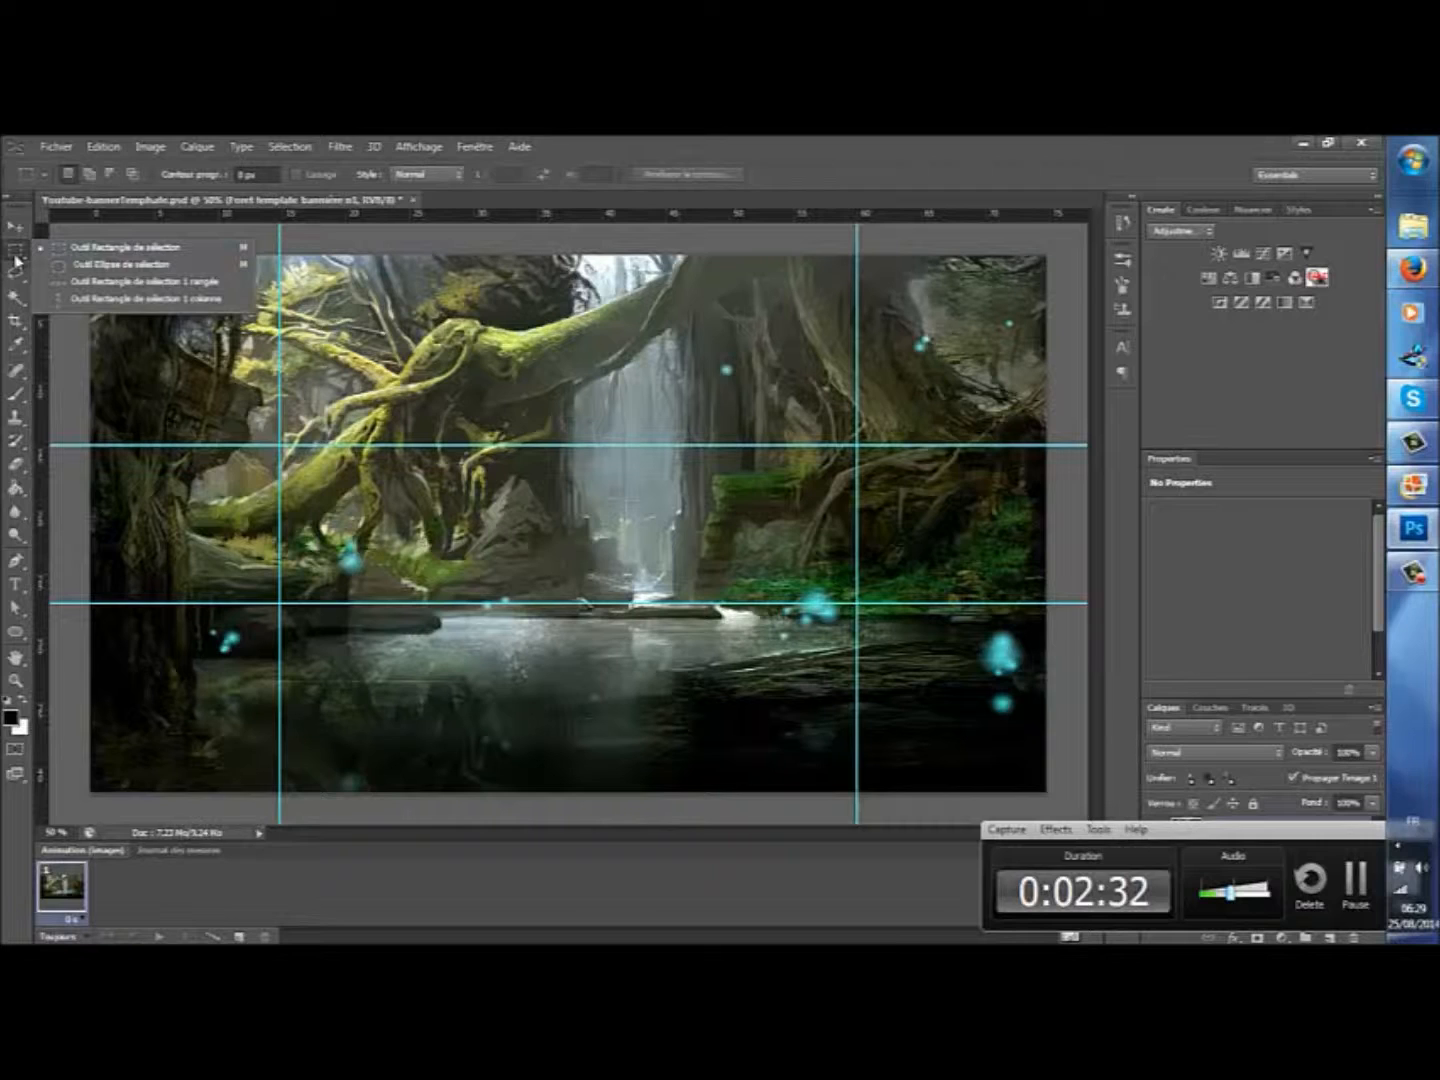
pyautogui.click(15, 258)
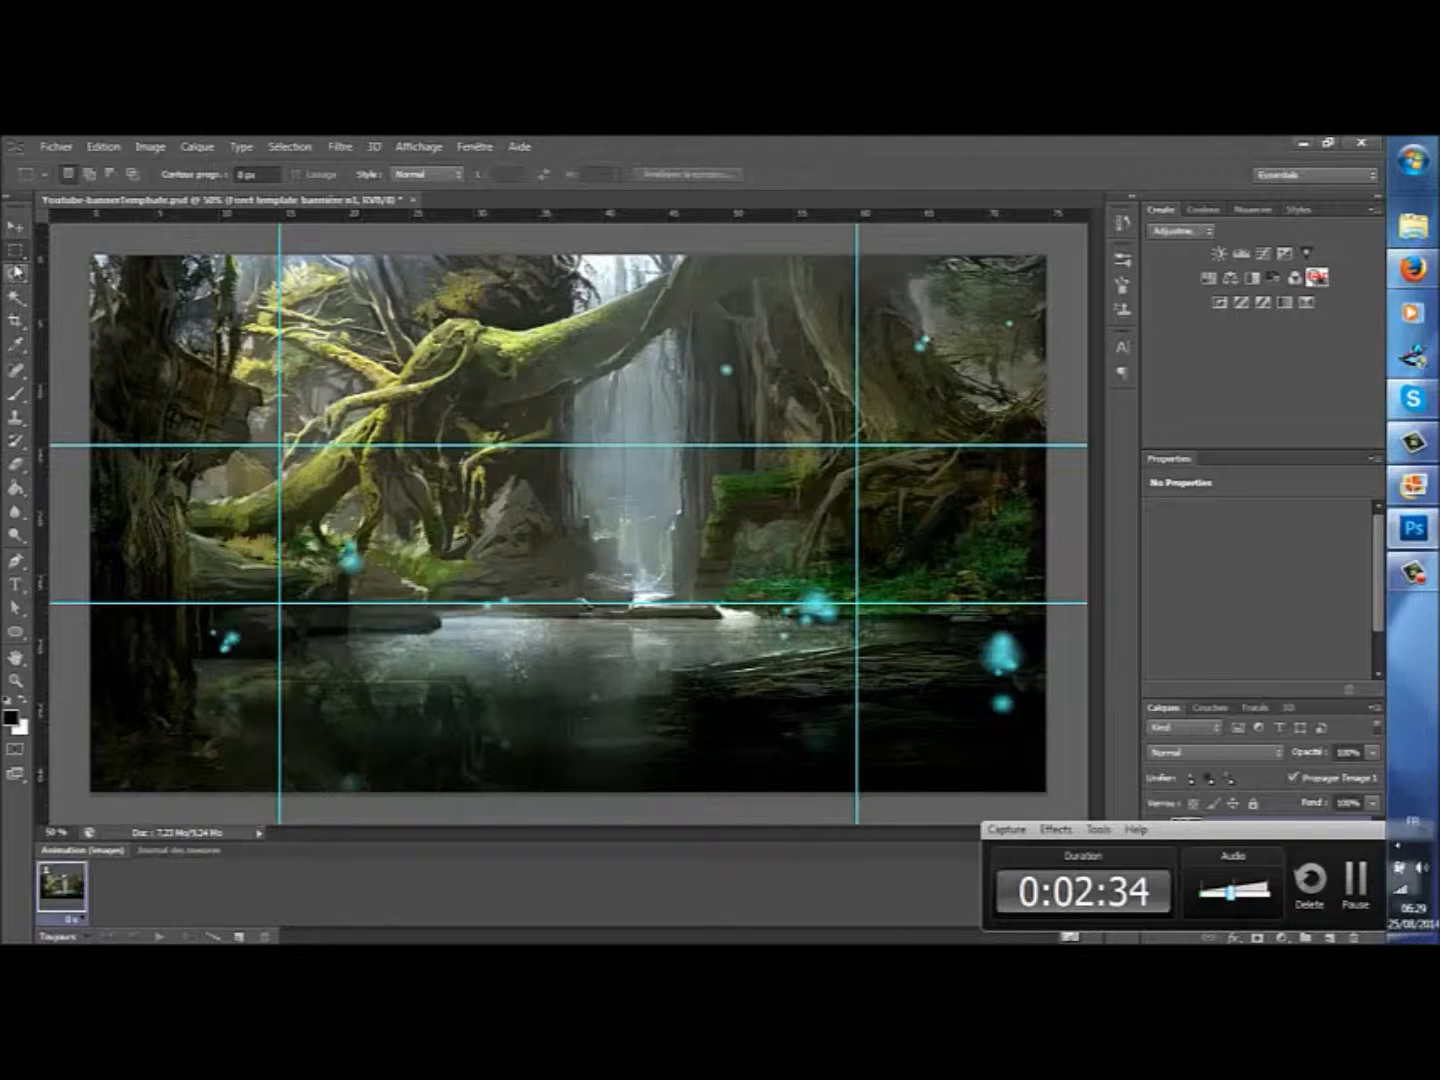
pyautogui.click(17, 258)
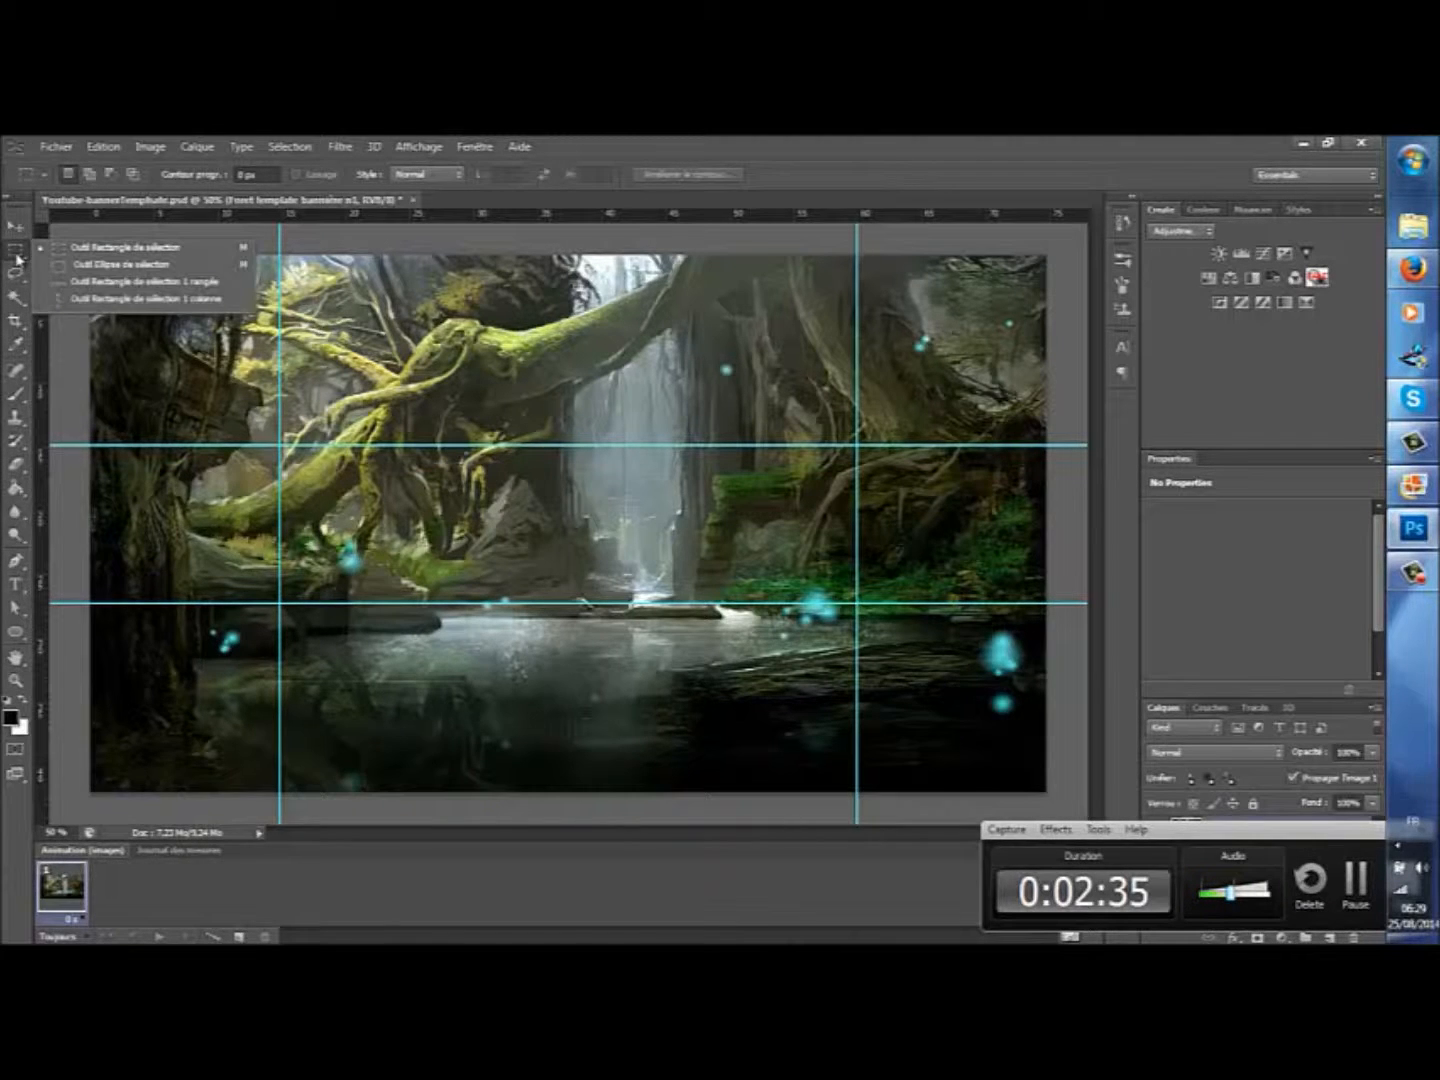
pyautogui.click(66, 252)
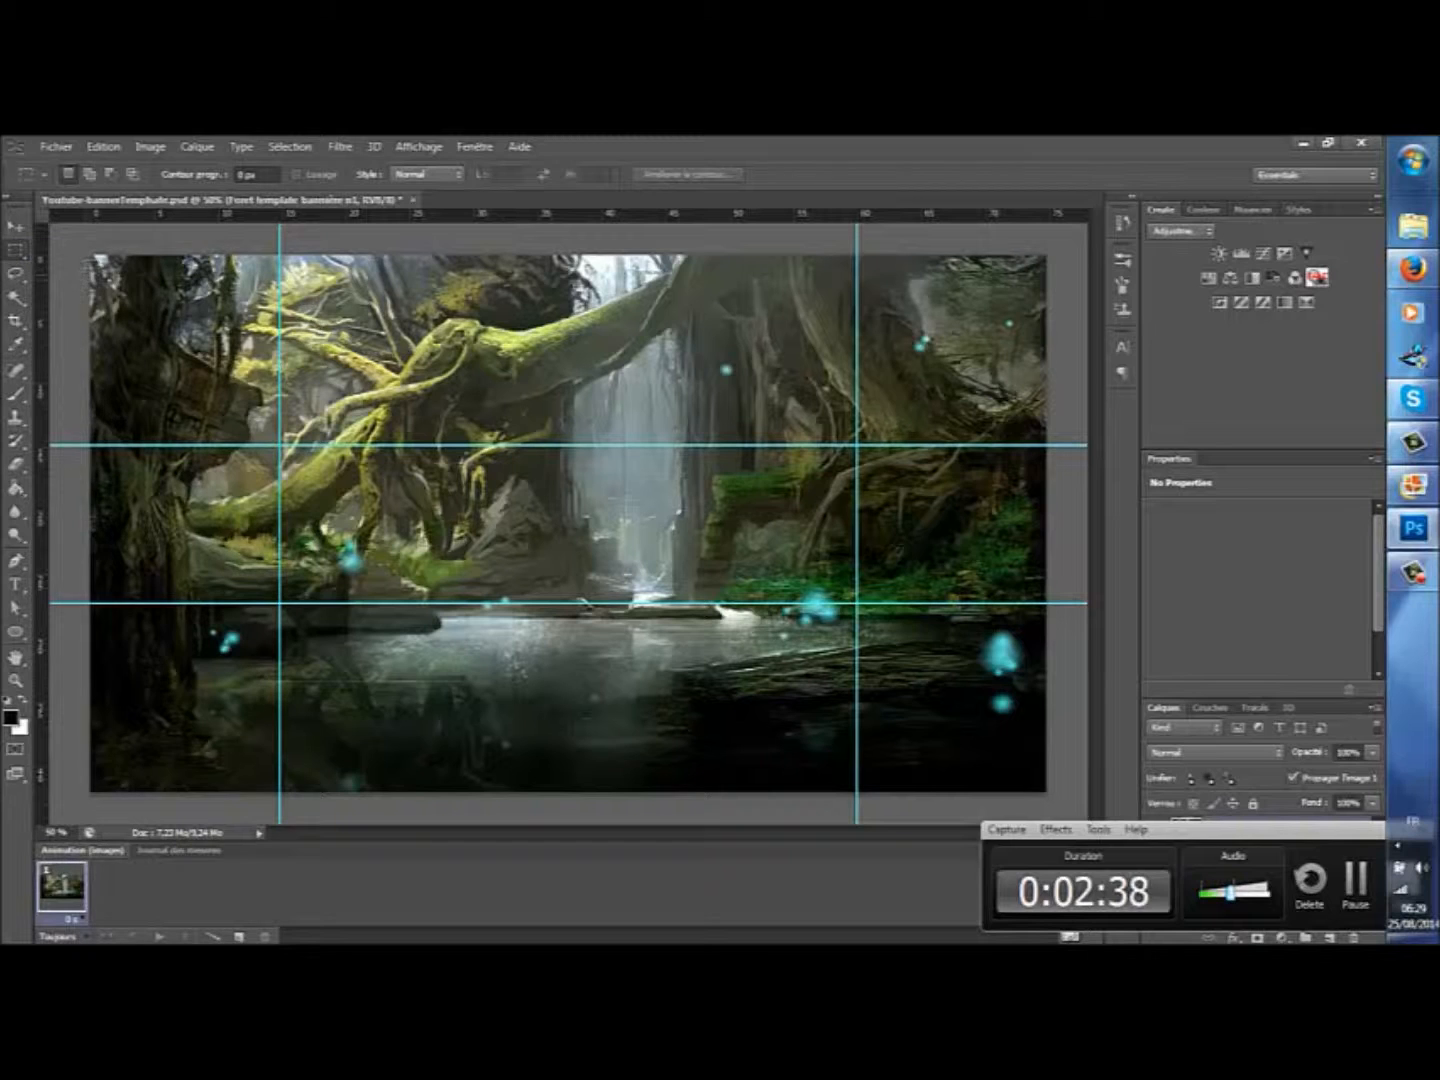
pyautogui.moveTo(91, 256); pyautogui.dragTo(1047, 445)
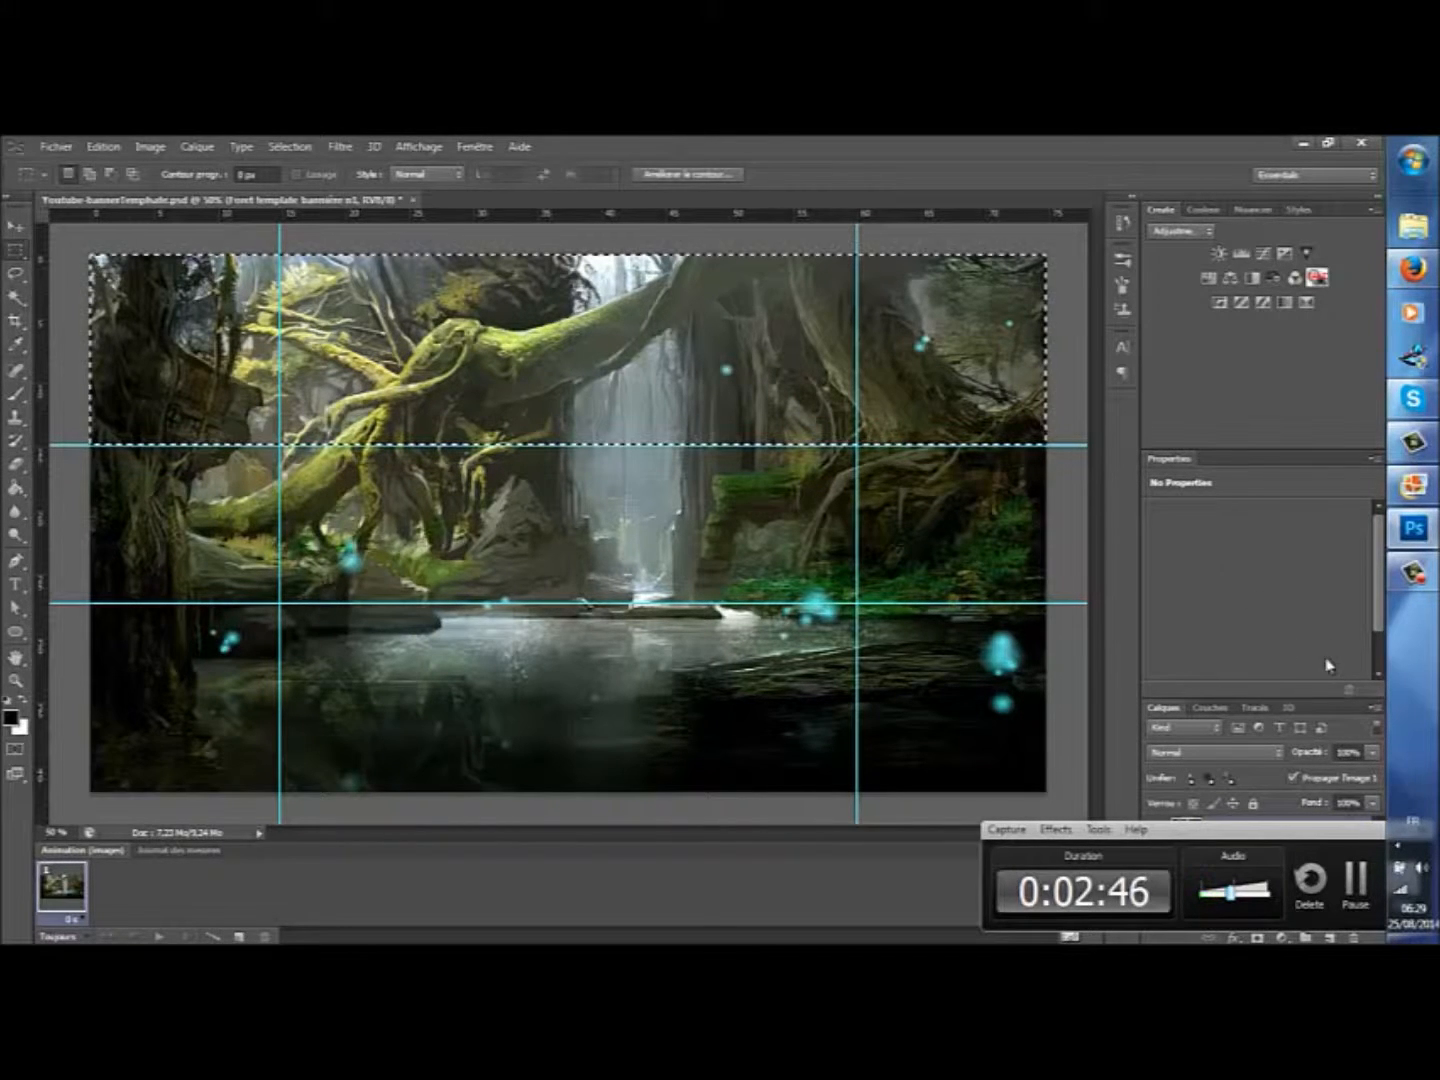
pyautogui.moveTo(1230, 833); pyautogui.dragTo(1288, 944)
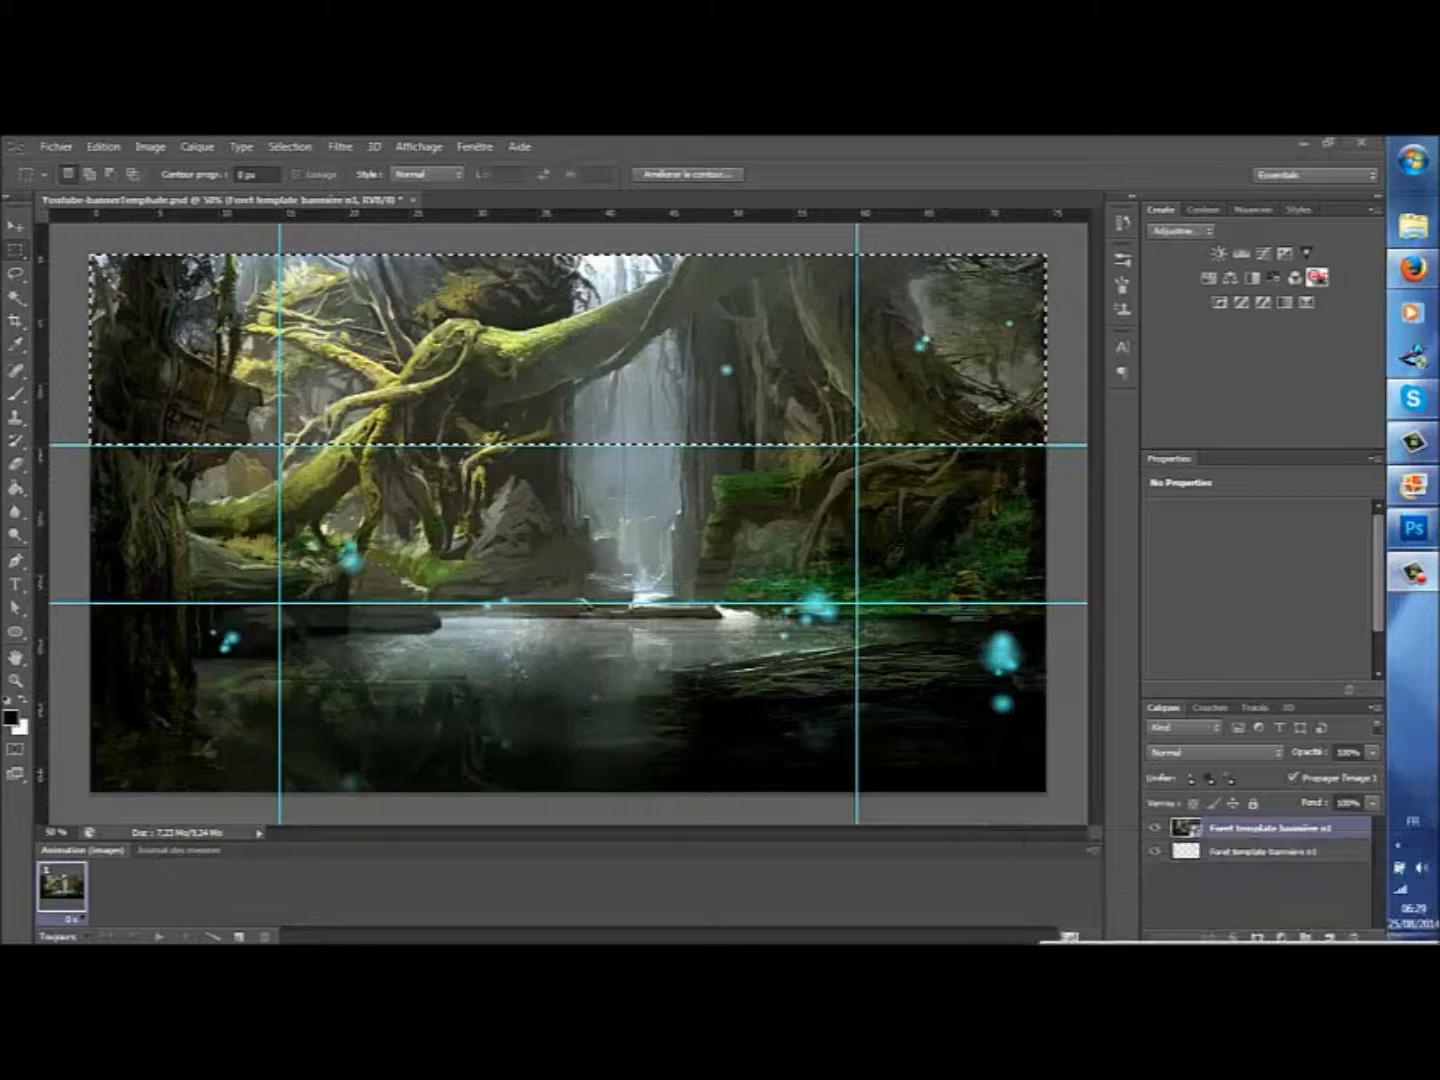
pyautogui.rightClick(1297, 834)
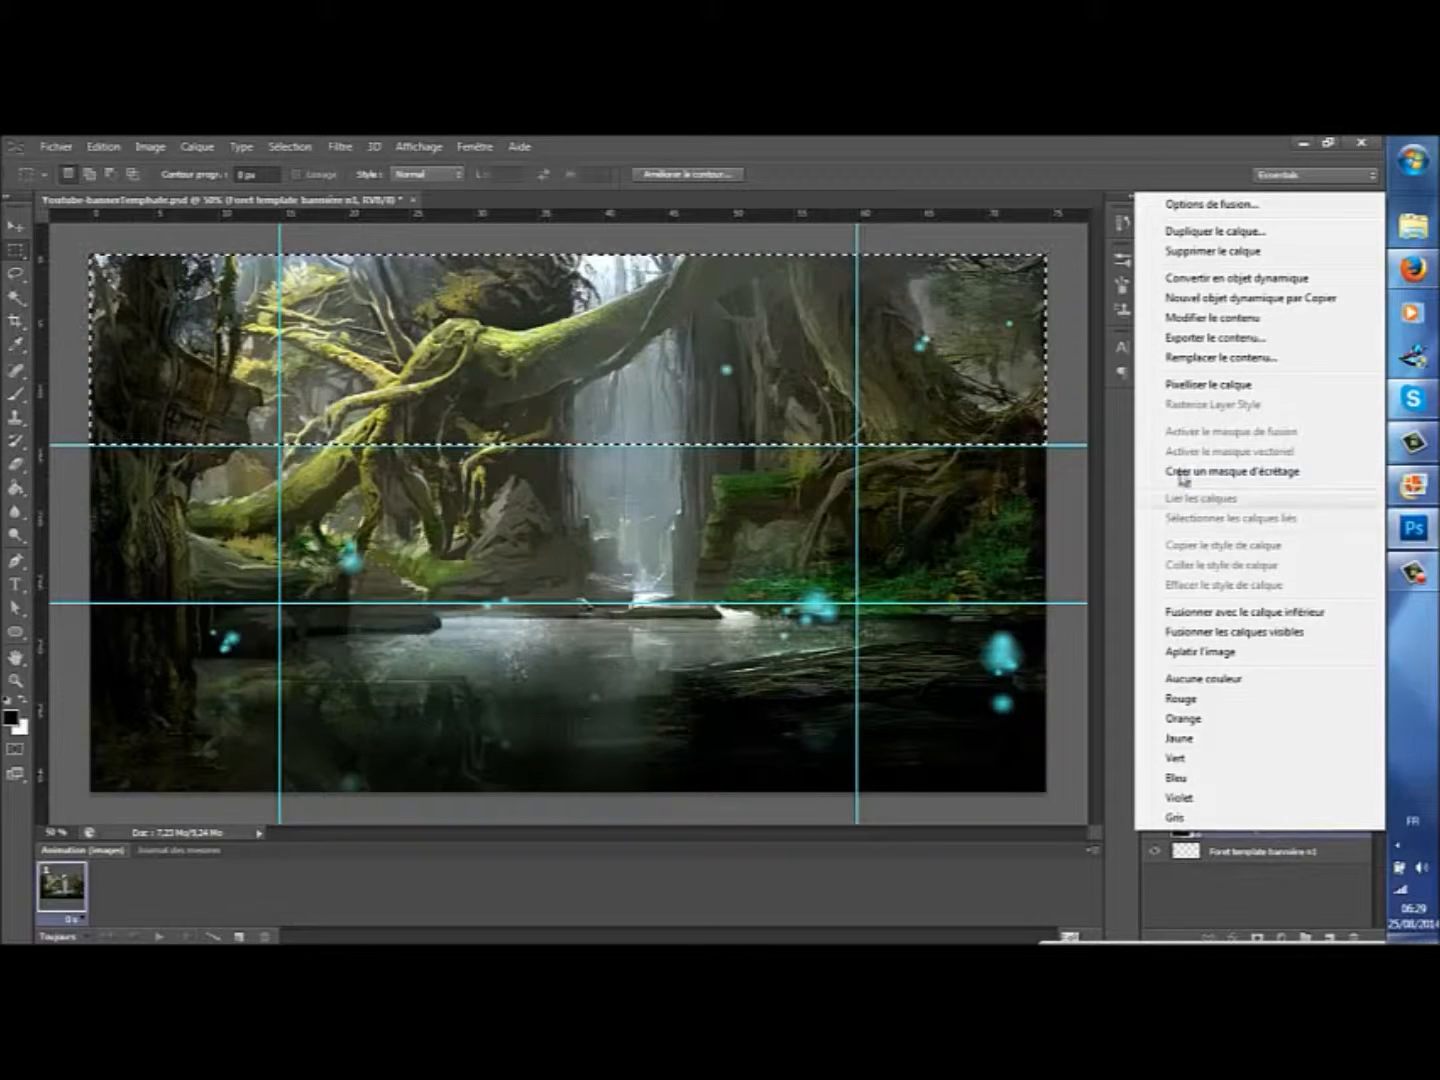
pyautogui.click(1196, 401)
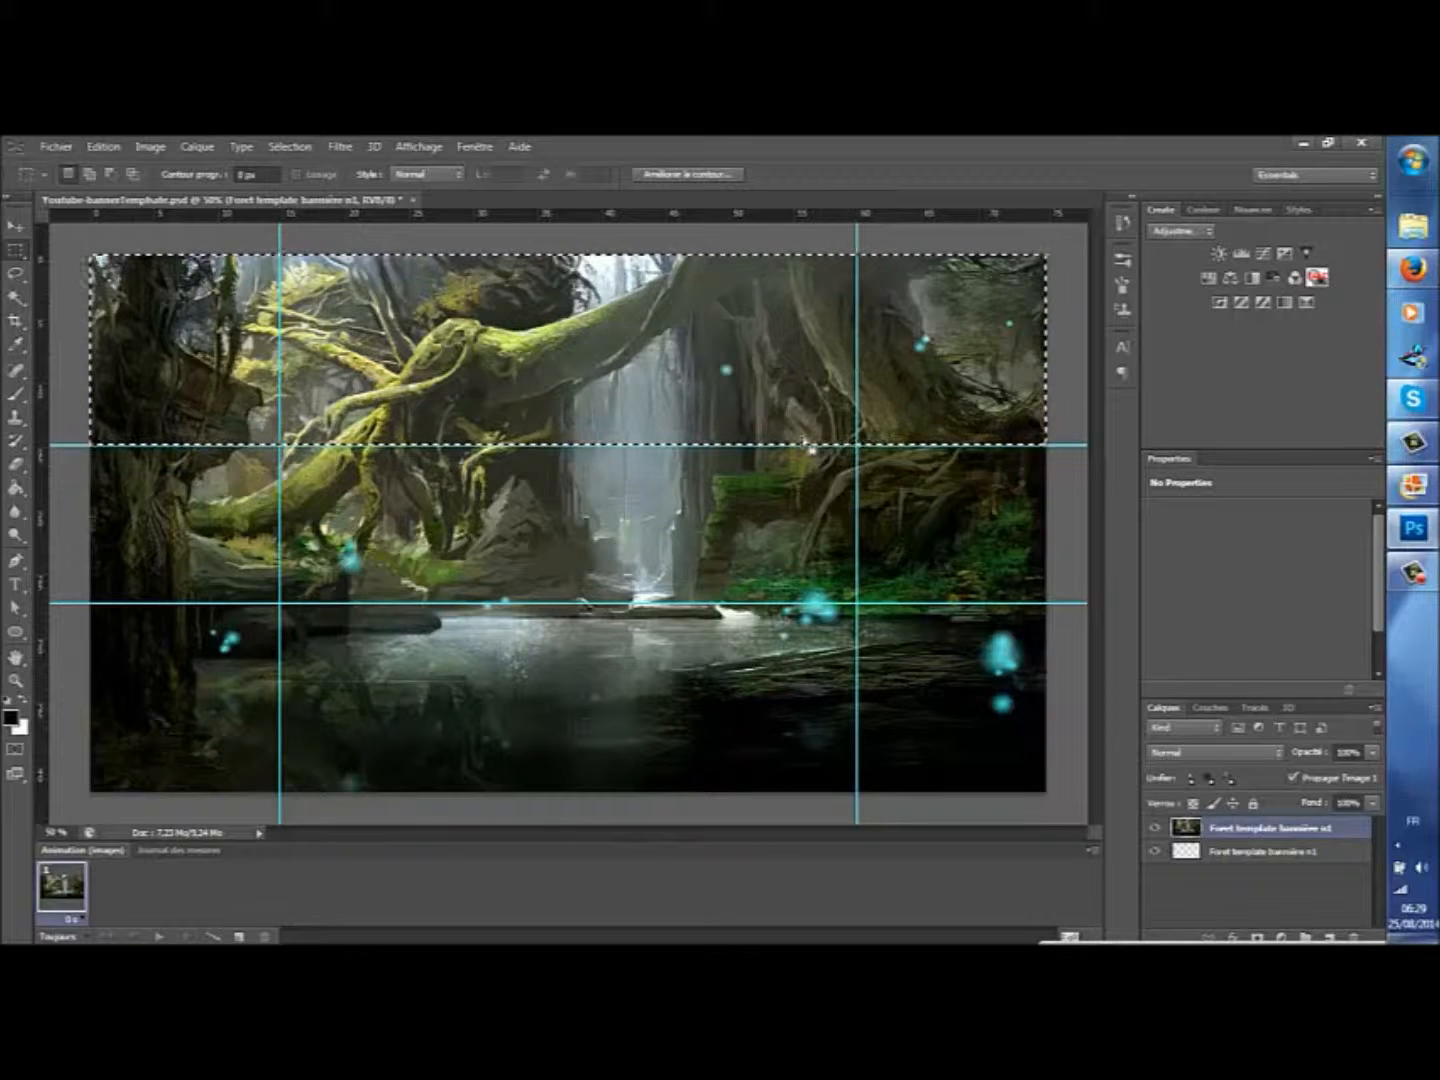
pyautogui.press('Delete')
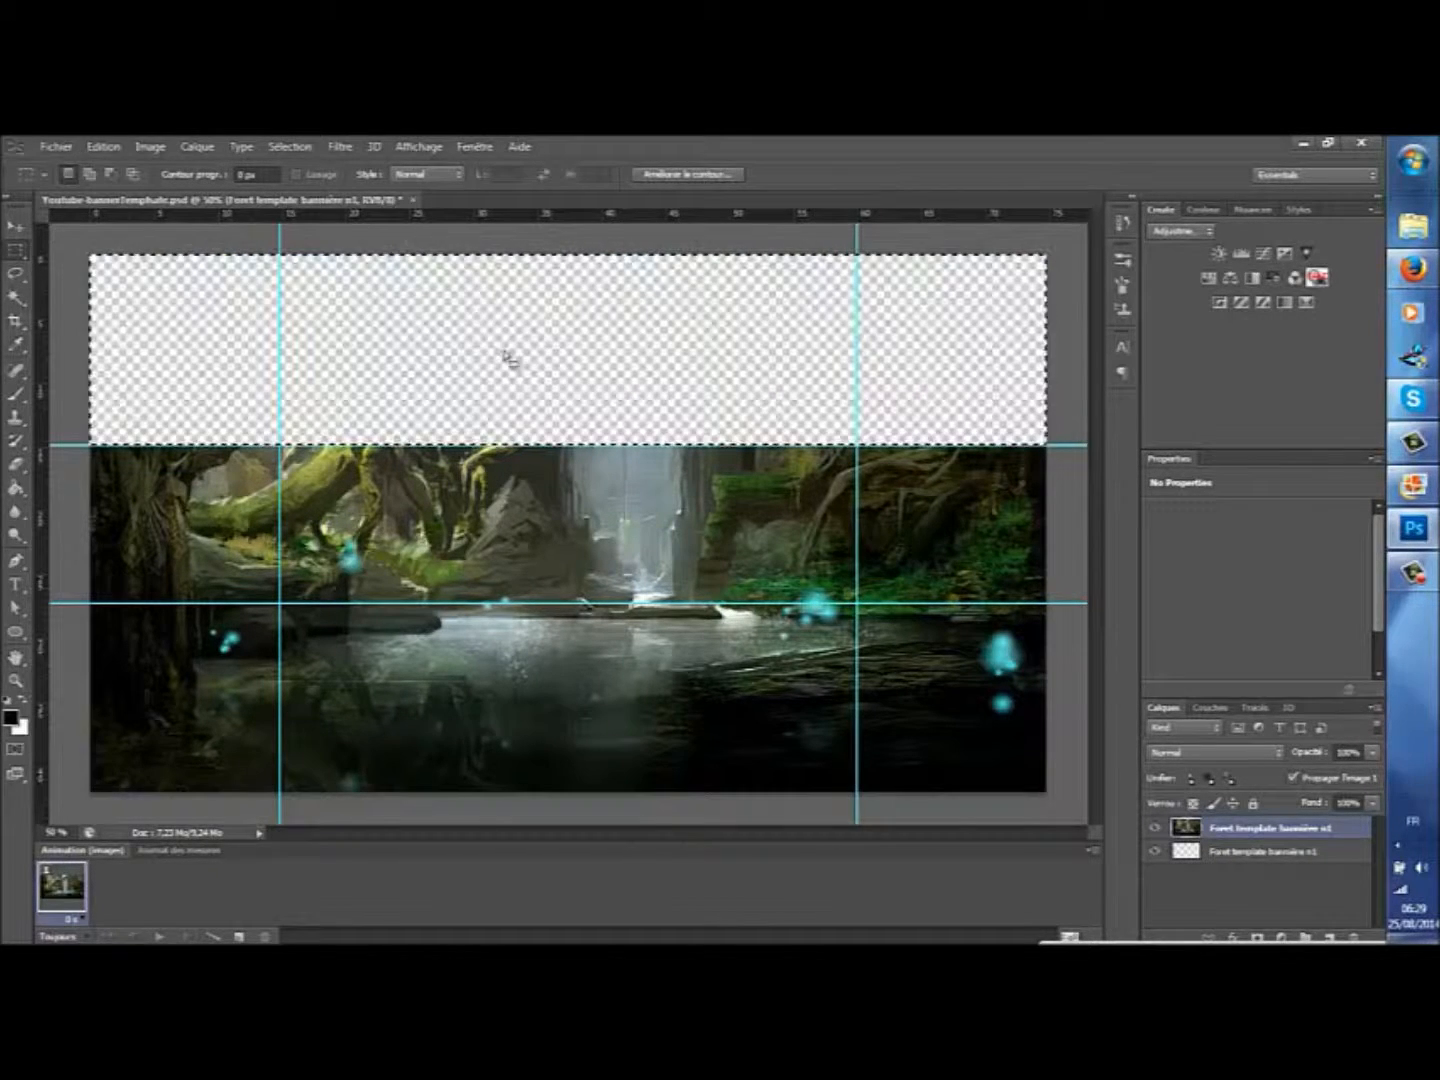
# Step: Delete the full-width rectangular area of the forest layer below the lower horizontal guide, and clear the selection
pyautogui.moveTo(90, 603)
pyautogui.mouseDown()
pyautogui.moveTo(247, 660)
pyautogui.moveTo(860, 779)
pyautogui.moveTo(1047, 800)
pyautogui.mouseUp()
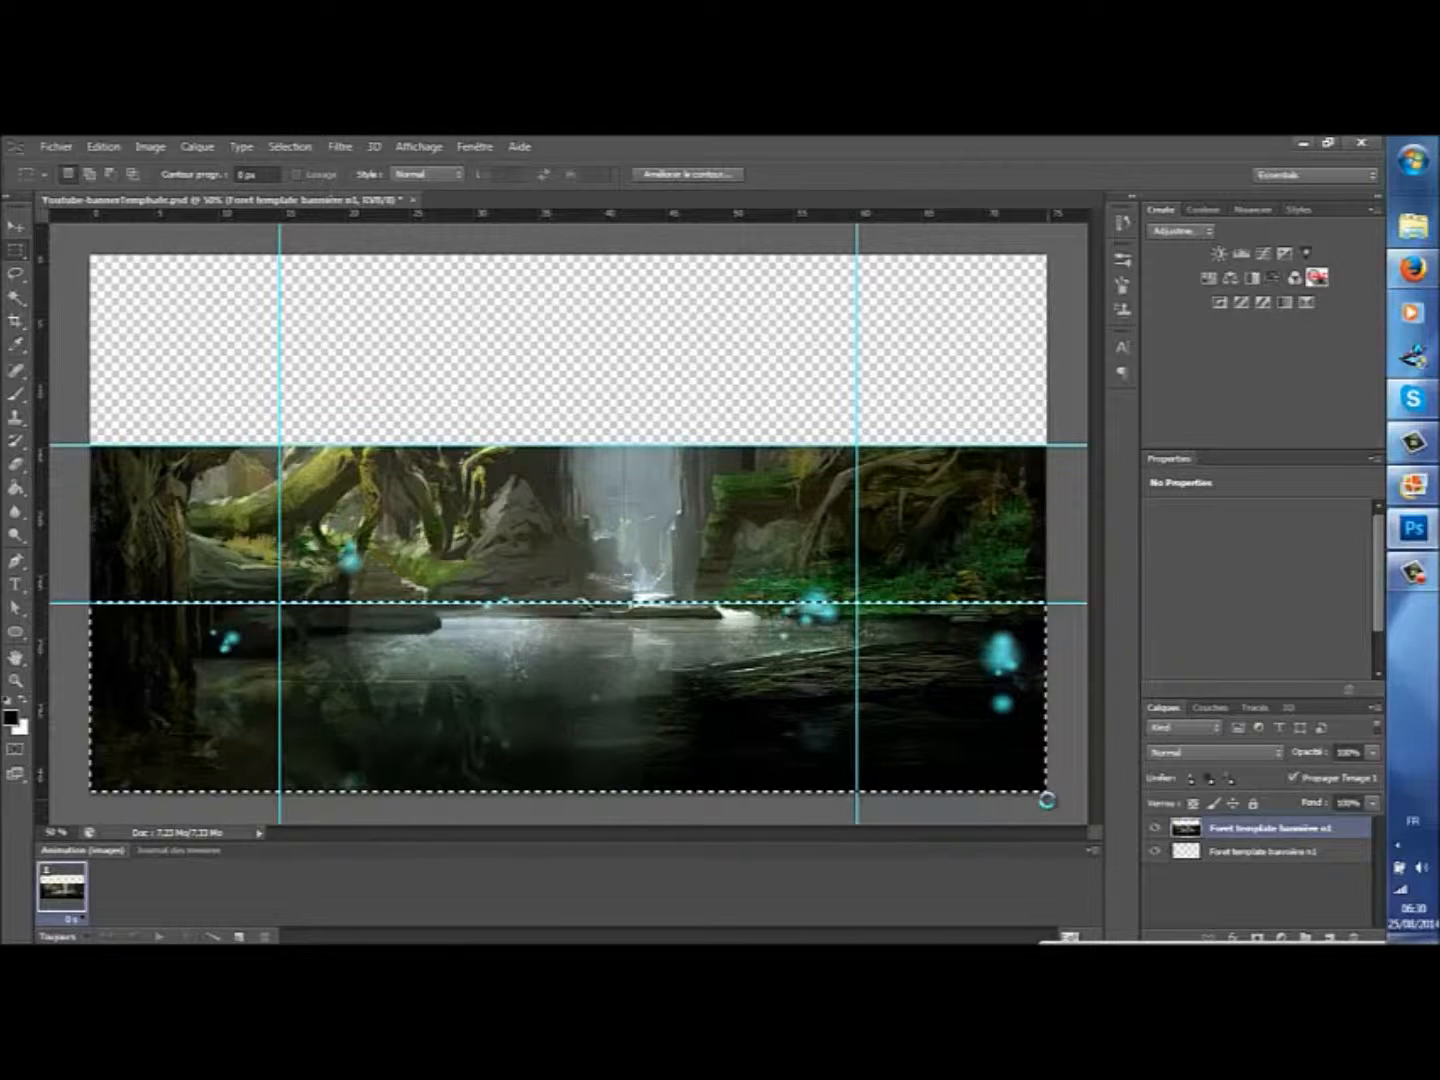
pyautogui.press('Delete')
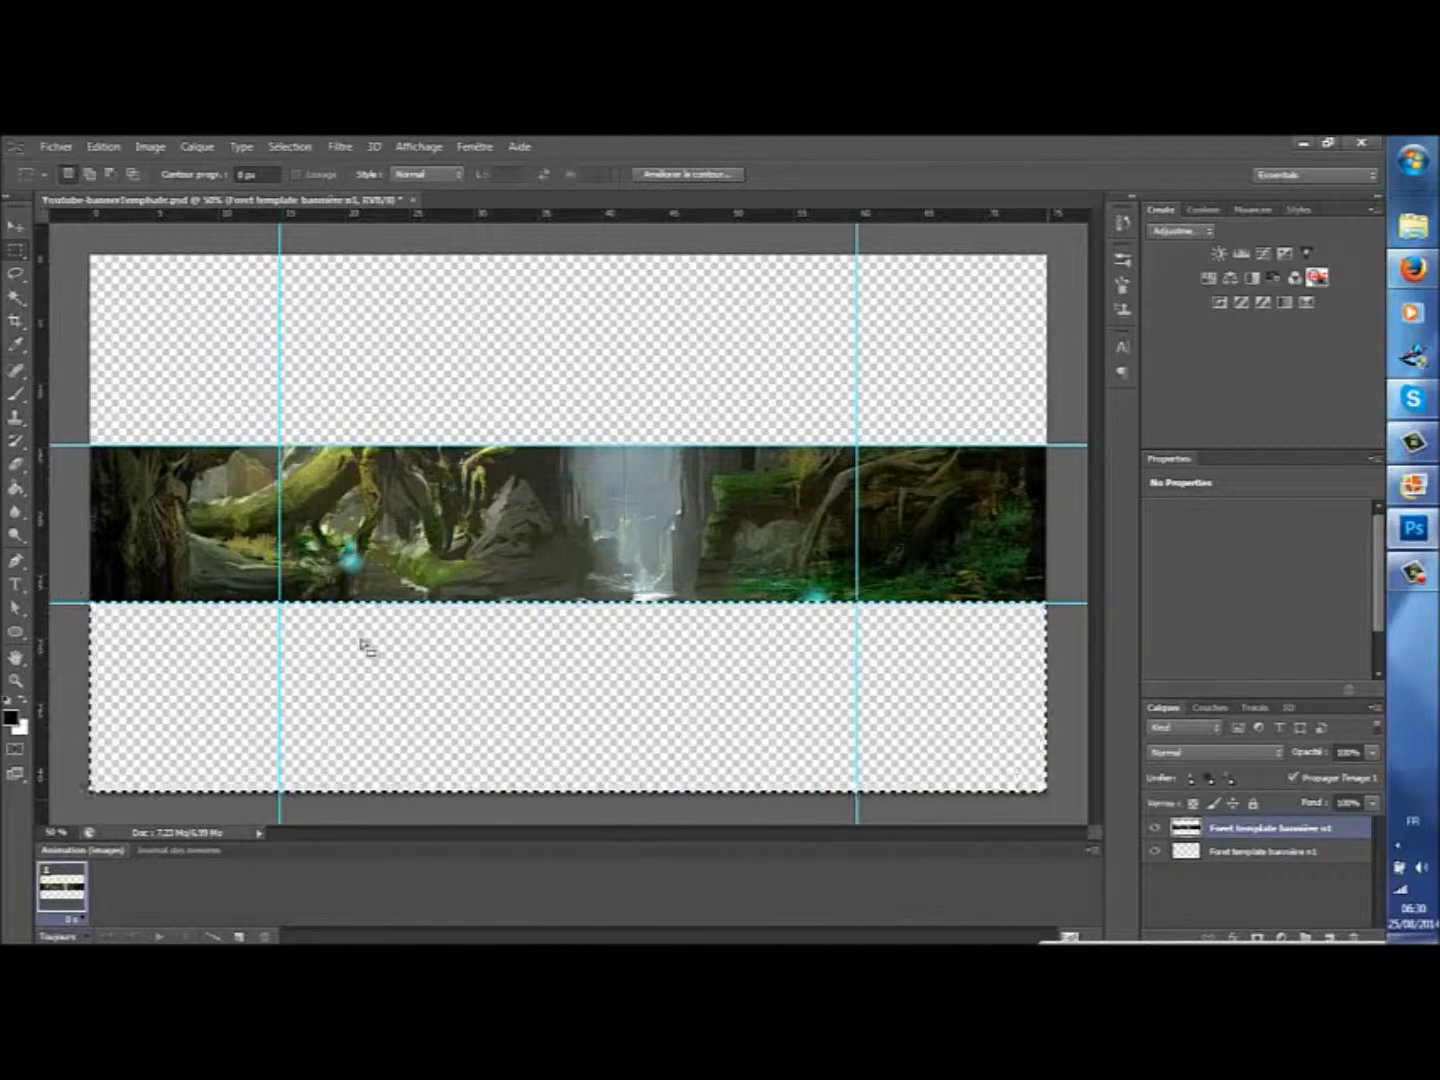
pyautogui.hotkey('ctrl', 'd')
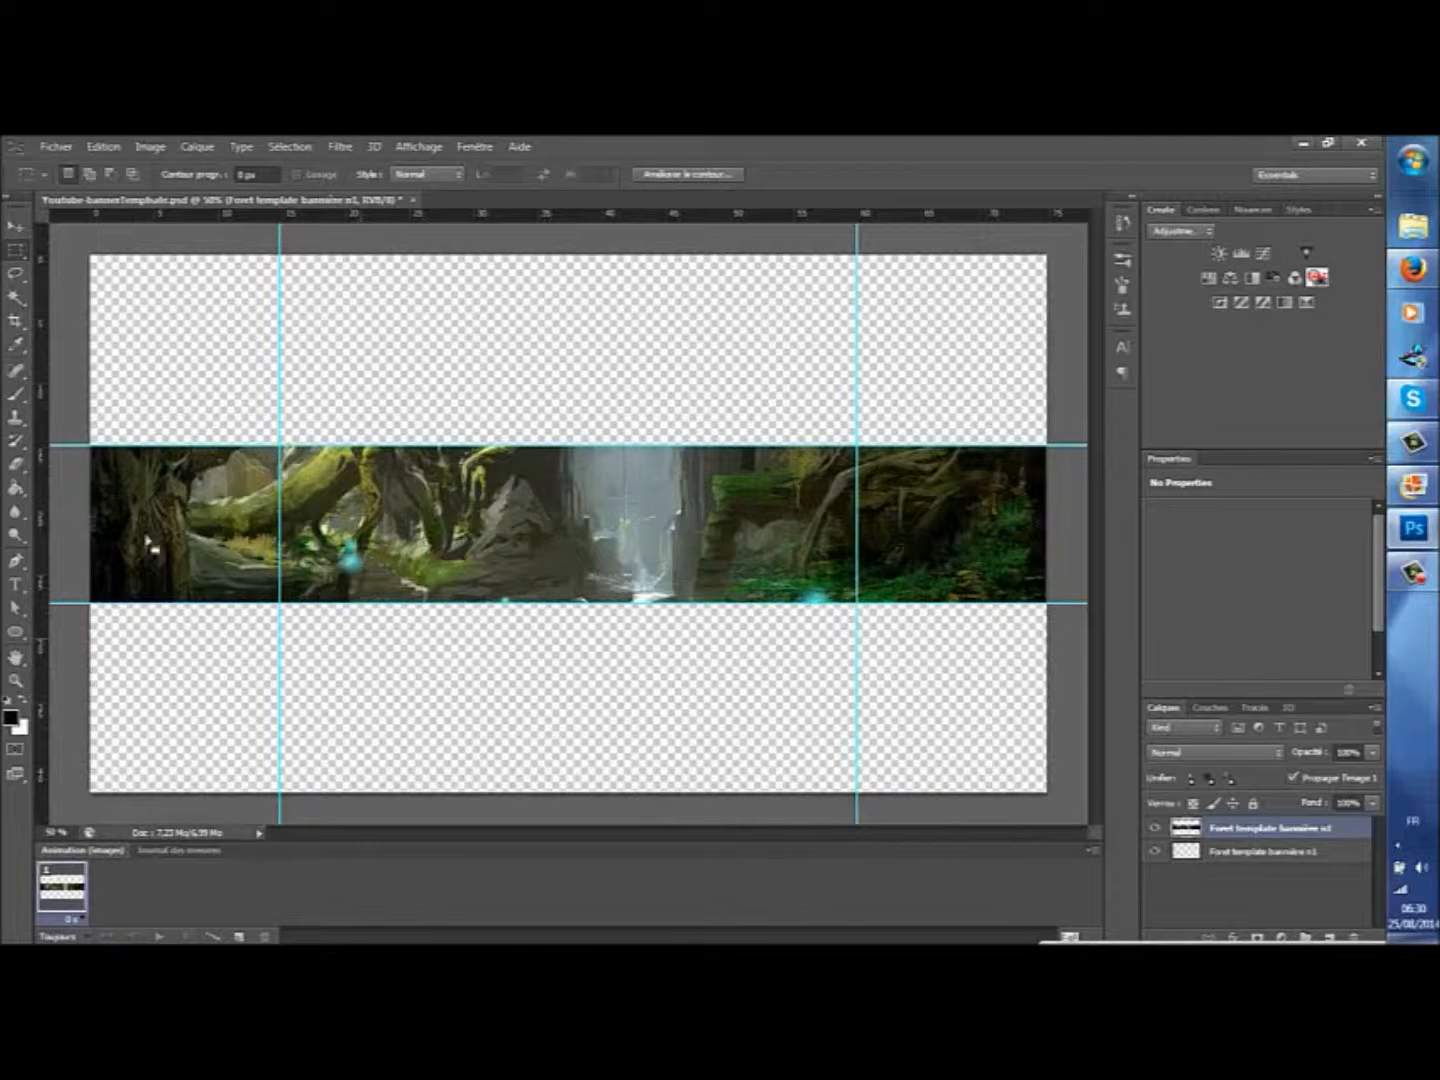
pyautogui.click(67, 147)
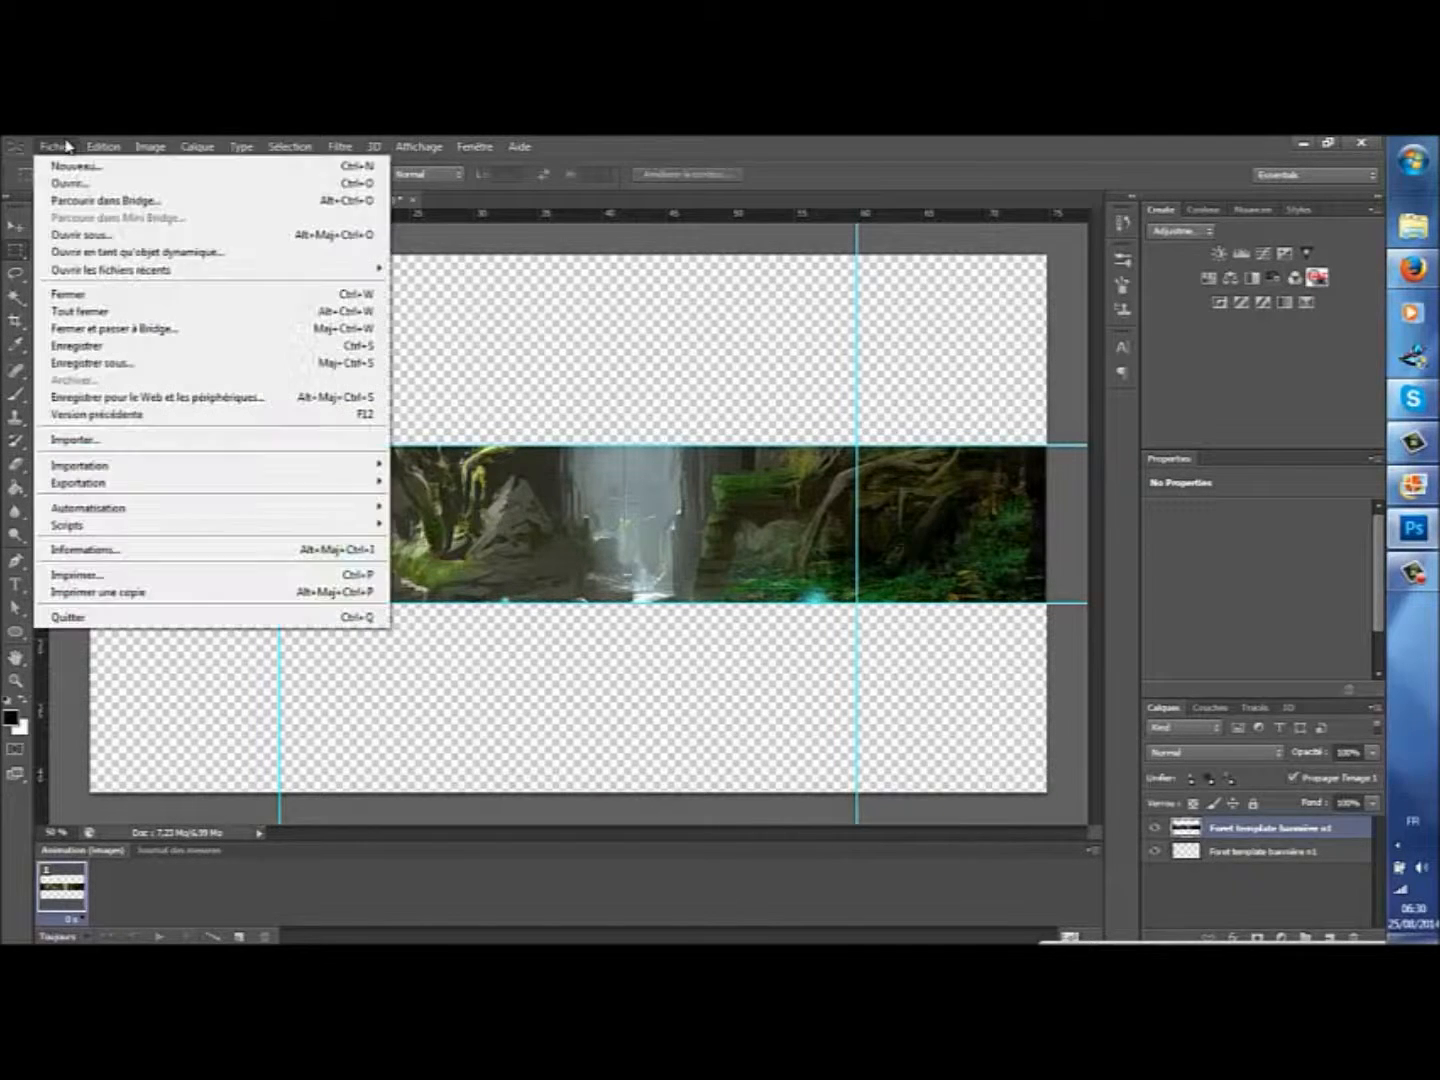
pyautogui.click(118, 168)
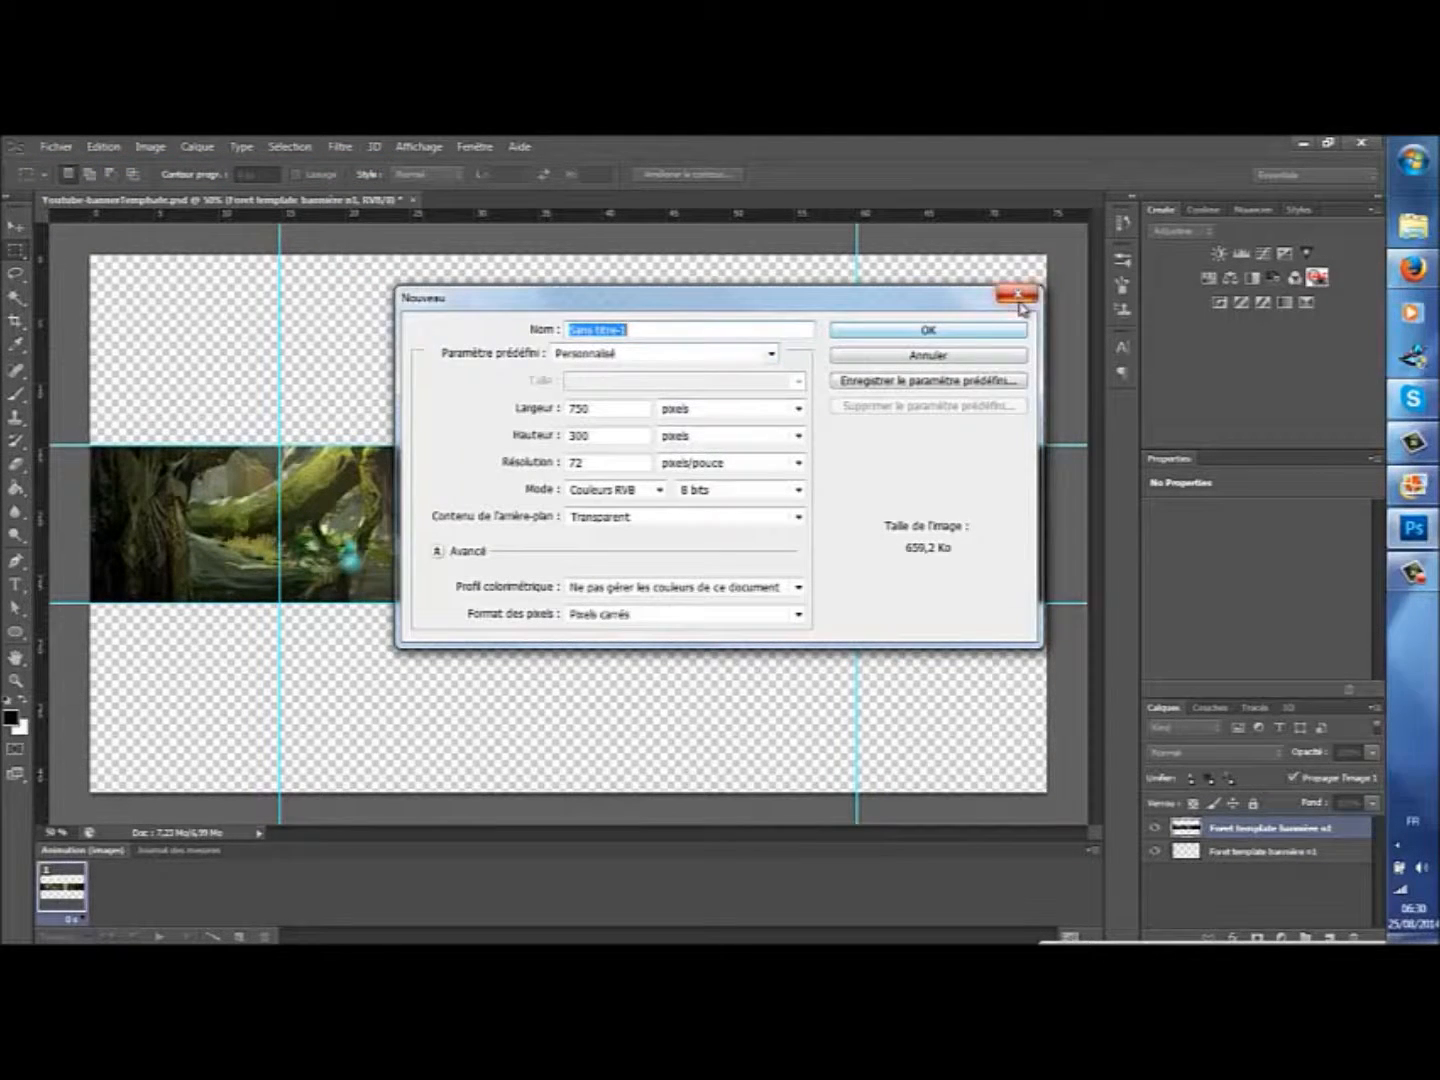
pyautogui.press('Escape')
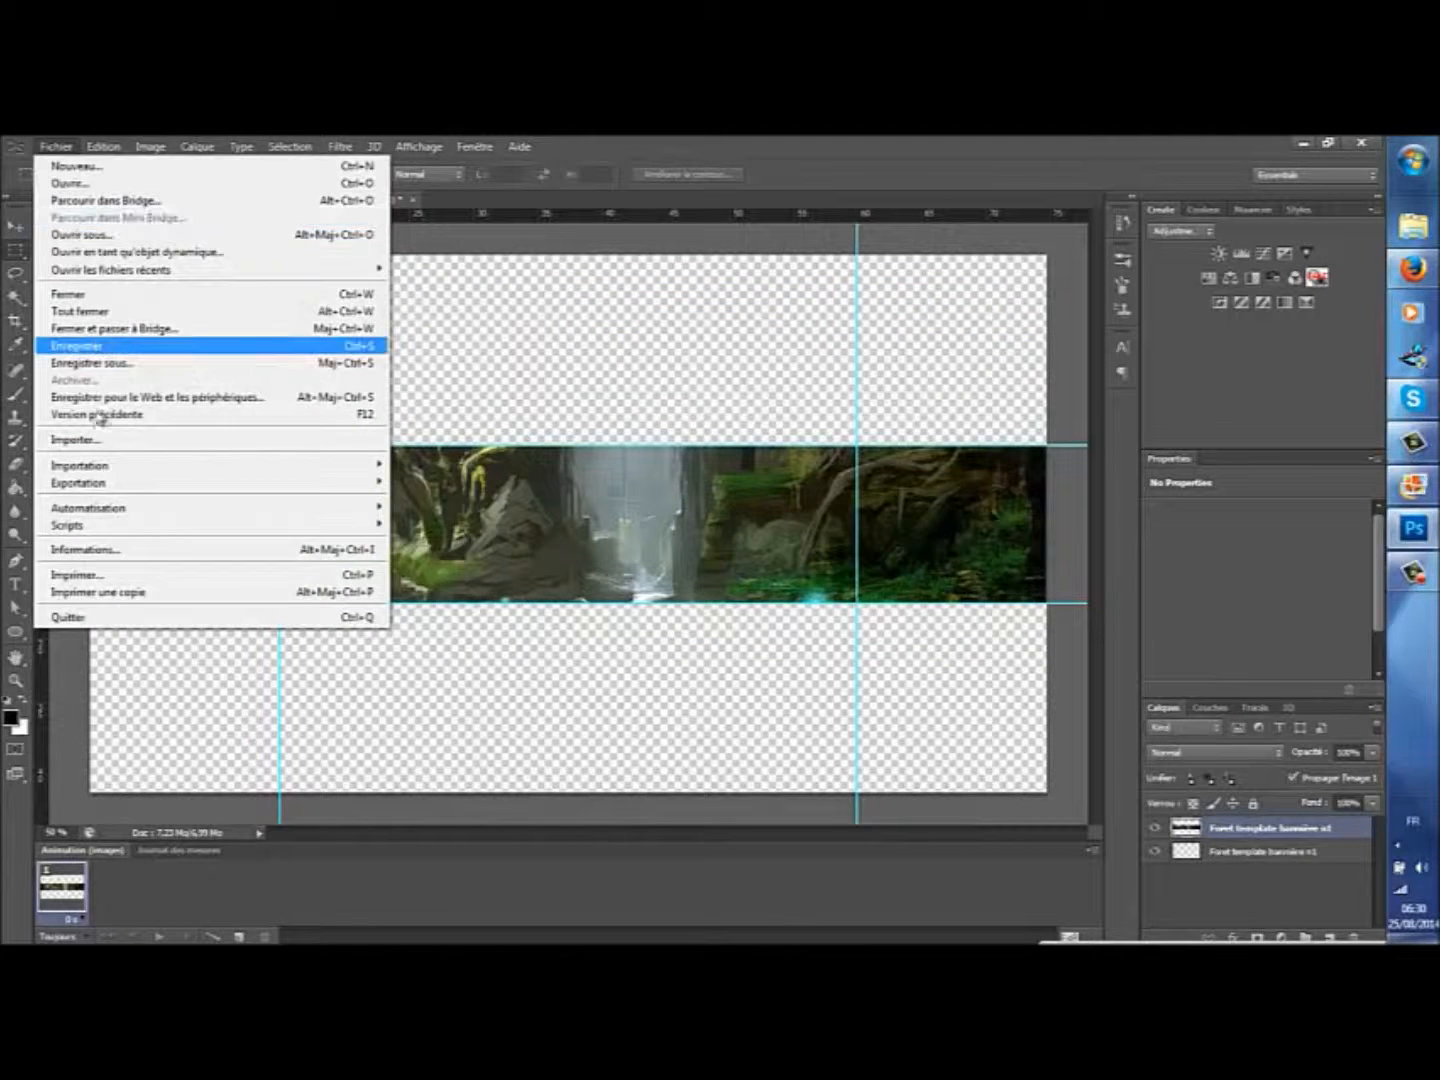
# Step: Place the league_of_legends_lulu_render image from the desktop into the banner at its default size and commit it
pyautogui.click(90, 443)
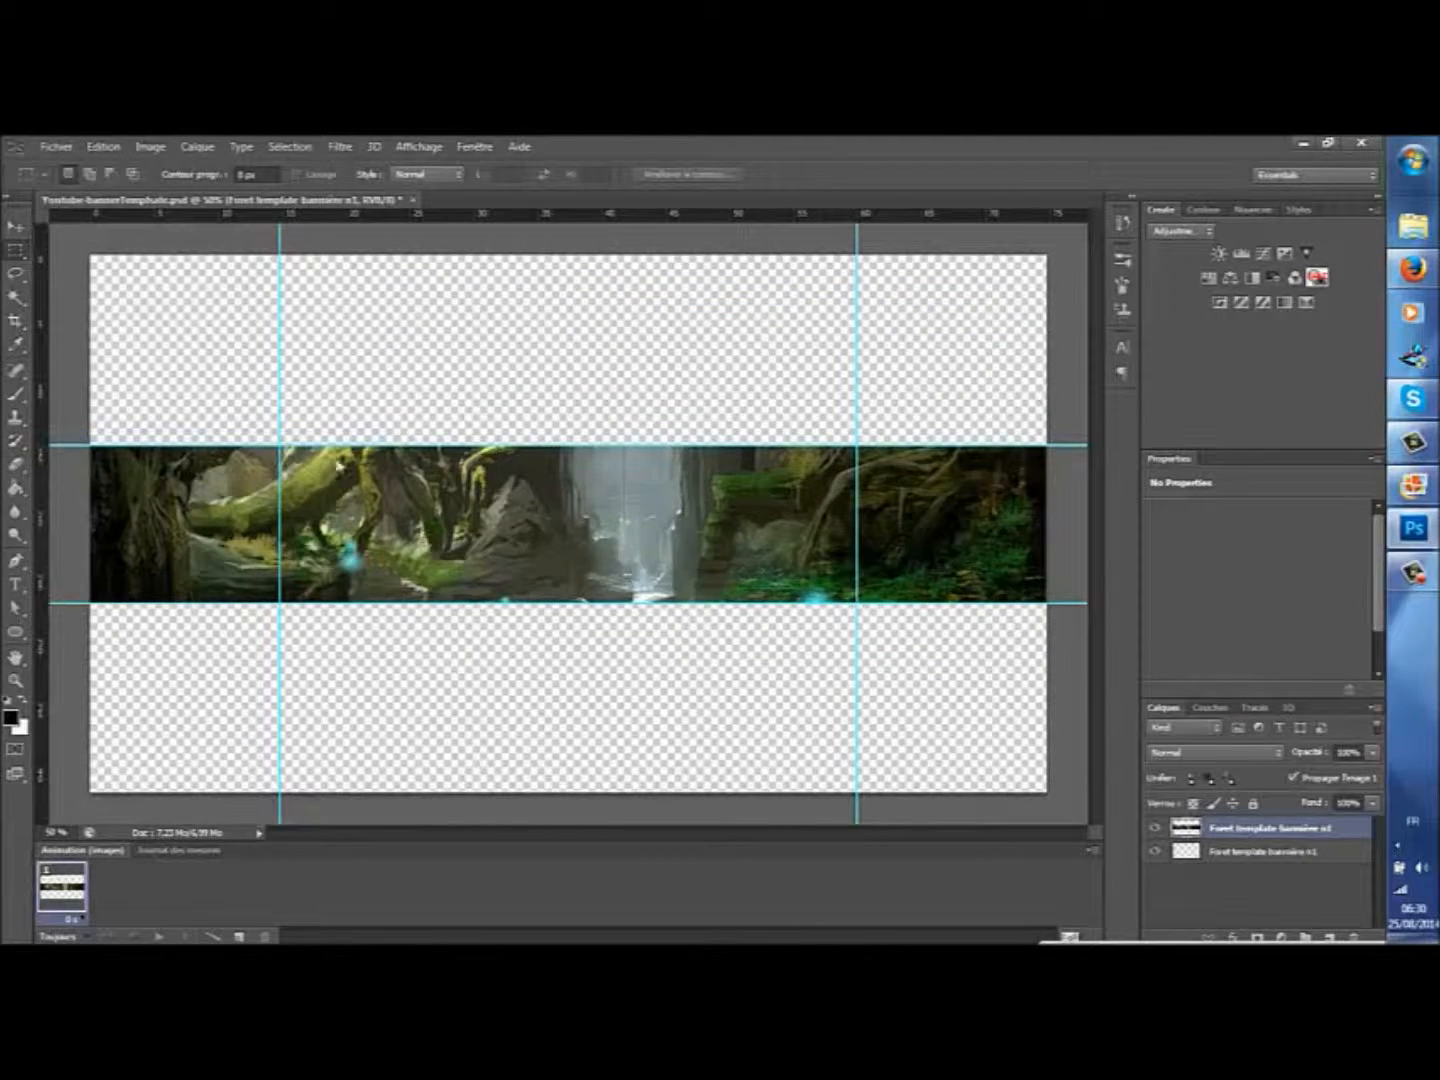
pyautogui.write('l')
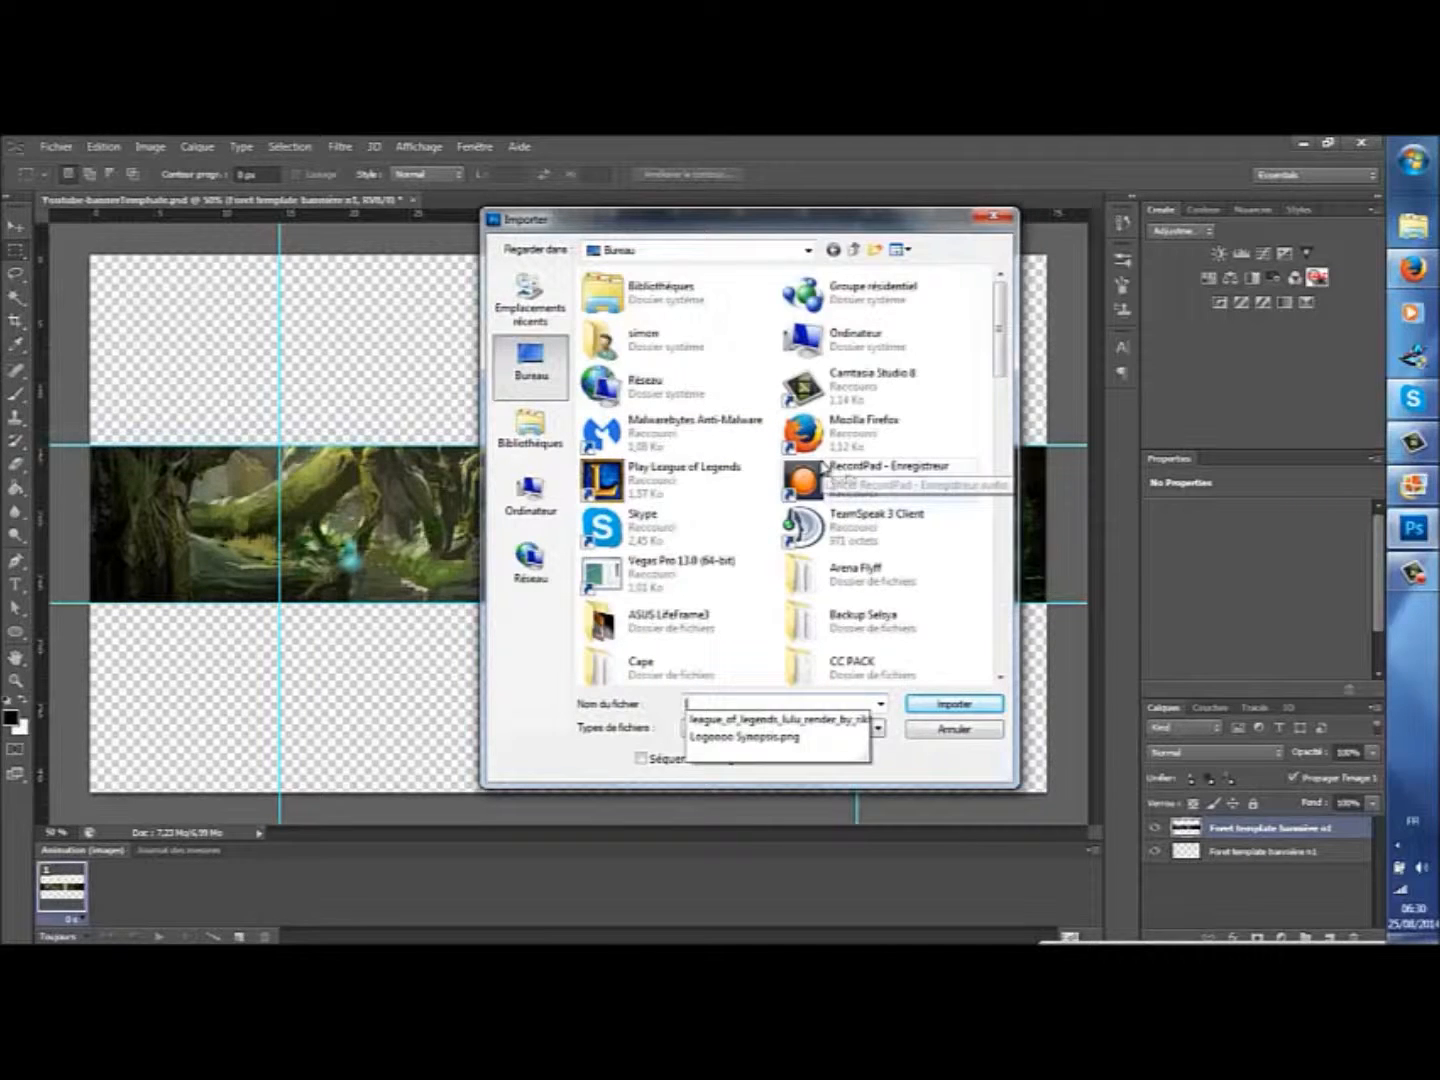
pyautogui.click(738, 721)
pyautogui.click(954, 704)
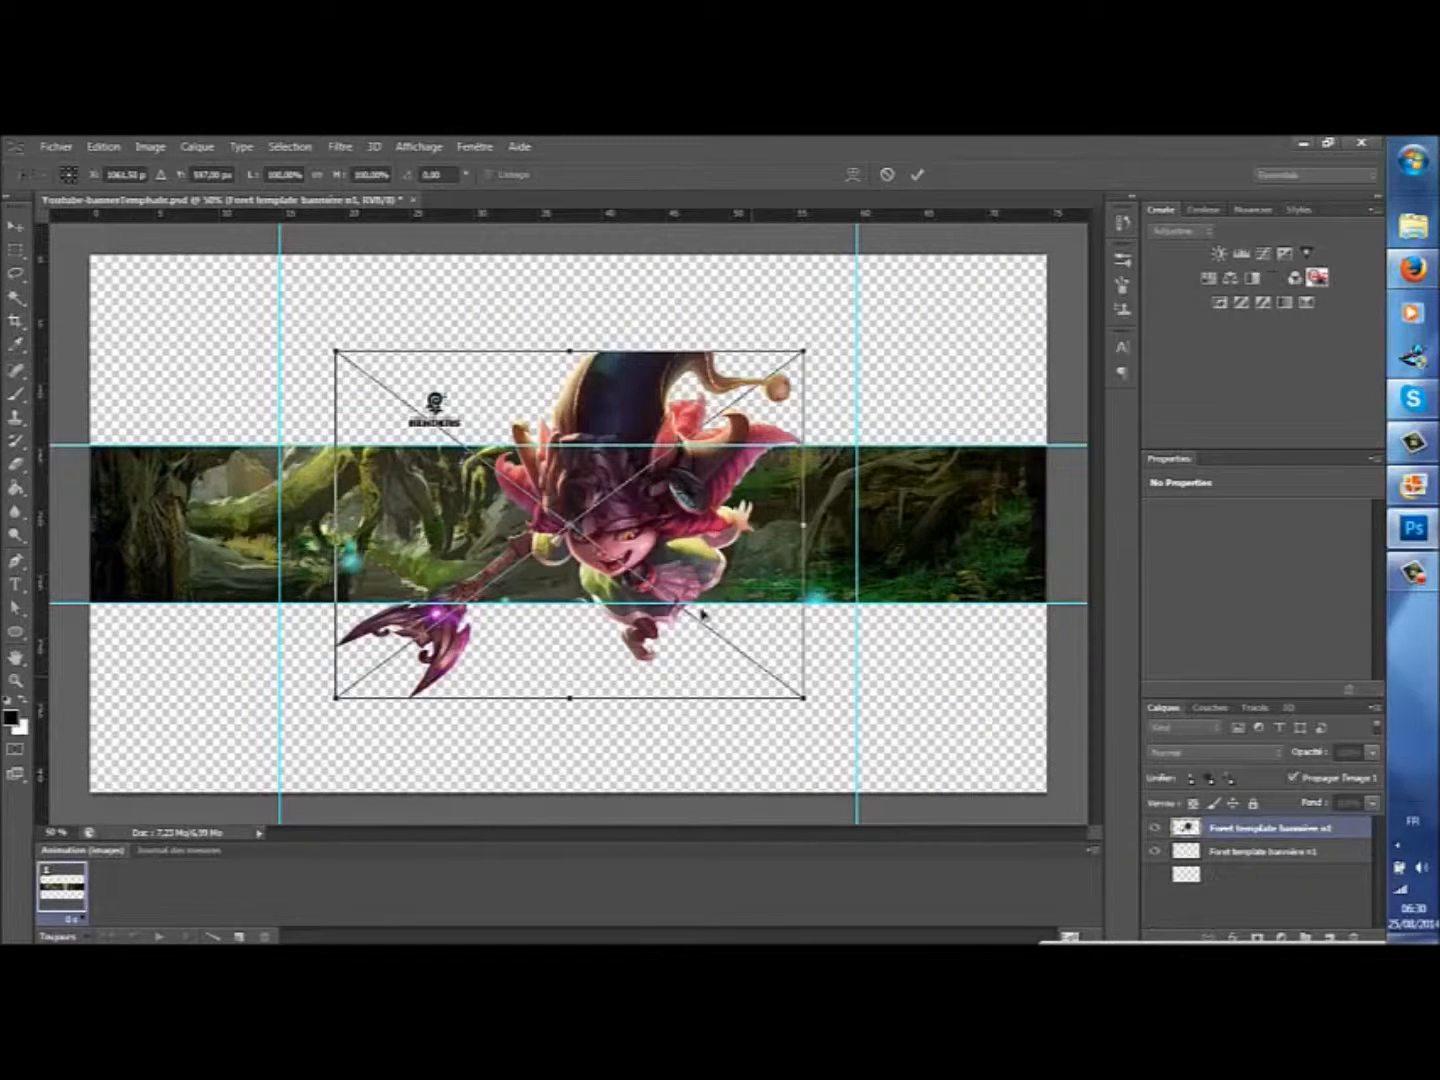
pyautogui.press('Return')
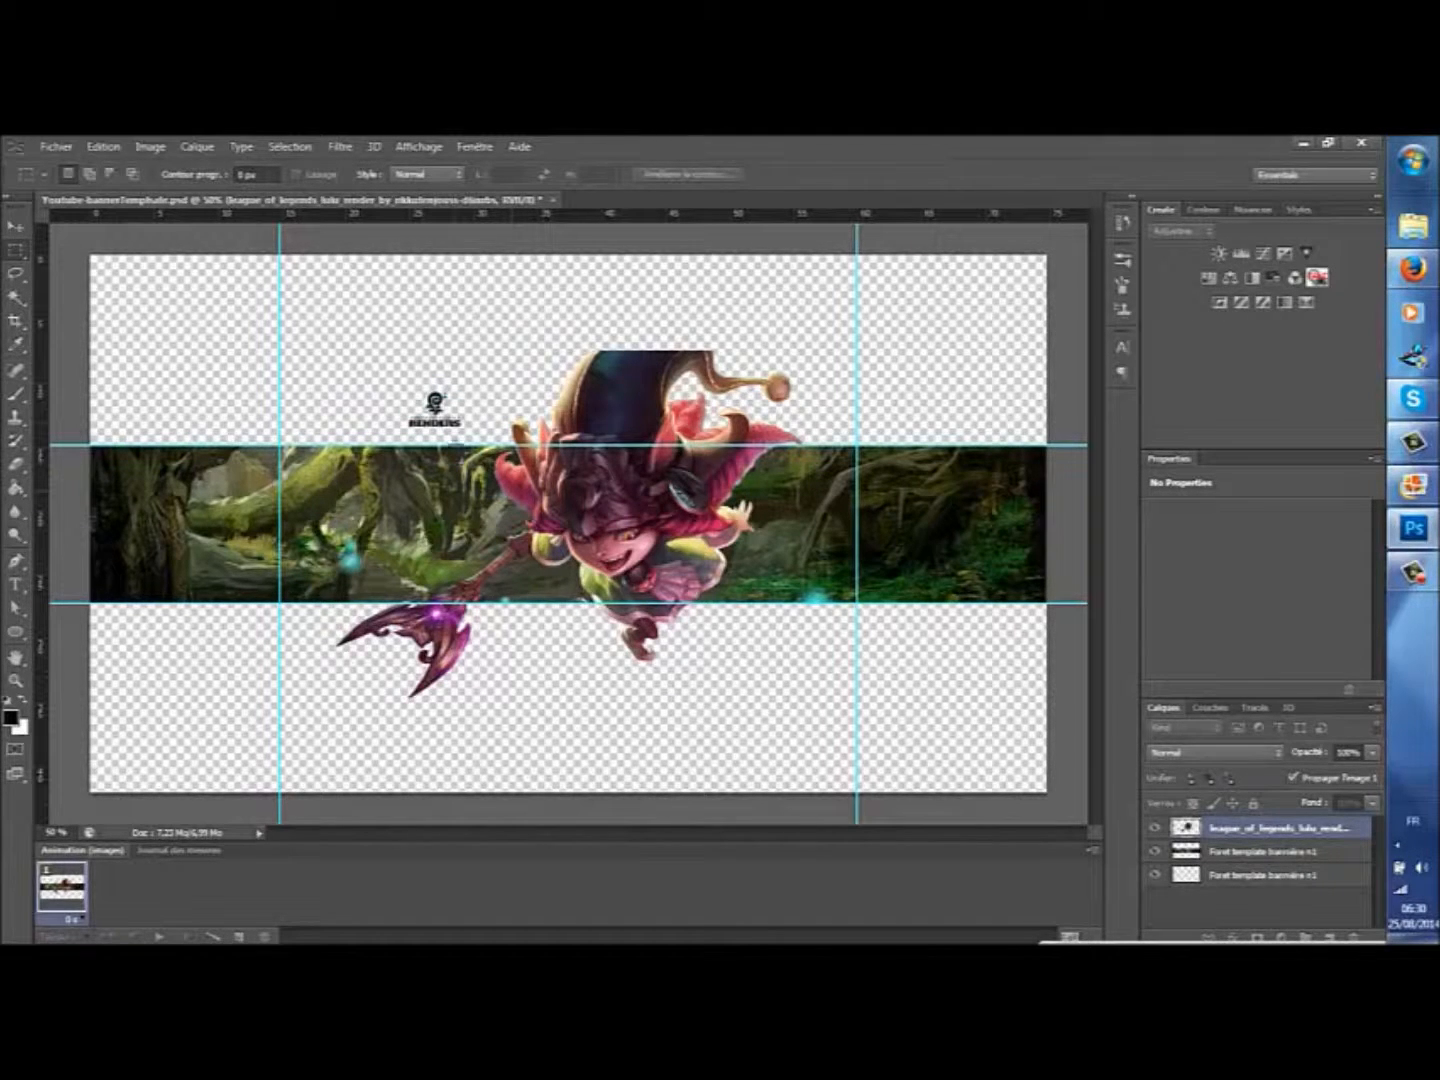
# Step: Rasterize the placed Lulu render layer and erase the small Renders logo beside the character
pyautogui.click(17, 465)
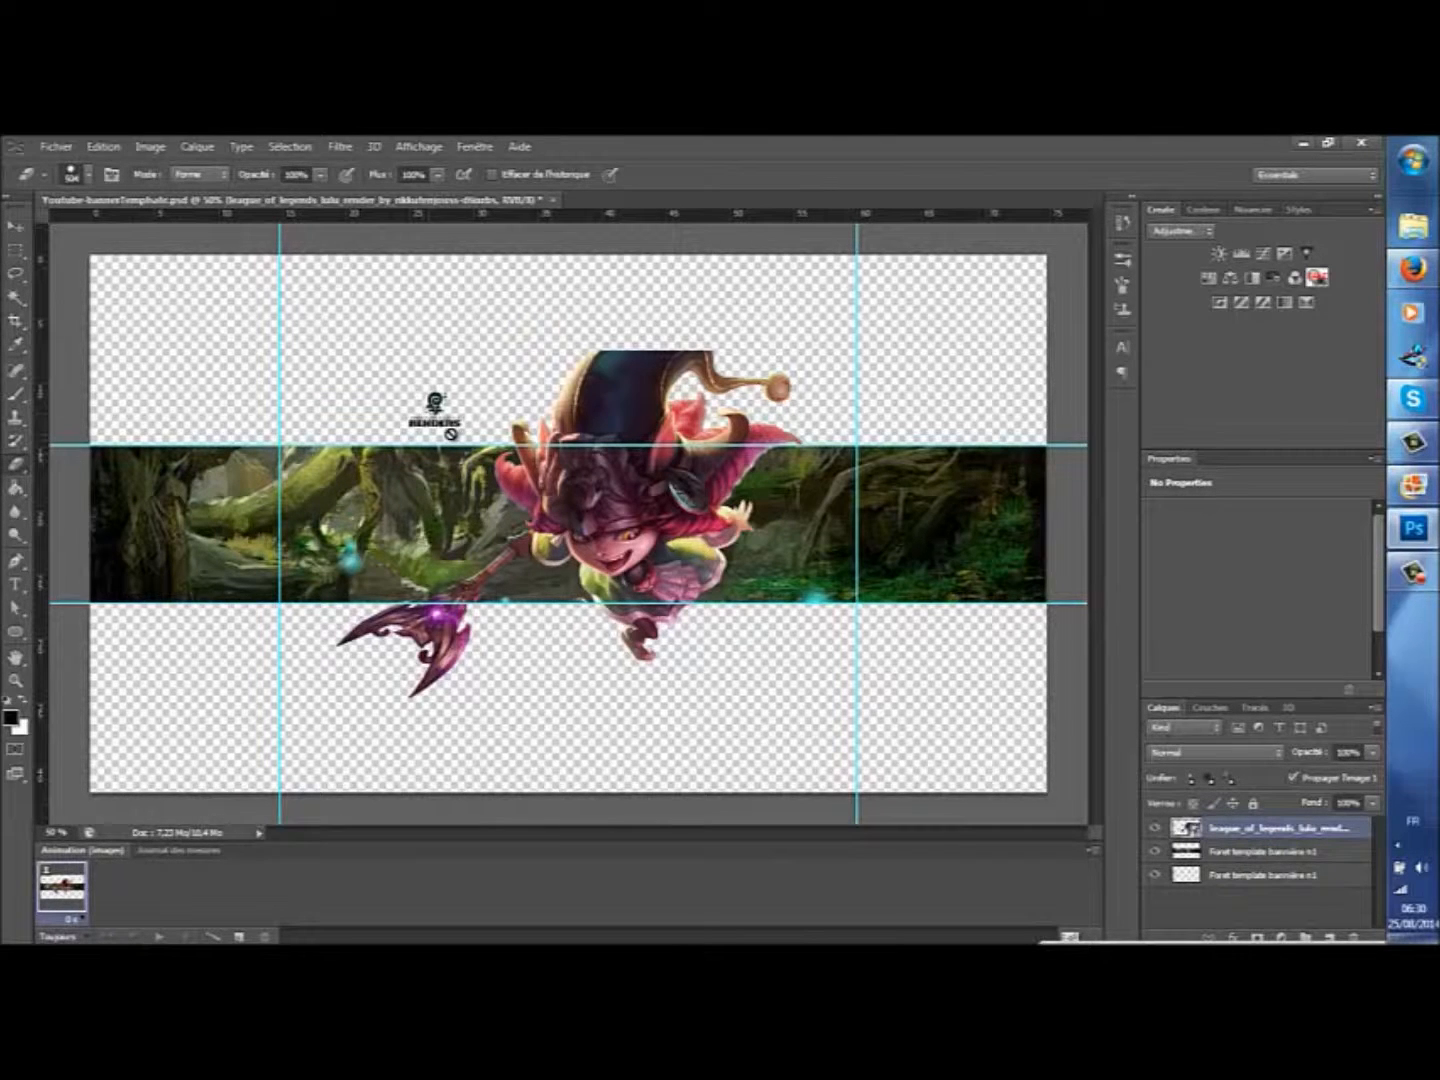
pyautogui.click(435, 405)
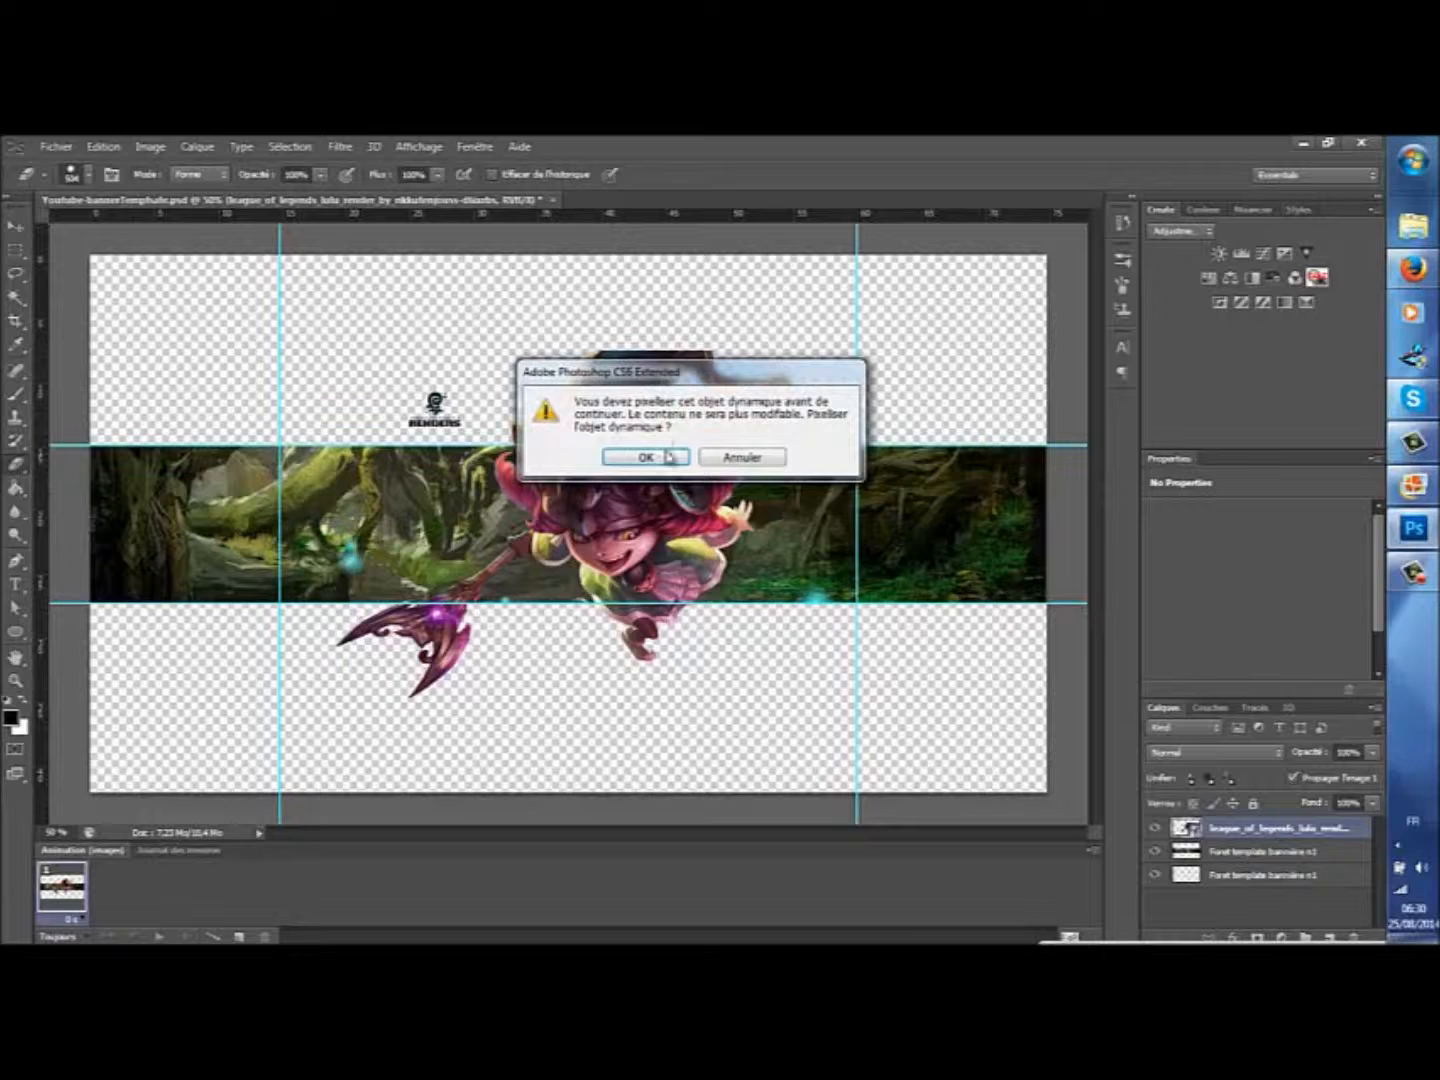
pyautogui.click(646, 457)
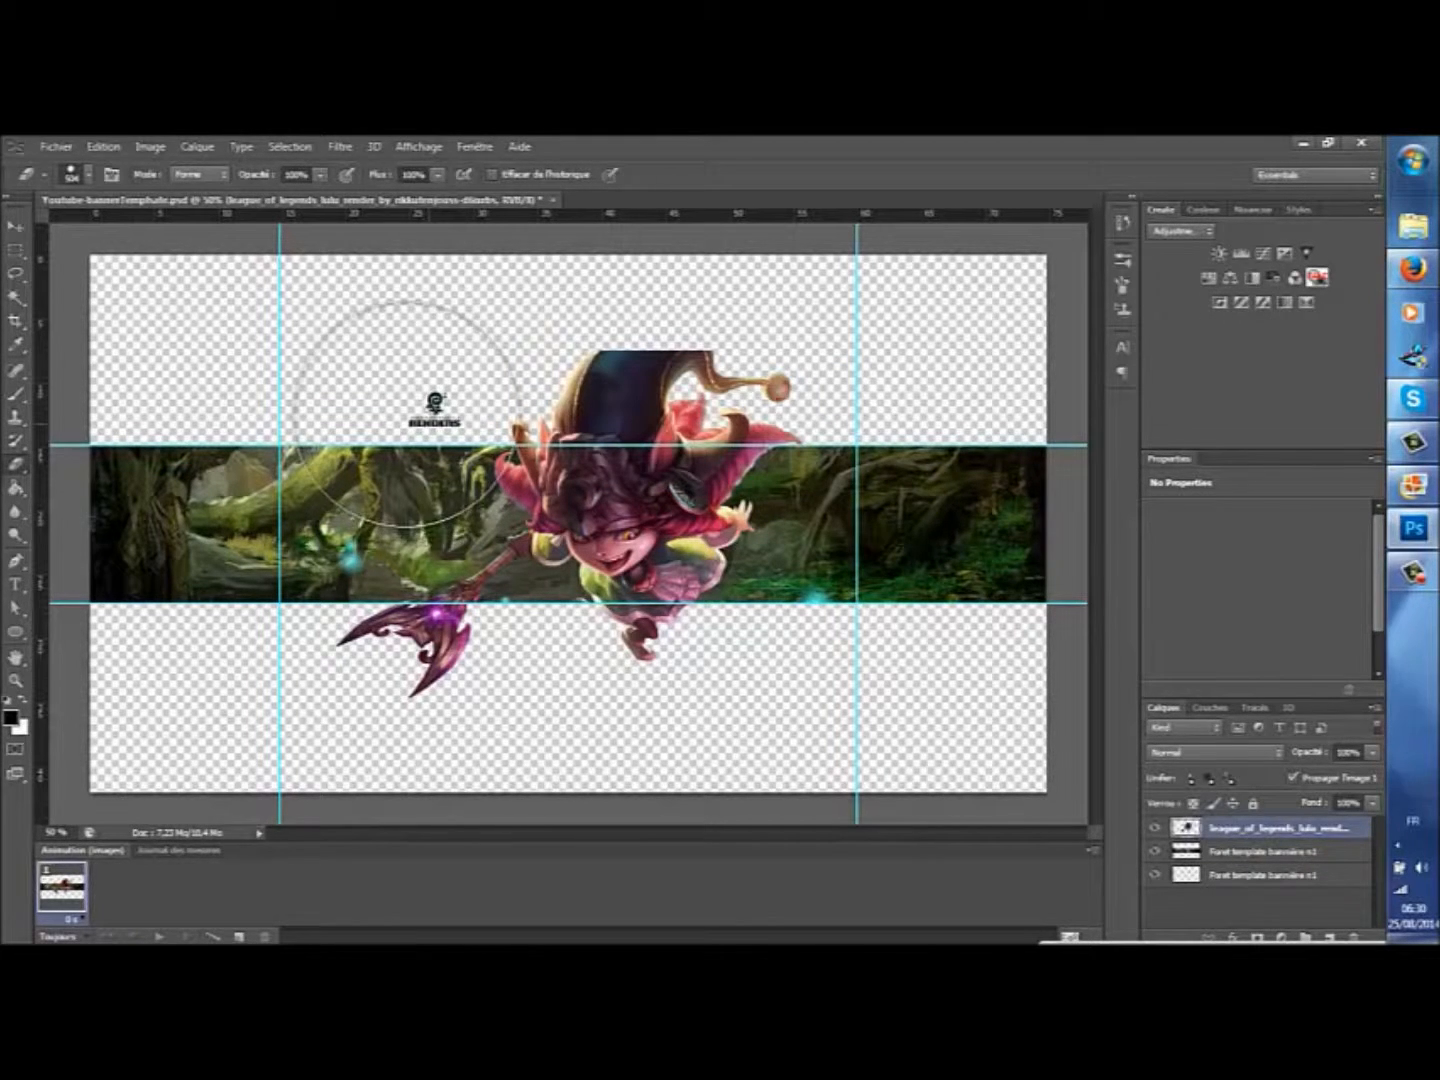
pyautogui.click(357, 412)
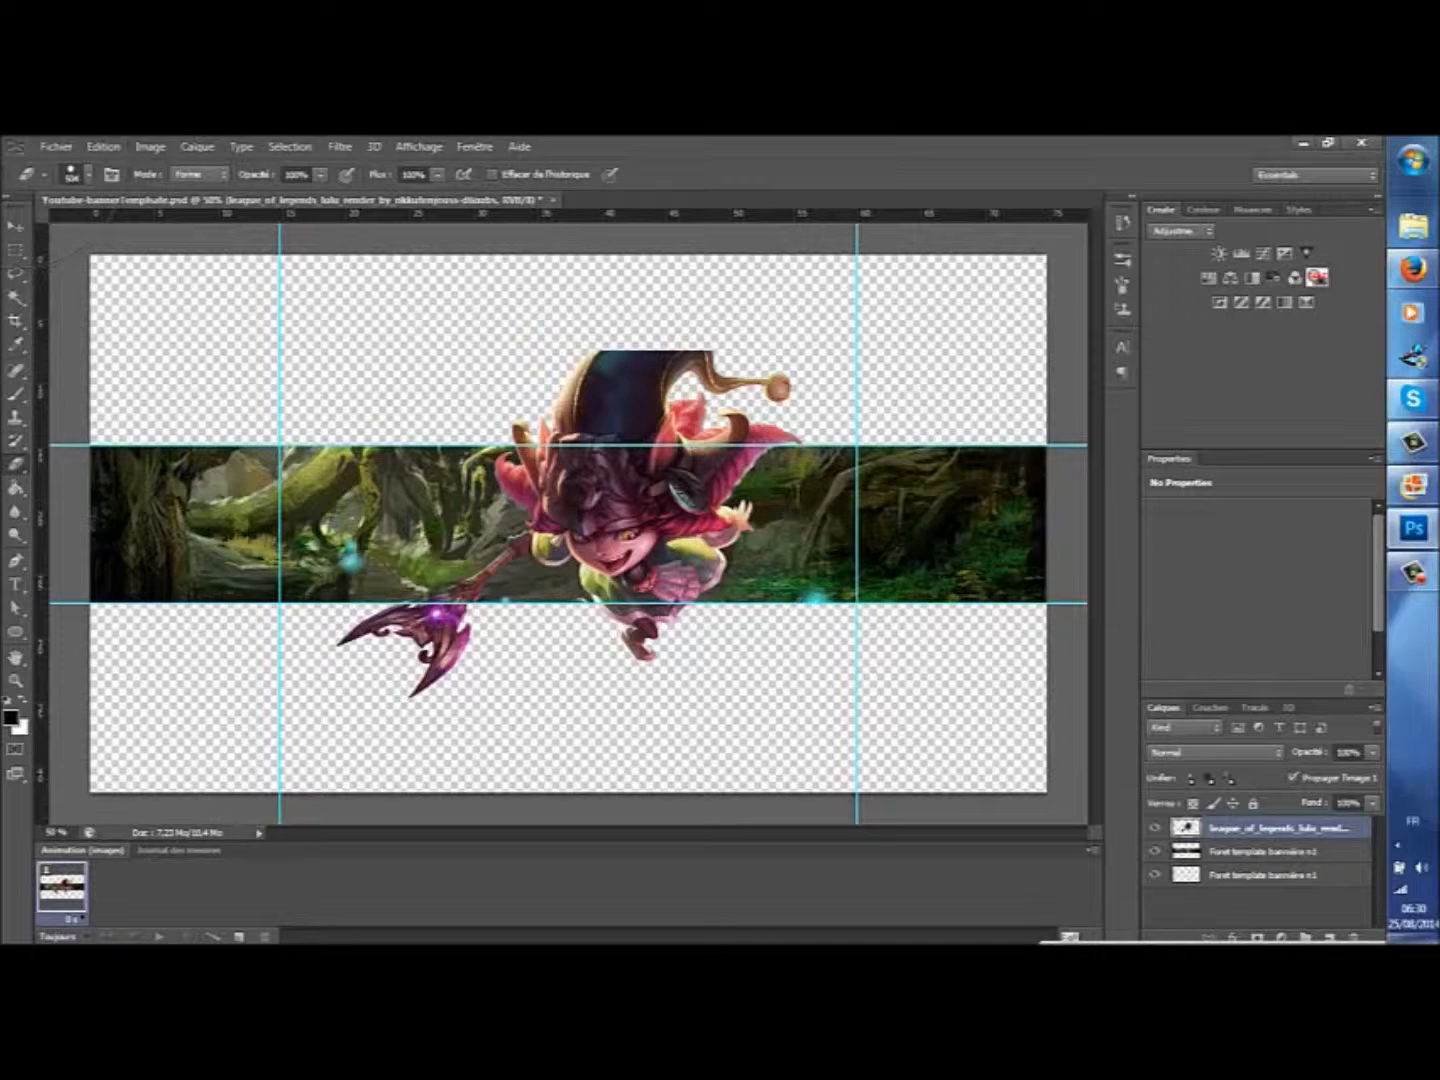
# Step: Scale the Lulu render to about 66% width and 73% height, move it onto the forest strip beside the left vertical guide, and commit
pyautogui.click(18, 229)
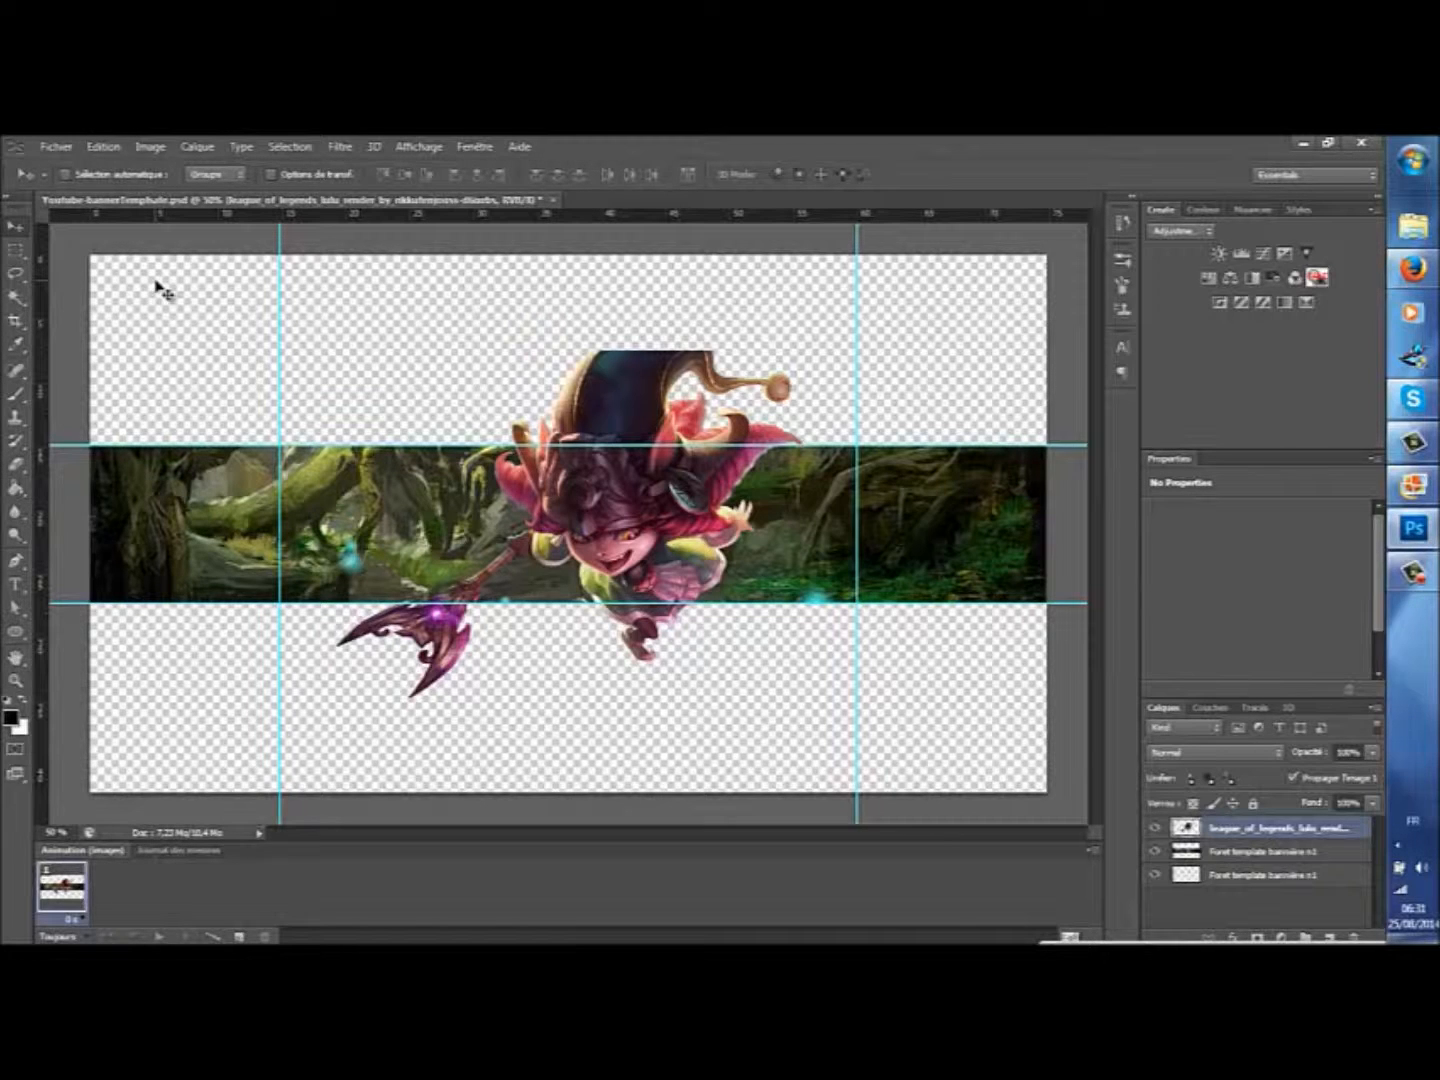
pyautogui.hotkey('ctrl', 't')
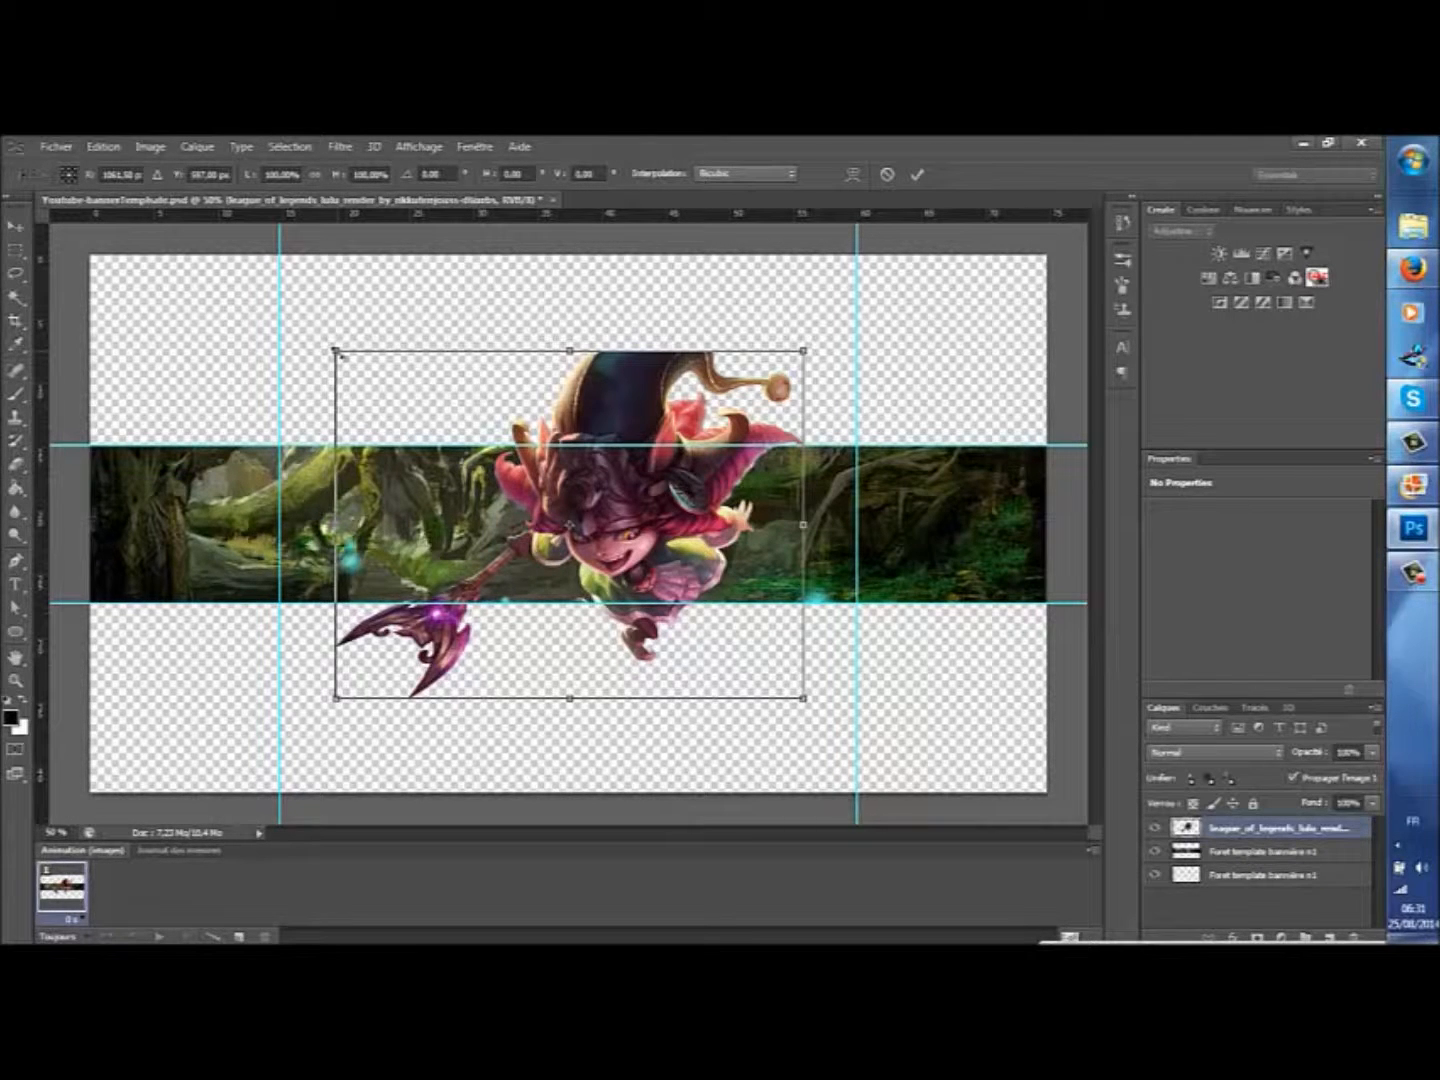
pyautogui.moveTo(340, 354); pyautogui.dragTo(485, 446)
pyautogui.moveTo(571, 582); pyautogui.dragTo(325, 543)
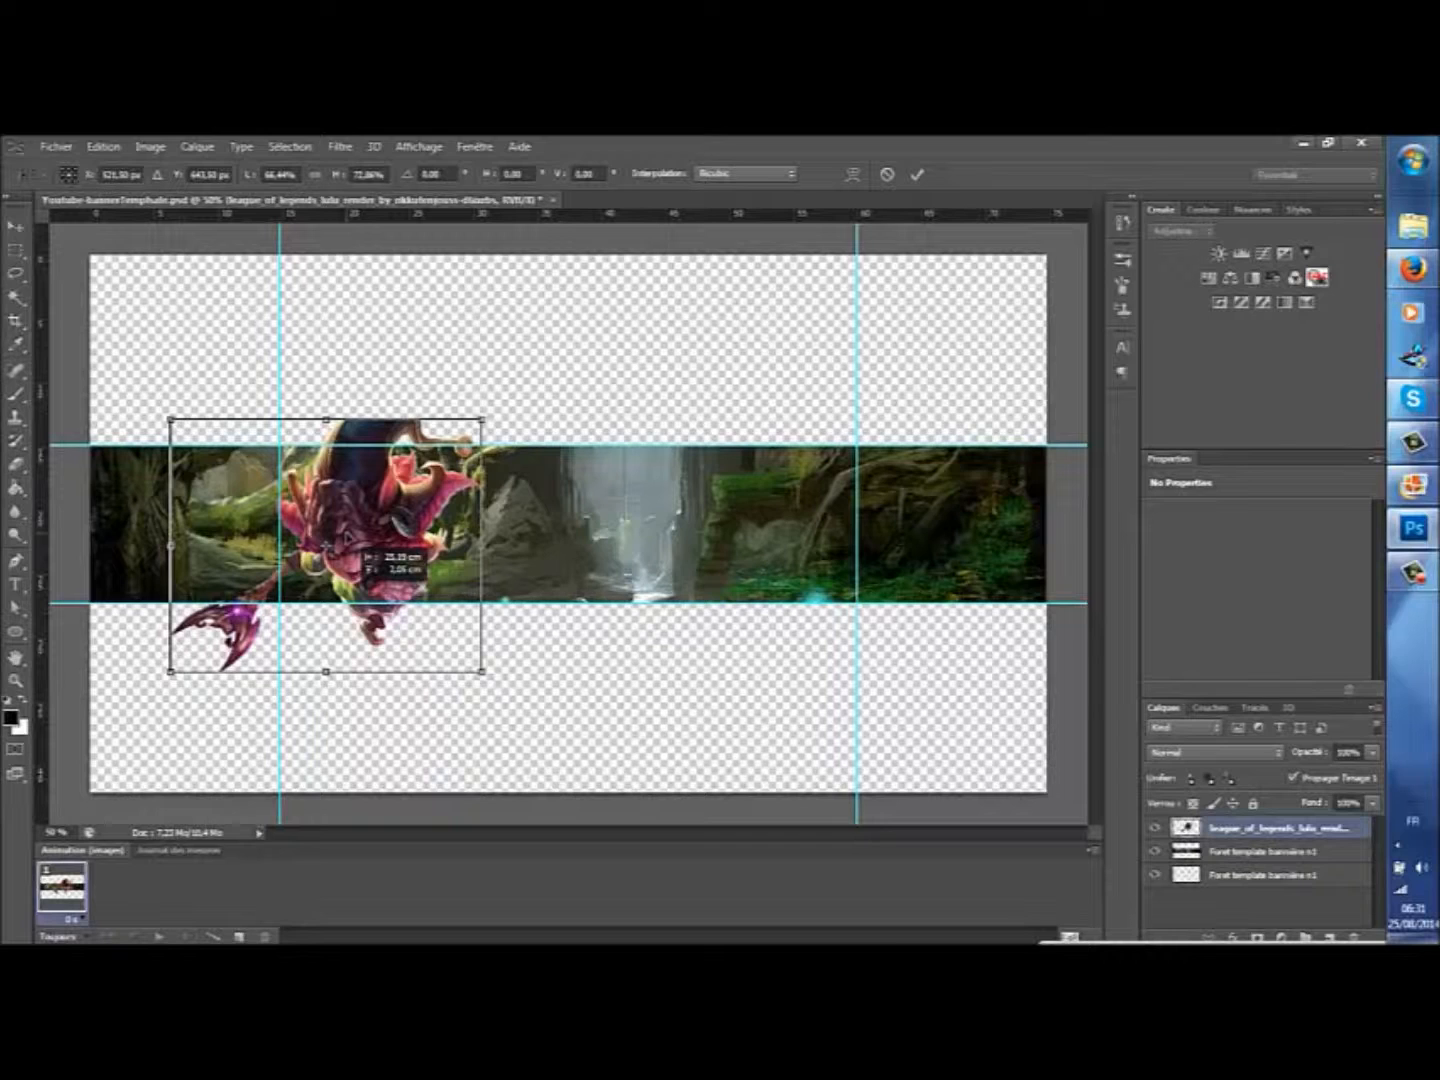
pyautogui.moveTo(327, 545); pyautogui.dragTo(332, 531)
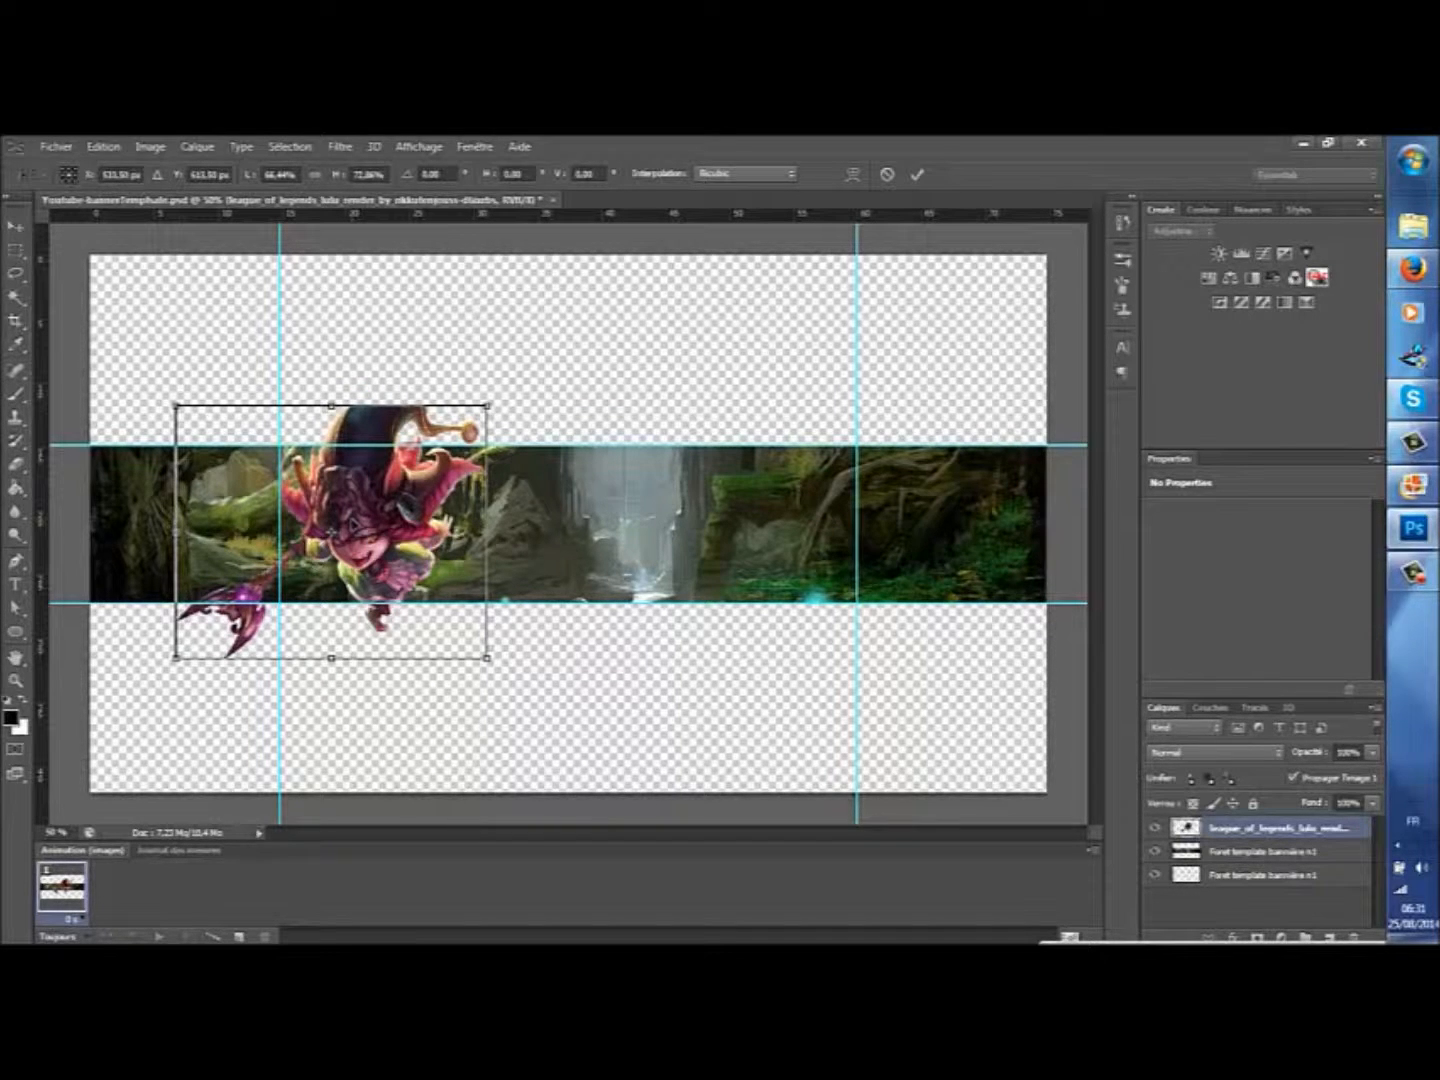
pyautogui.press('Return')
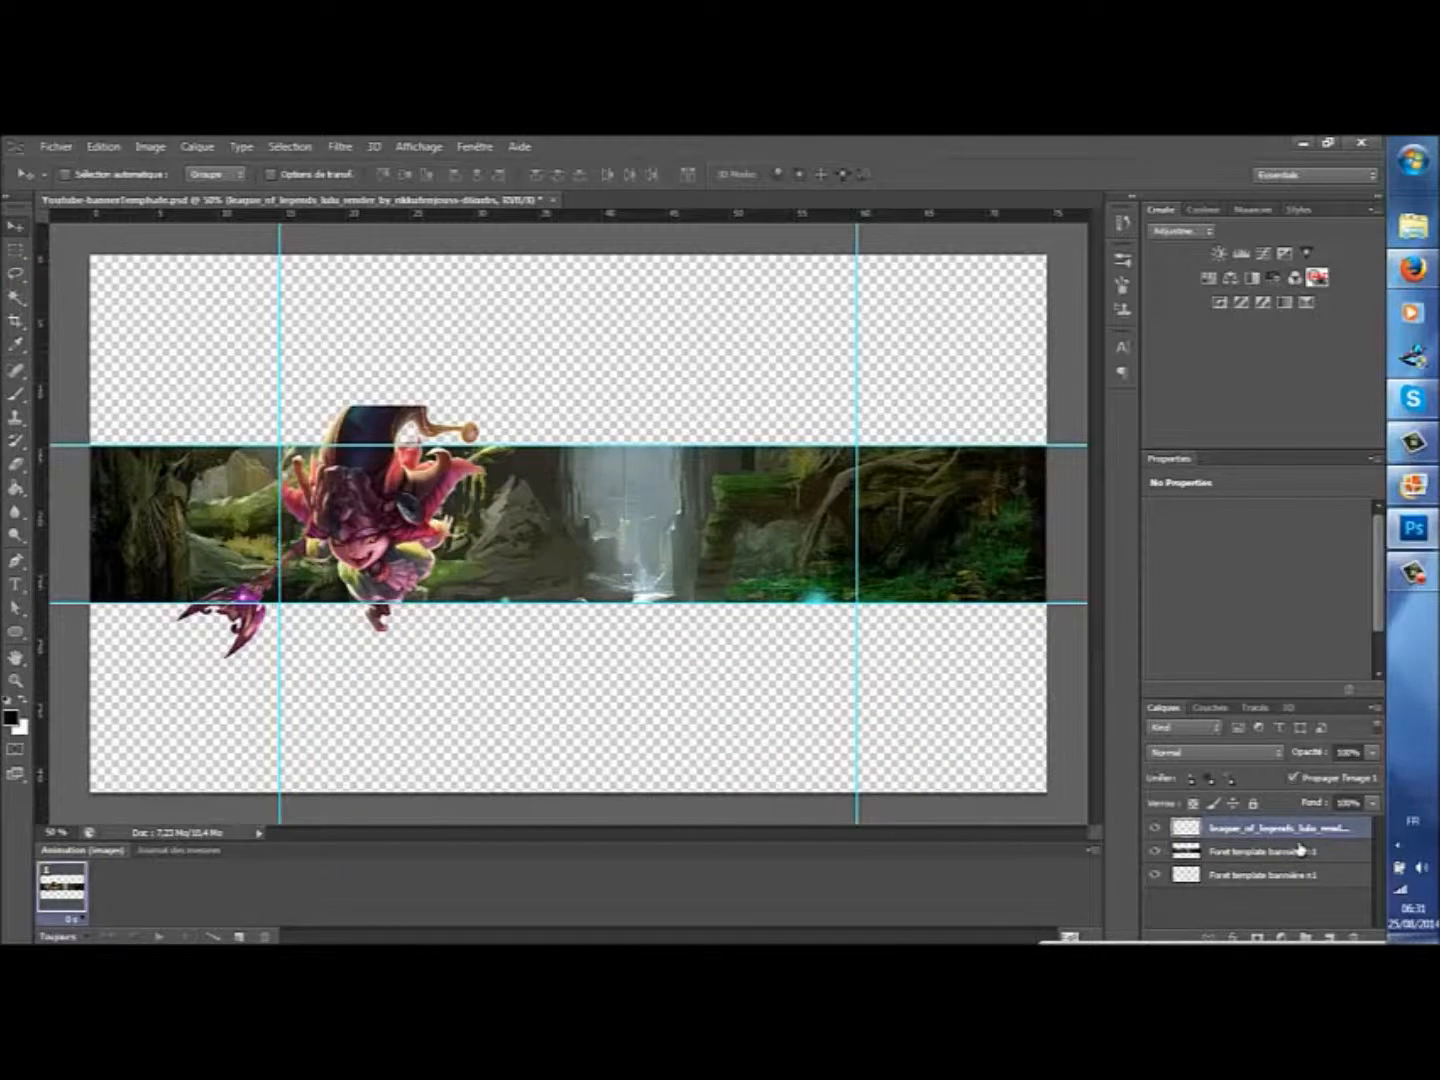
# Step: Delete the parts of the Lulu render above the upper and below the lower horizontal guide, and clear the selection
pyautogui.click(15, 249)
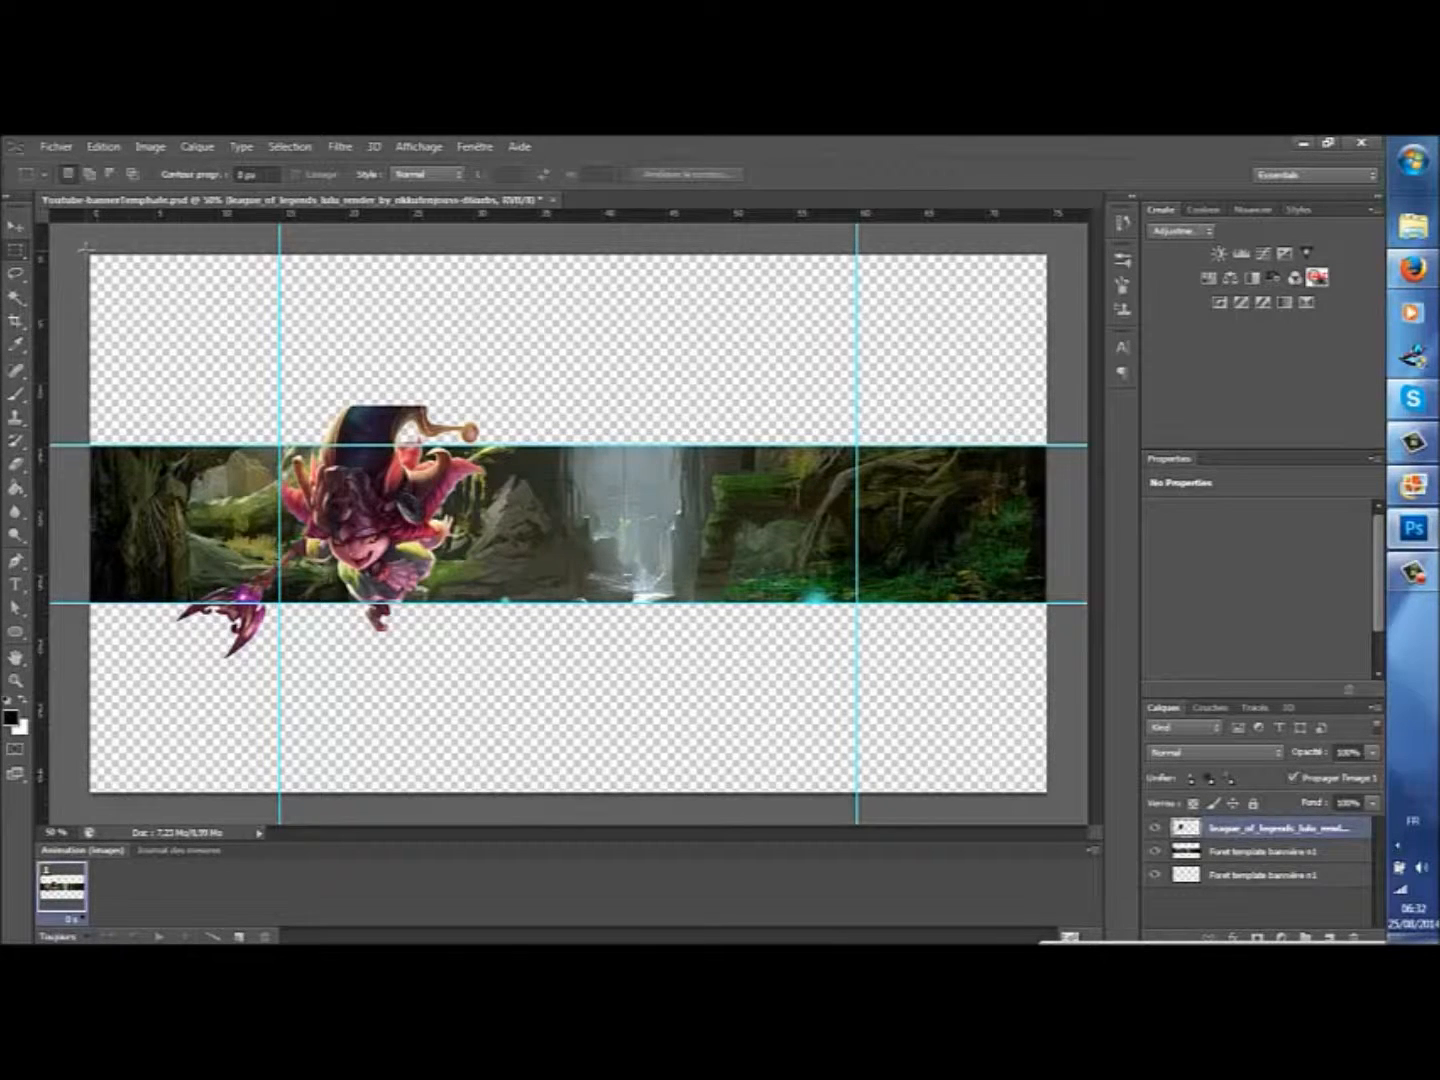
pyautogui.moveTo(92, 257); pyautogui.dragTo(1055, 437)
pyautogui.press('Delete')
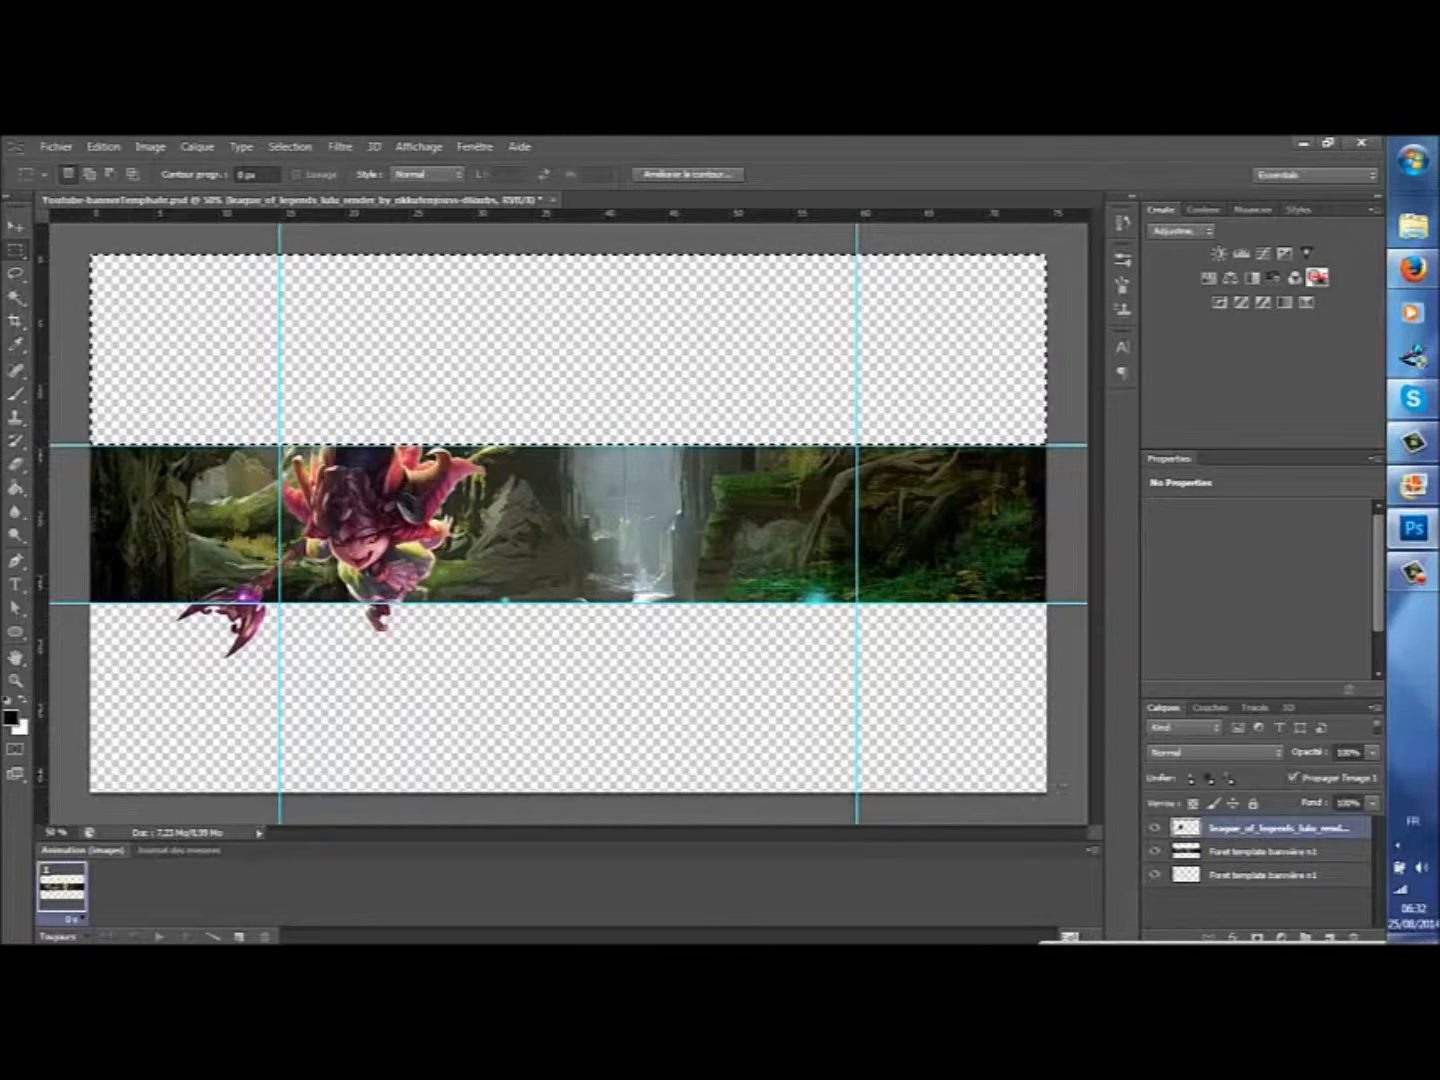
pyautogui.moveTo(968, 763); pyautogui.dragTo(83, 603)
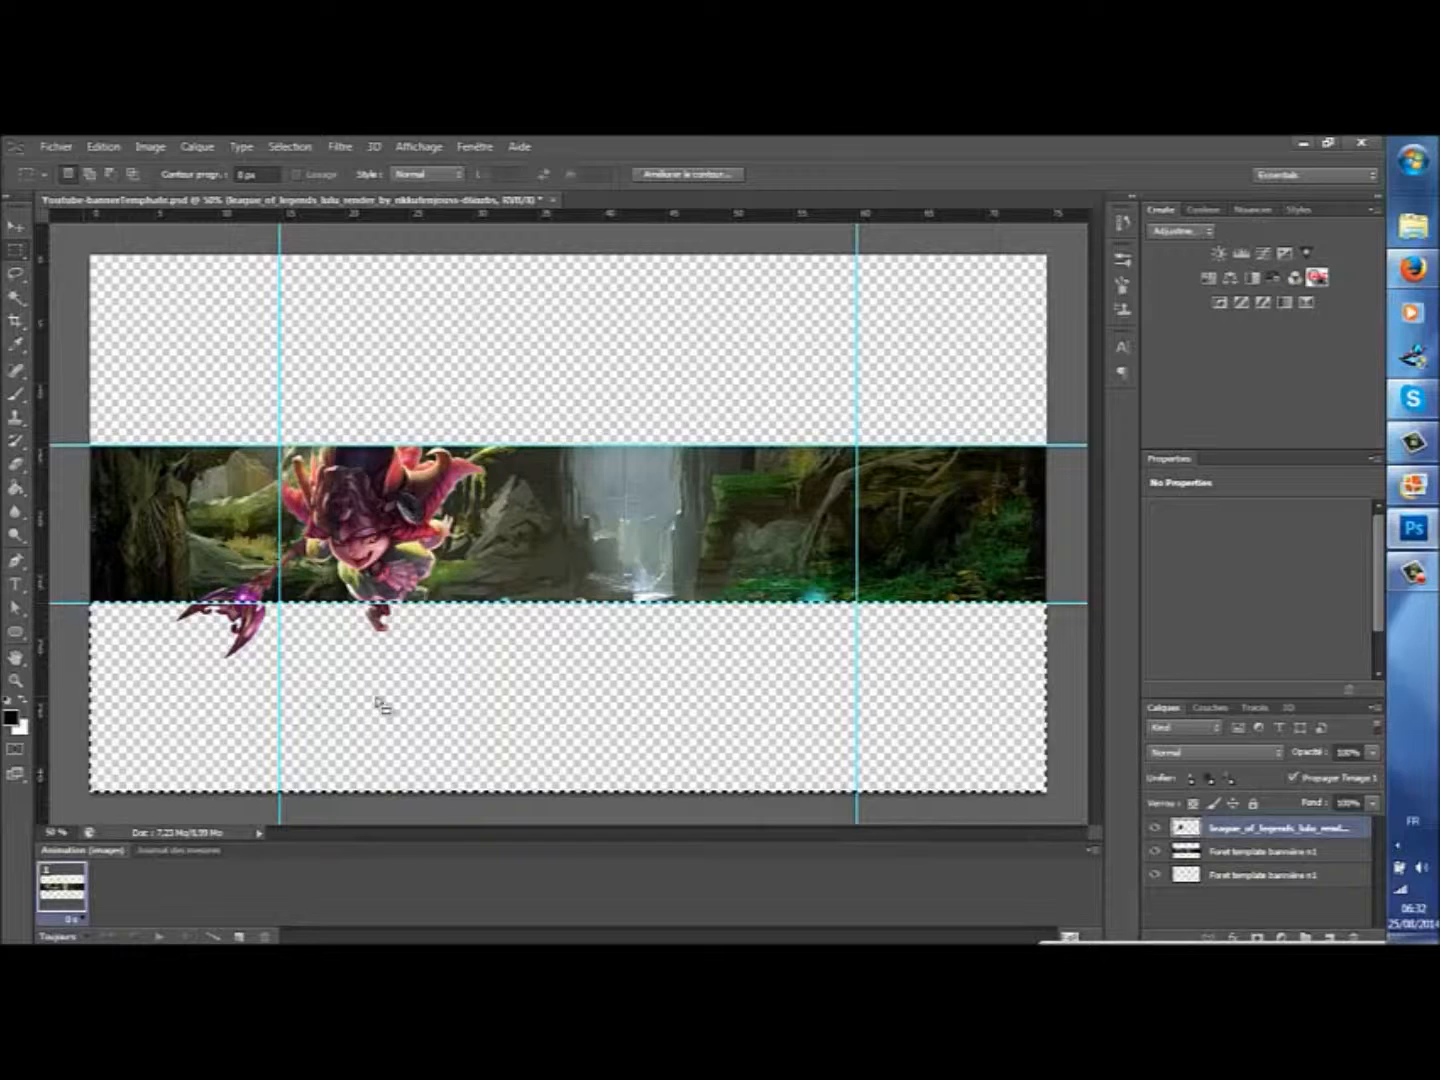
pyautogui.press('Delete')
pyautogui.hotkey('ctrl', 'd')
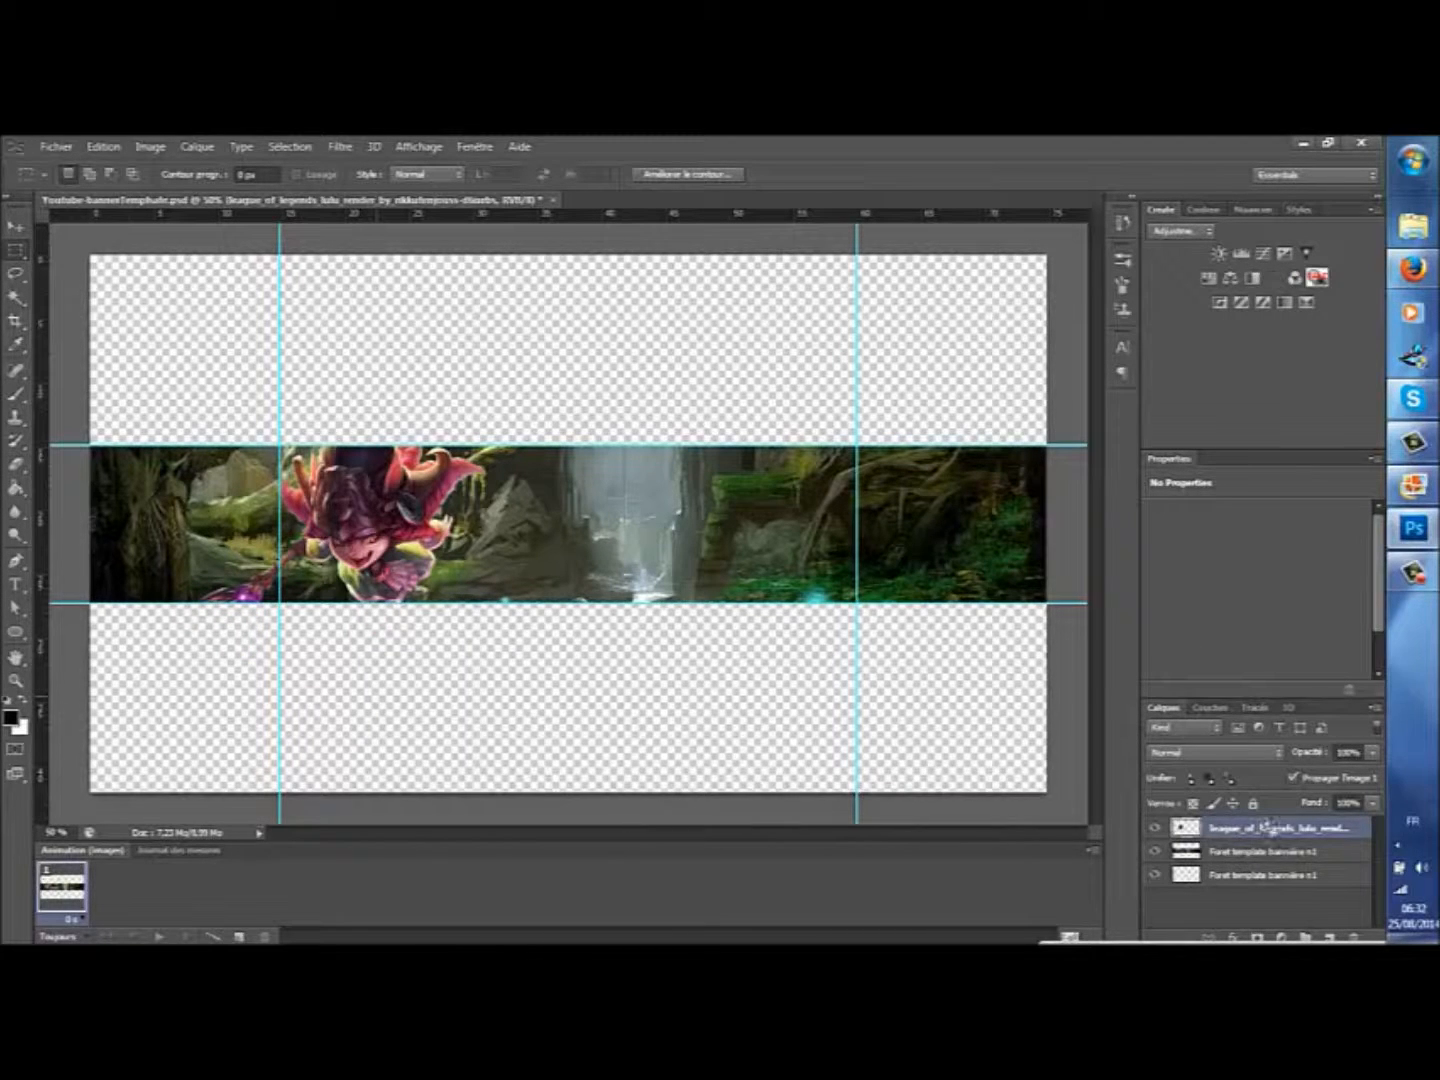
# Step: Duplicate the trimmed Lulu render layer within the banner document, keeping the default copy name
pyautogui.rightClick(1345, 842)
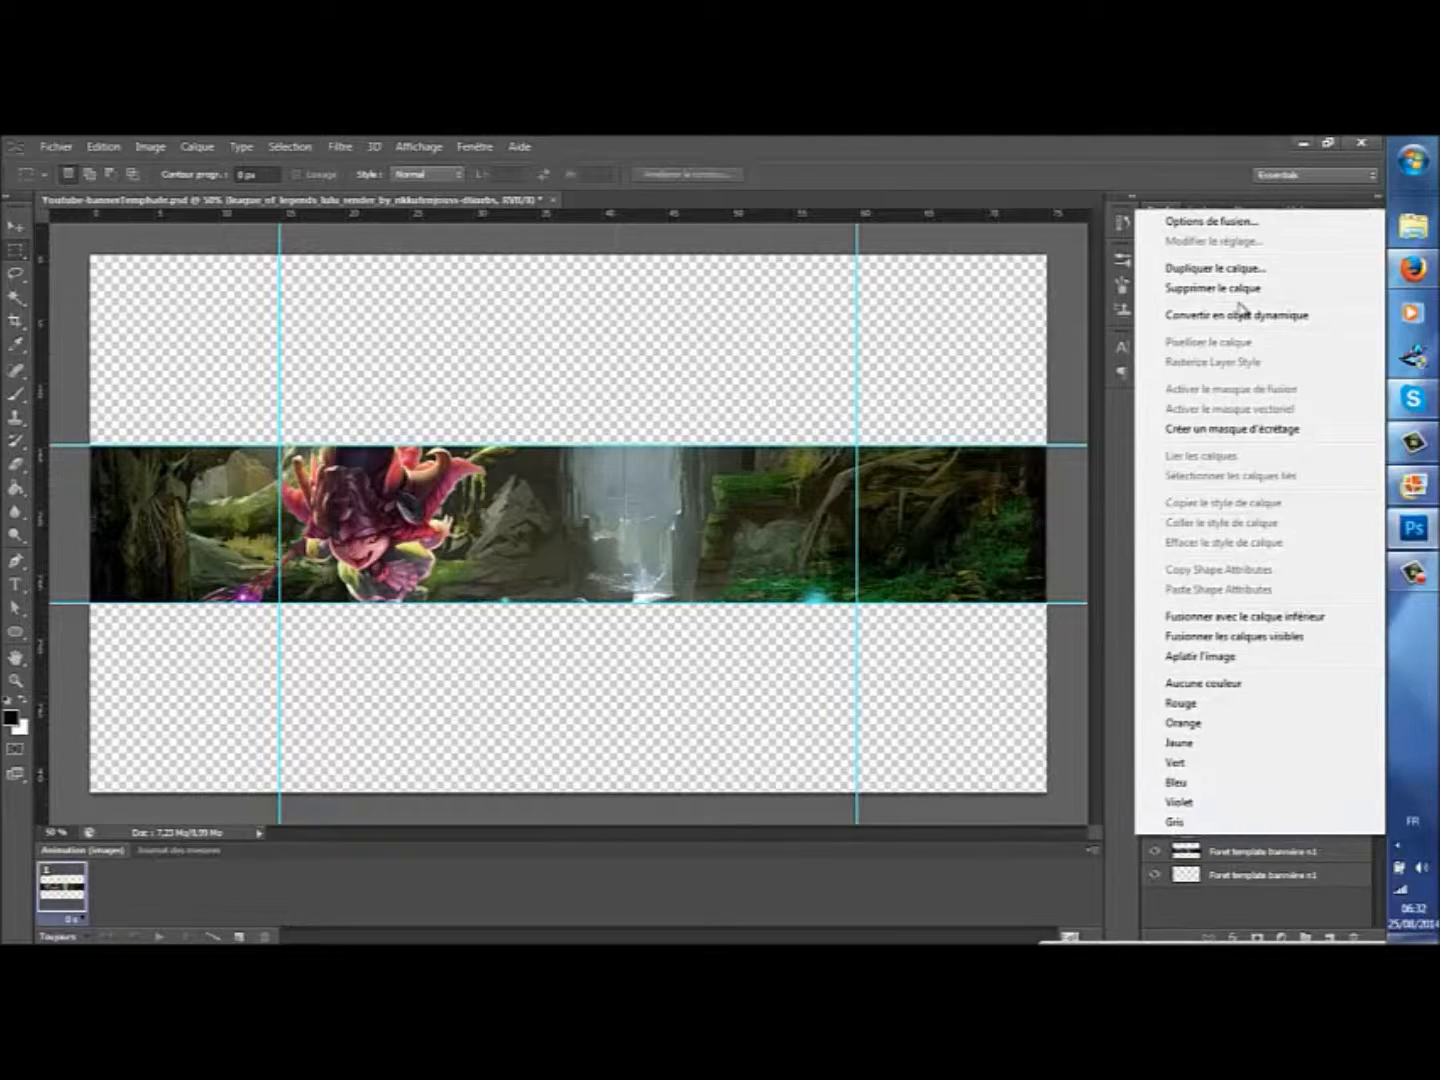
pyautogui.click(1232, 268)
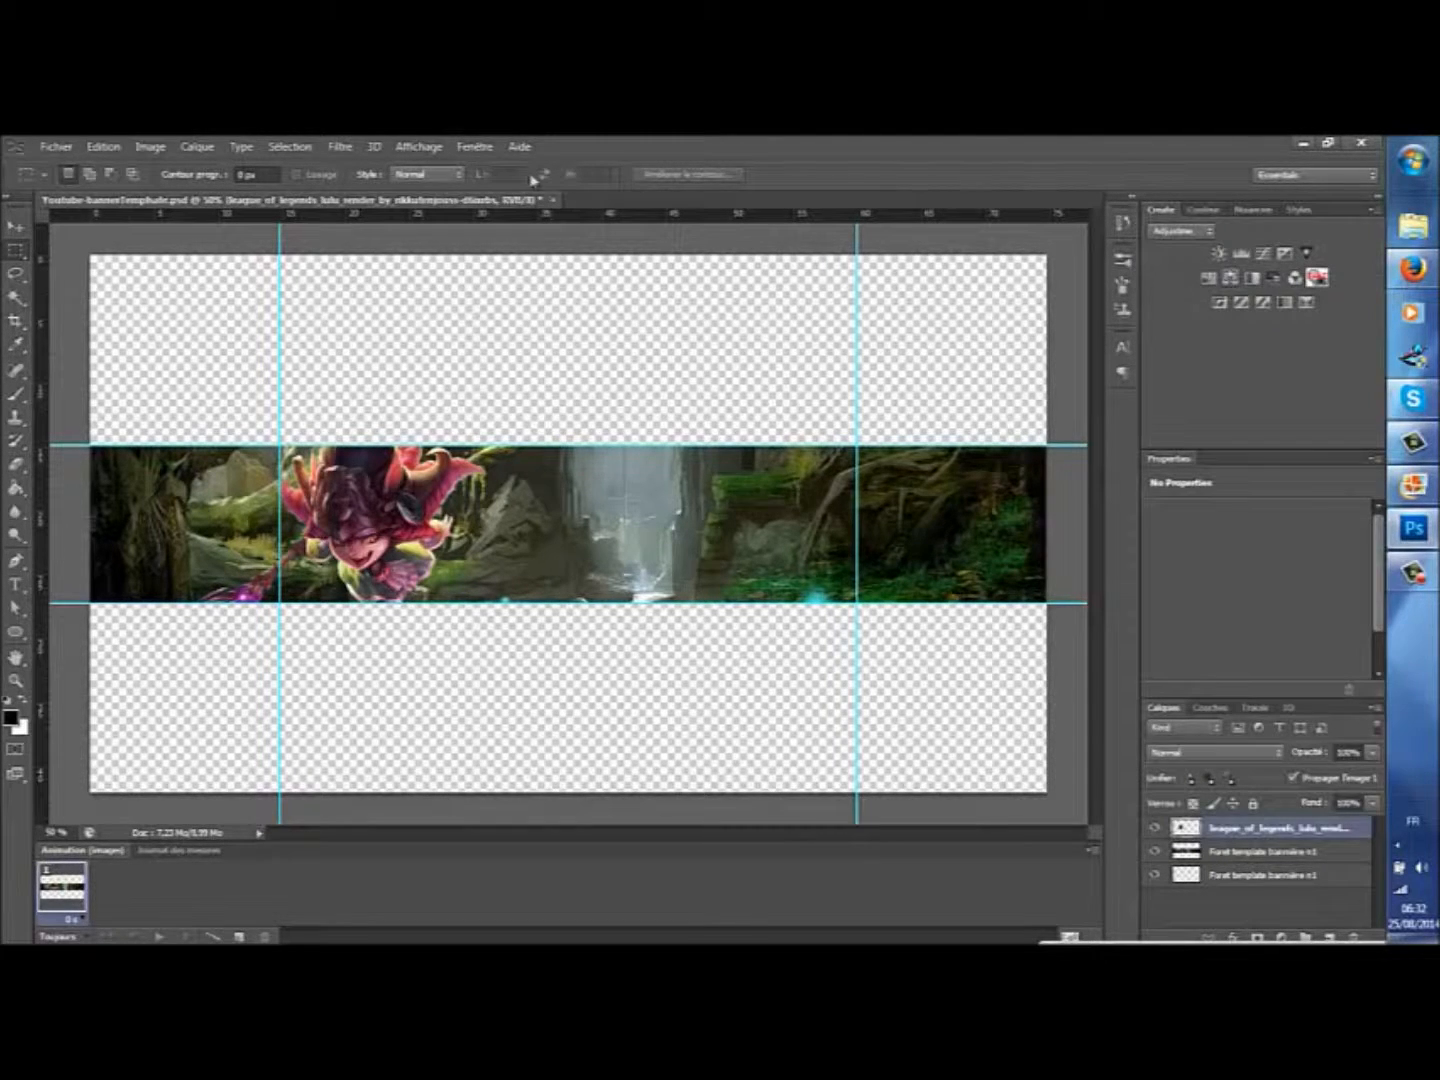
pyautogui.click(886, 382)
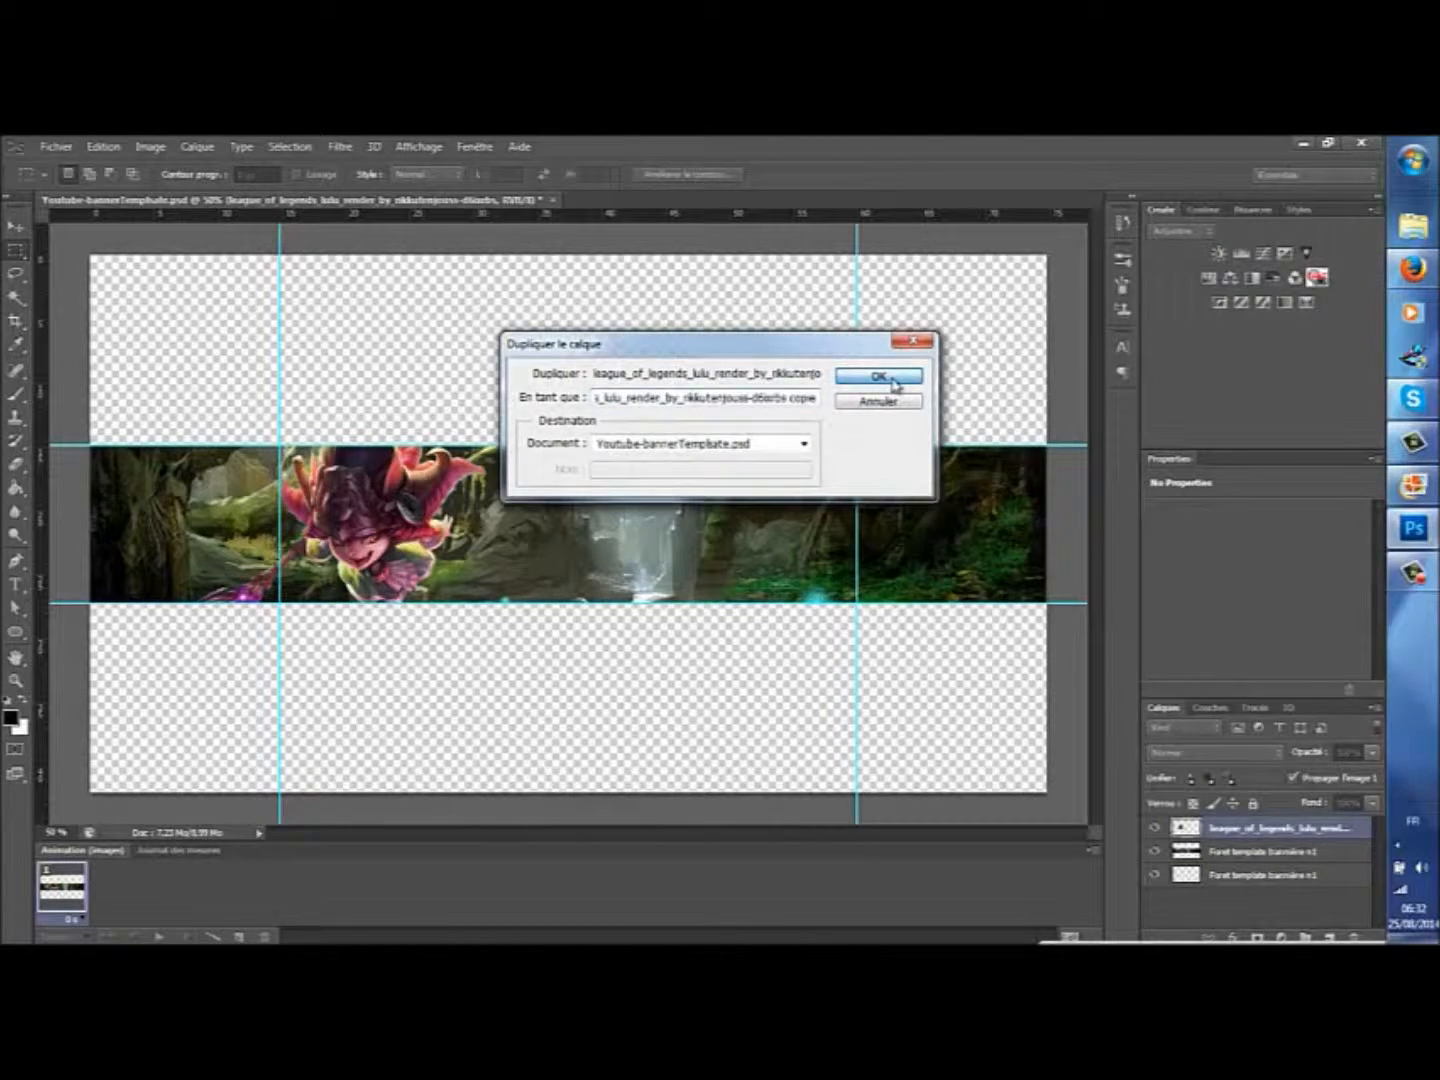
# Step: Flip the duplicated Lulu layer horizontally and move it along the forest strip to mirror the original beside the right vertical guide
pyautogui.click(110, 148)
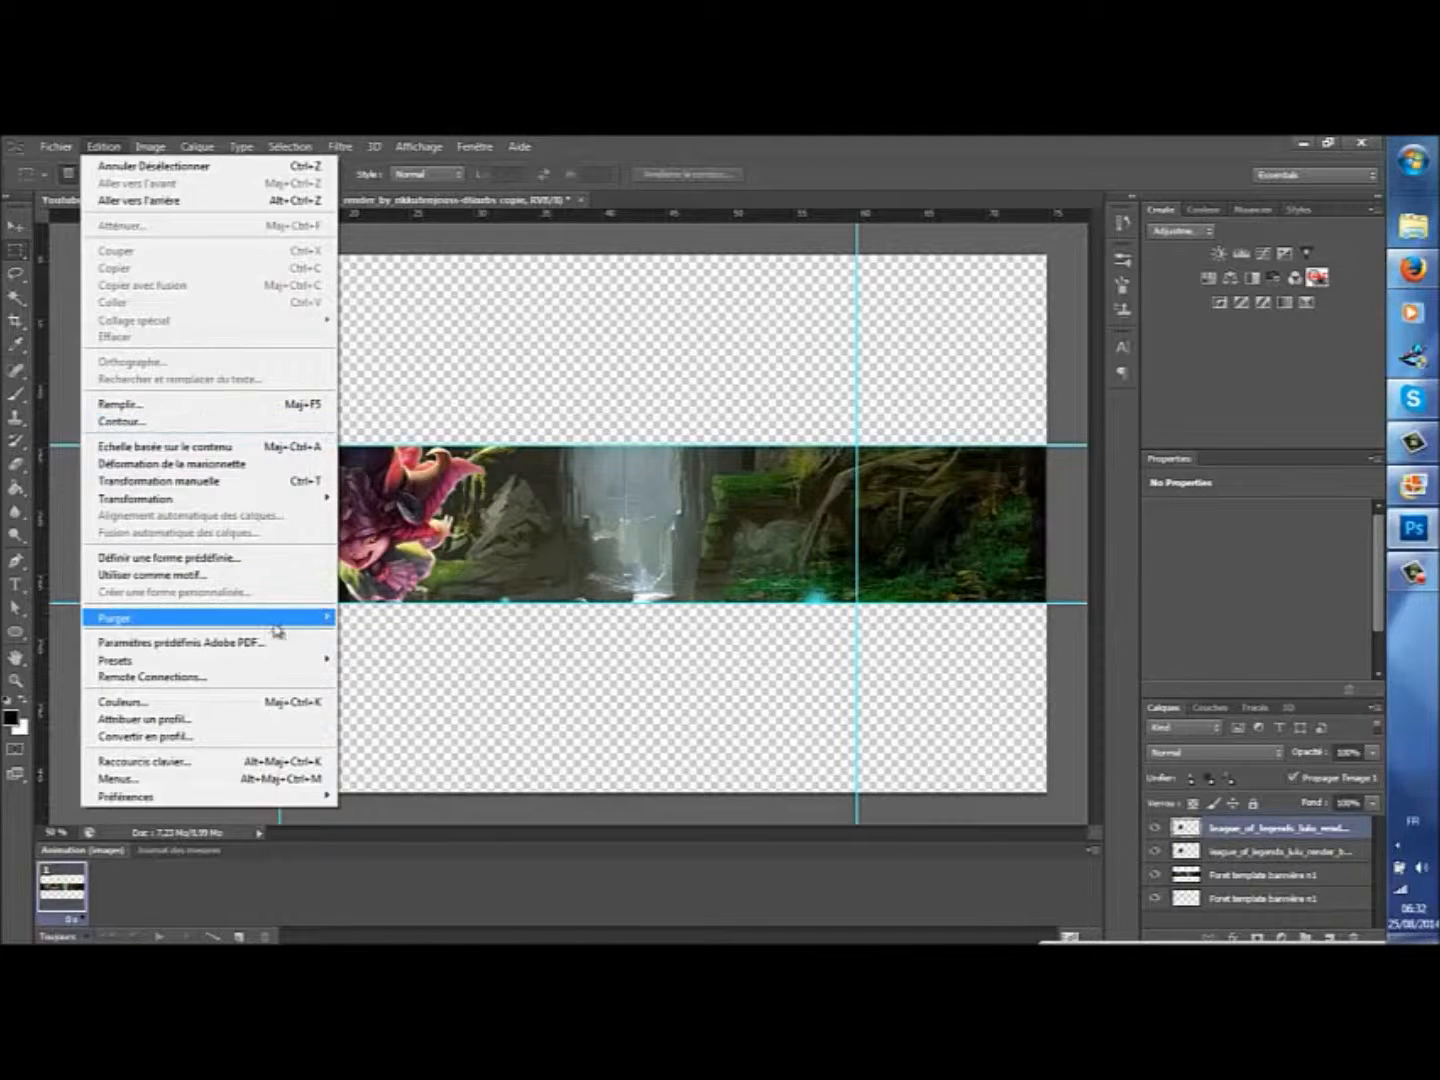
pyautogui.moveTo(308, 498)
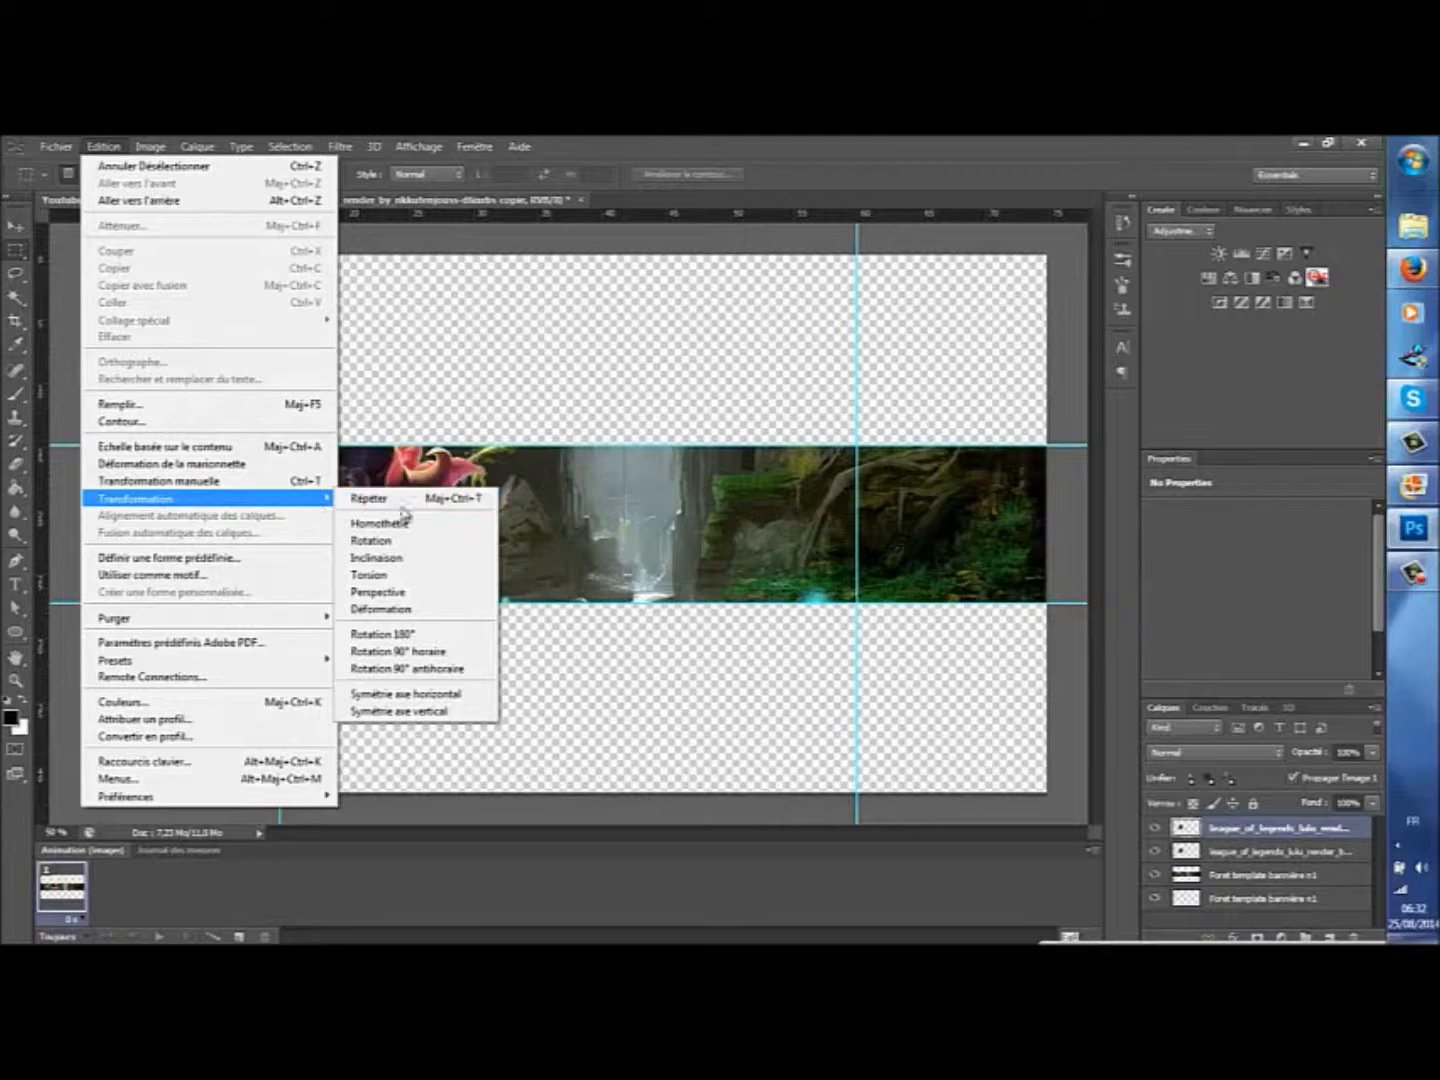
pyautogui.click(409, 694)
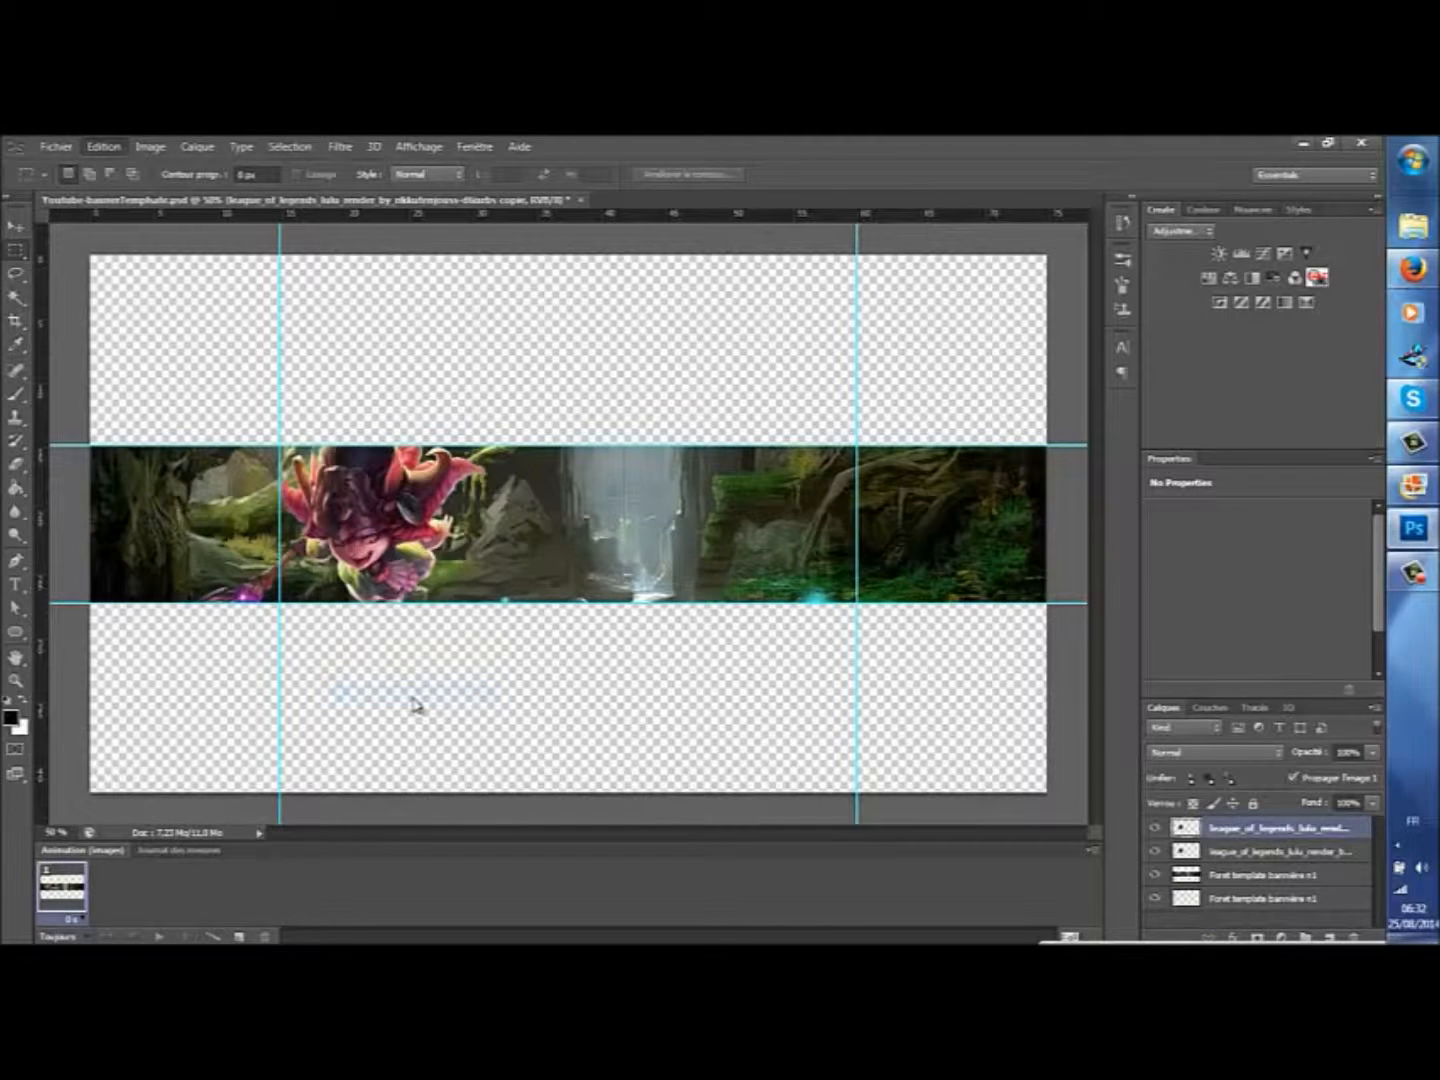
pyautogui.click(16, 228)
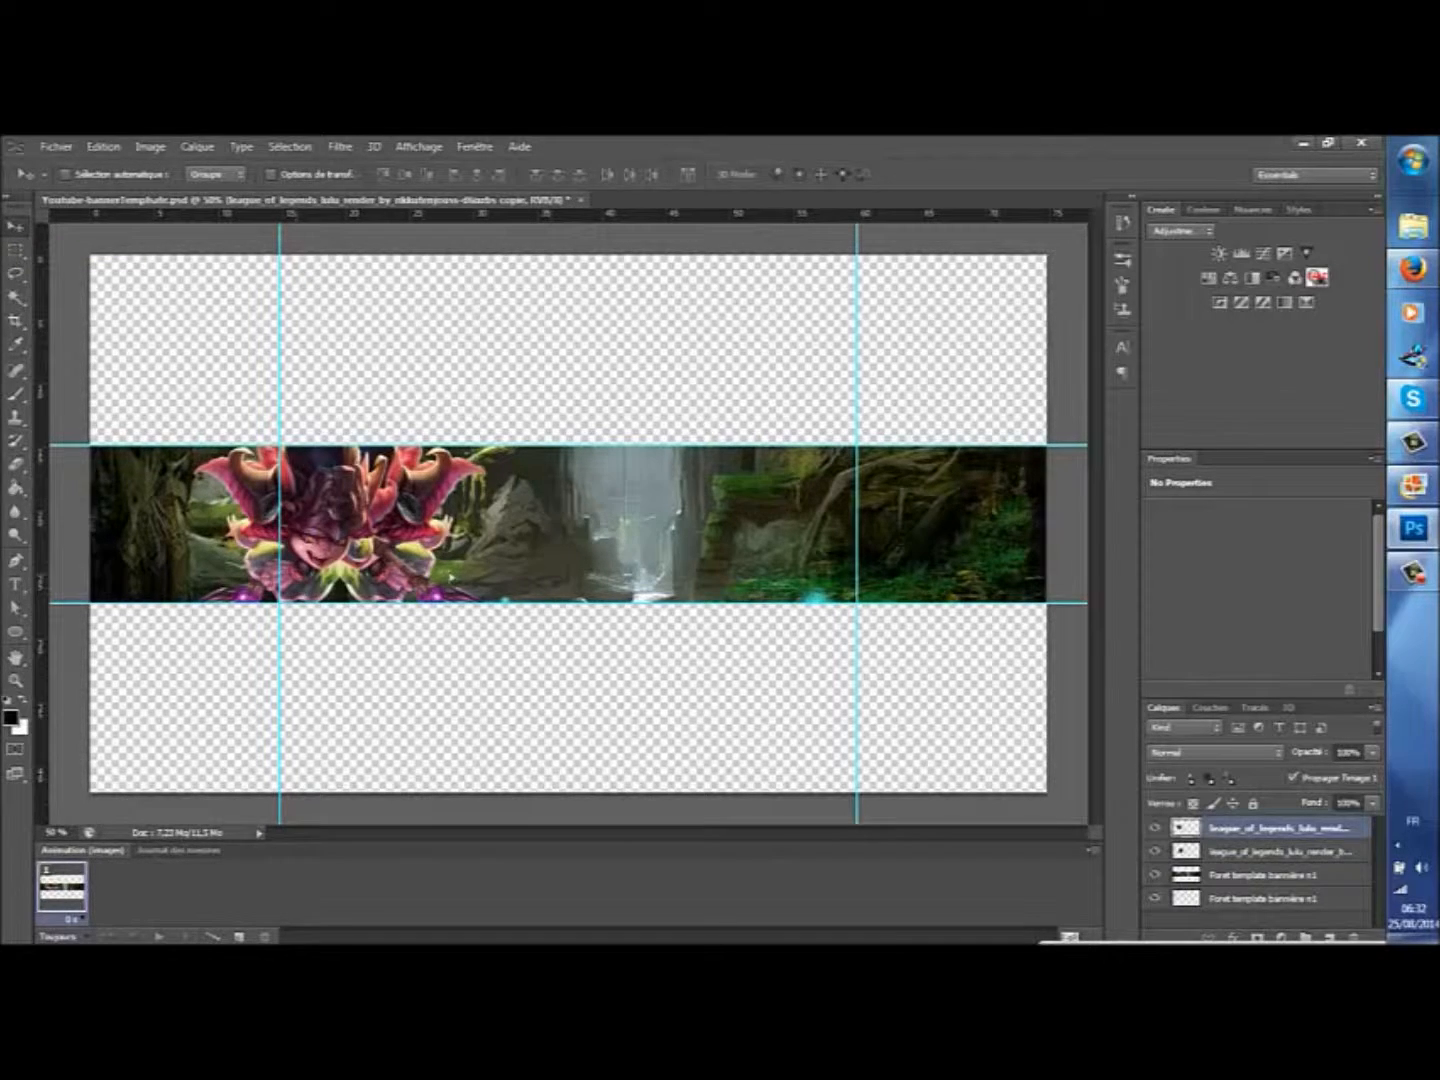
pyautogui.moveTo(616, 566); pyautogui.dragTo(743, 590)
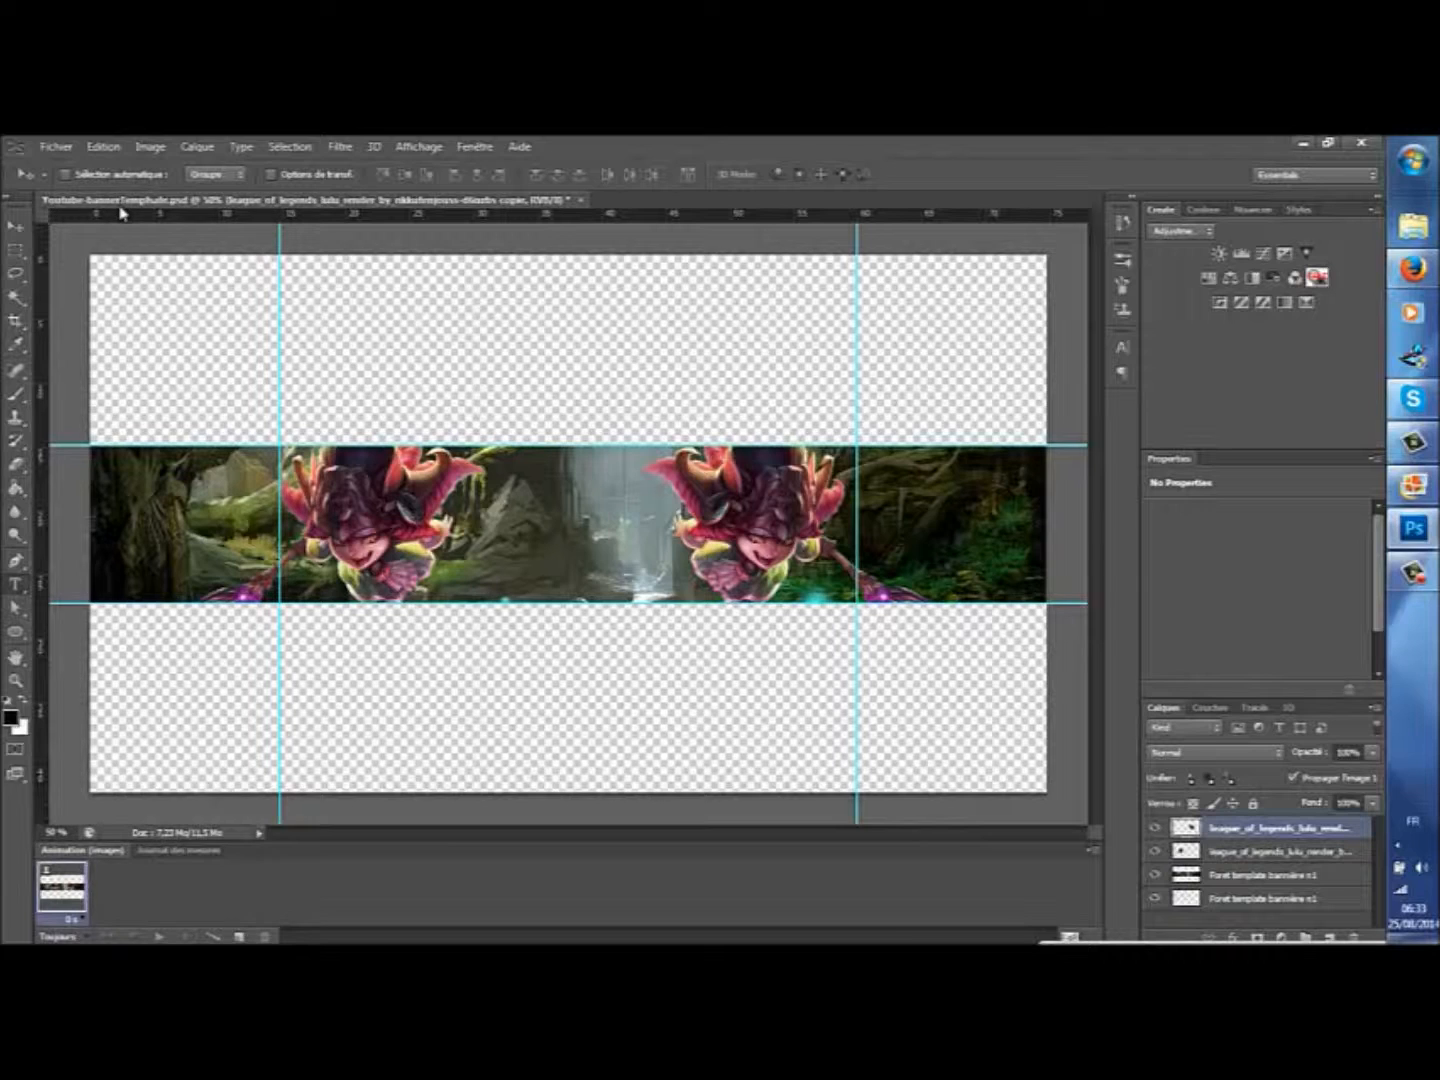
# Step: Add the blue text "synopsis" in the Bebas font on the forest strip between the two characters, and commit it
pyautogui.press('t')
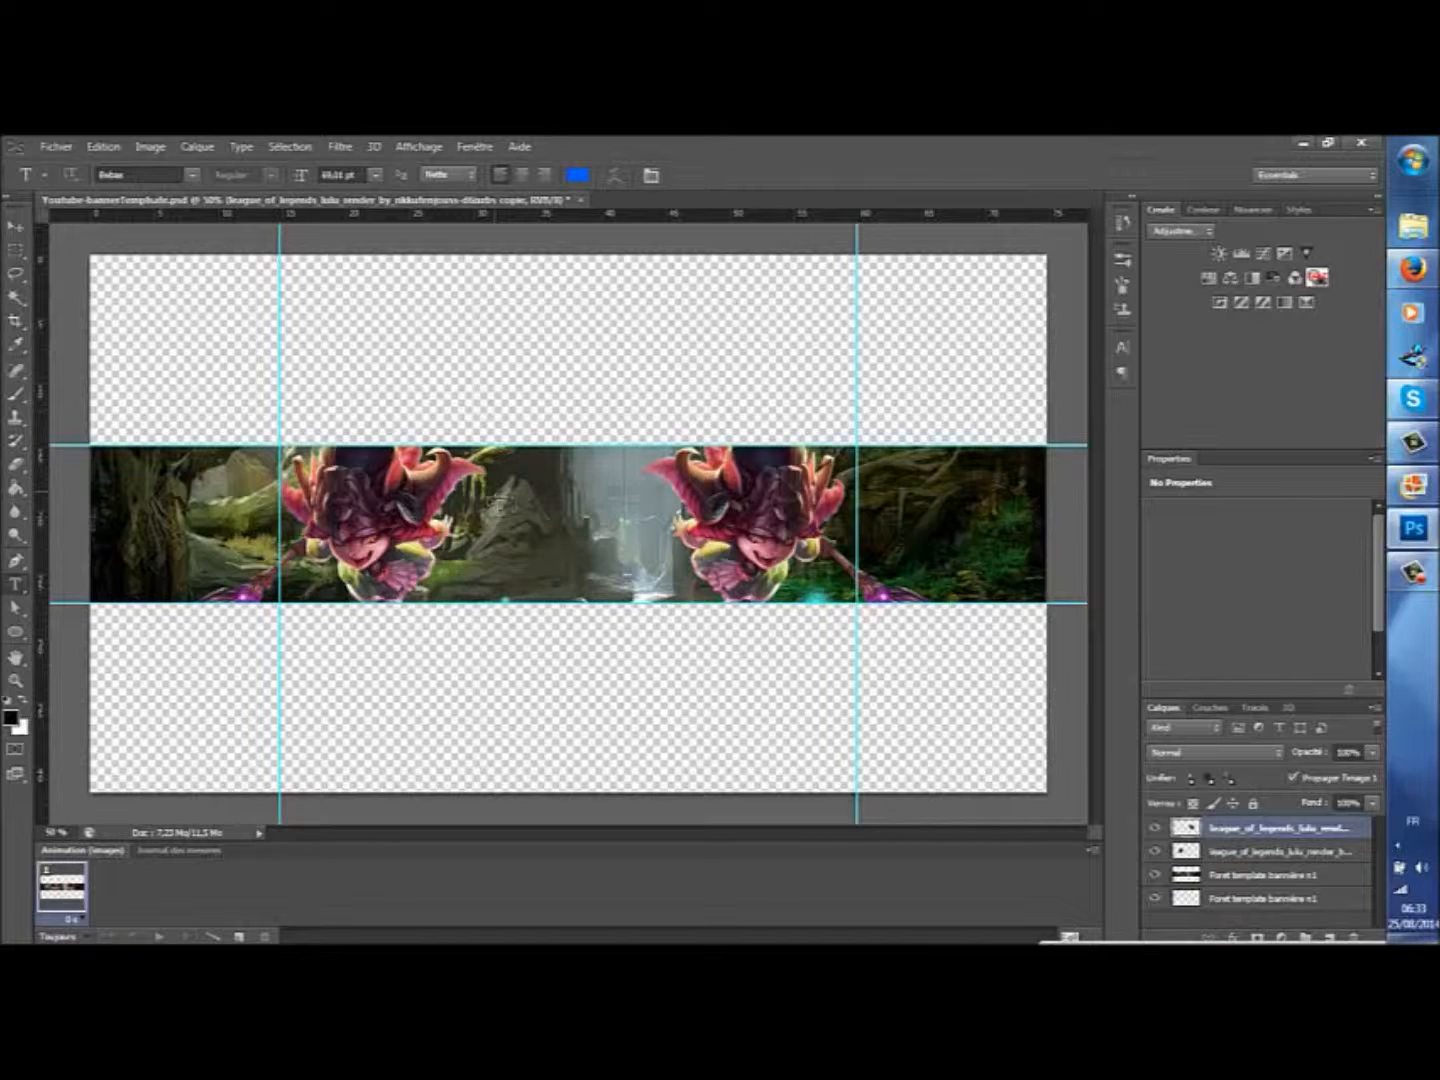
pyautogui.click(490, 495)
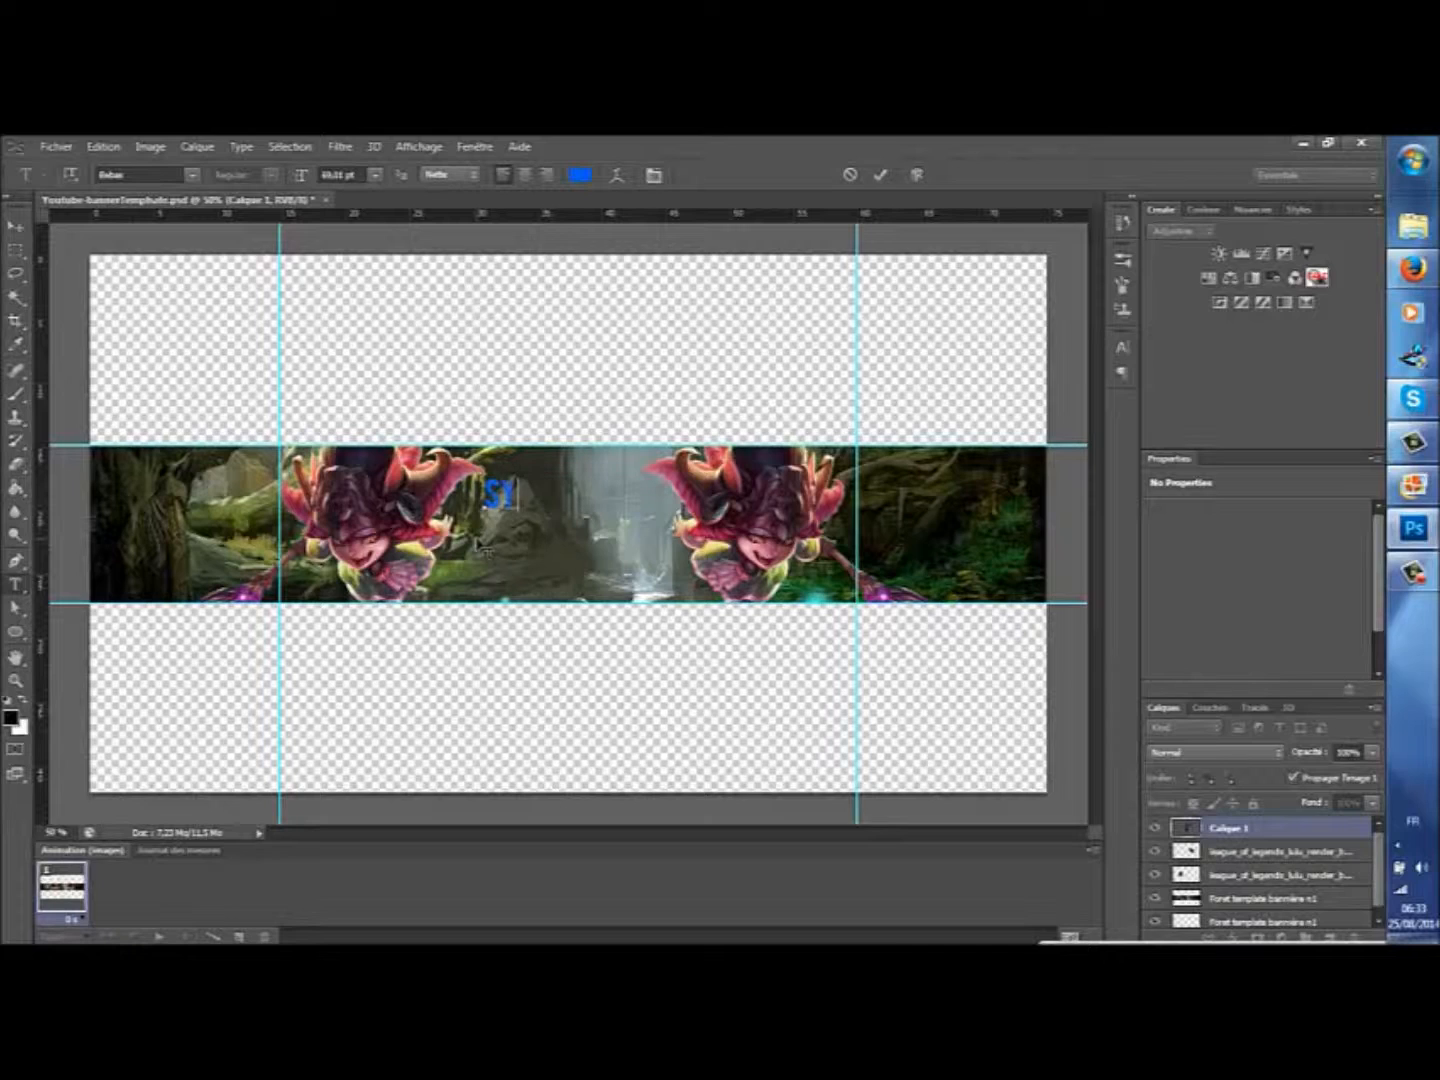
pyautogui.write('op')
pyautogui.press('capslock')
pyautogui.press('BackSpace')
pyautogui.press('BackSpace')
pyautogui.press('BackSpace')
pyautogui.press('BackSpace')
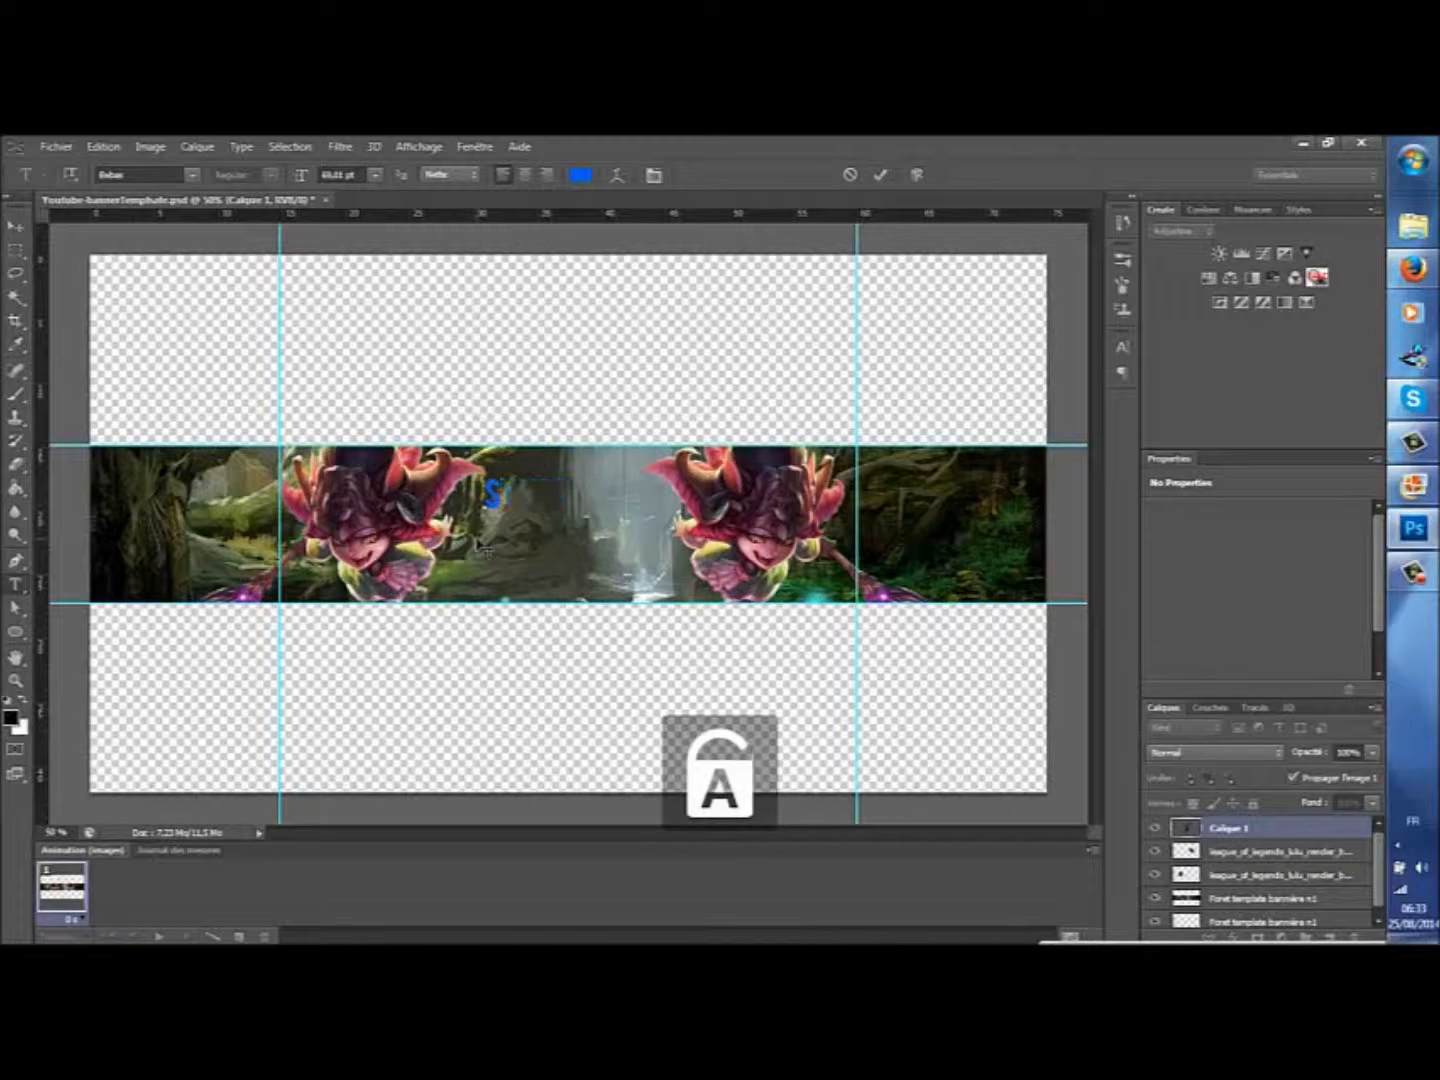
pyautogui.write('yn')
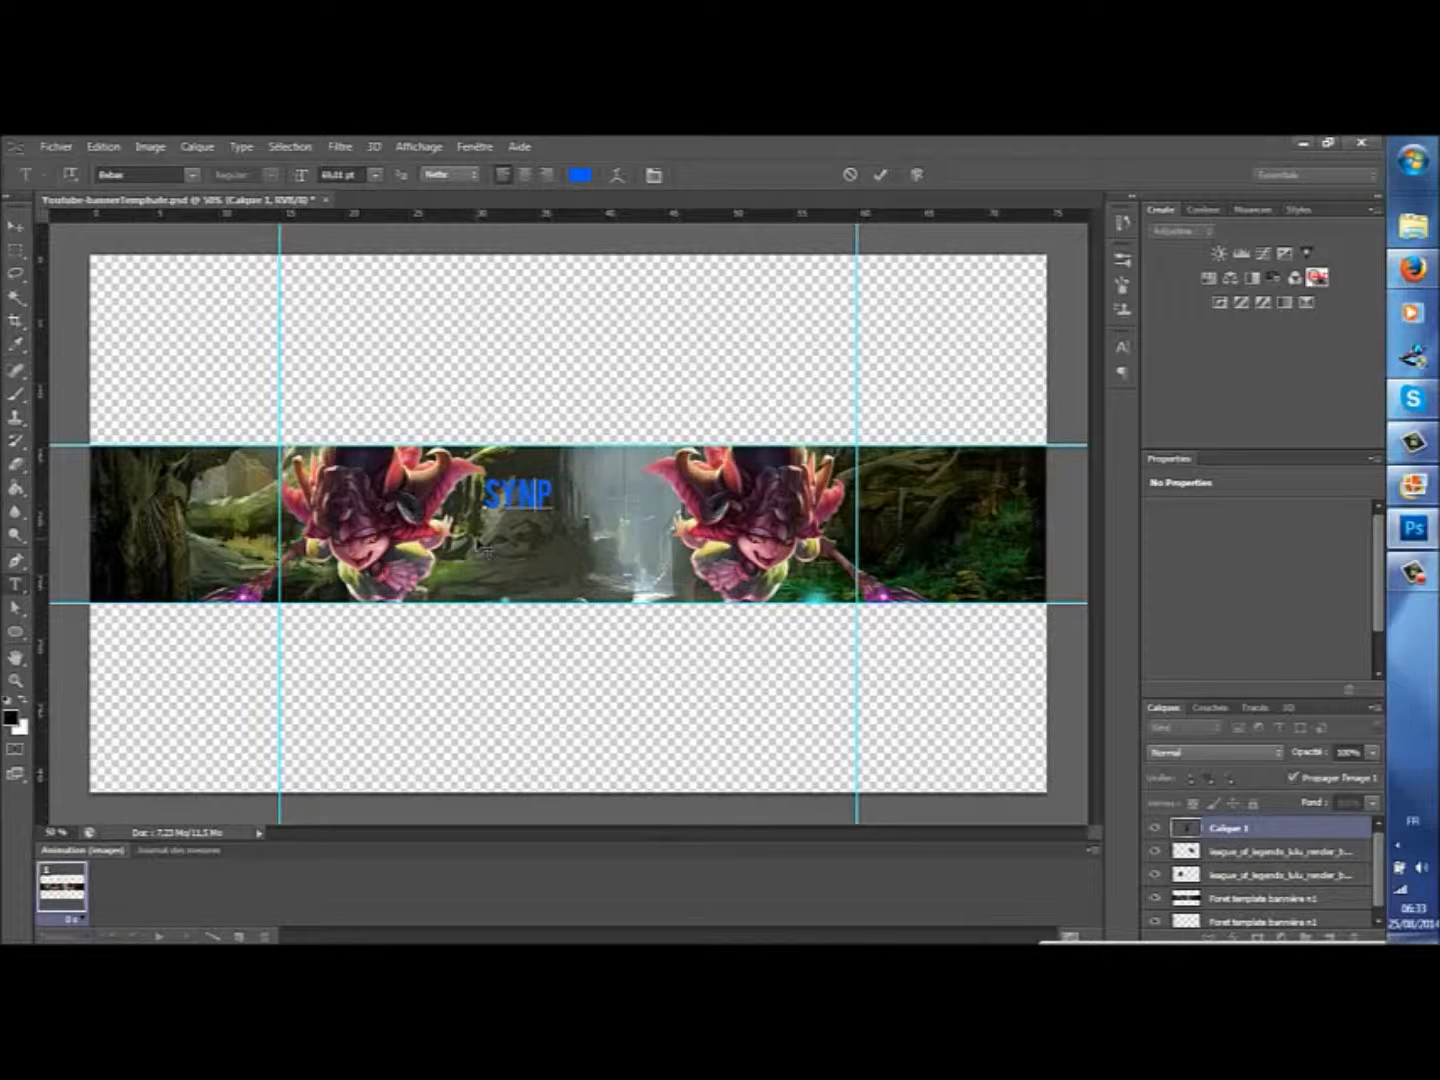
pyautogui.write('opsis')
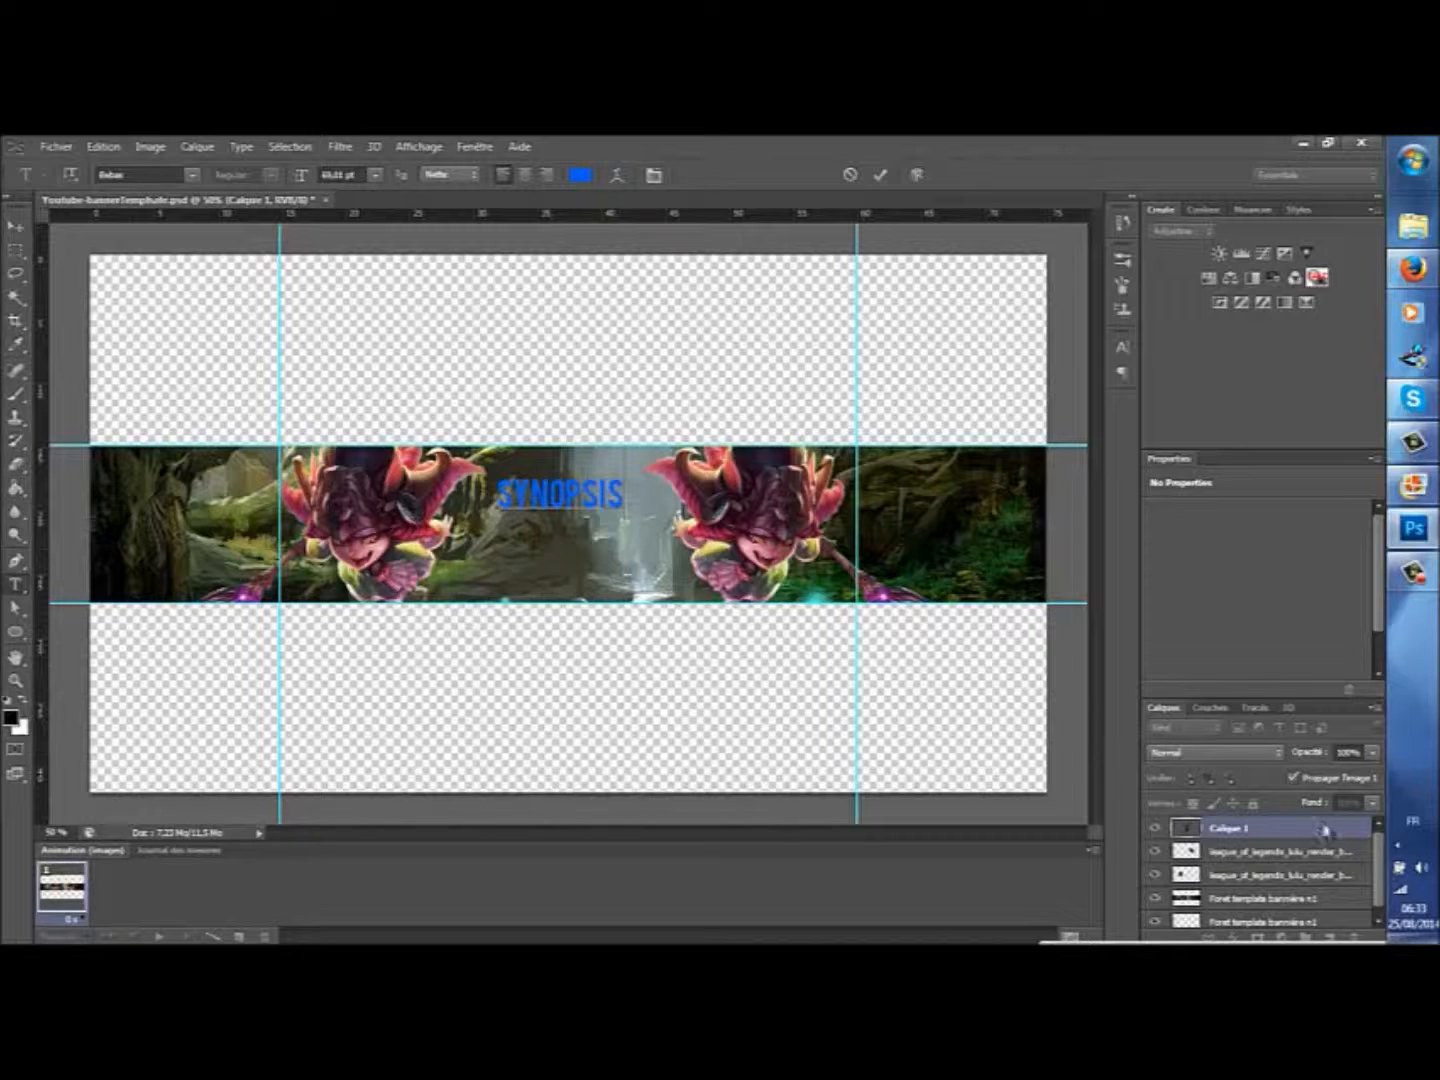
pyautogui.click(491, 483)
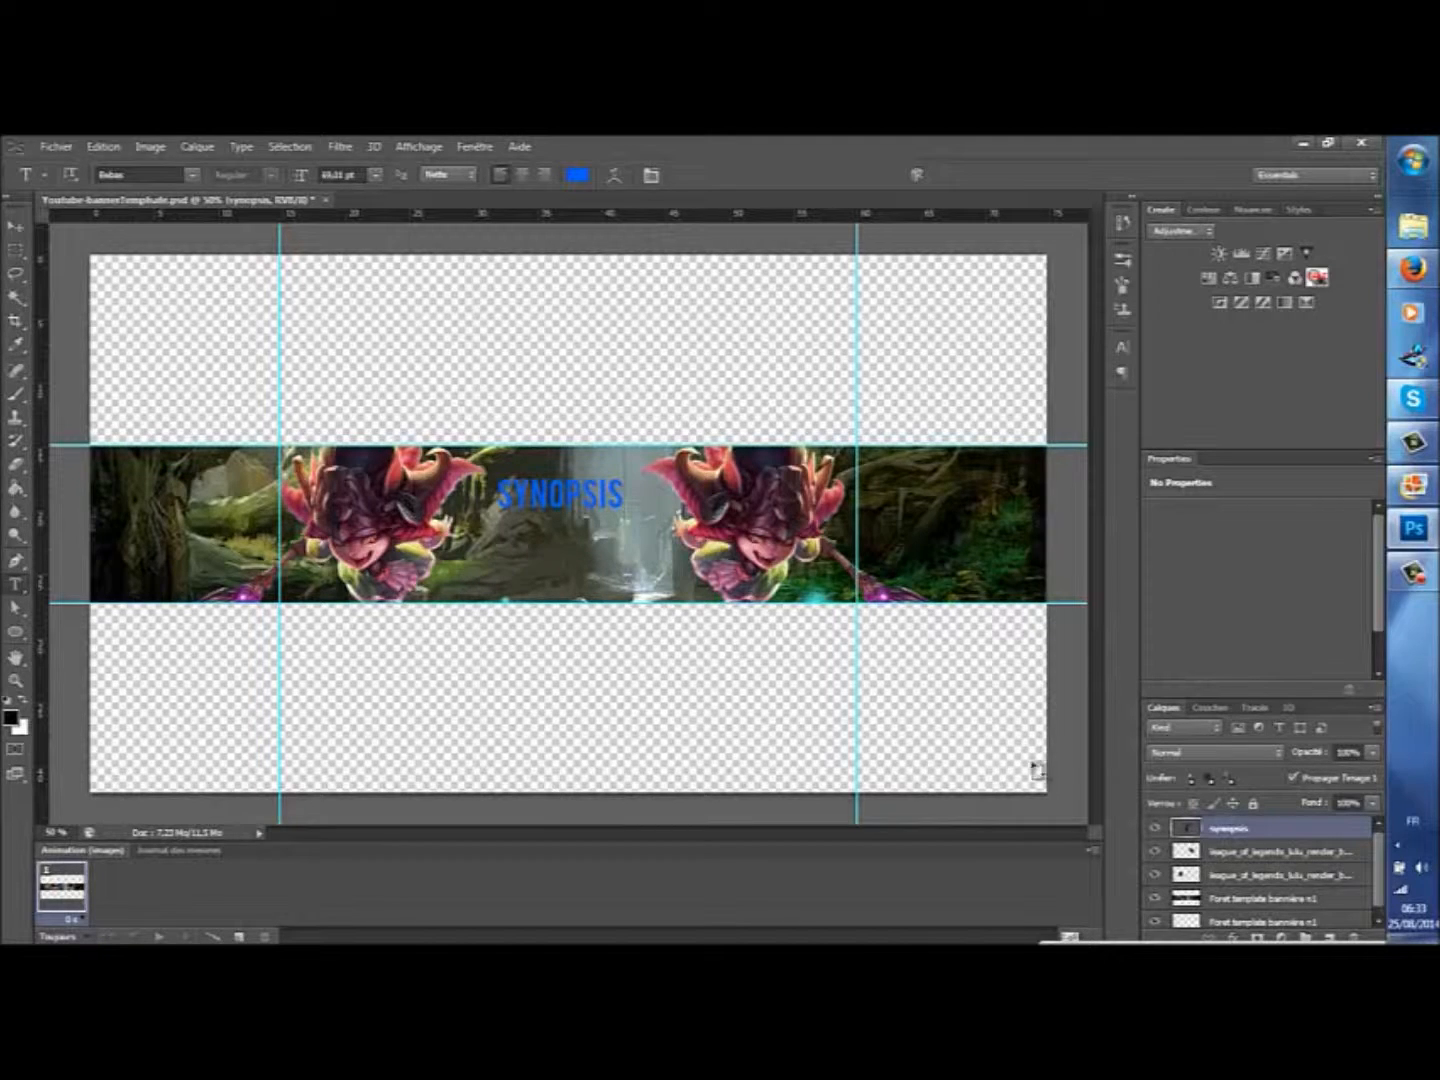
# Step: Add a drop shadow to the "synopsis" text layer with 7 px distance, 10% spread and 0 px size
pyautogui.doubleClick(1305, 838)
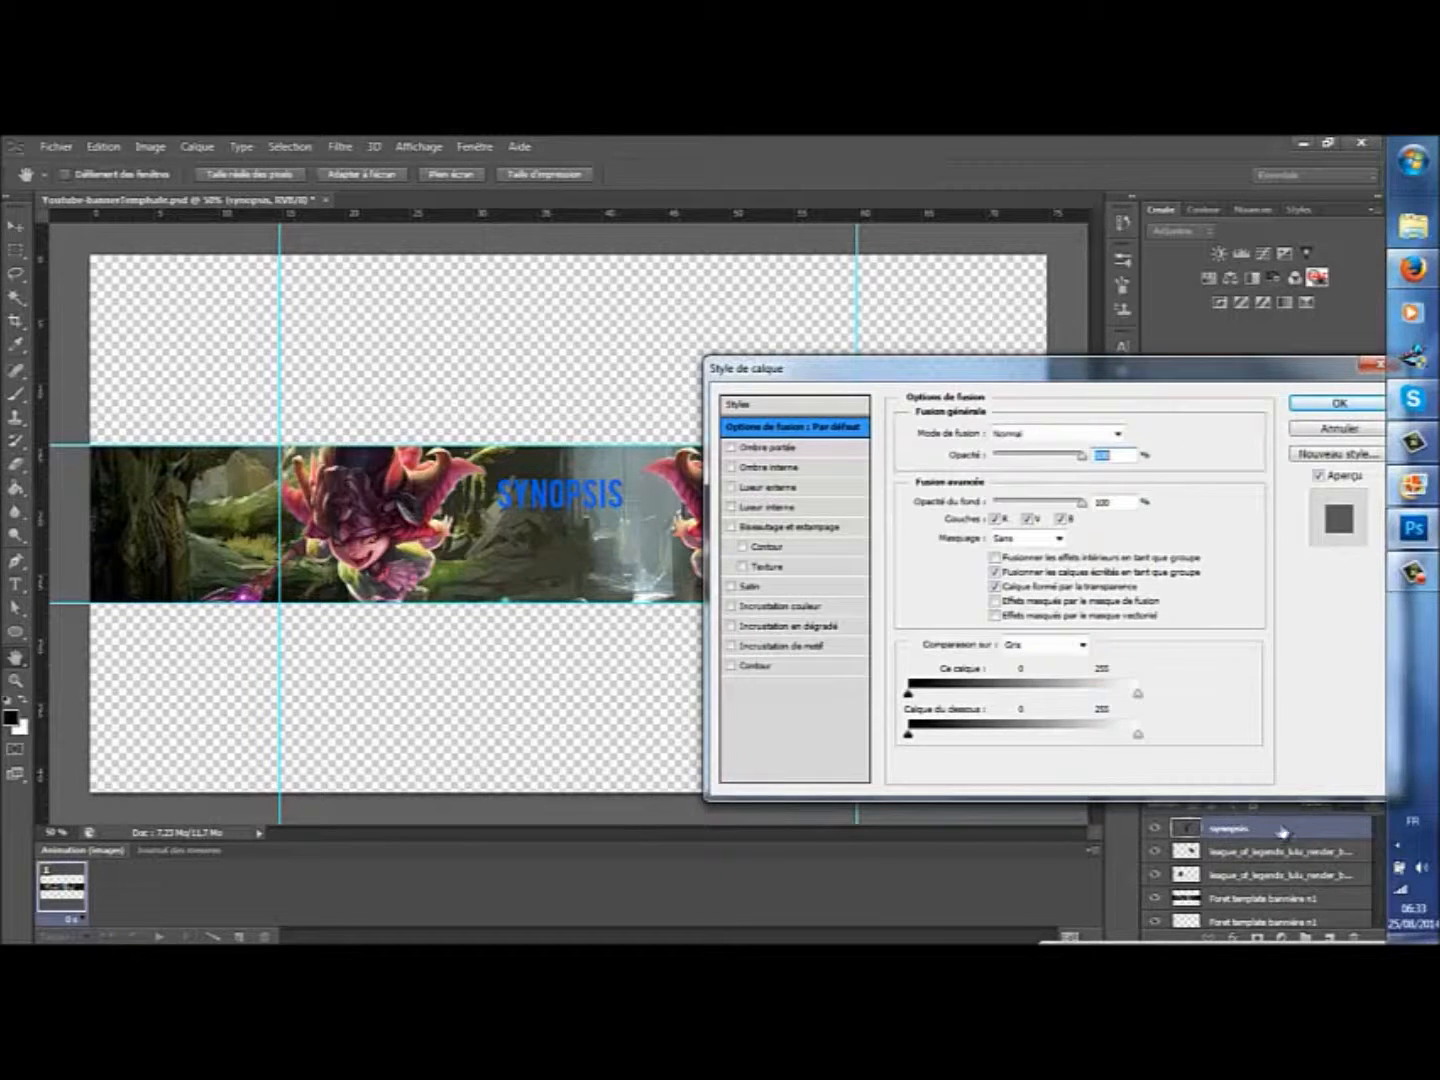
pyautogui.click(775, 449)
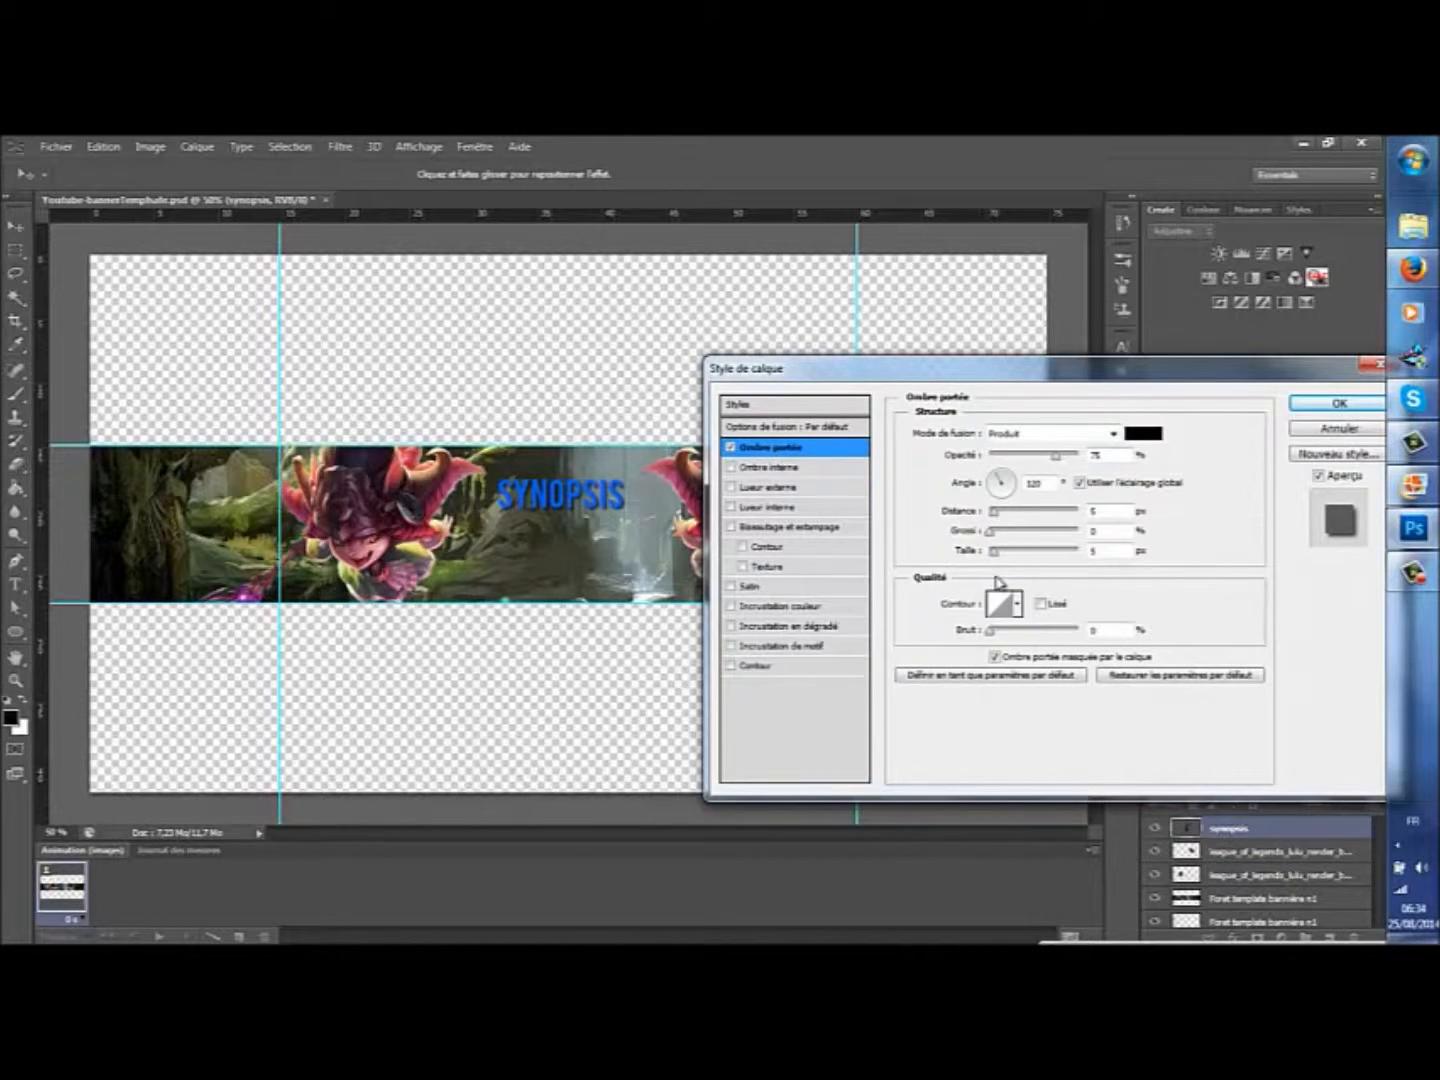
pyautogui.moveTo(994, 551); pyautogui.dragTo(989, 551)
pyautogui.write('1')
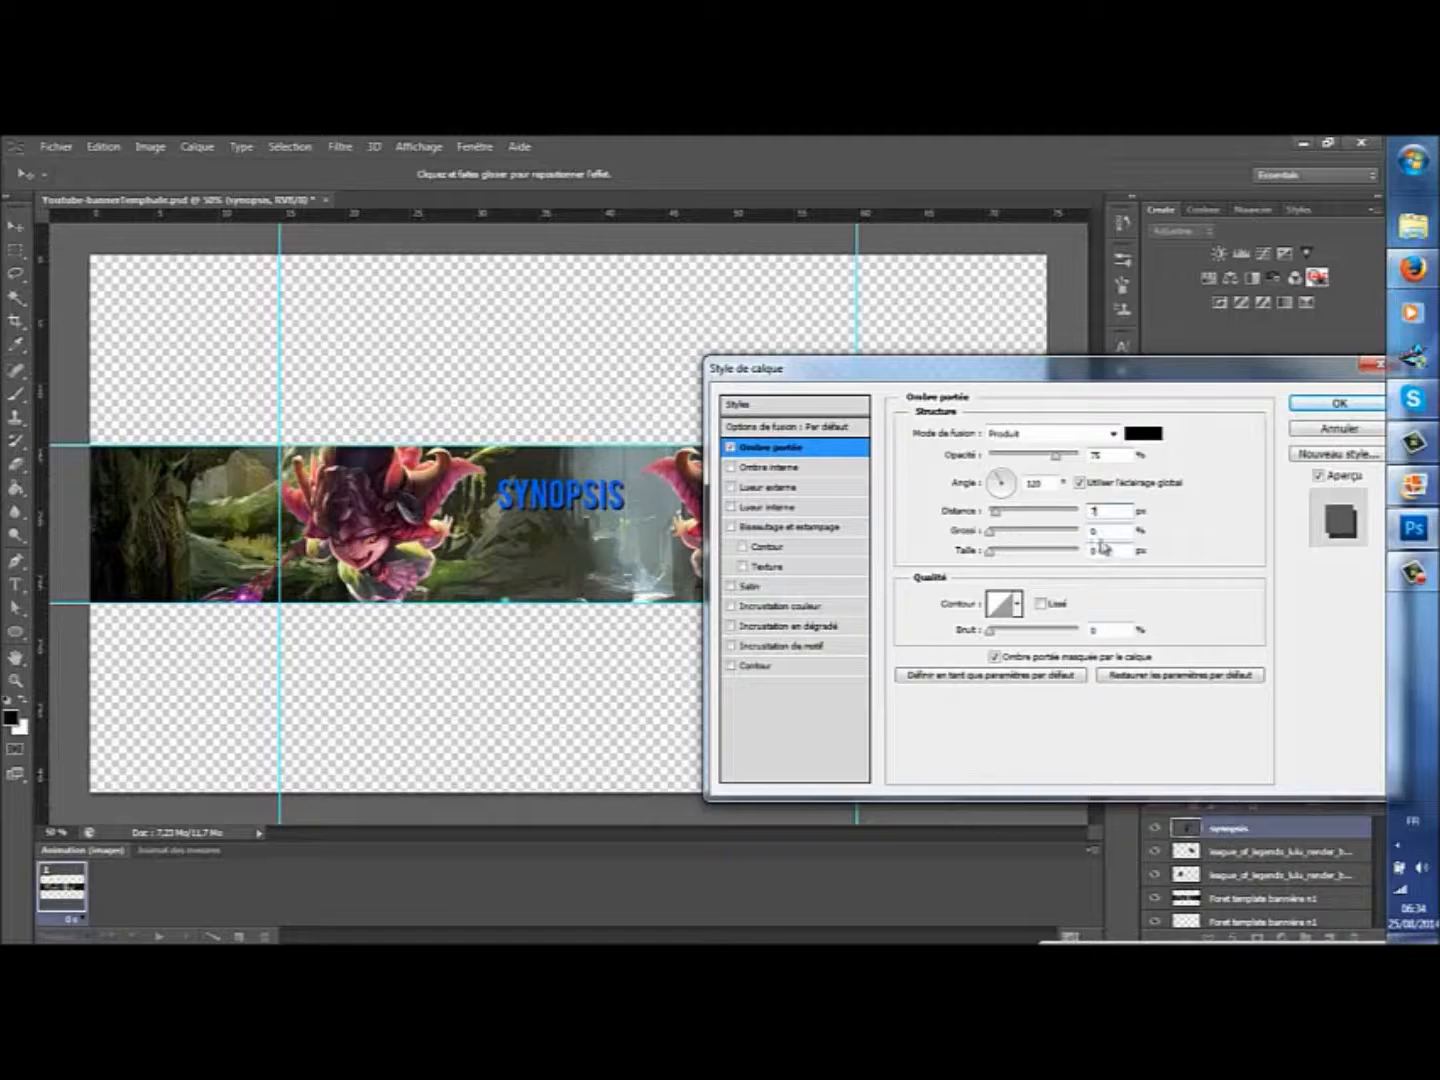
pyautogui.click(1110, 533)
pyautogui.write('10')
# Step: Add a Bevel and Emboss effect to the "synopsis" title with a size of 48 px
pyautogui.click(829, 530)
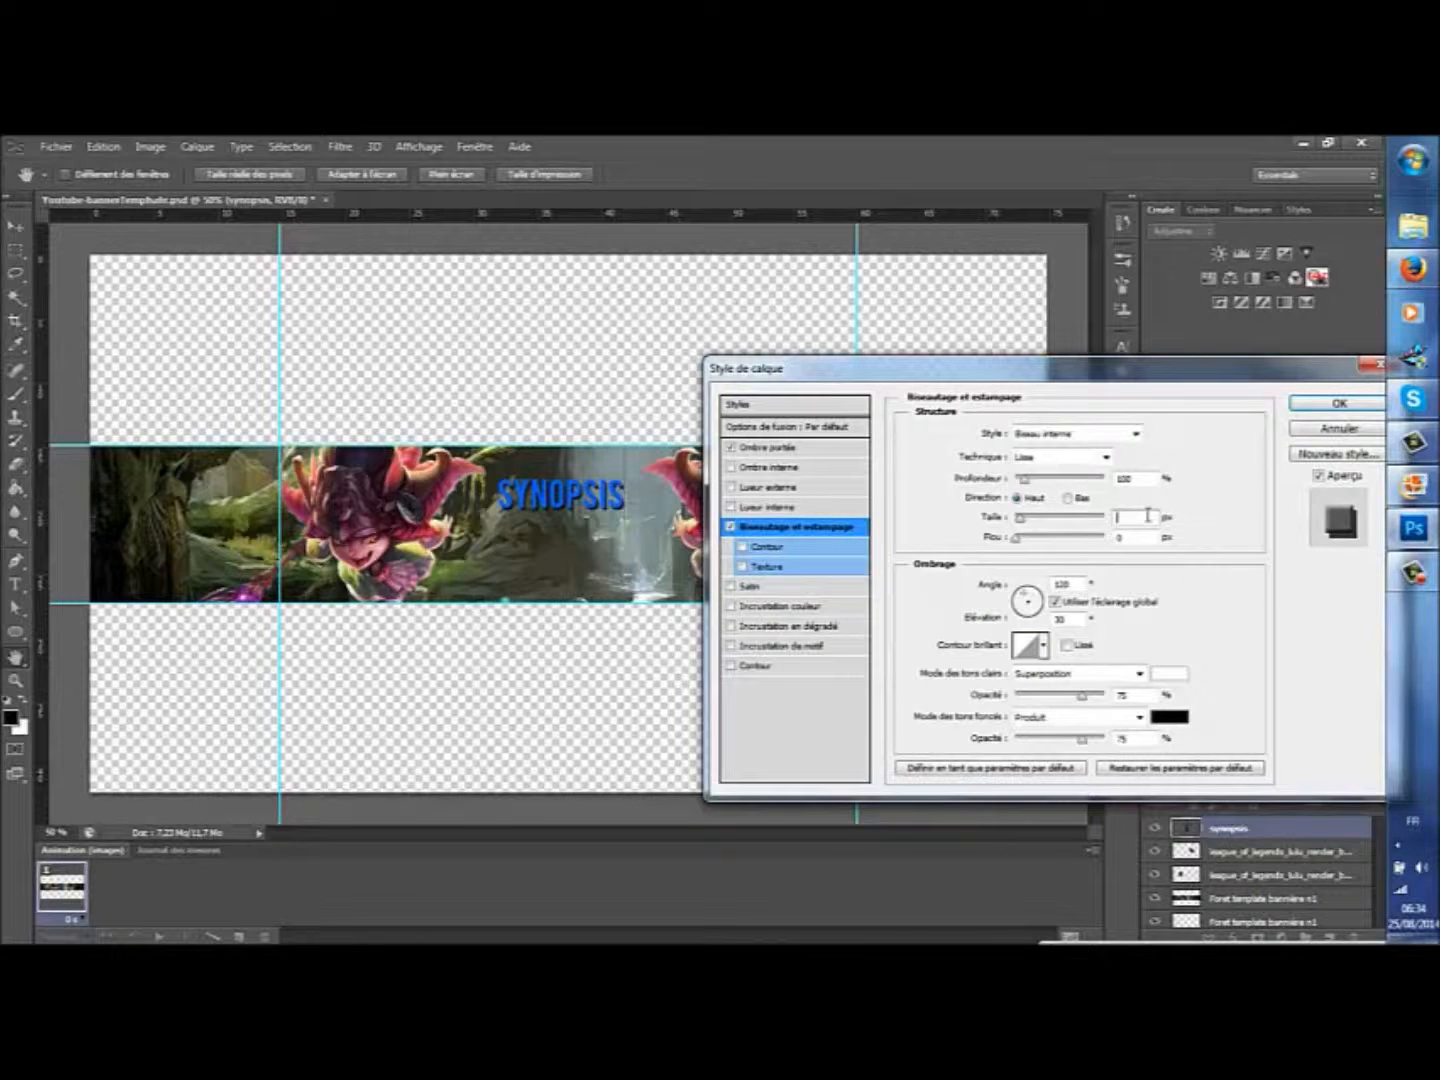
pyautogui.write('40')
pyautogui.press('Up')
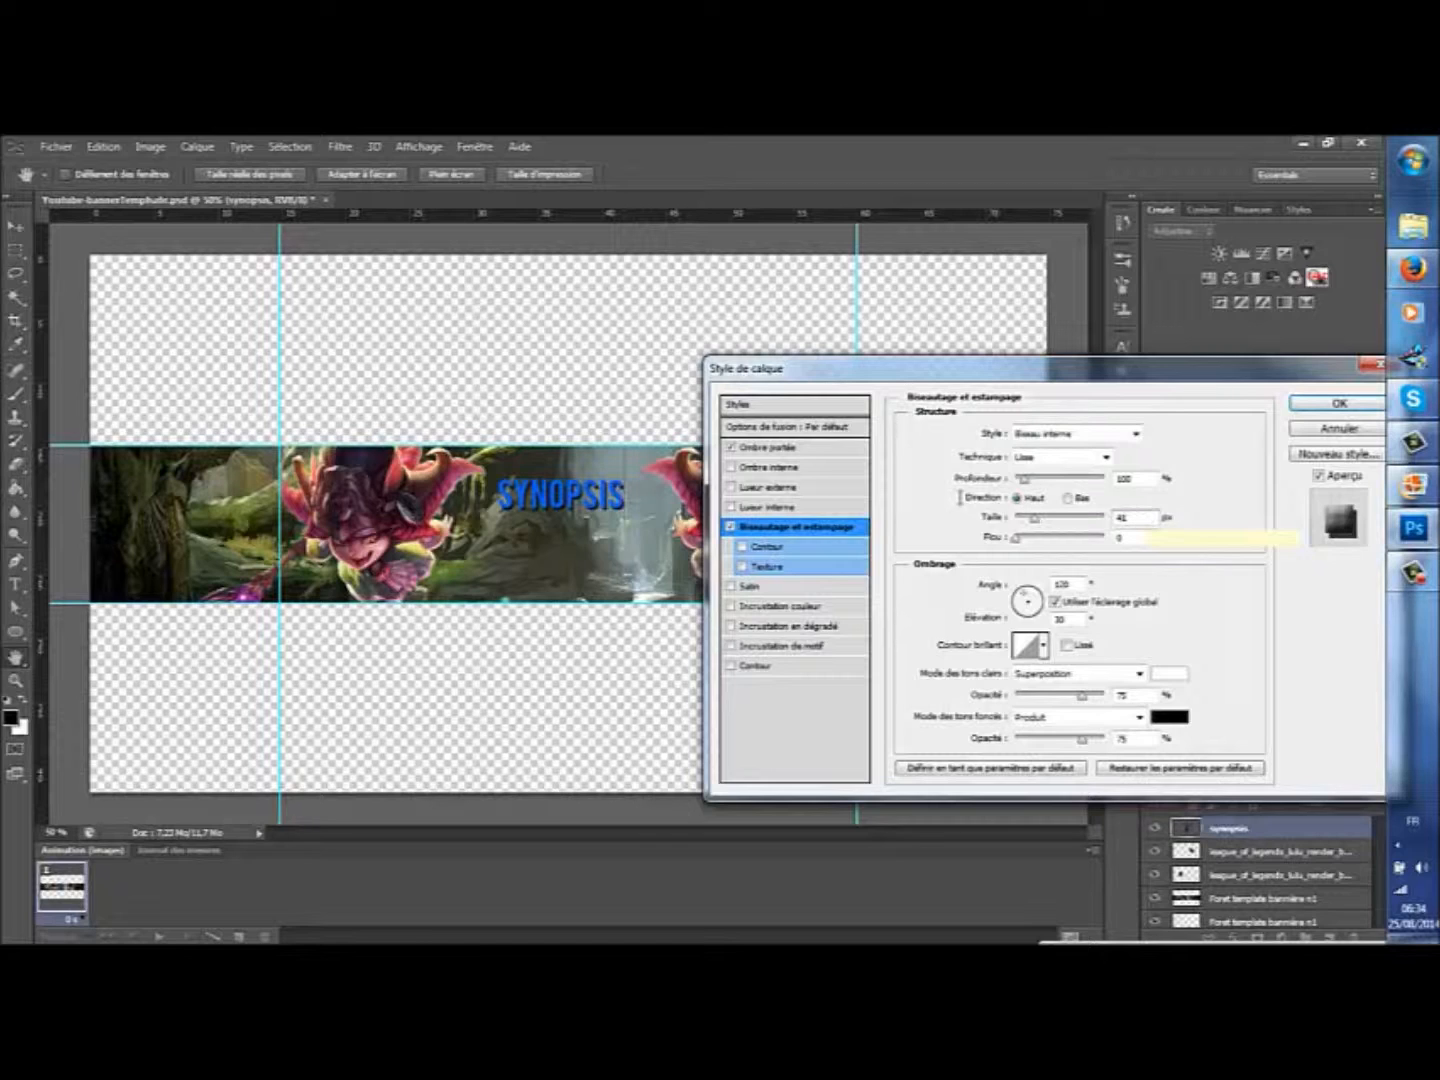
pyautogui.press('Up')
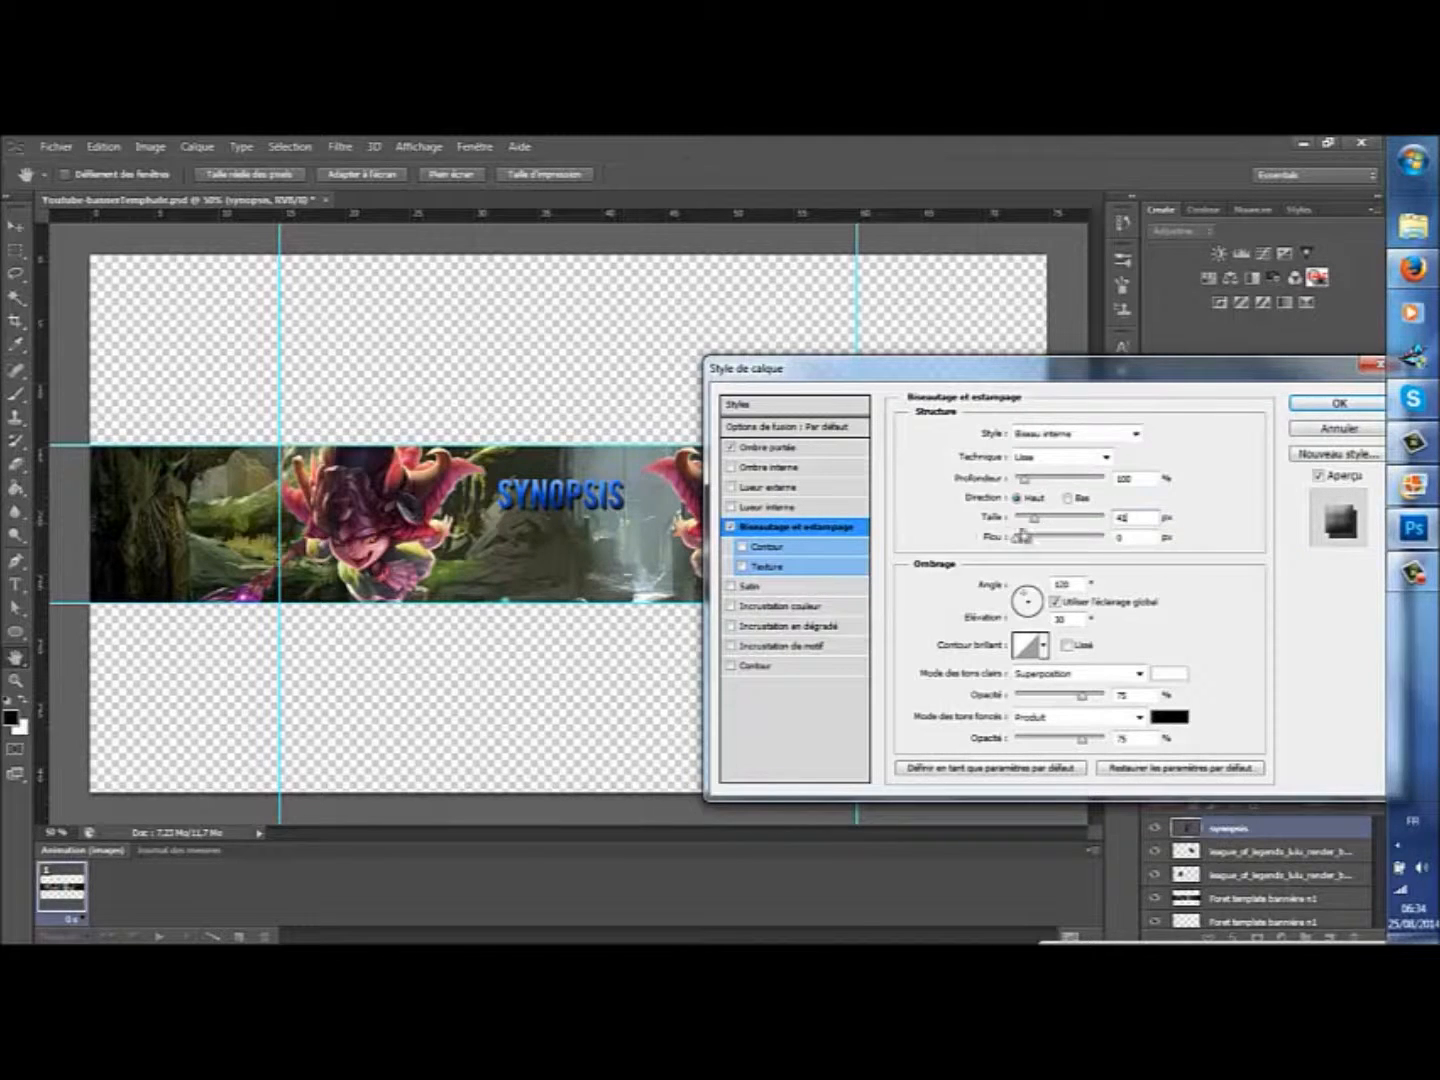
pyautogui.press('BackSpace')
pyautogui.press('BackSpace')
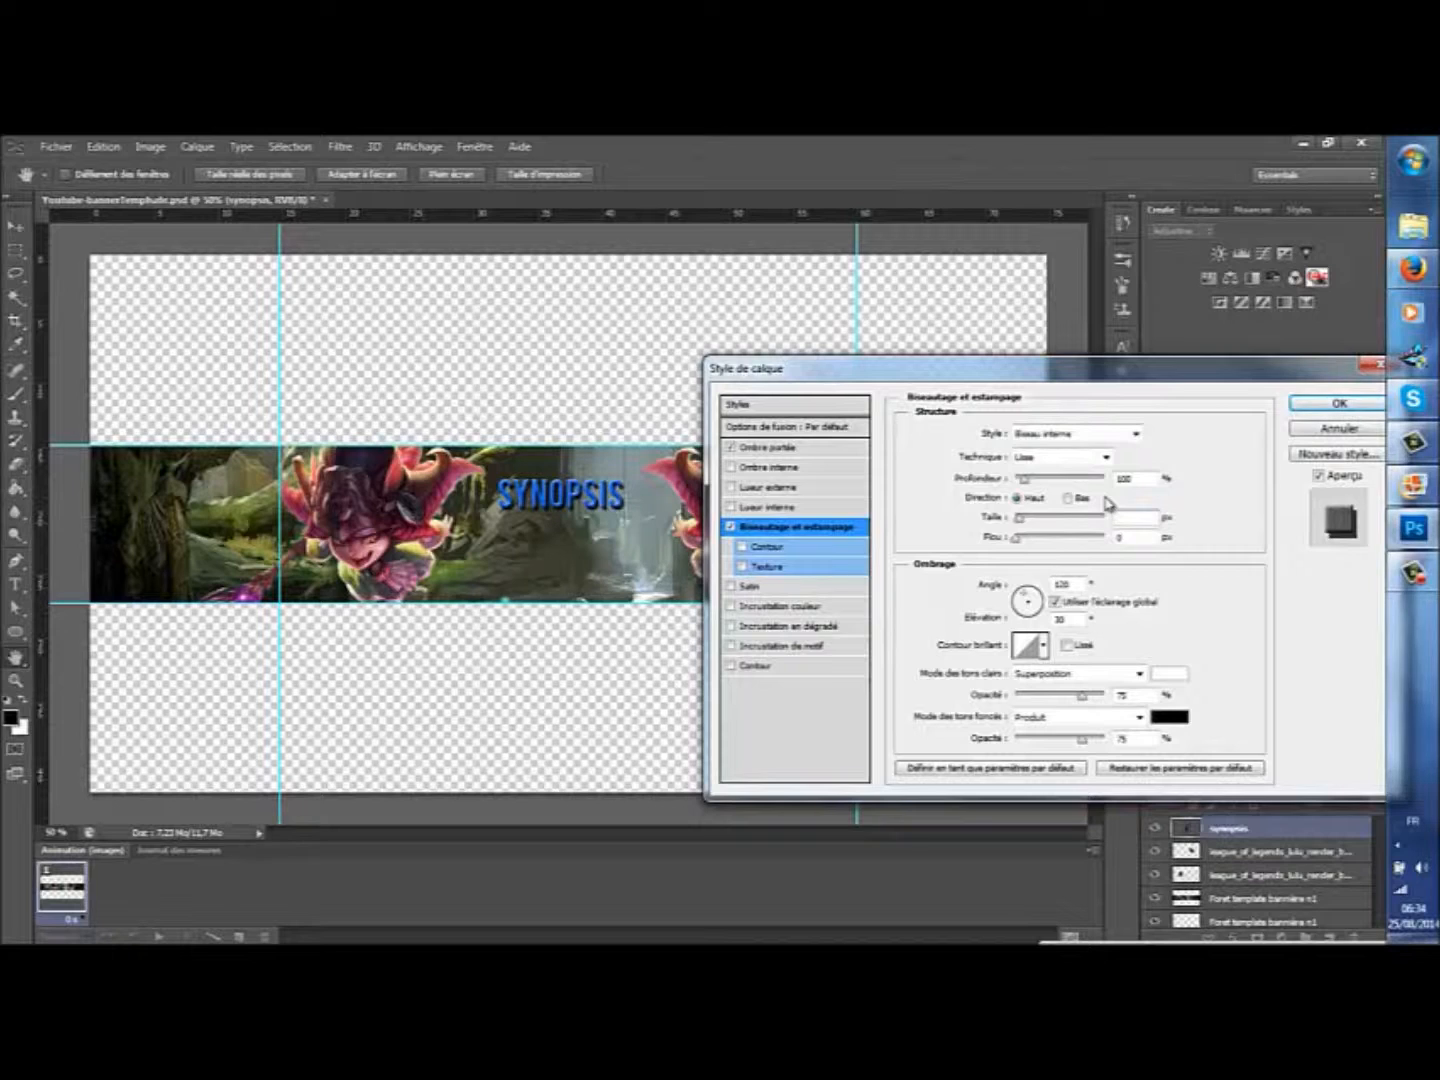
pyautogui.write('40')
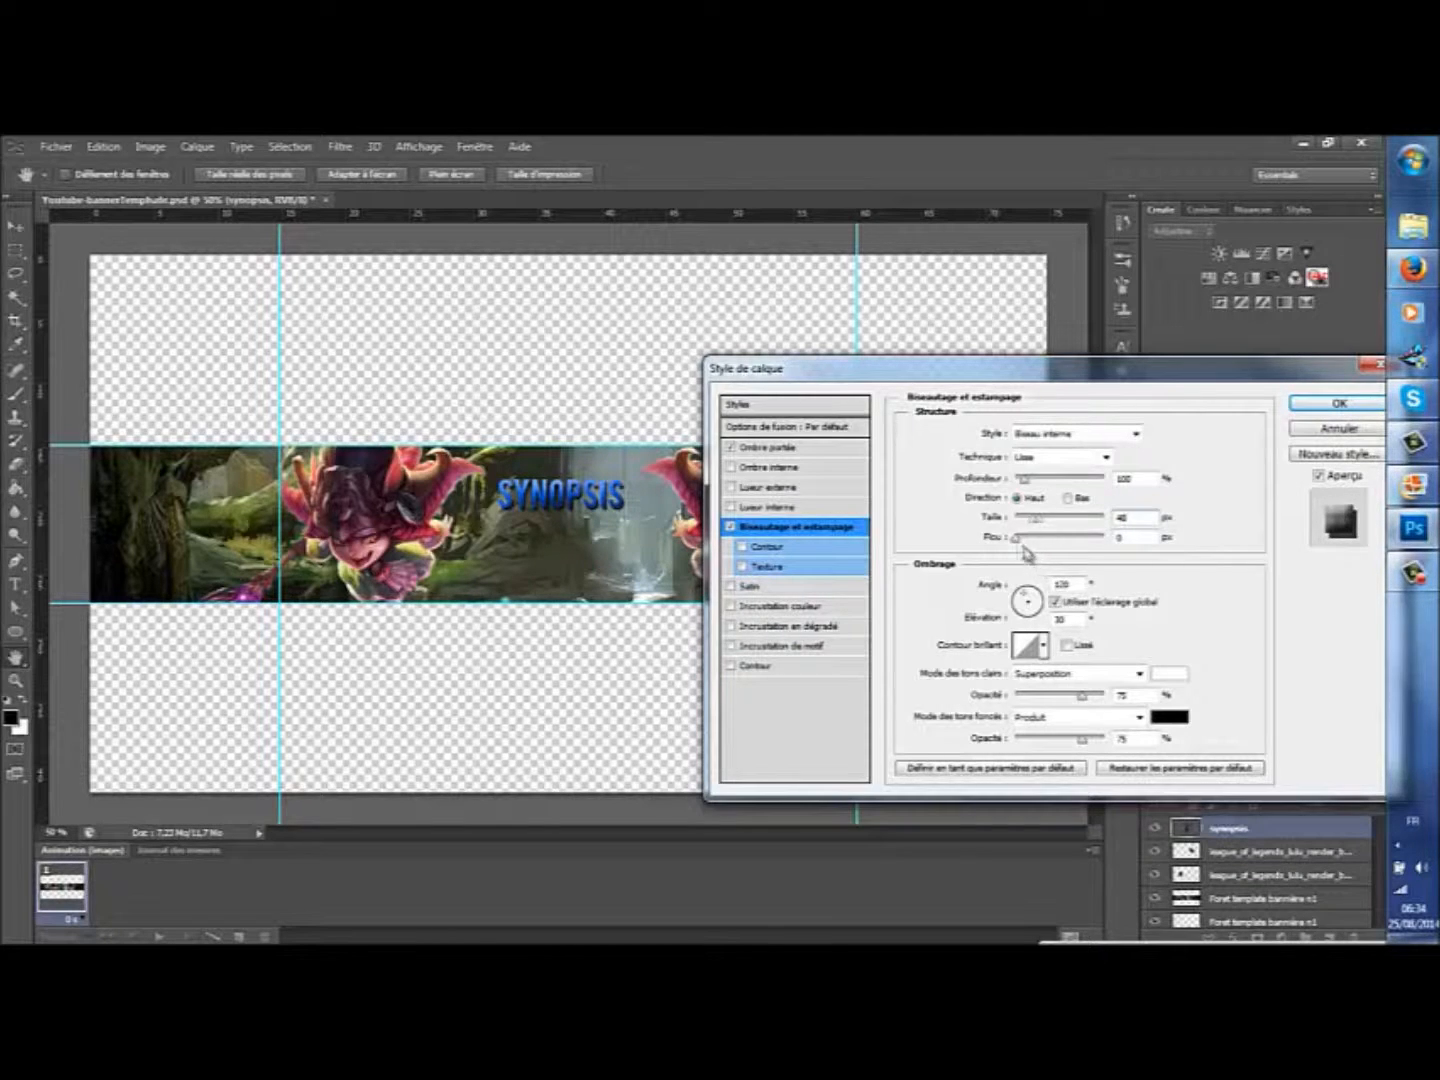
# Step: Enable the bevel's Contour option for the "synopsis" title and apply the fifth contour preset in the second row
pyautogui.click(779, 549)
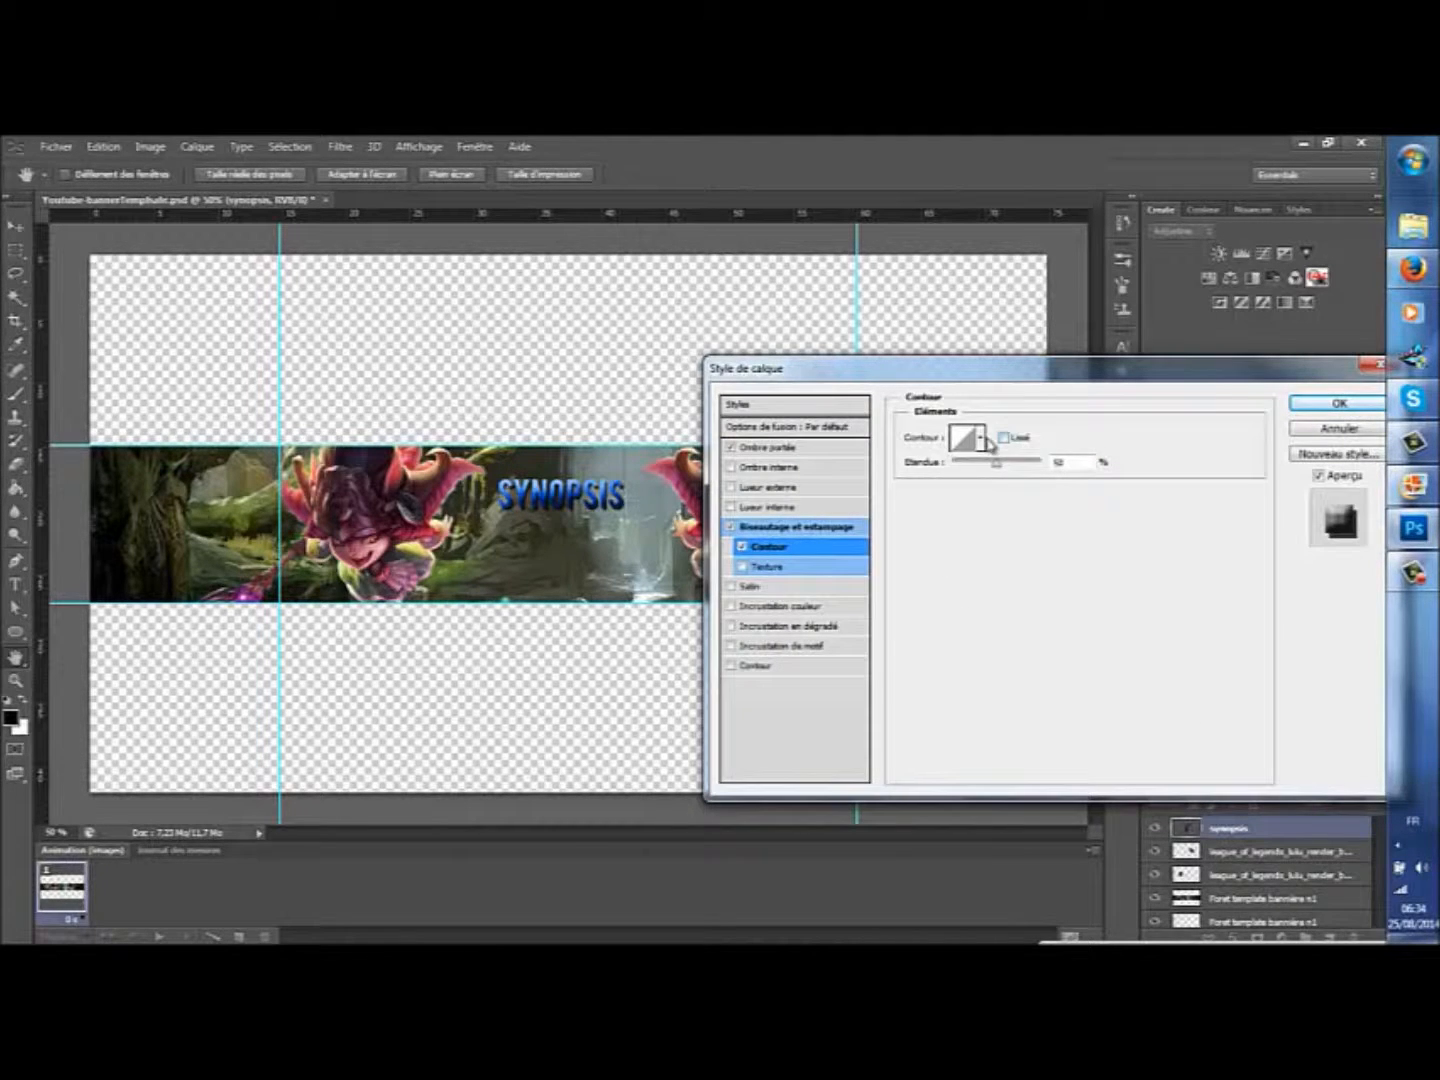
pyautogui.click(985, 443)
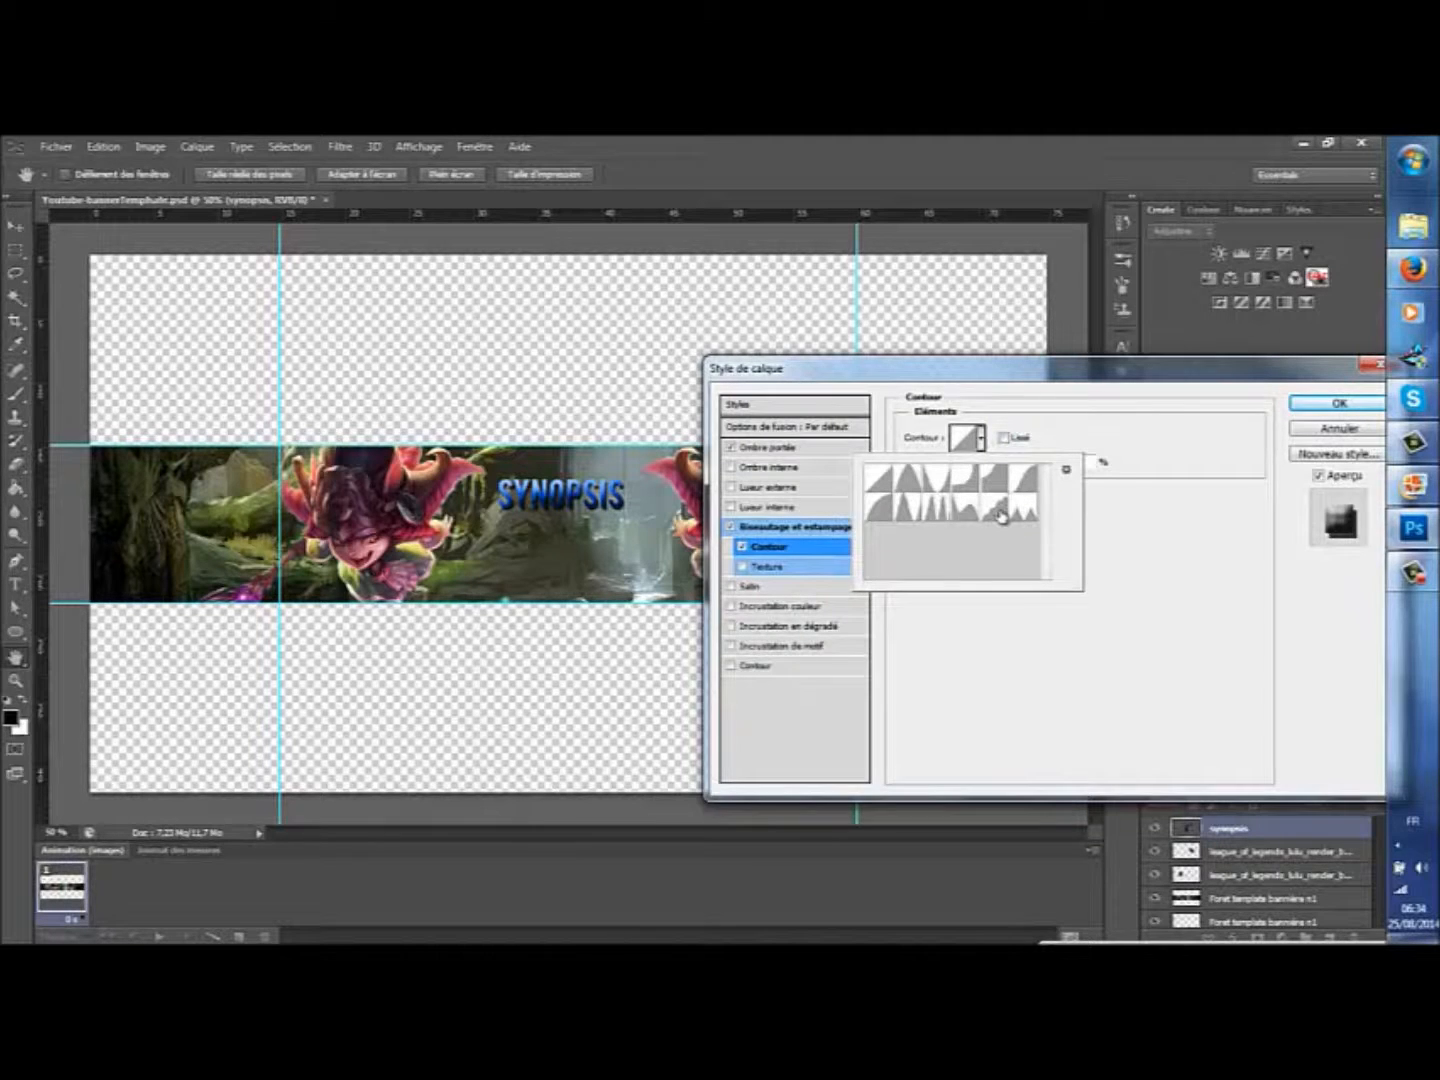
pyautogui.click(998, 509)
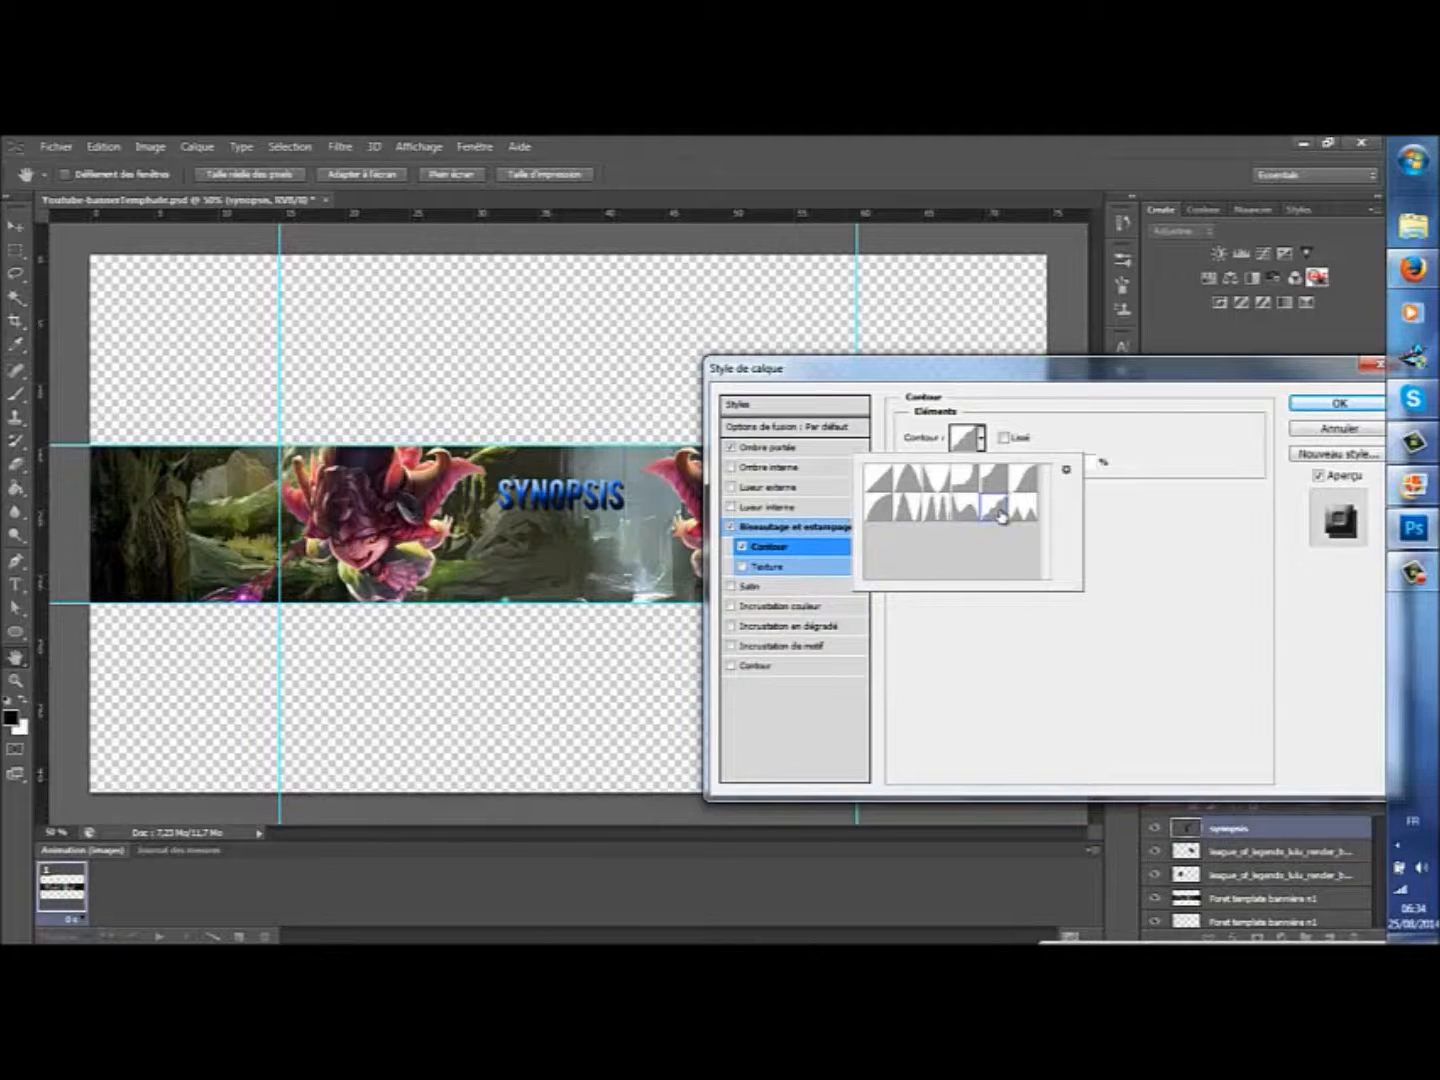
pyautogui.click(959, 691)
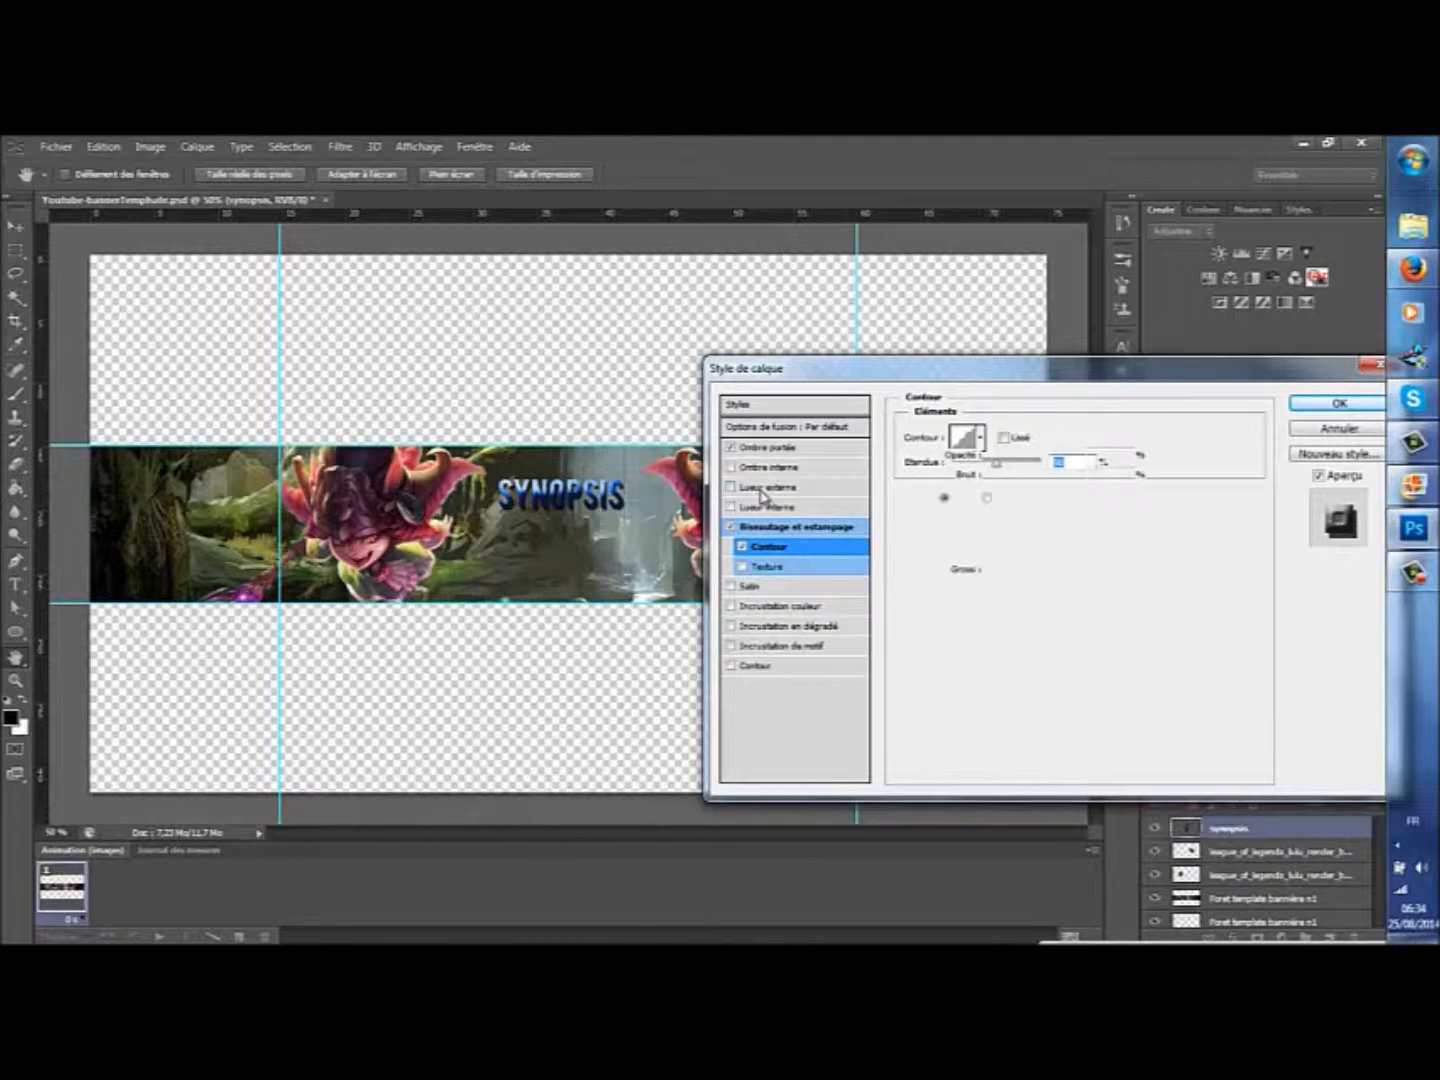
# Step: Try an outer glow with 100% opacity and the smallest size on the "synopsis" title, and switch it off
pyautogui.click(757, 488)
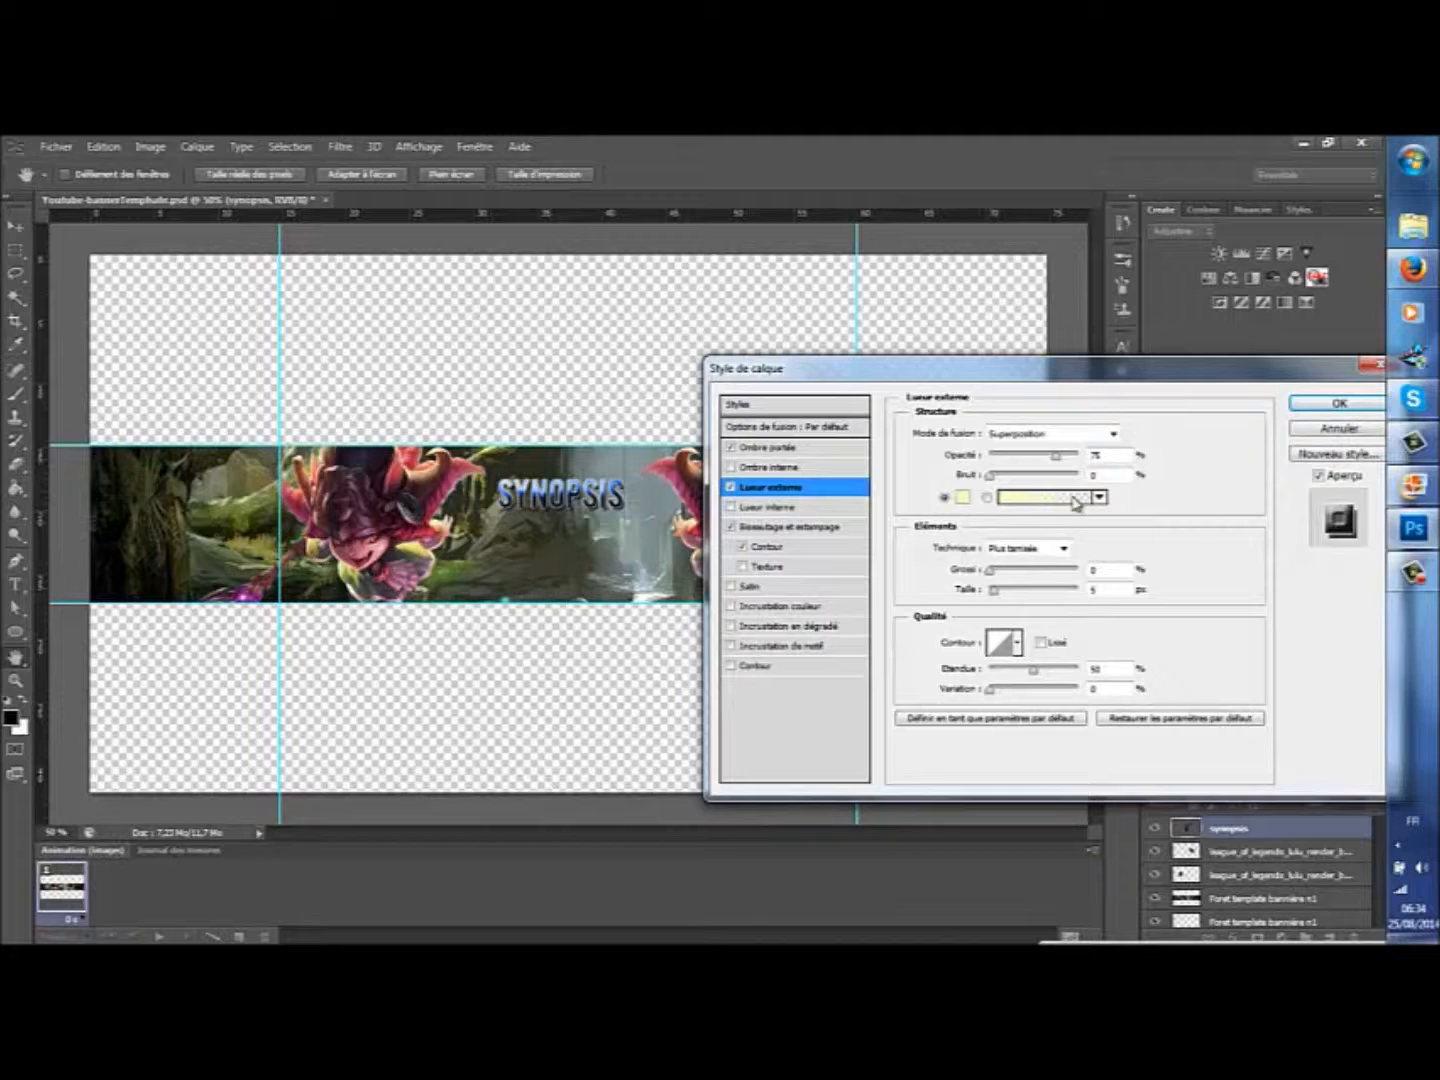
pyautogui.moveTo(1058, 460); pyautogui.dragTo(1081, 458)
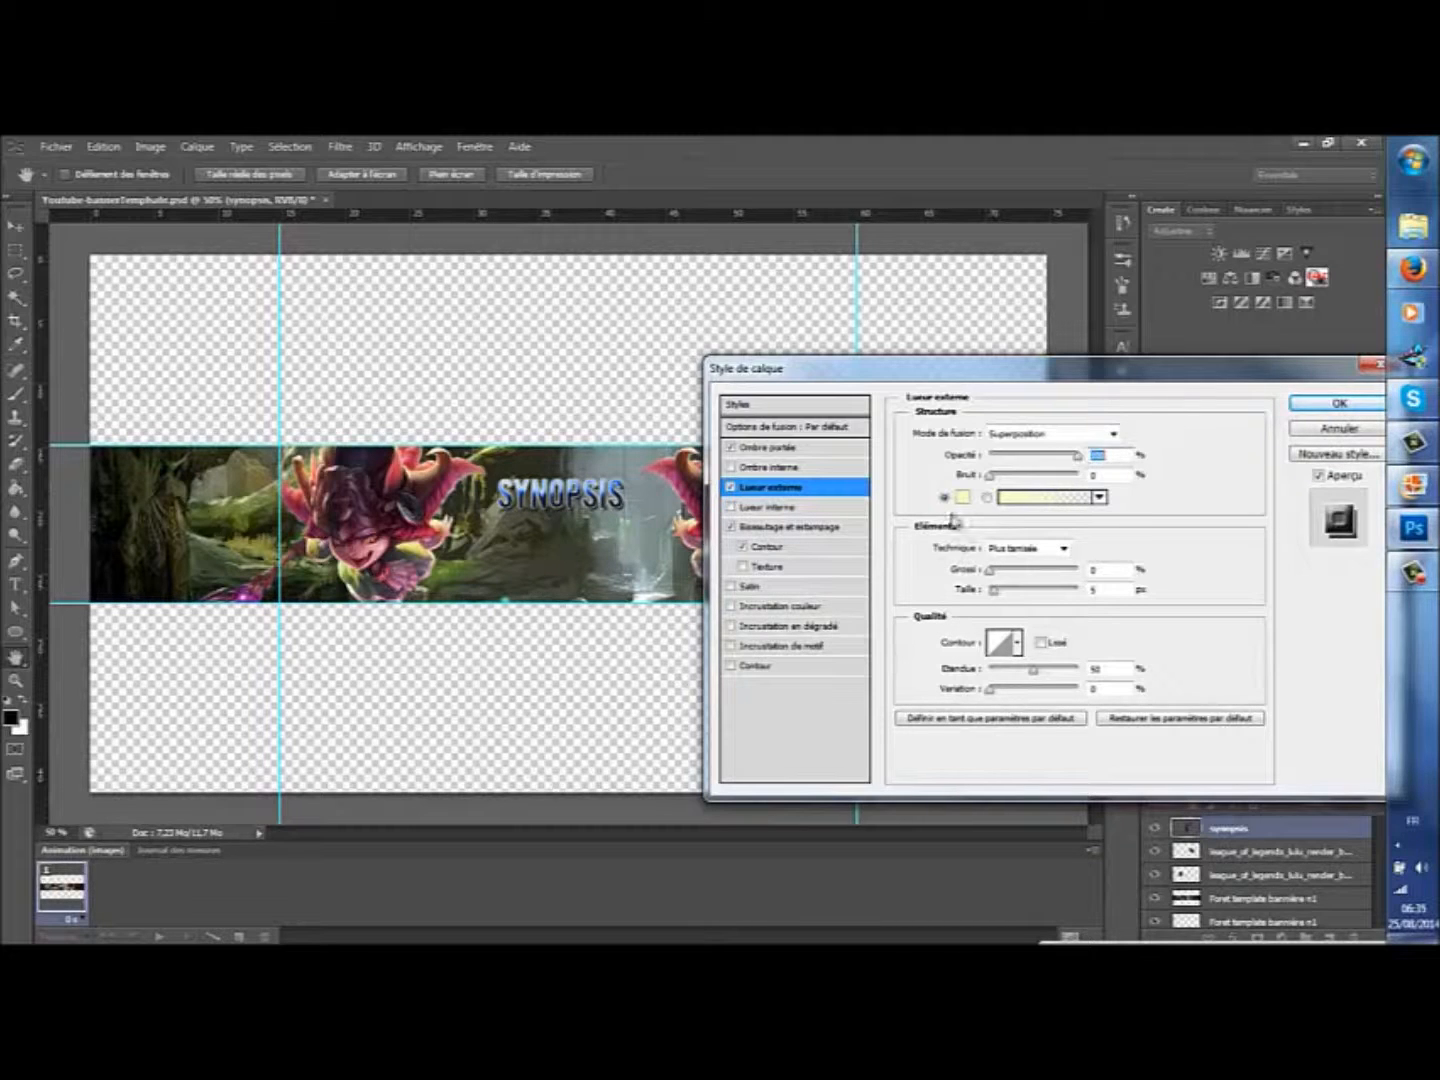
pyautogui.click(1018, 570)
pyautogui.moveTo(1016, 568); pyautogui.dragTo(966, 597)
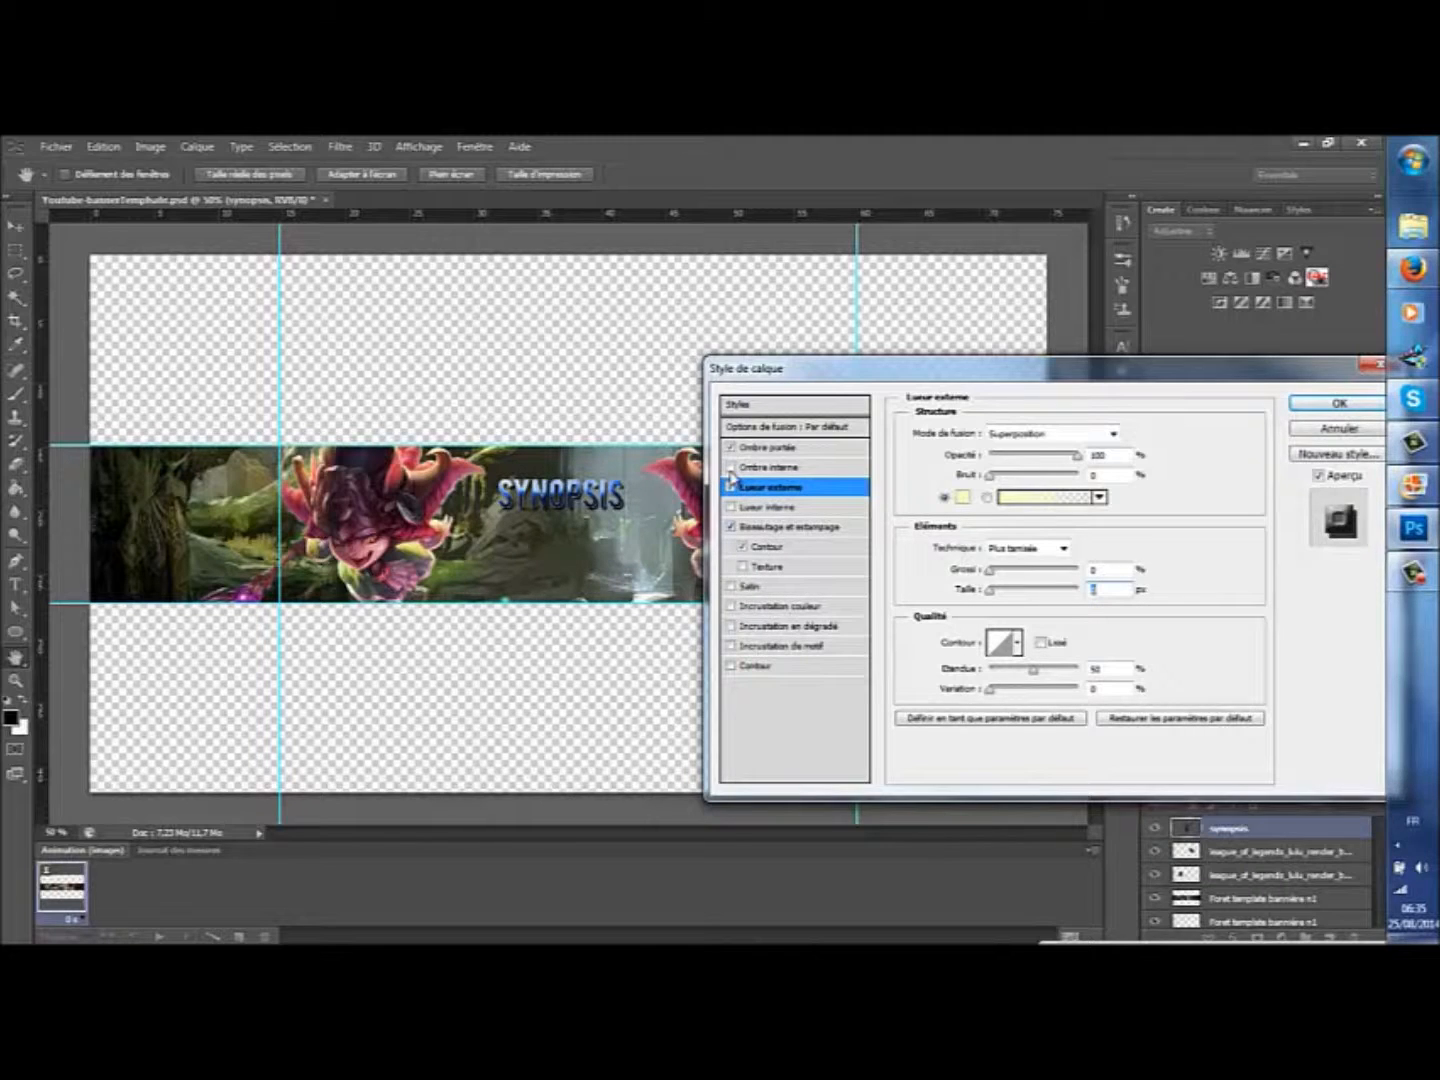
pyautogui.click(731, 487)
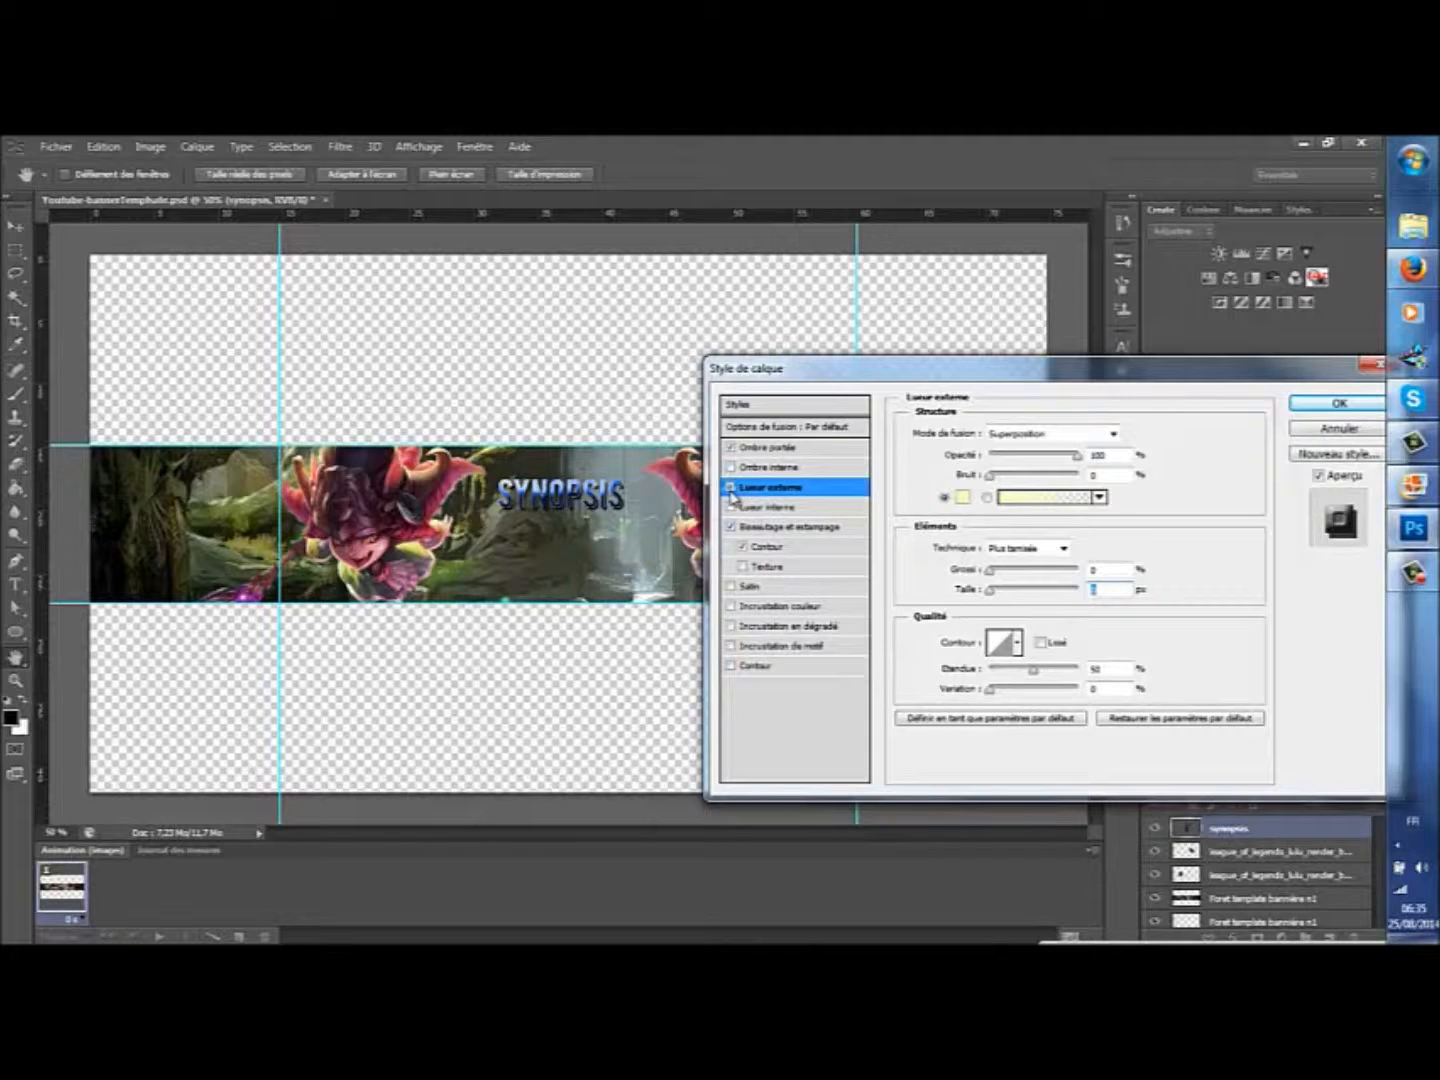
# Step: Add a black outside stroke of 5 px to the "synopsis" title and apply the layer style
pyautogui.click(731, 667)
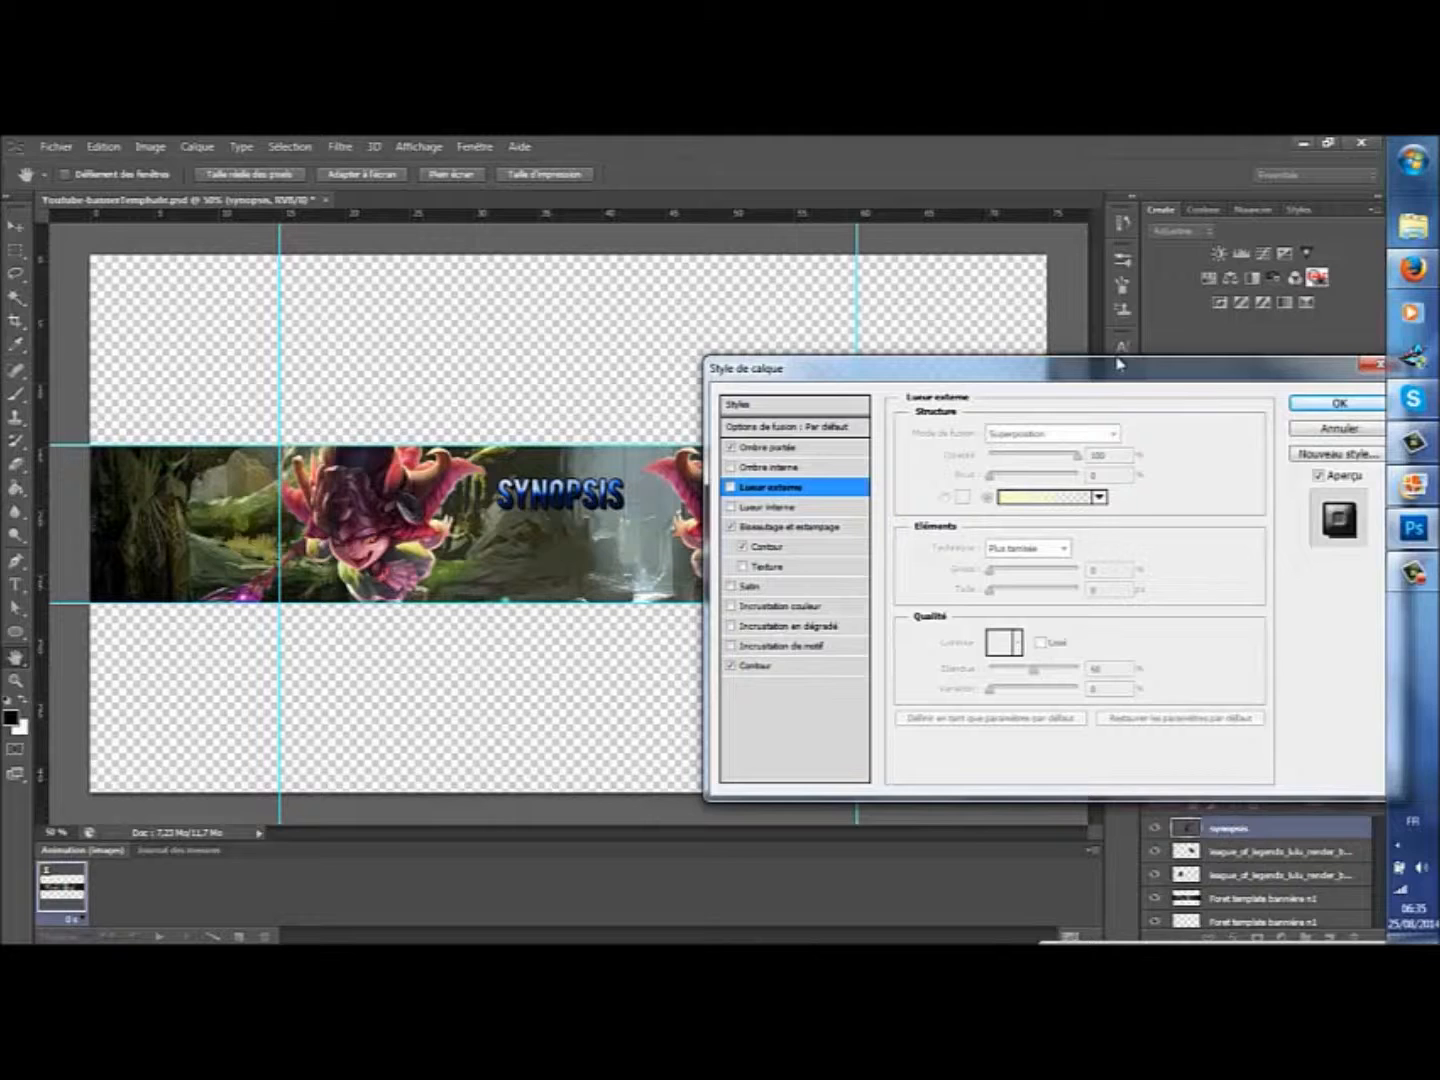
pyautogui.click(771, 666)
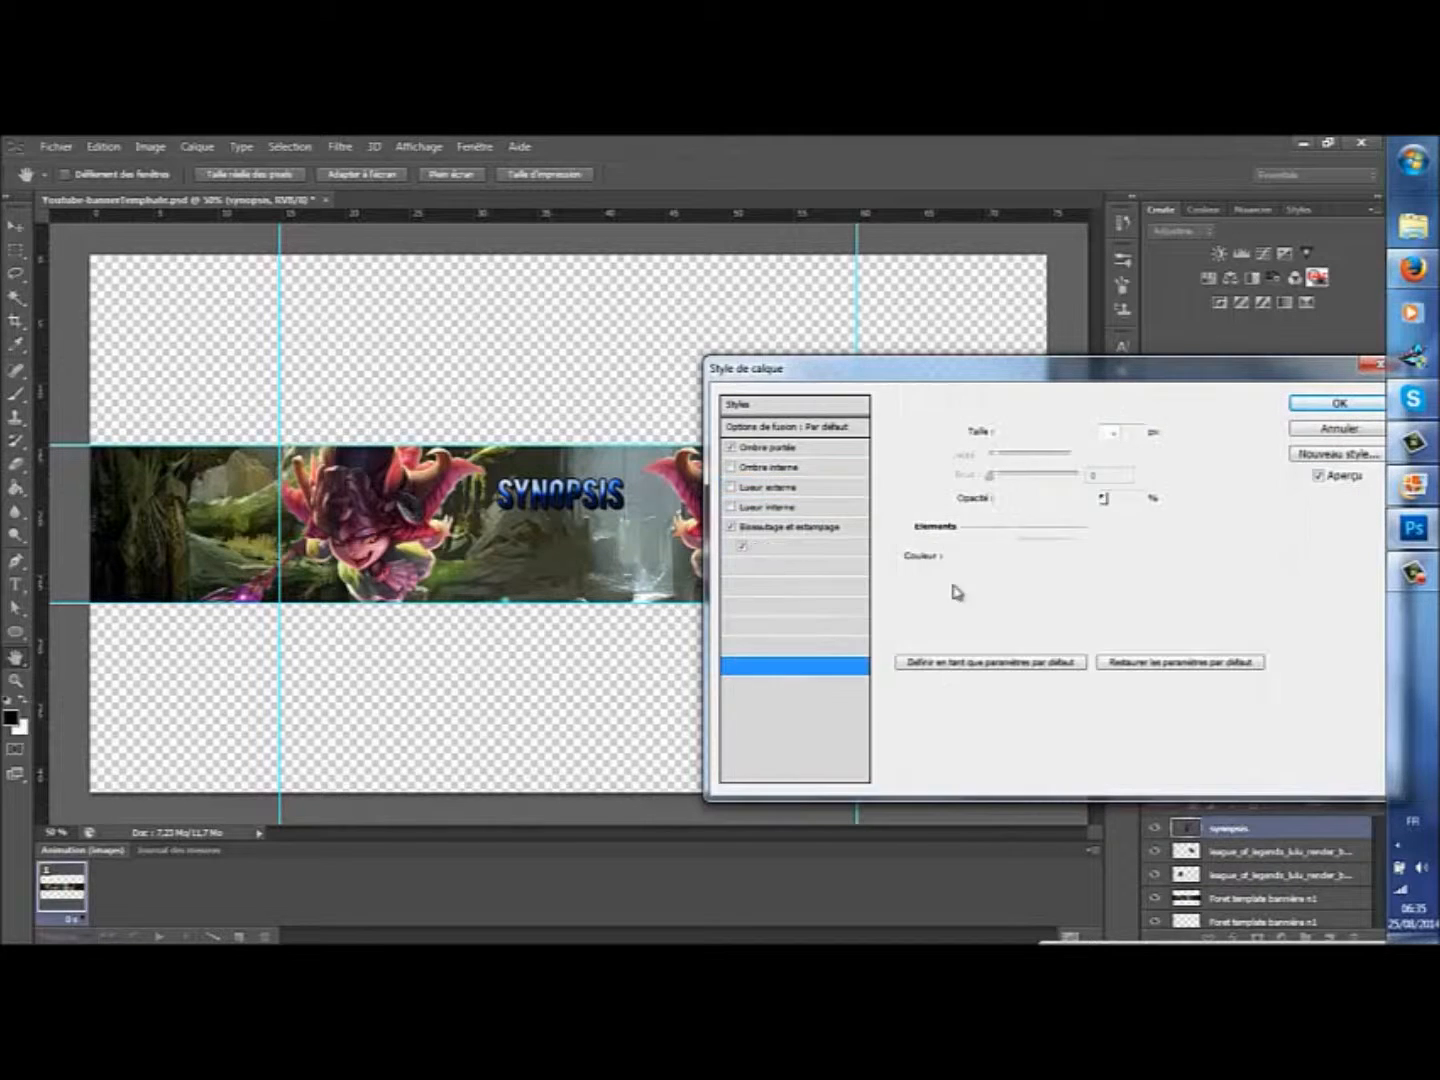
pyautogui.write('5')
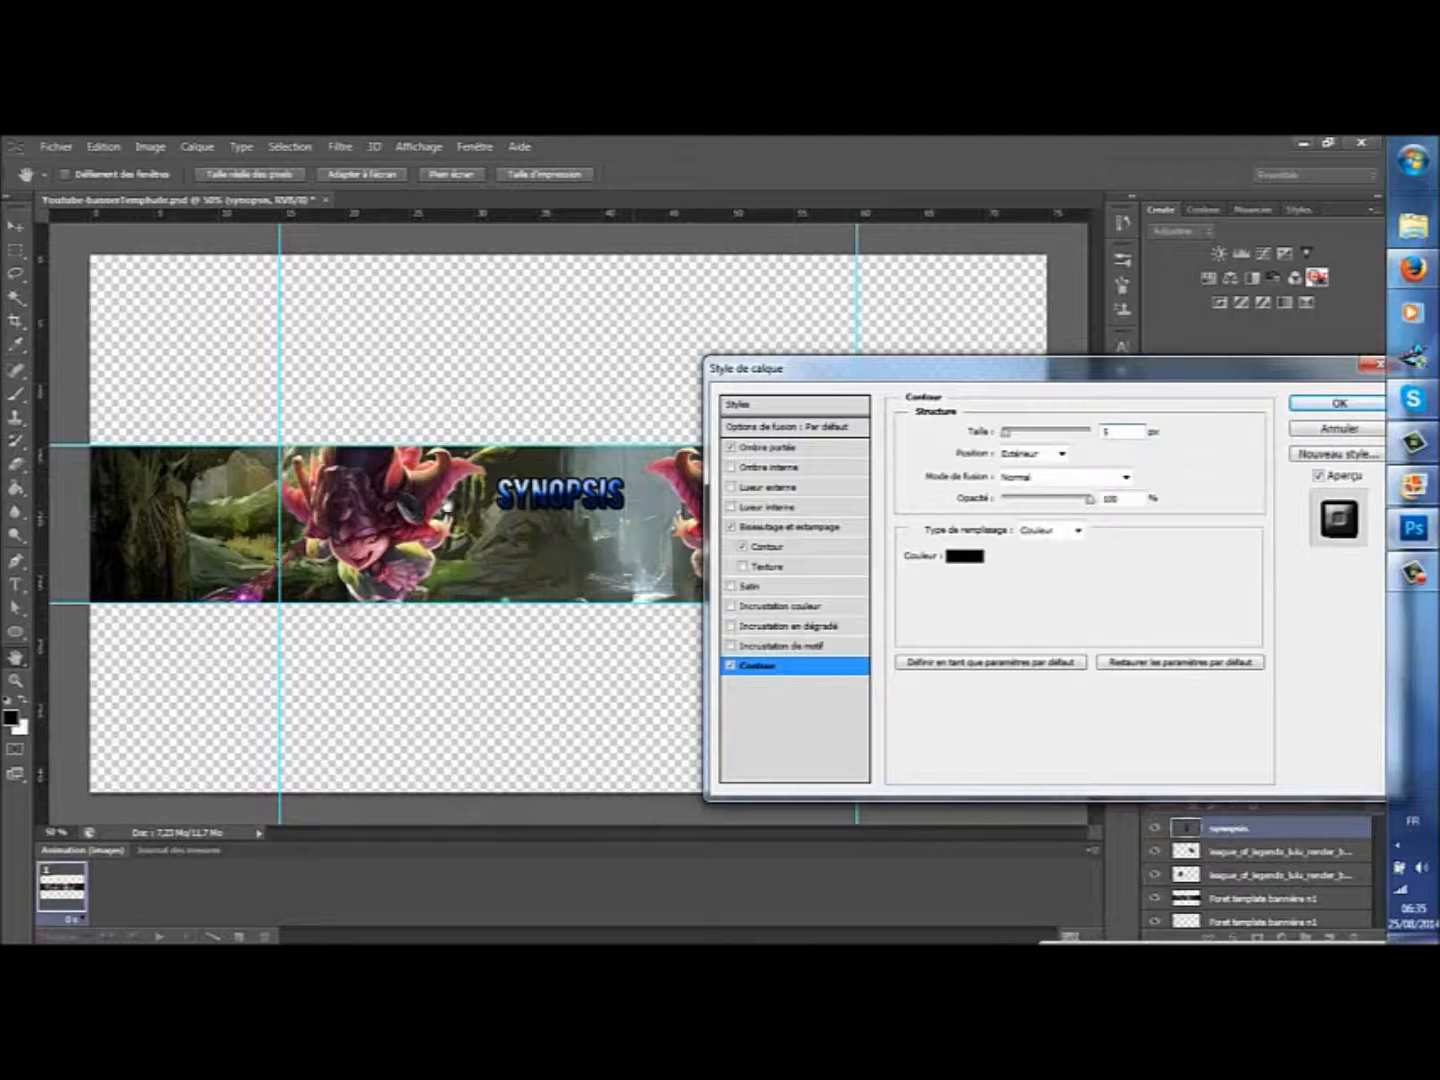
pyautogui.click(1339, 403)
# Step: Move the styled "synopsis" title slightly down within the forest strip, between the two characters
pyautogui.press('t')
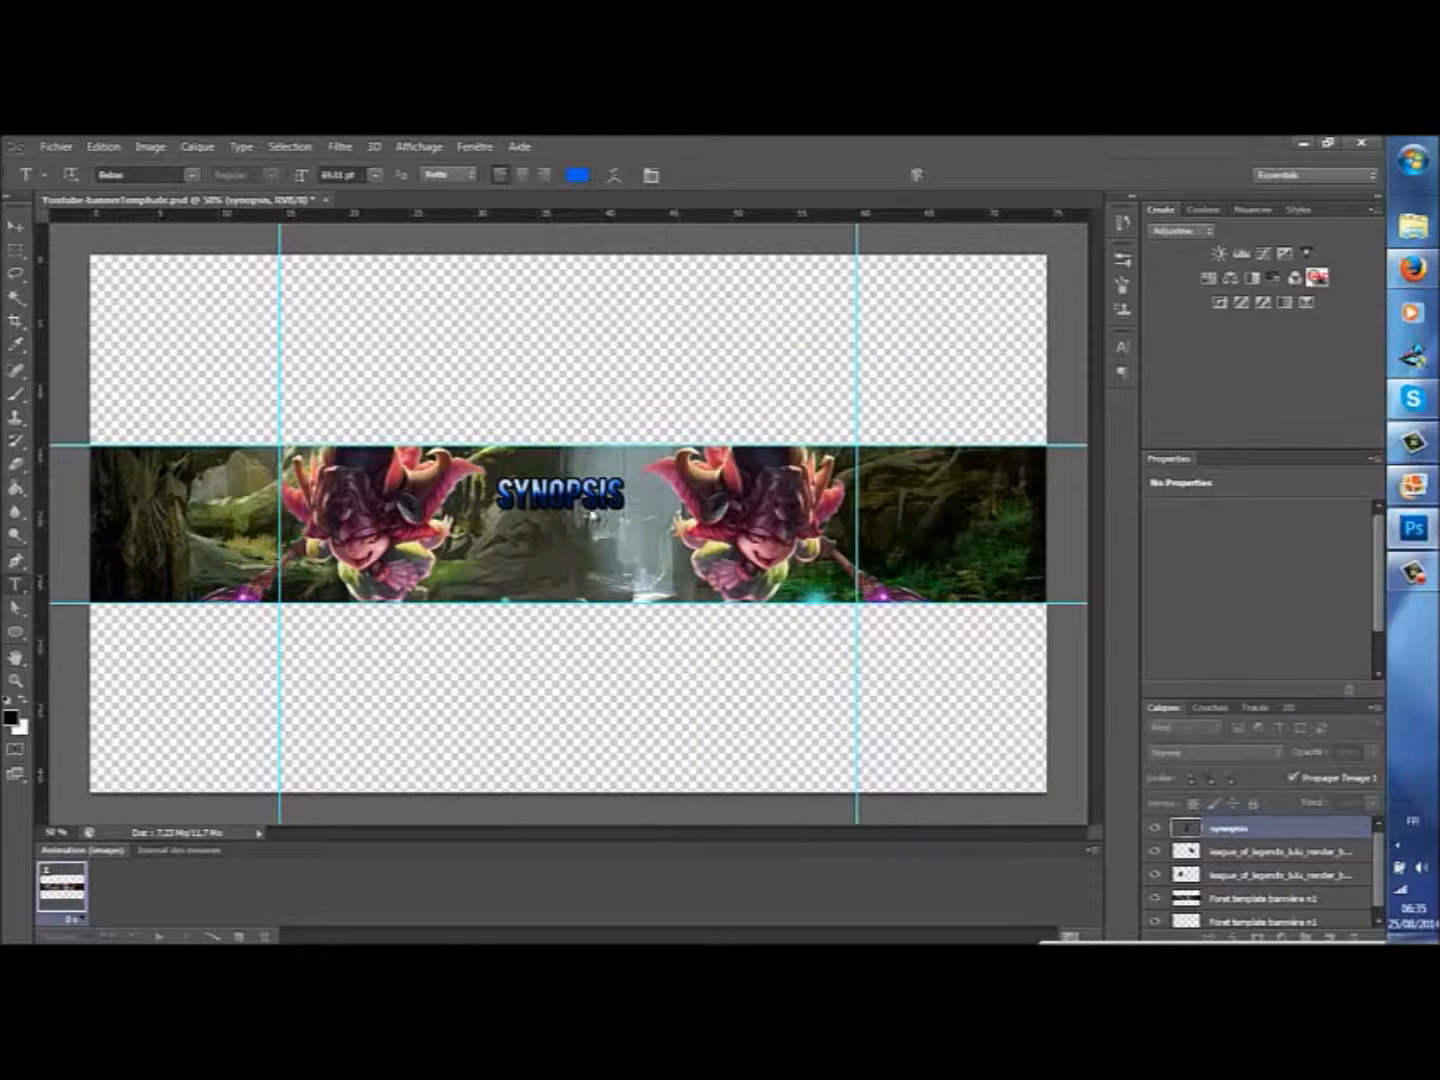
pyautogui.click(17, 227)
pyautogui.moveTo(565, 533); pyautogui.dragTo(565, 551)
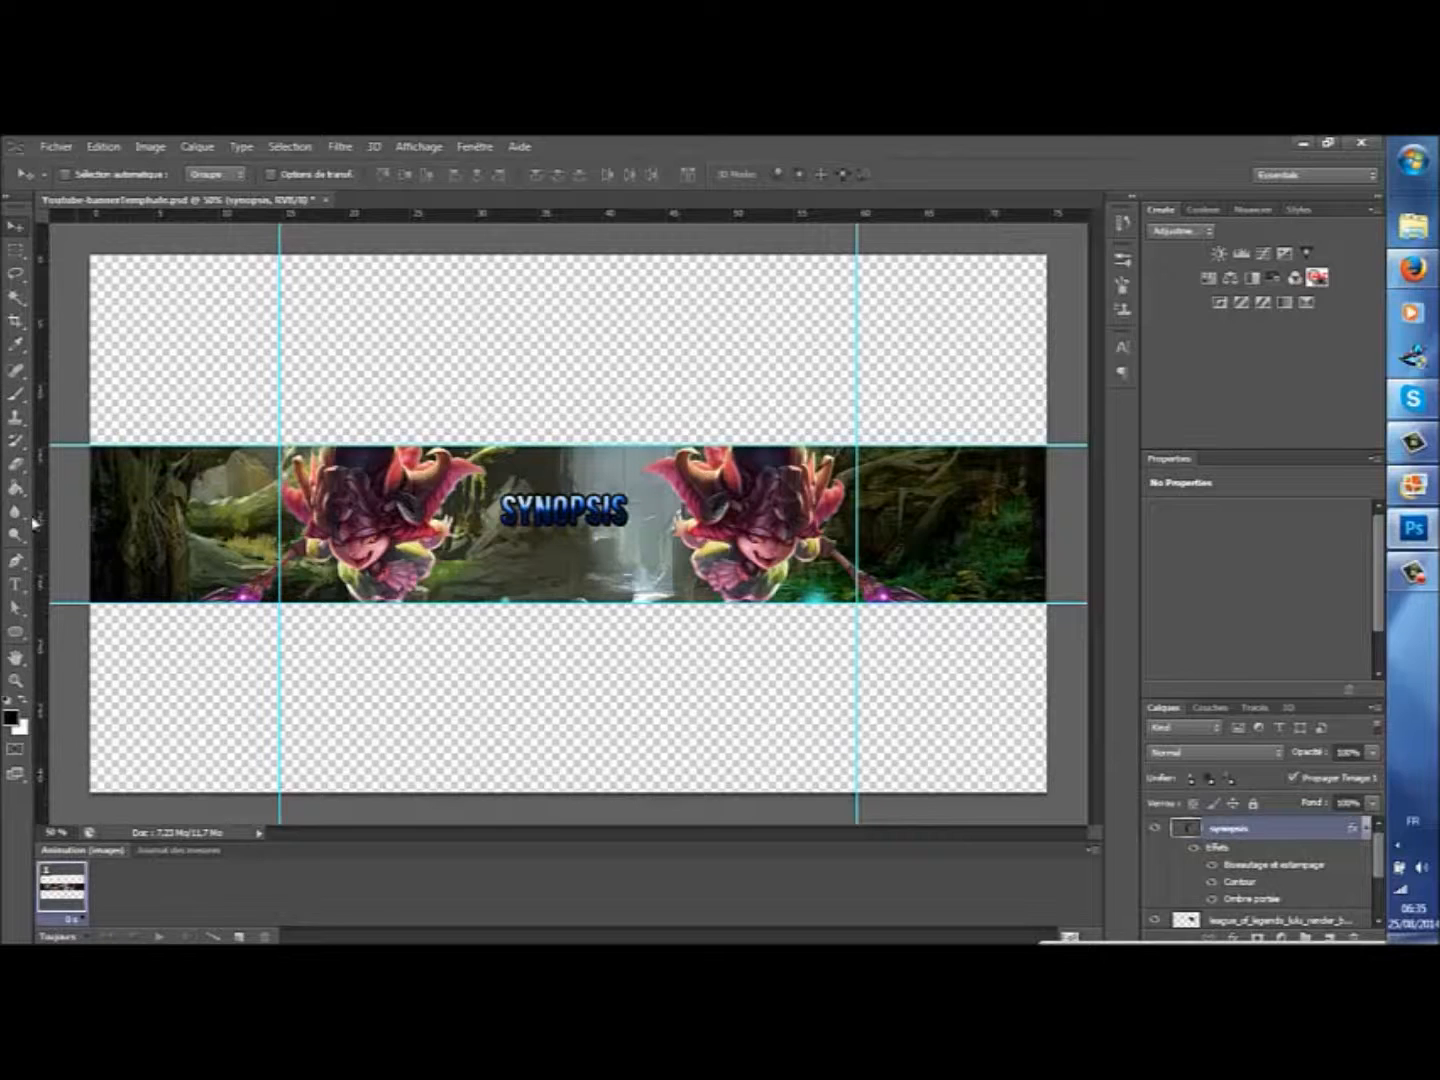
# Step: Add the blue text "Gaming" in the Bebas font at 61 pt below the "synopsis" title
pyautogui.click(15, 585)
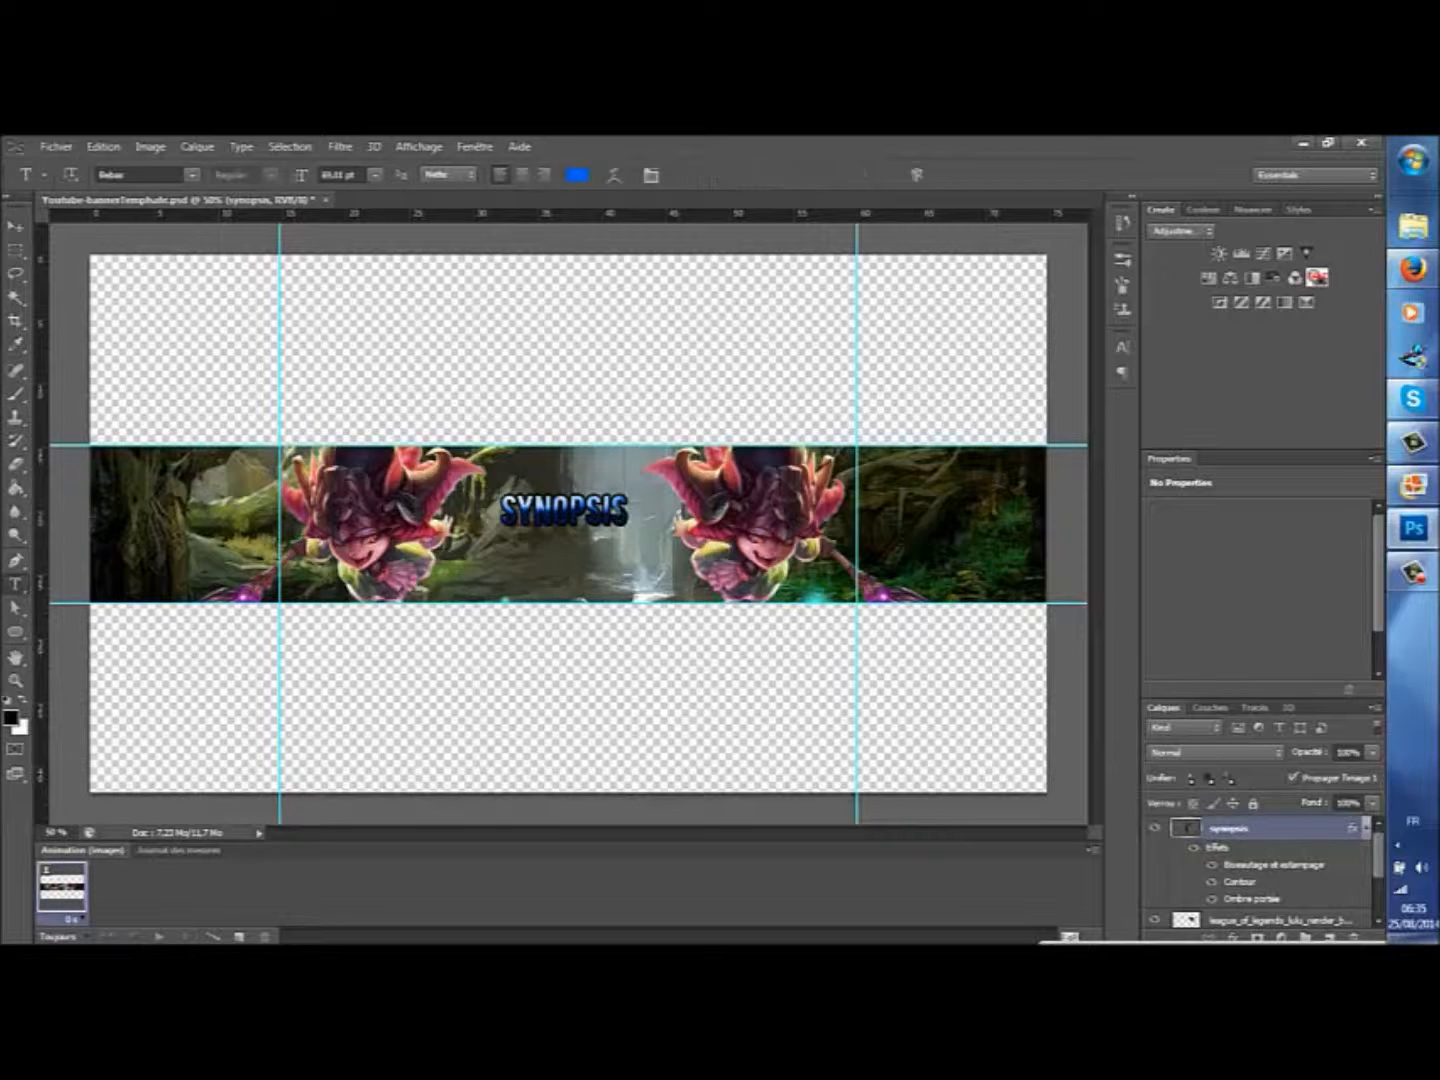
pyautogui.click(530, 563)
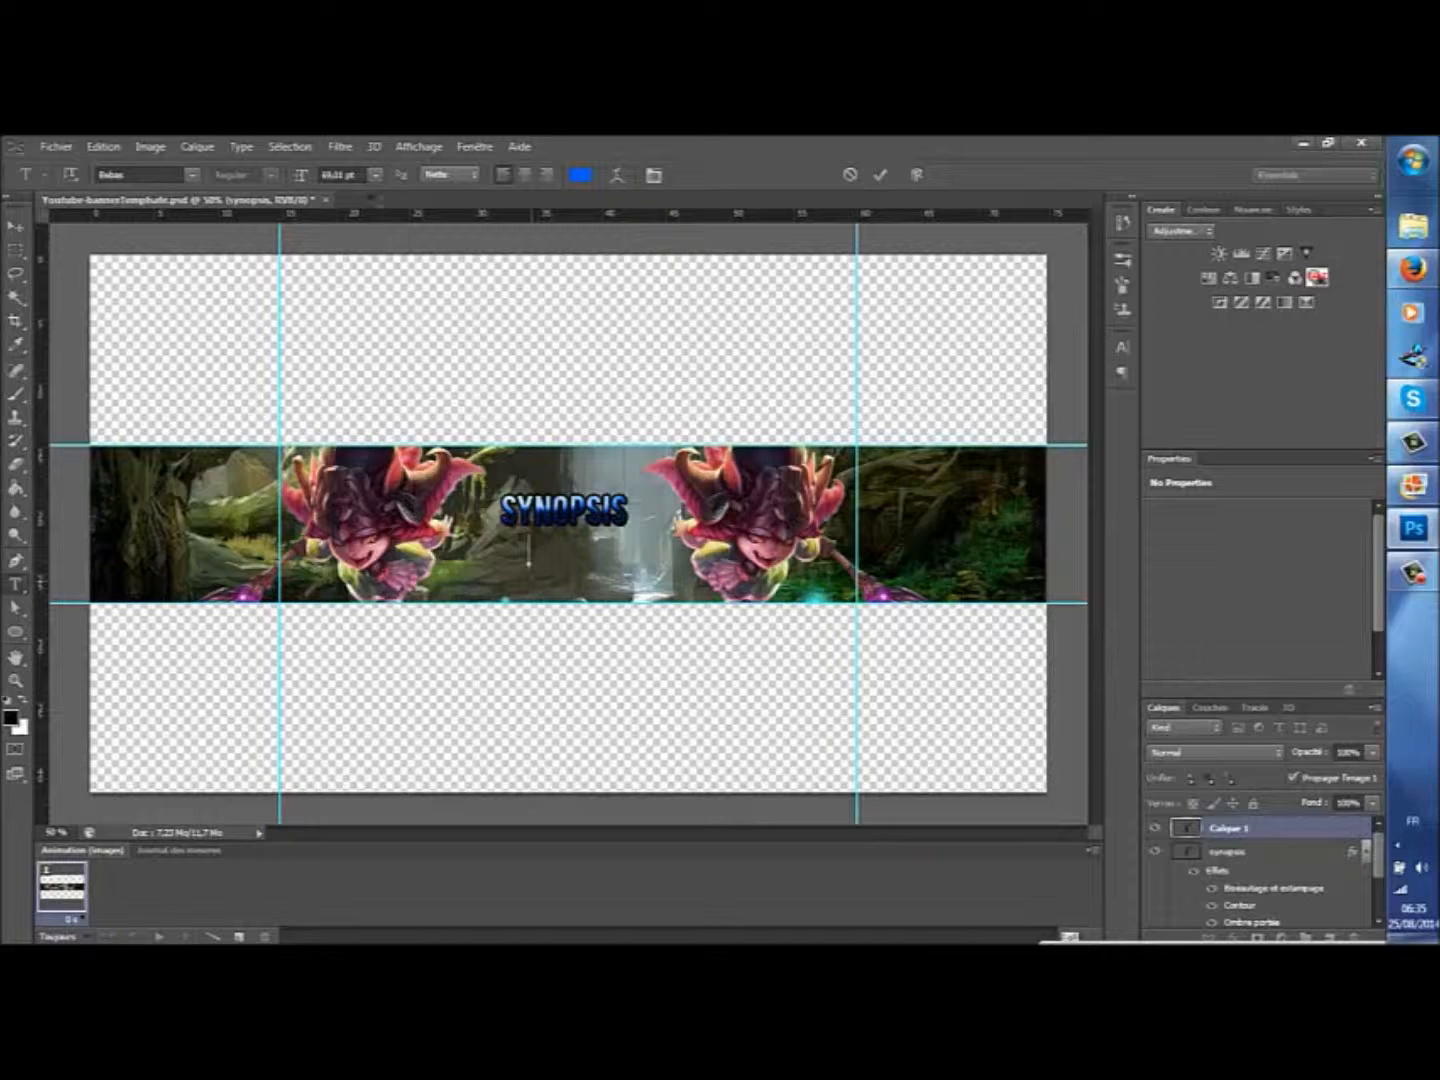
pyautogui.click(375, 176)
pyautogui.click(337, 175)
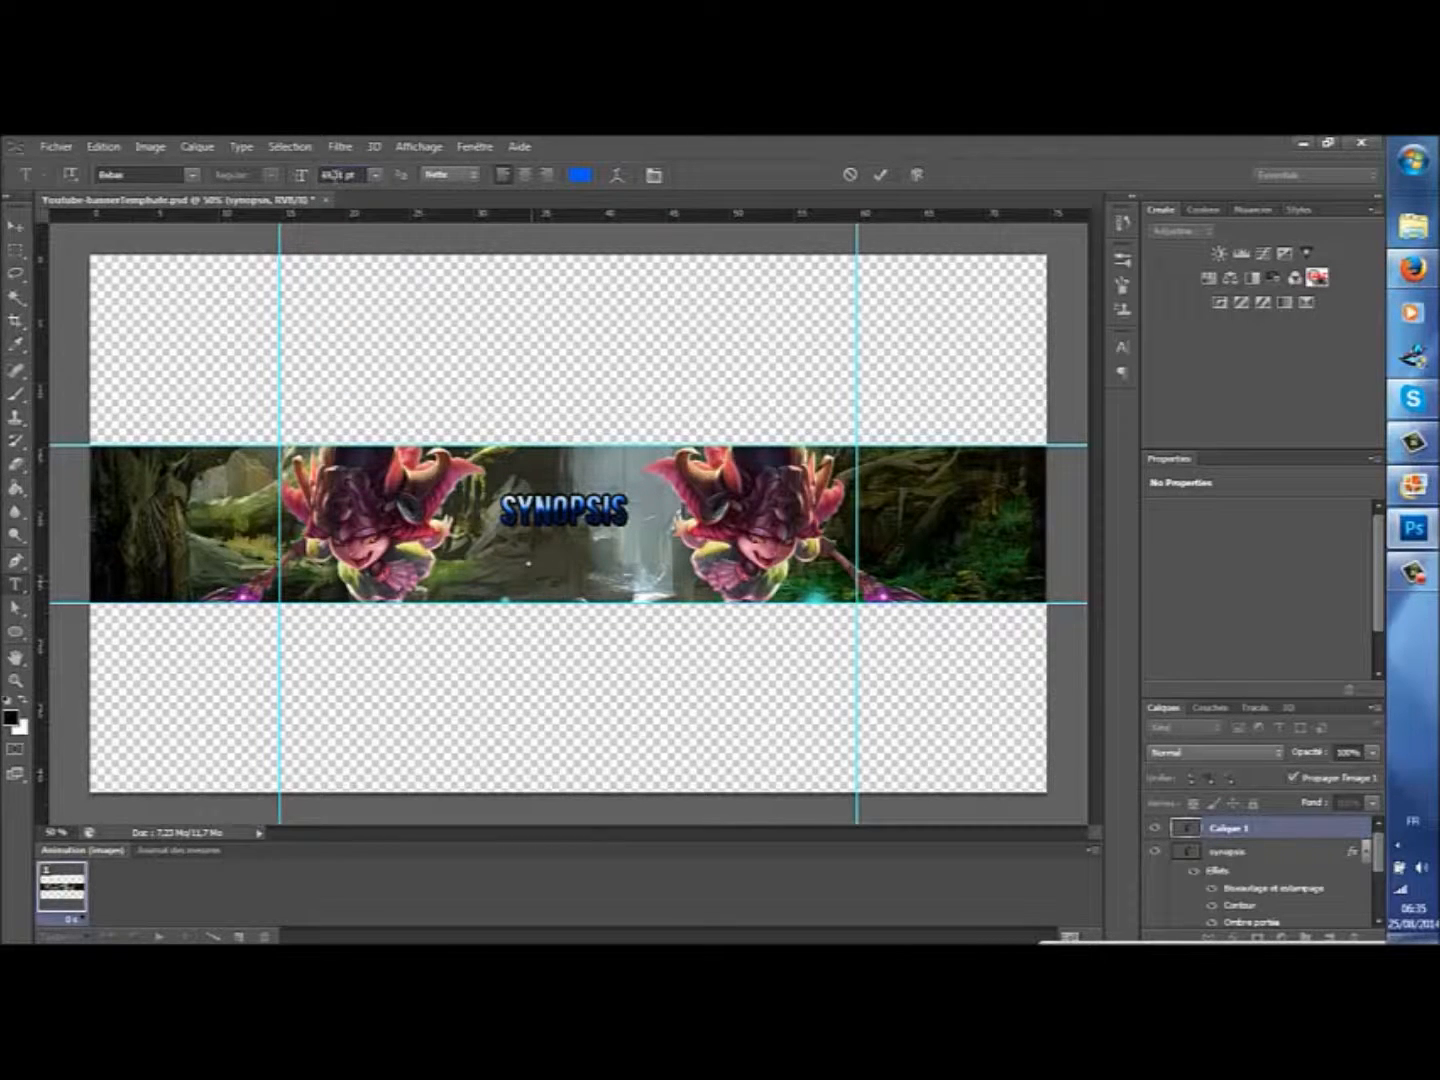
pyautogui.moveTo(355, 176); pyautogui.dragTo(286, 185)
pyautogui.press('BackSpace')
pyautogui.press('capslock')
pyautogui.write('GA')
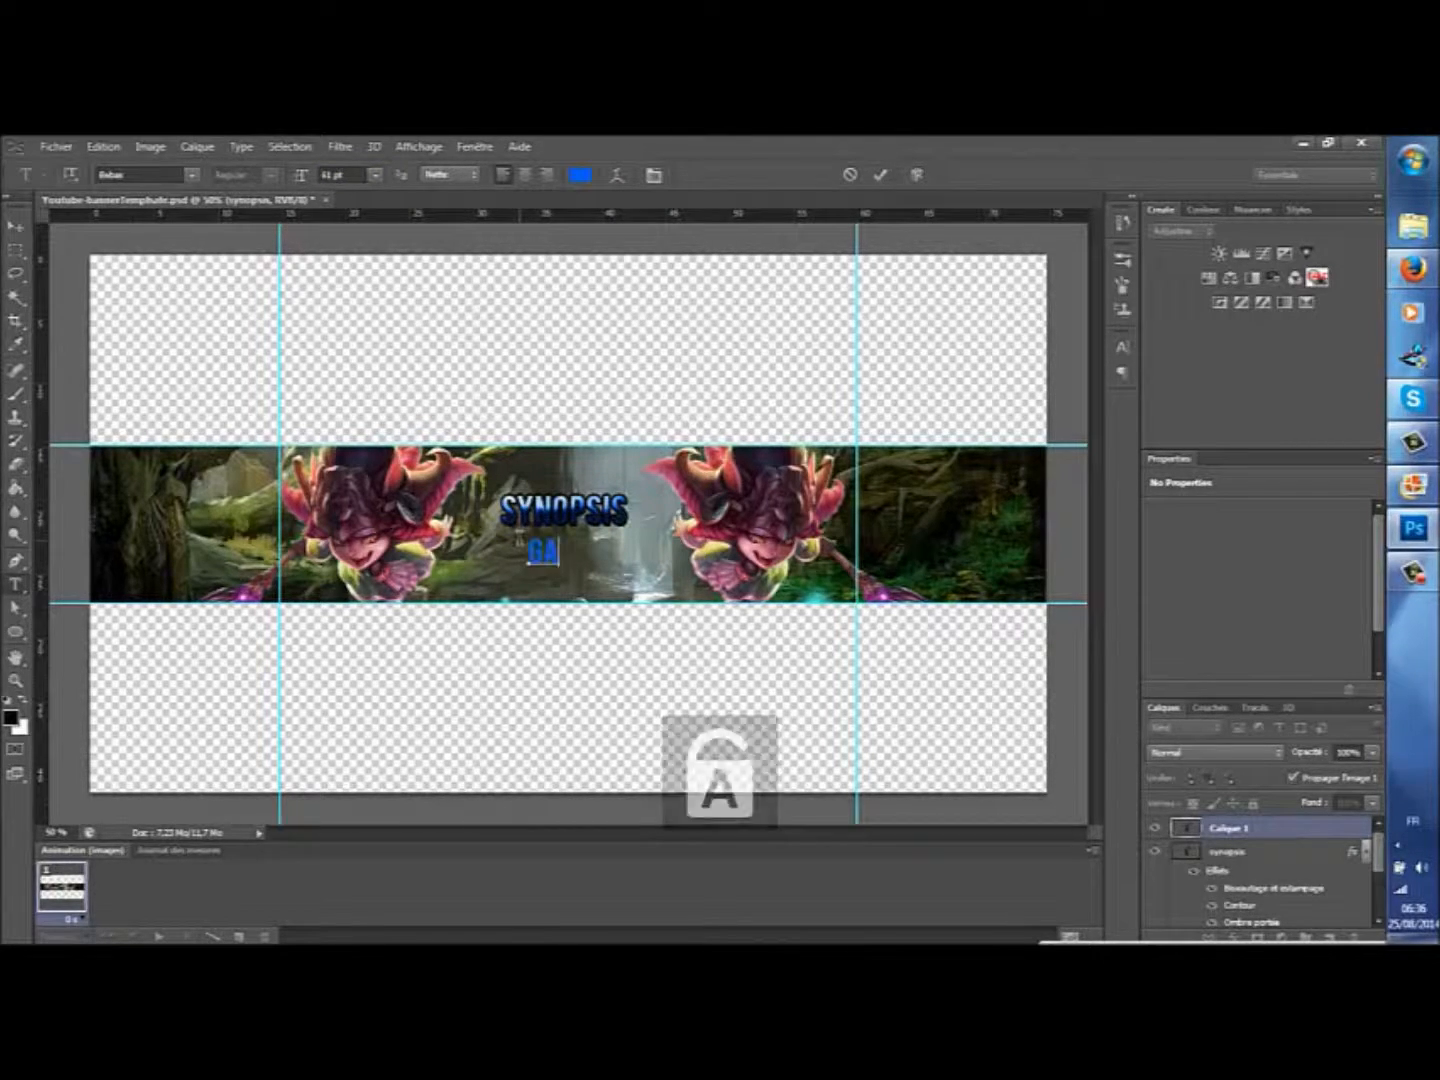
pyautogui.write('MING')
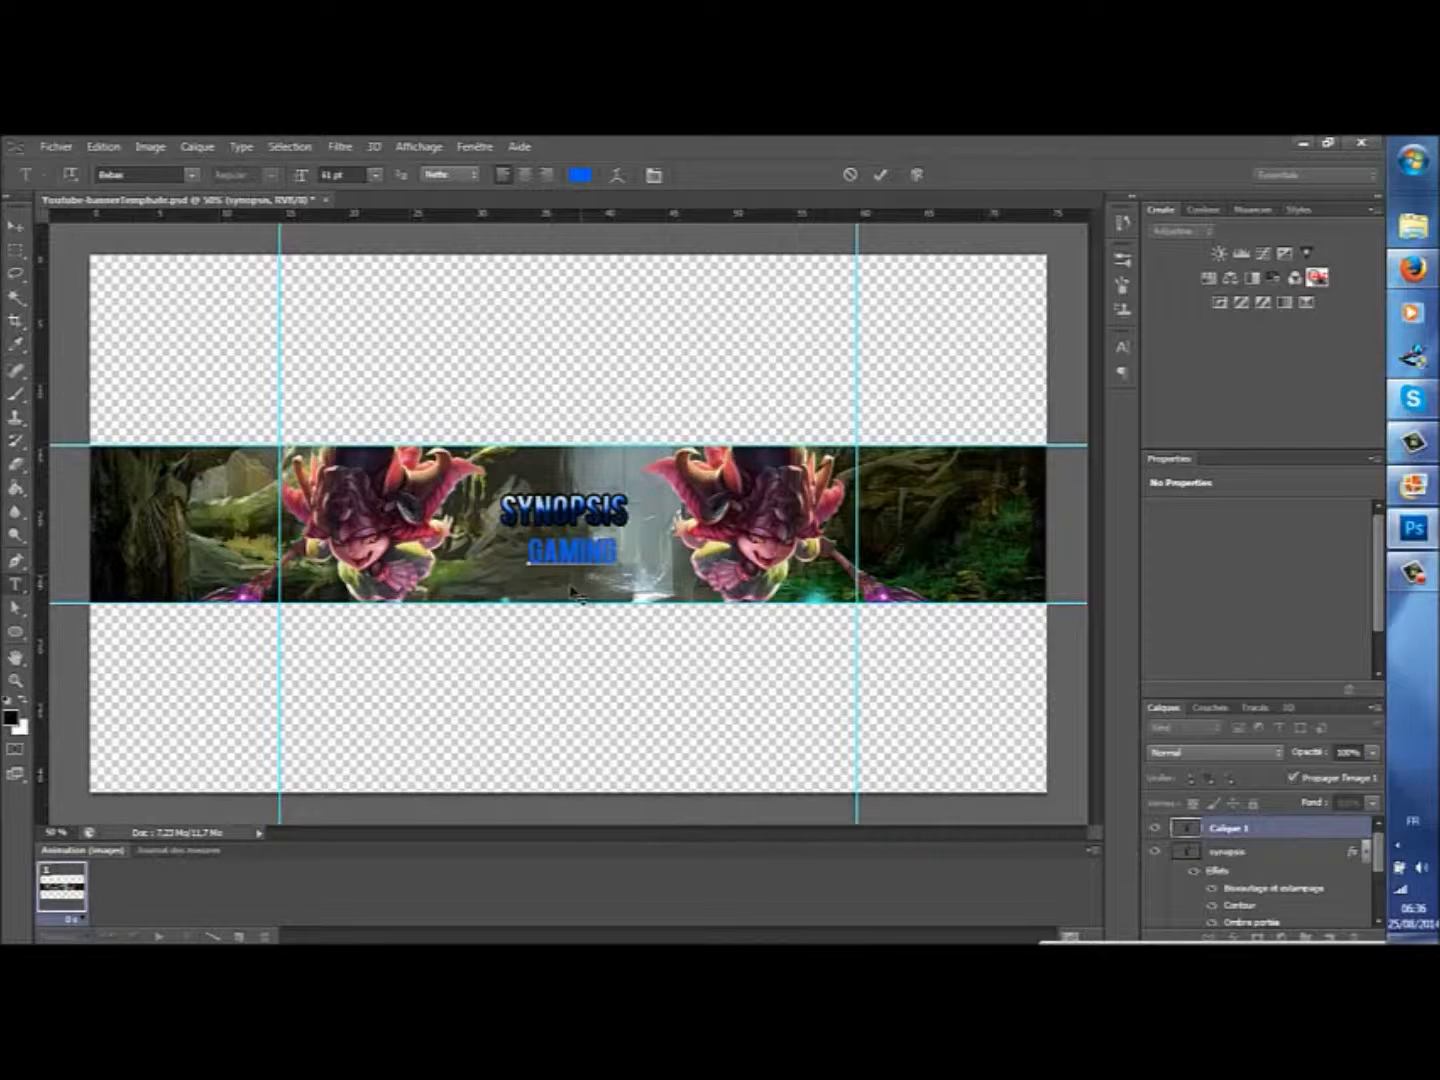
# Step: Center the "Gaming" text under the "synopsis" title and commit it
pyautogui.moveTo(567, 587); pyautogui.dragTo(573, 585)
pyautogui.moveTo(574, 587); pyautogui.dragTo(572, 583)
pyautogui.click(1337, 836)
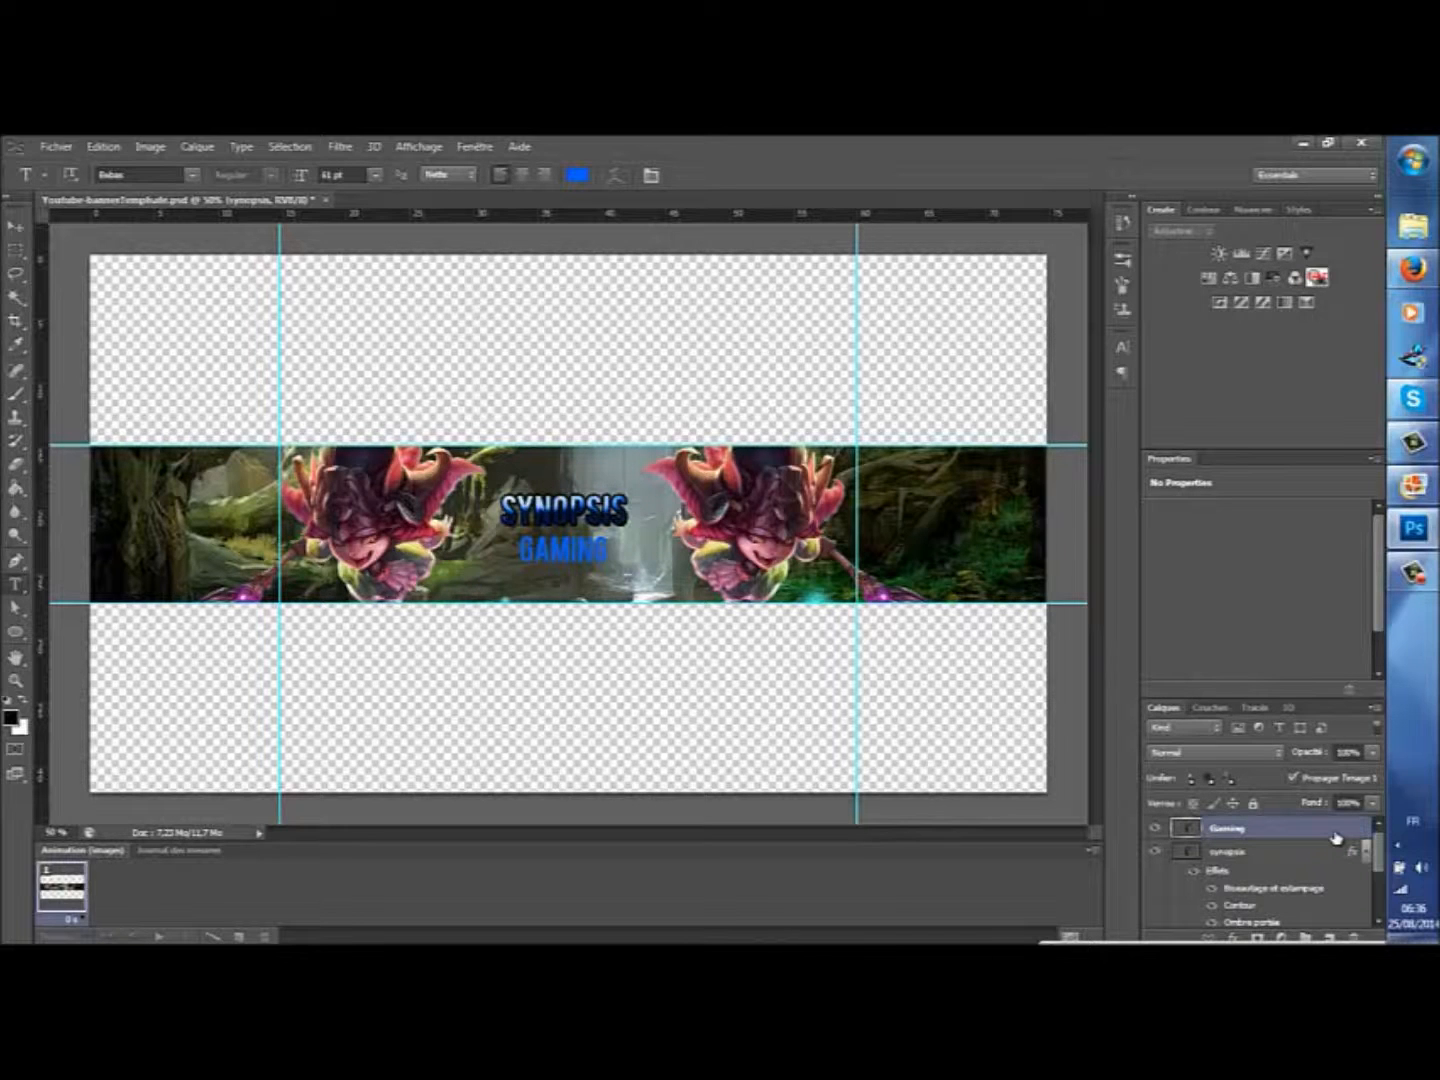
# Step: Add a drop shadow to the "Gaming" layer with 100% opacity, 7 px distance, 13% spread and 0 px size
pyautogui.doubleClick(1337, 836)
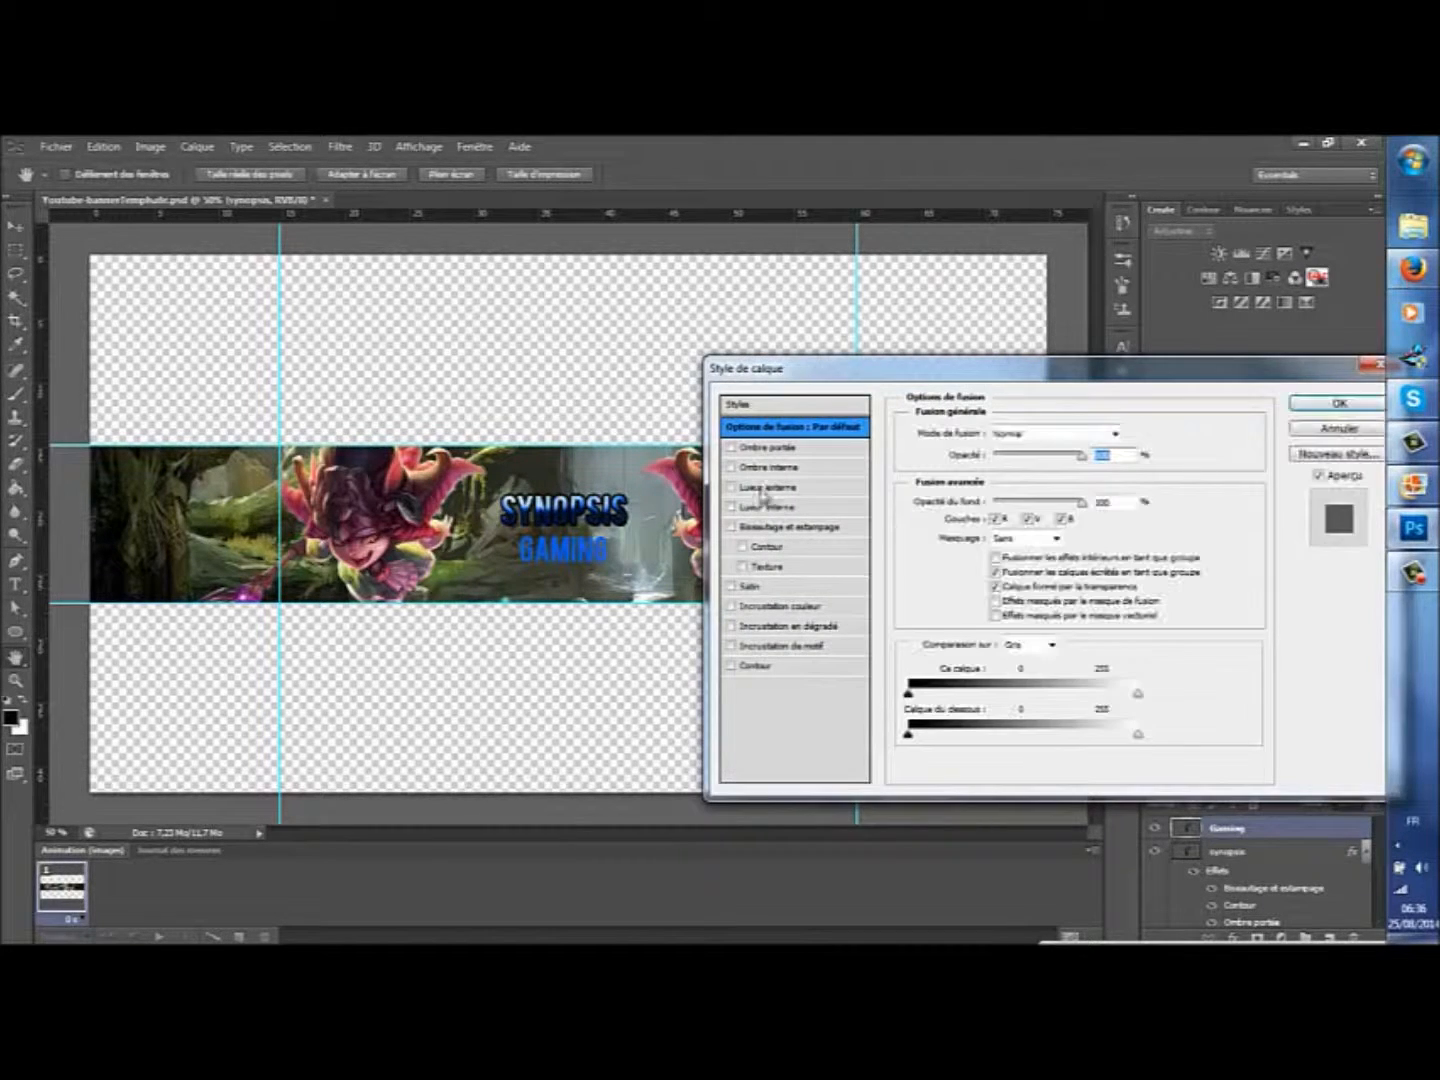
pyautogui.click(748, 449)
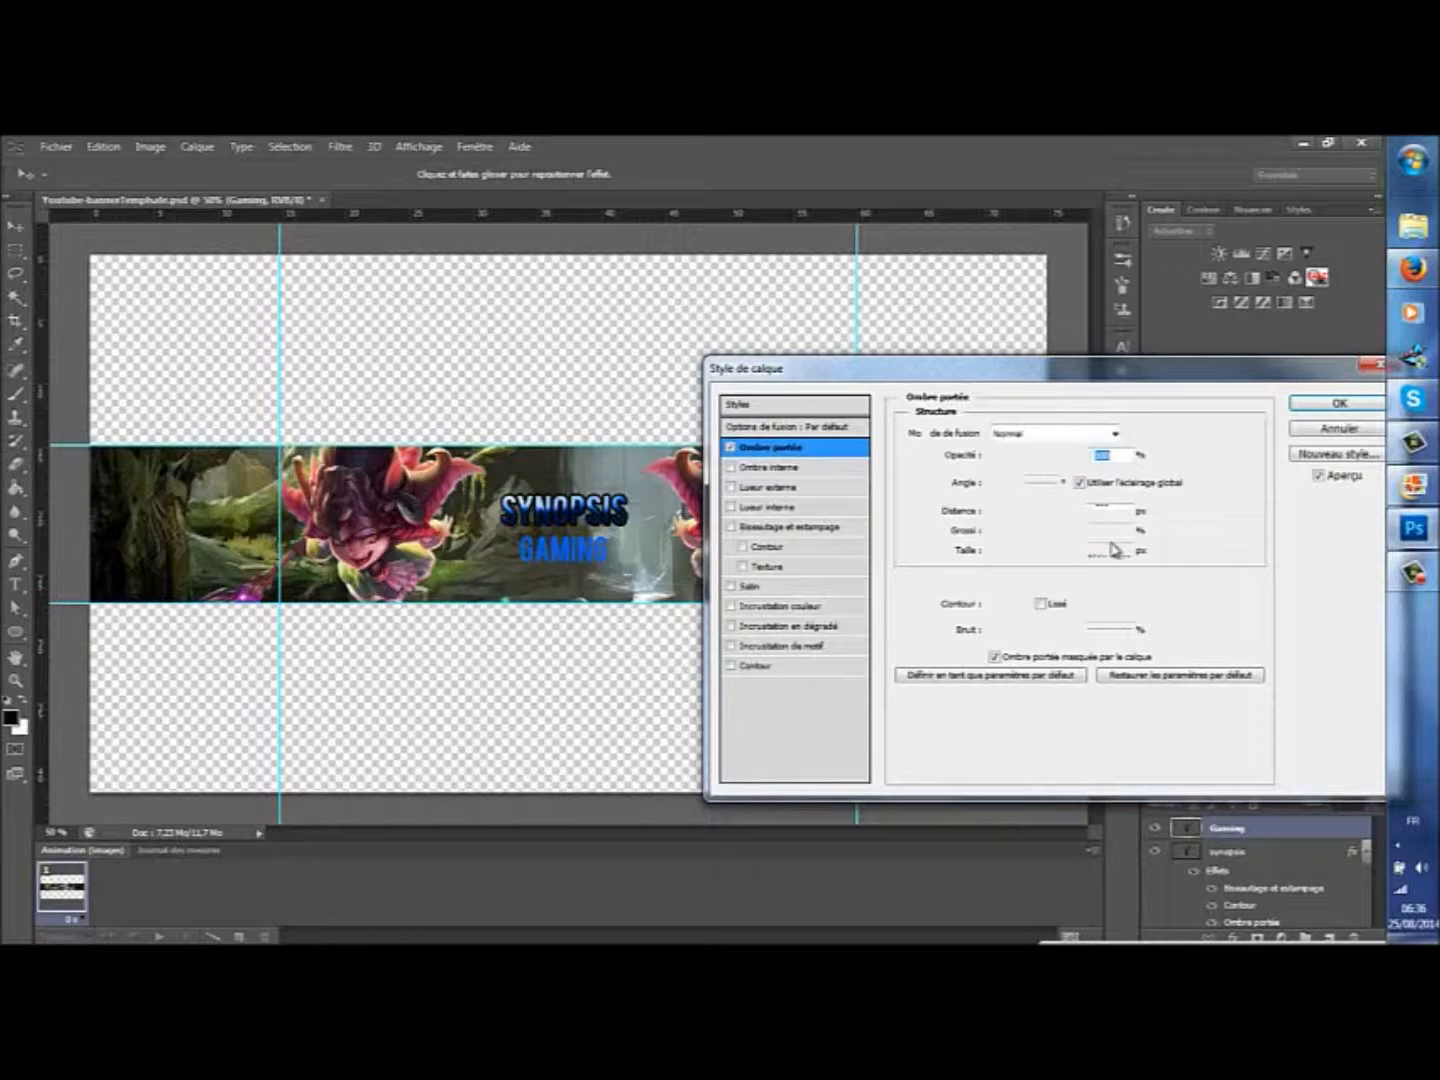
pyautogui.moveTo(994, 553); pyautogui.dragTo(949, 552)
pyautogui.doubleClick(1124, 516)
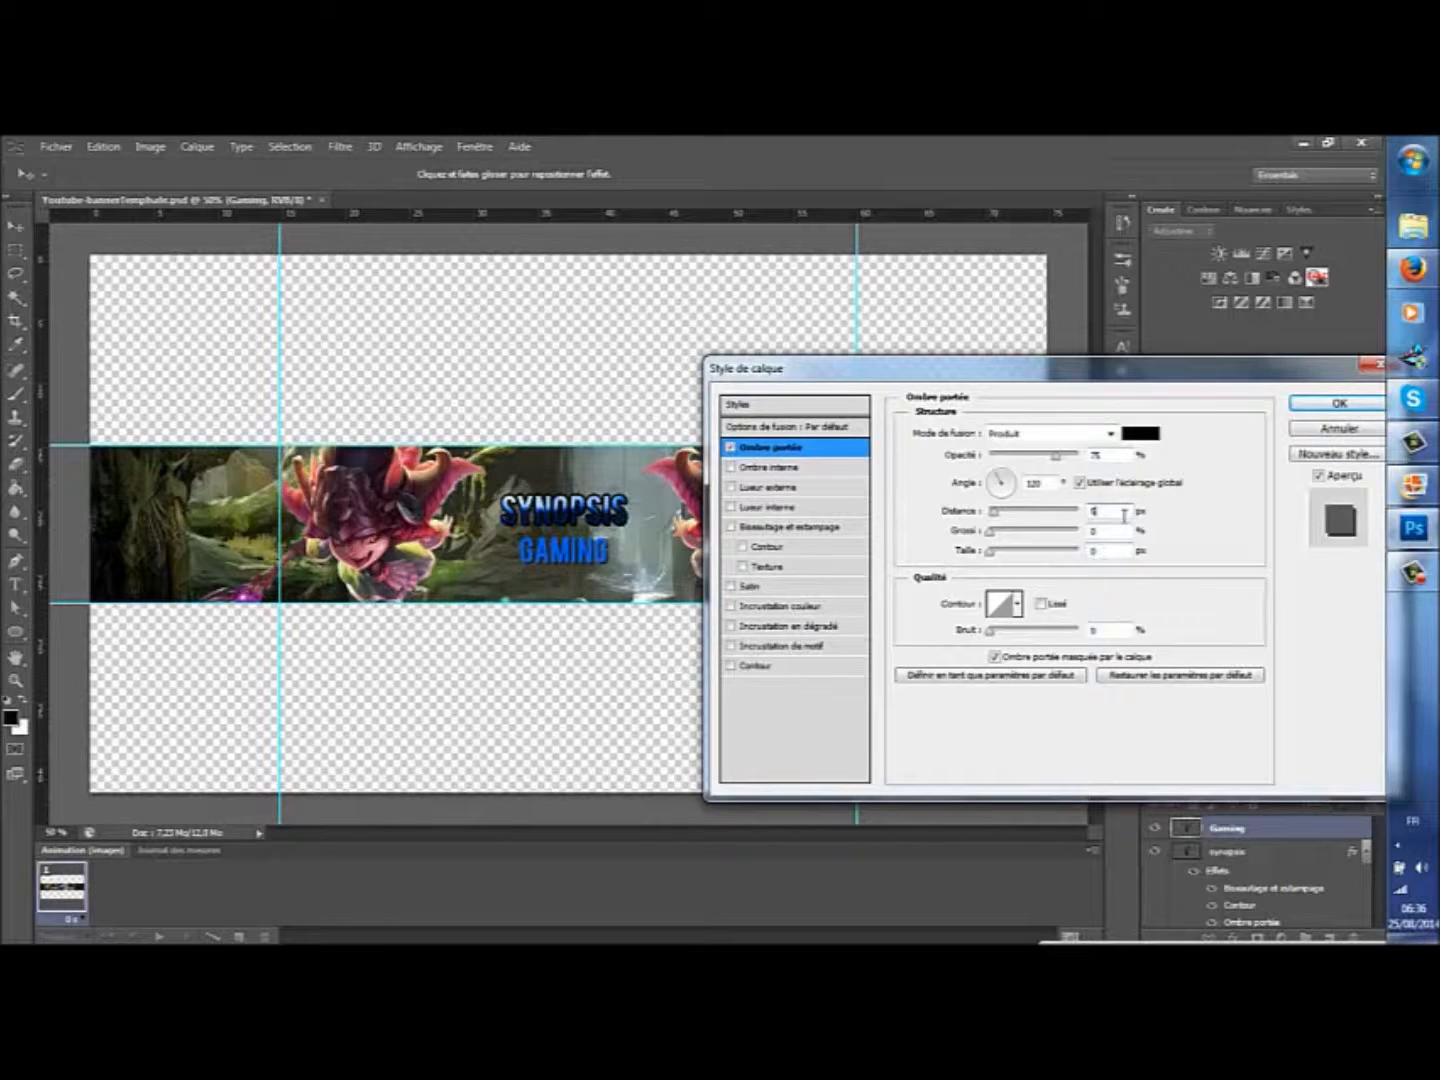
pyautogui.write('7')
pyautogui.click(1103, 531)
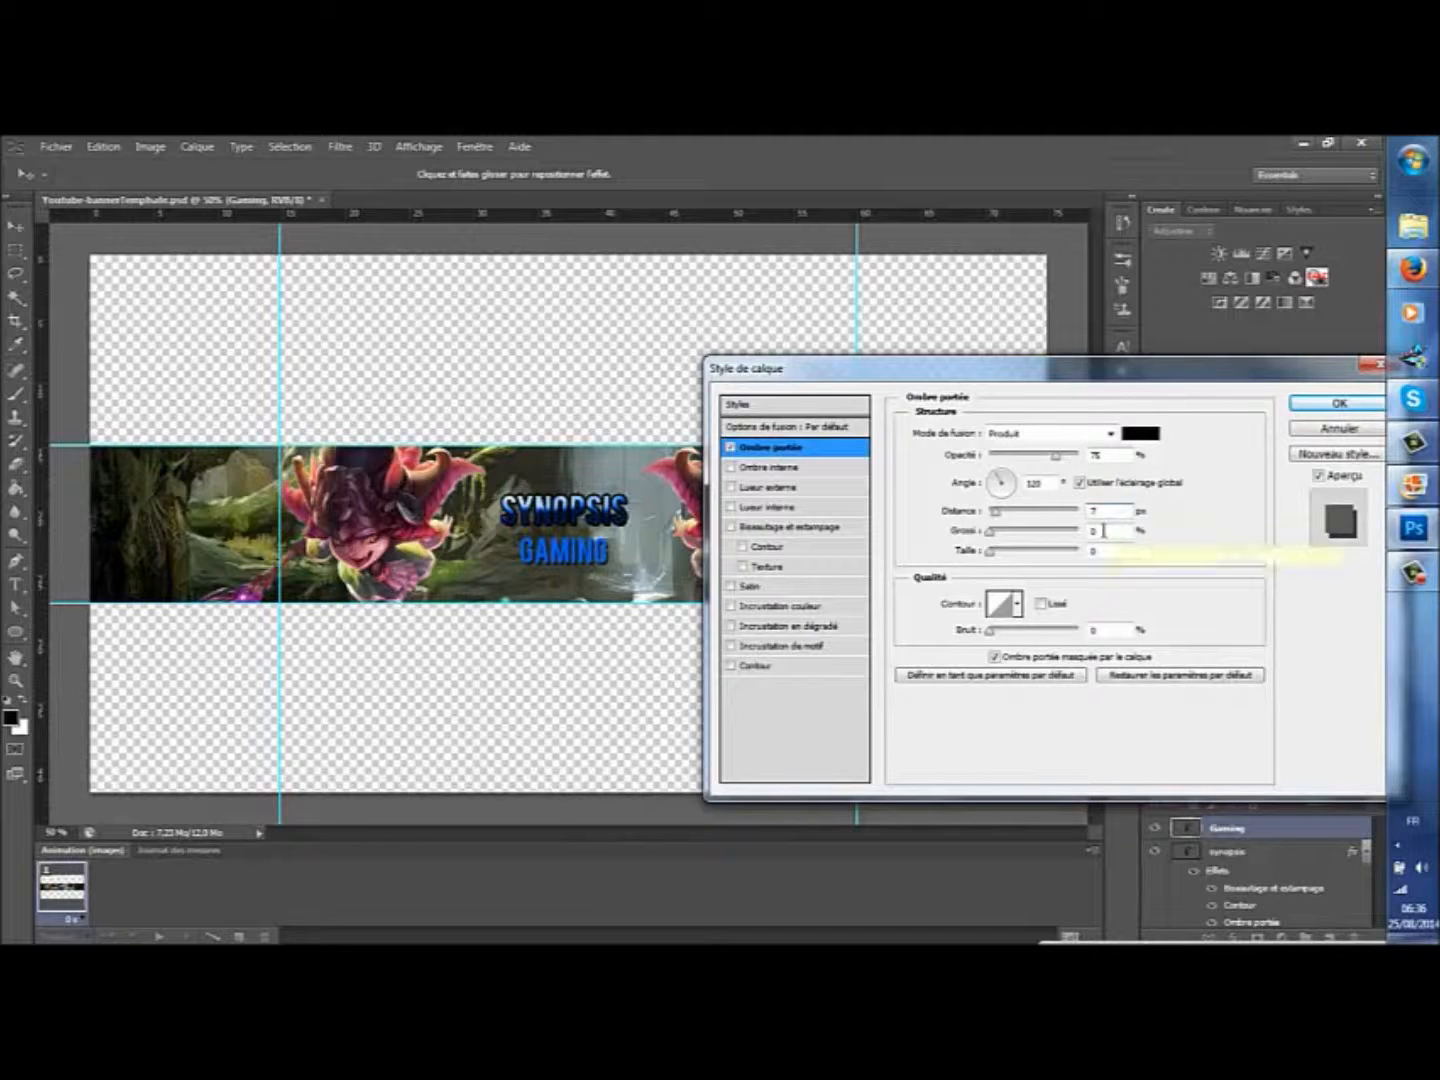
pyautogui.write('12')
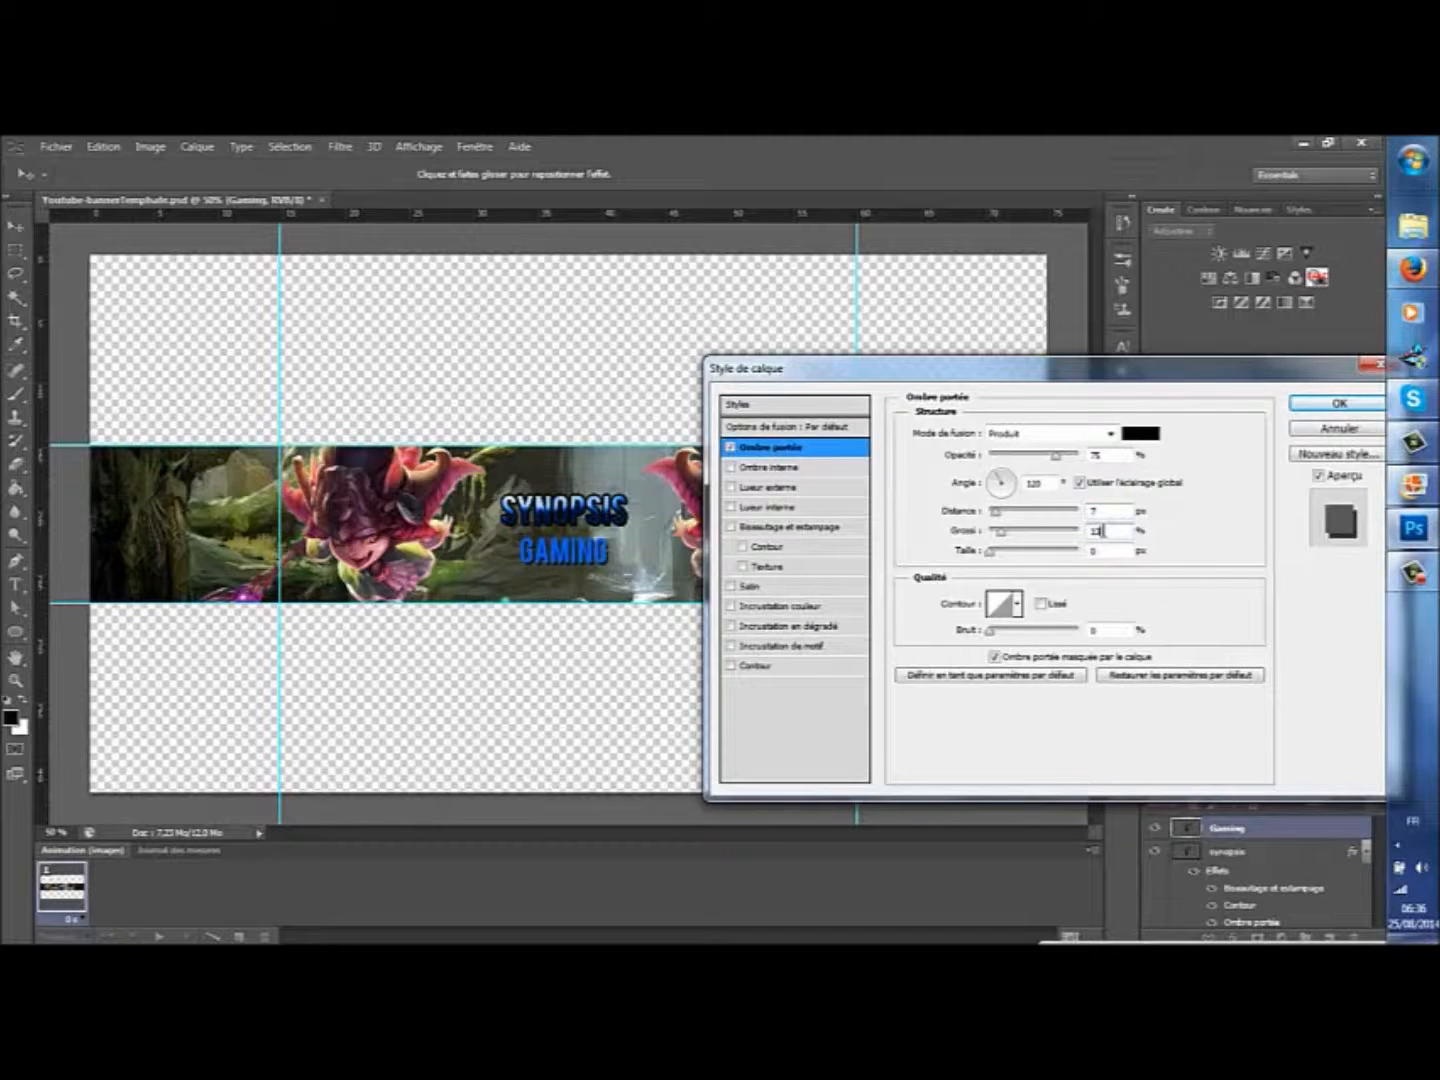
pyautogui.doubleClick(1095, 455)
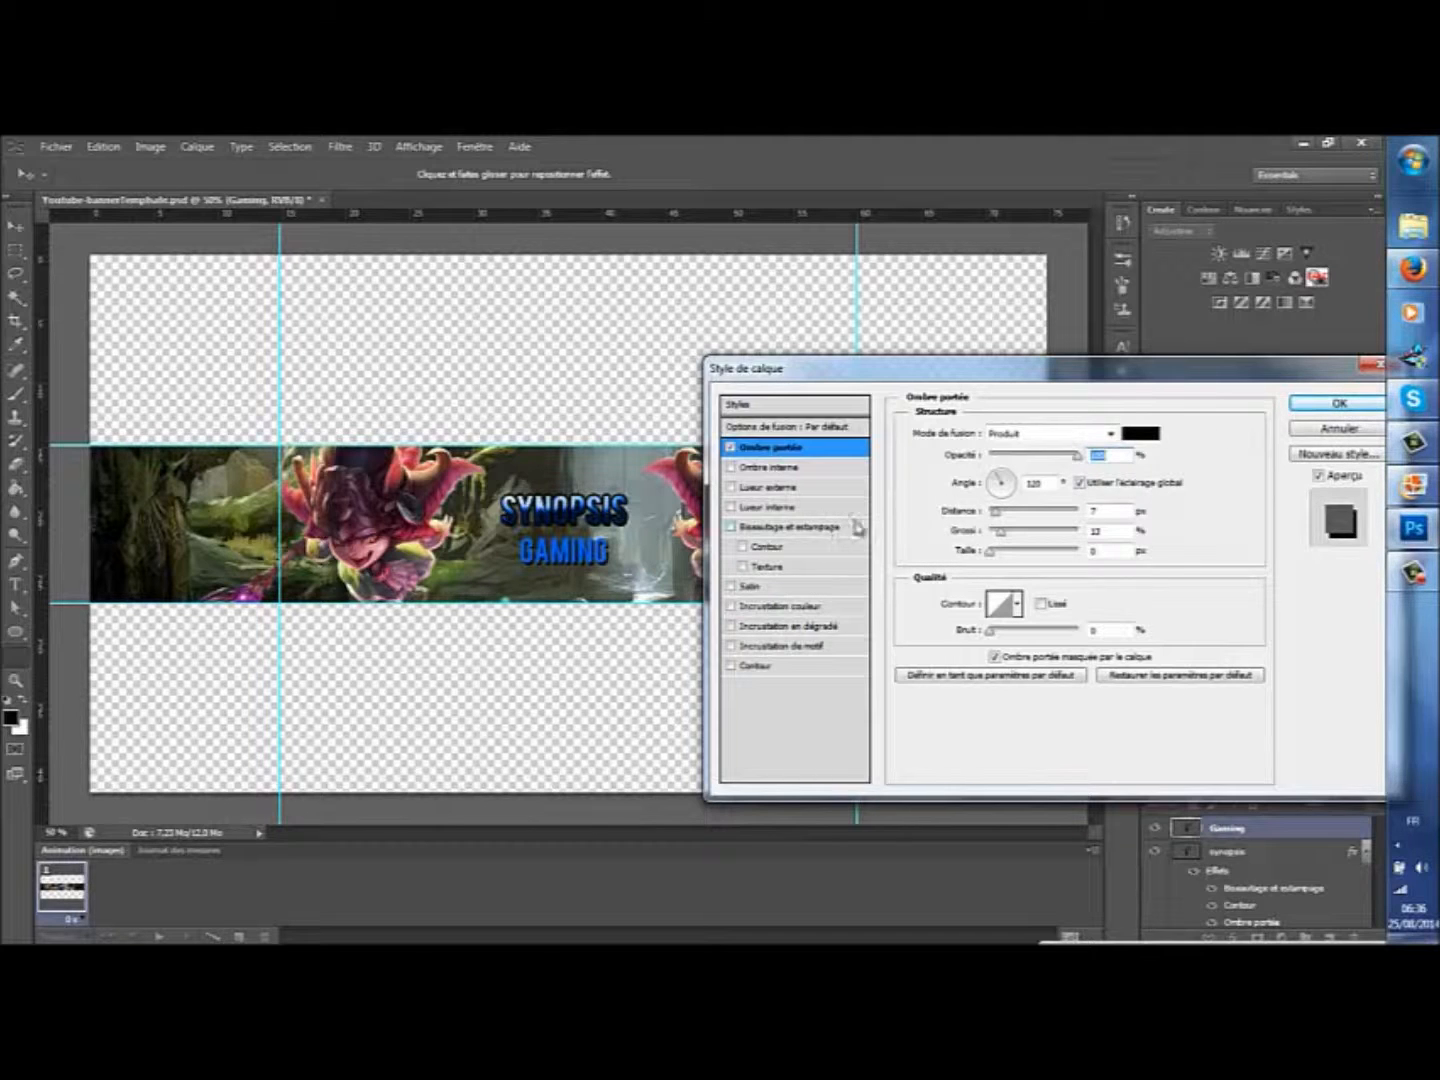
# Step: Add a Bevel and Emboss effect to the "Gaming" text with a size of 48 px
pyautogui.click(826, 526)
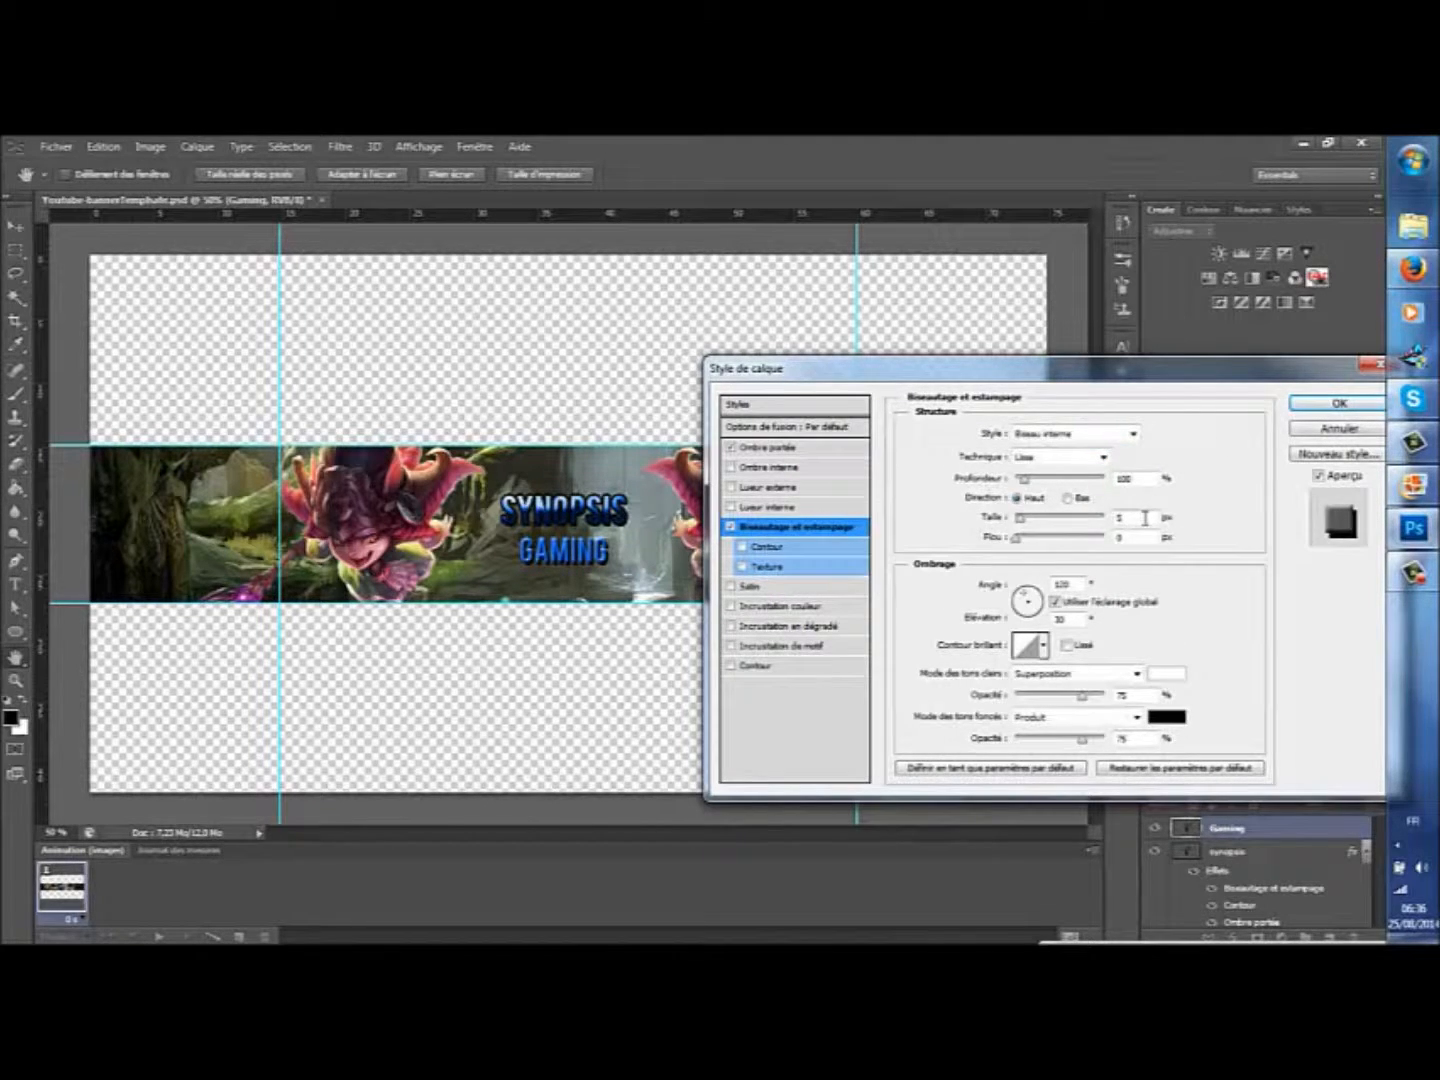
pyautogui.press('BackSpace')
pyautogui.write('40')
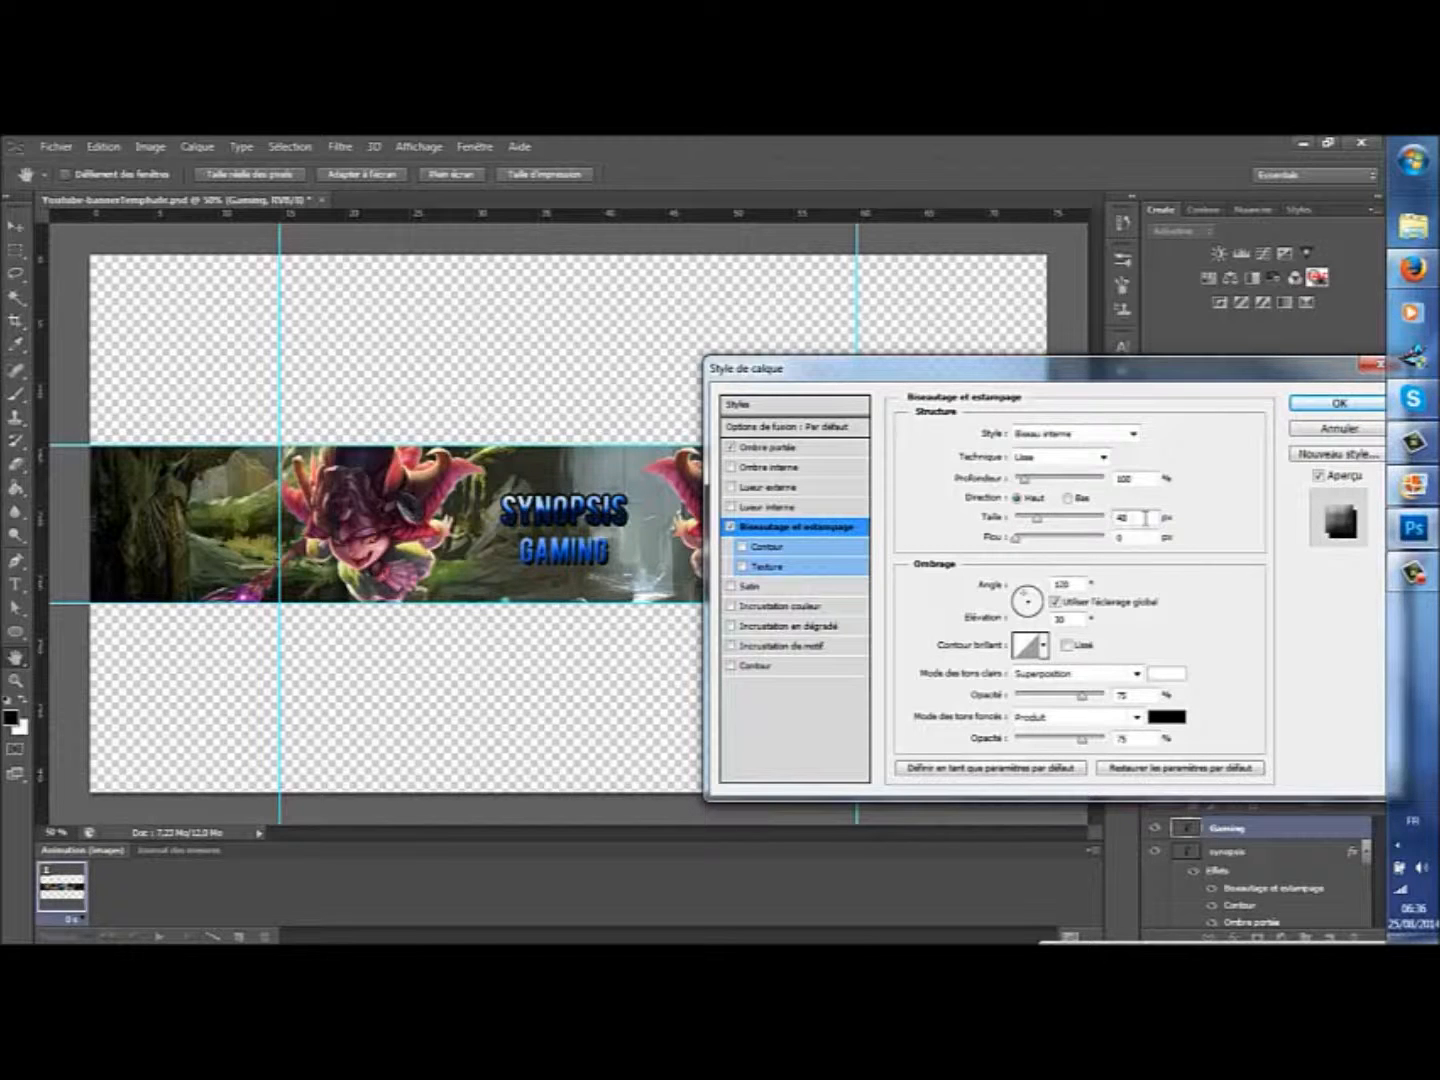
# Step: Set the "Gaming" bevel size to 50 px and enable its Contour option with the Rounded Steps preset
pyautogui.press('BackSpace')
pyautogui.write('10')
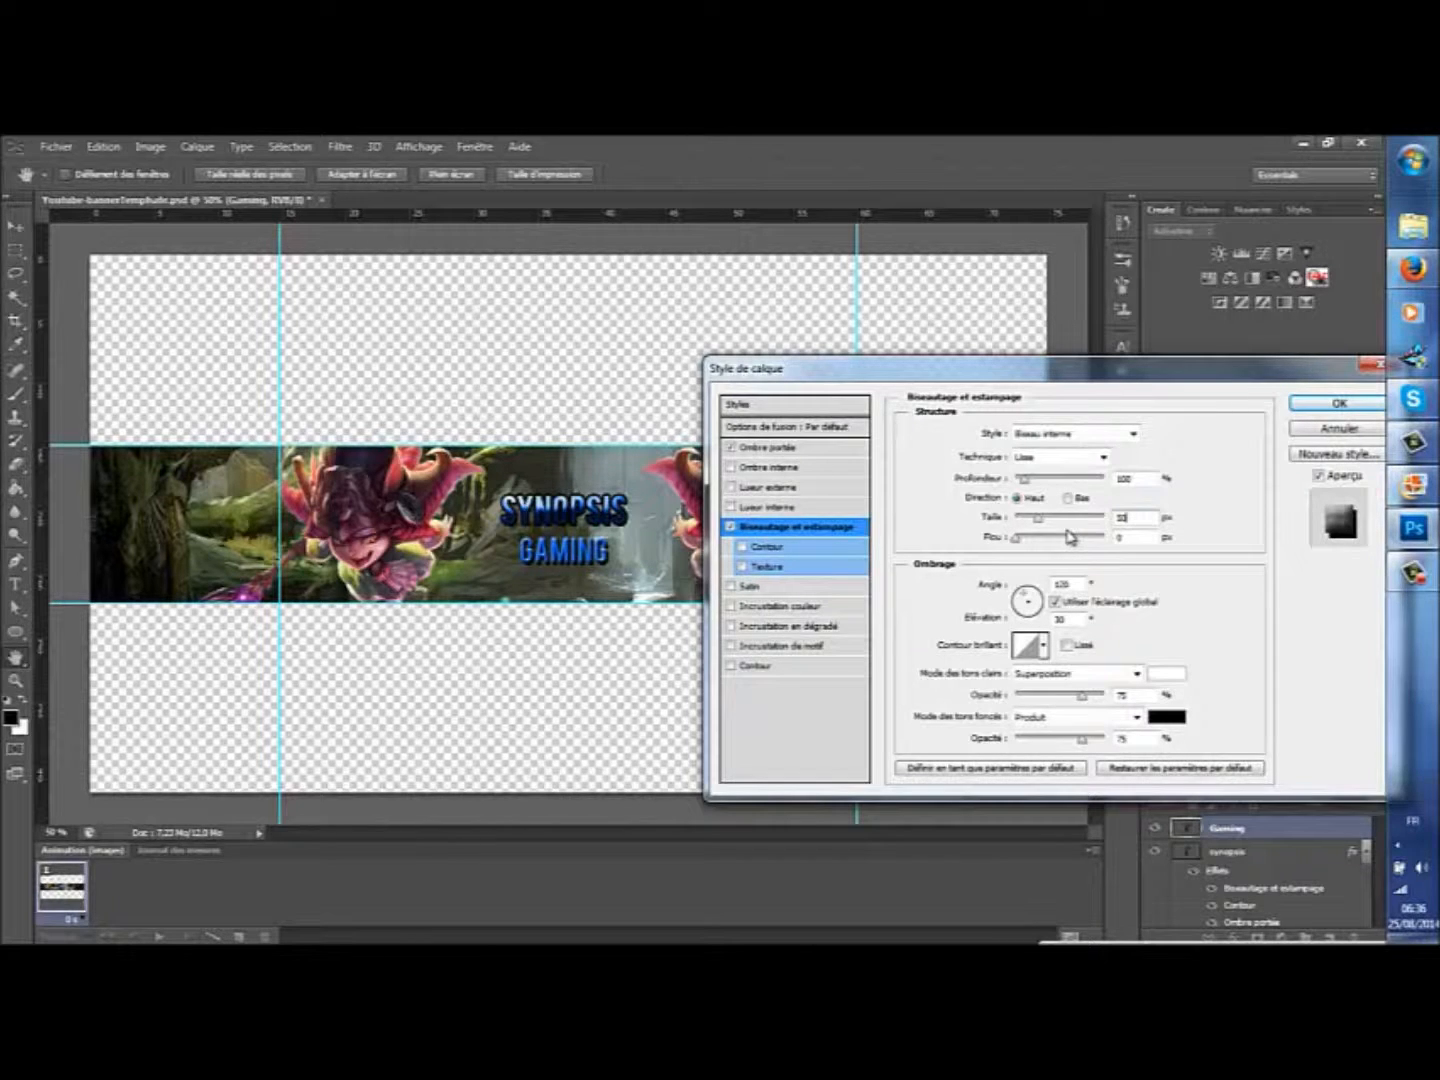
pyautogui.click(769, 546)
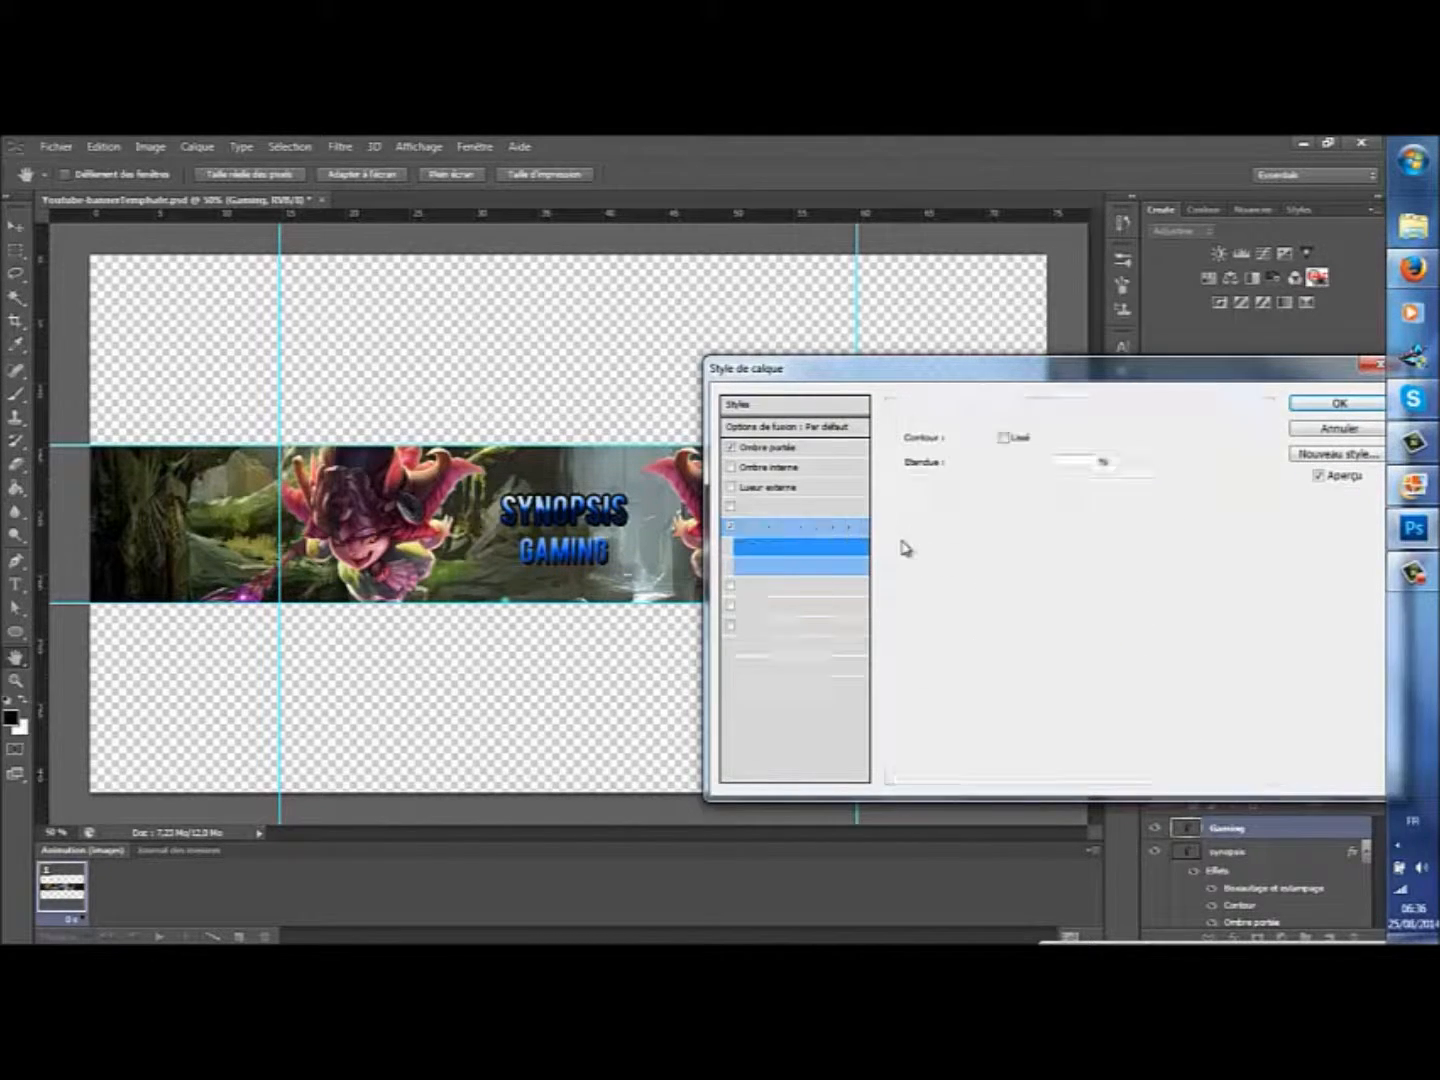
pyautogui.click(981, 441)
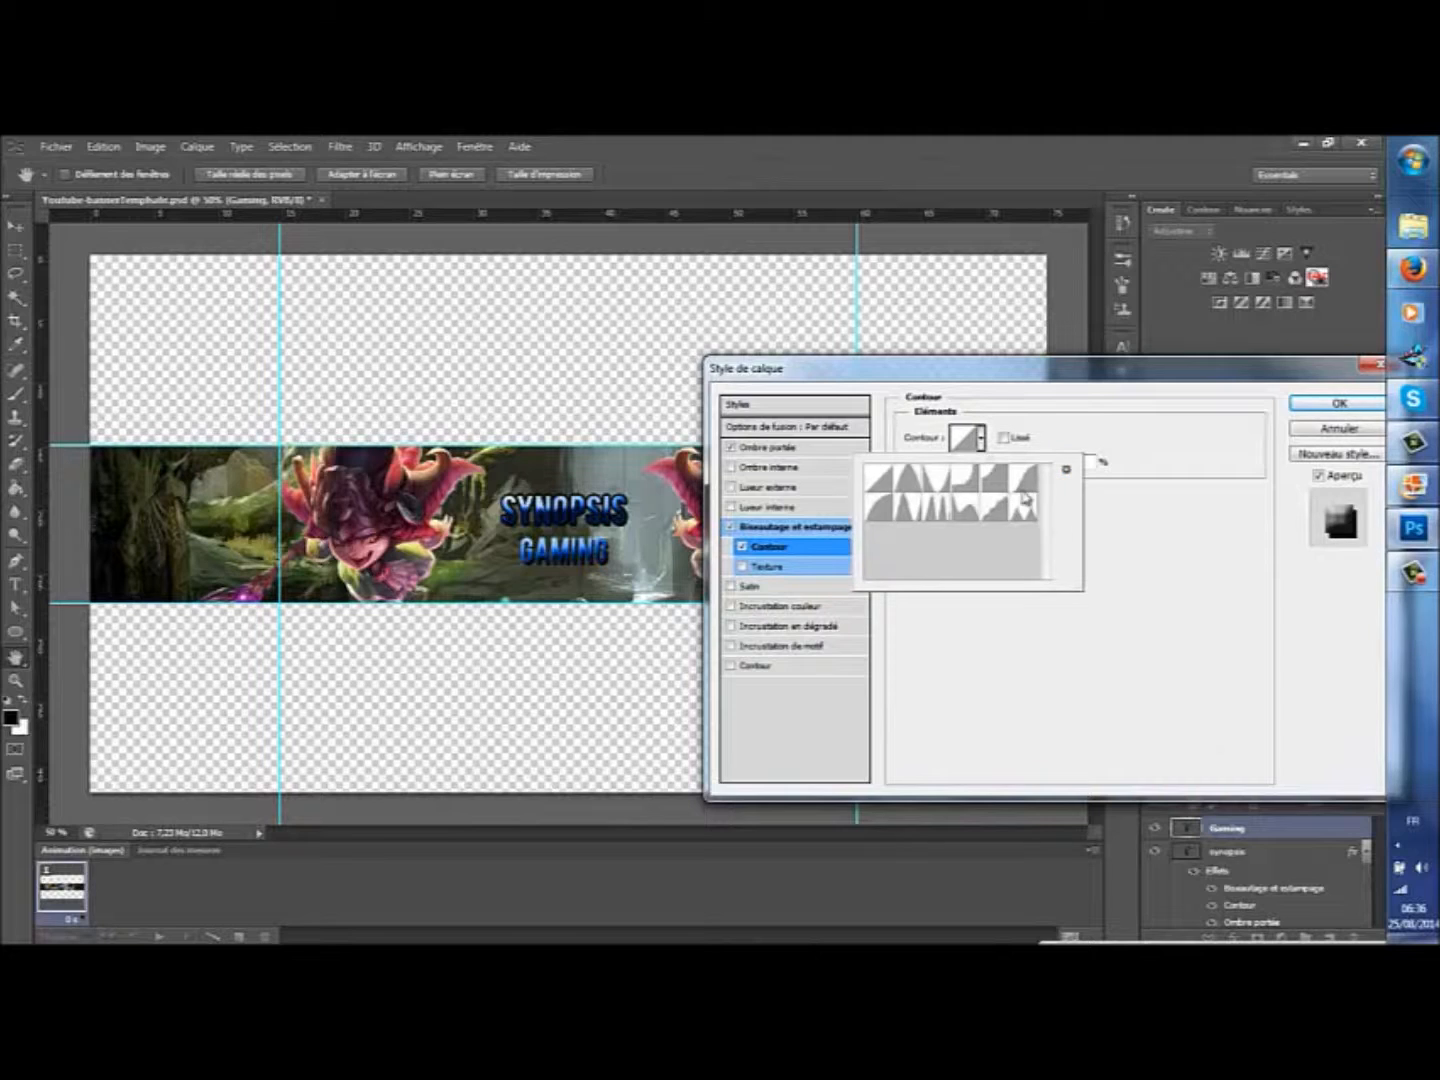
pyautogui.click(993, 512)
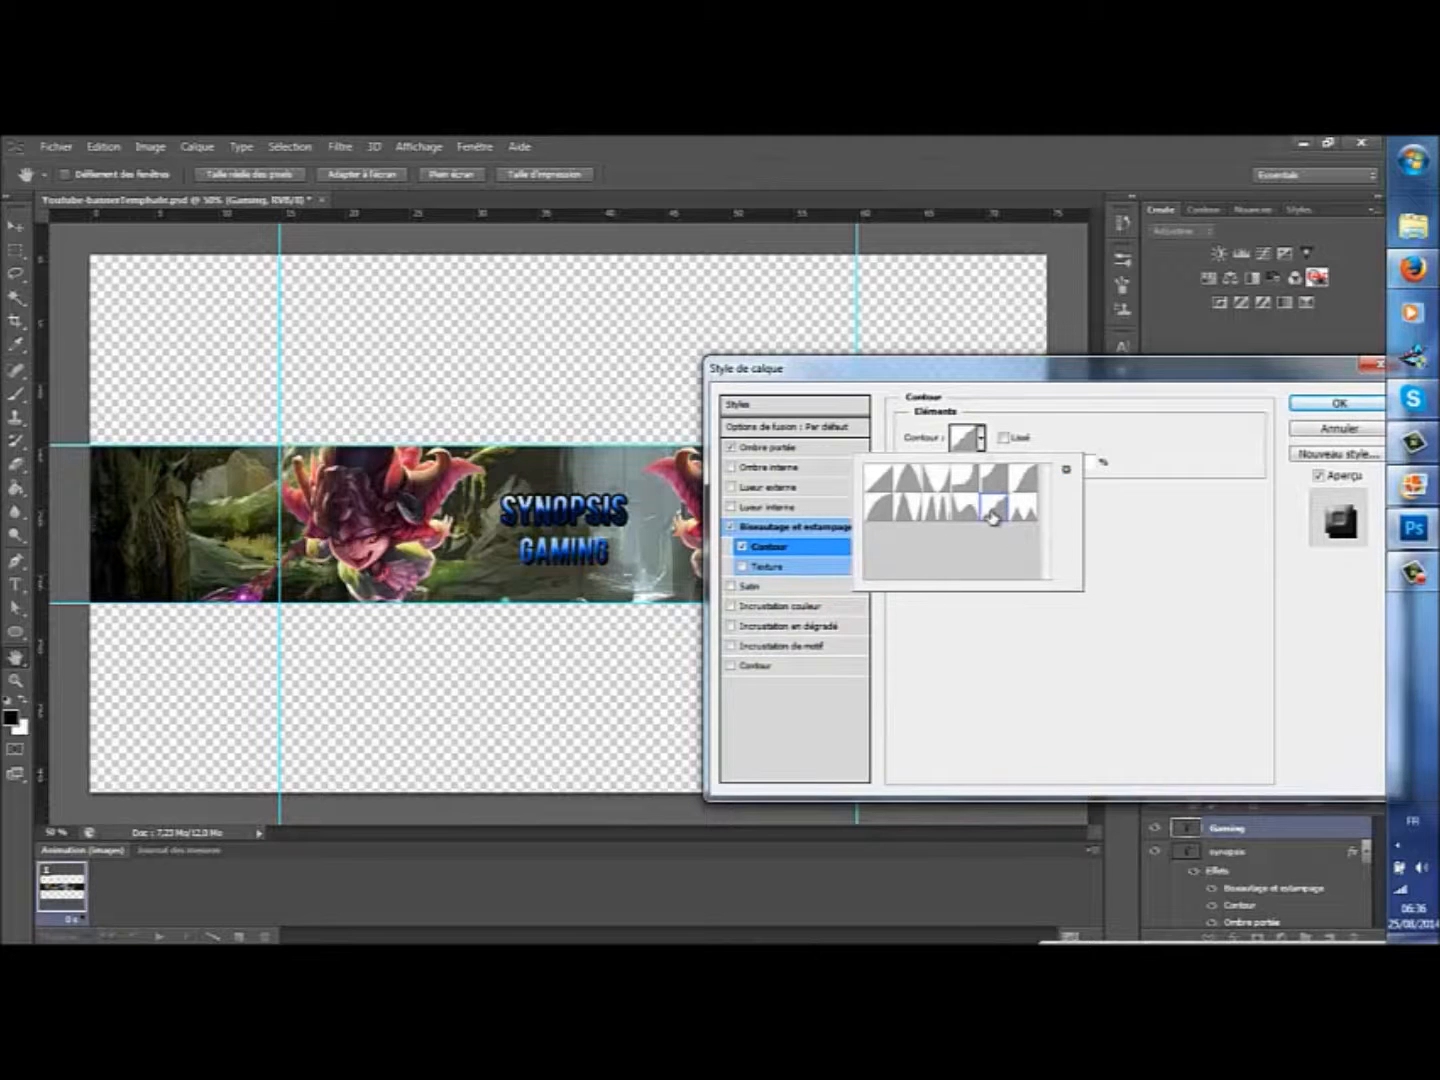
# Step: Add a black 5 px outside stroke to the "Gaming" text and apply the layer style
pyautogui.click(742, 665)
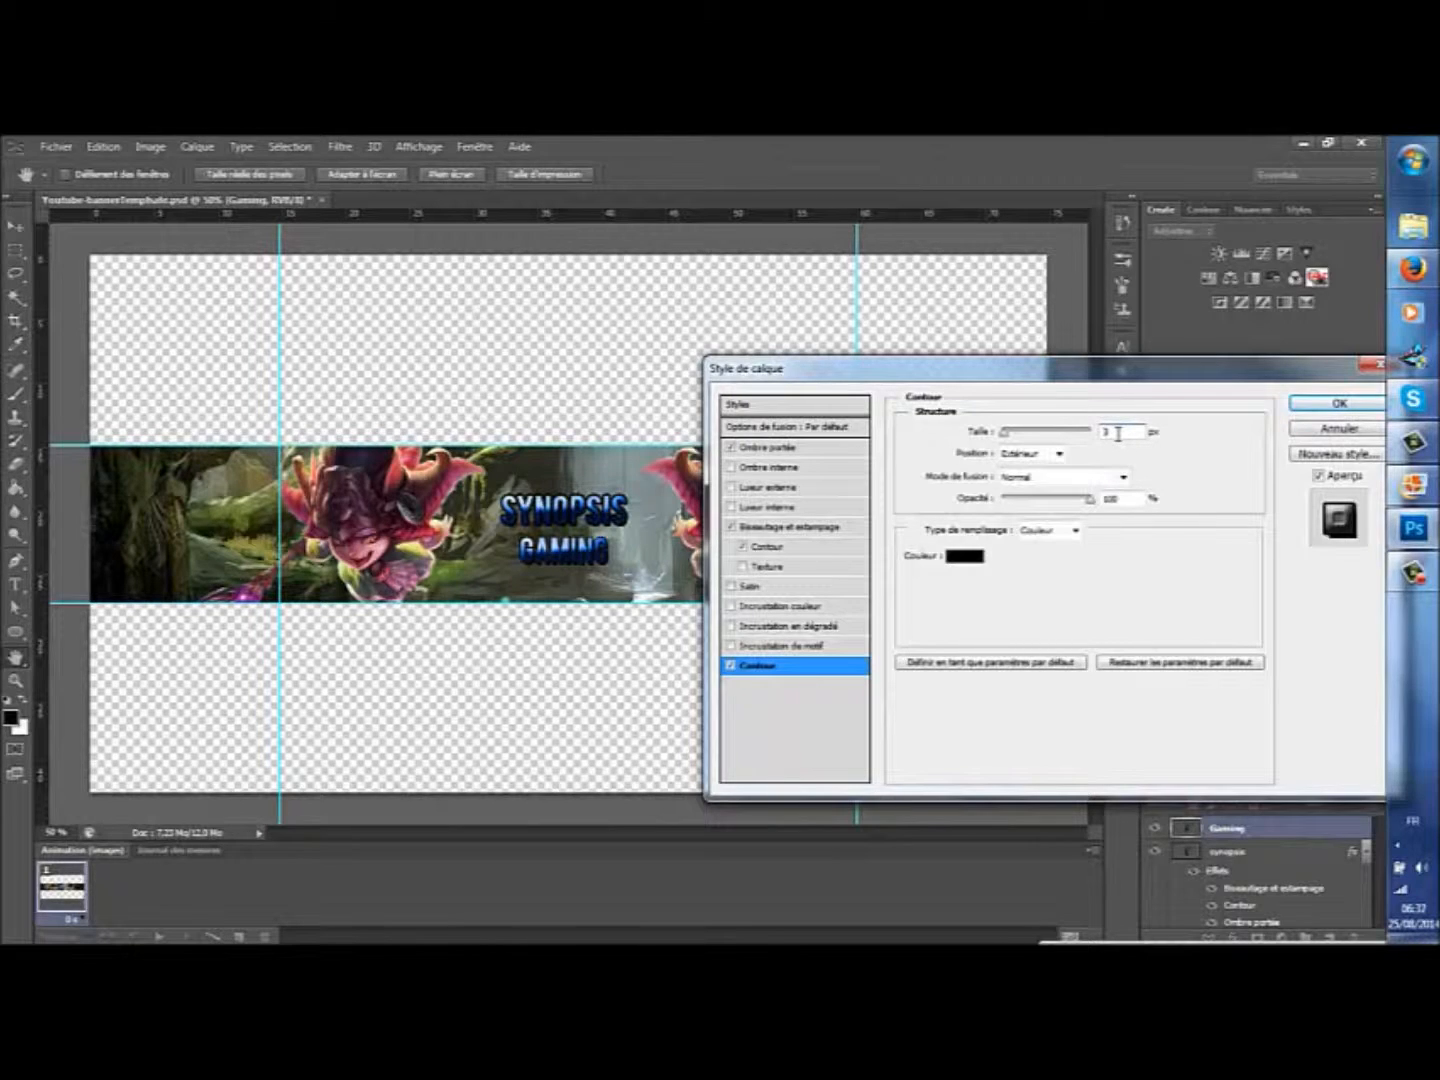
pyautogui.doubleClick(1119, 433)
pyautogui.write('18')
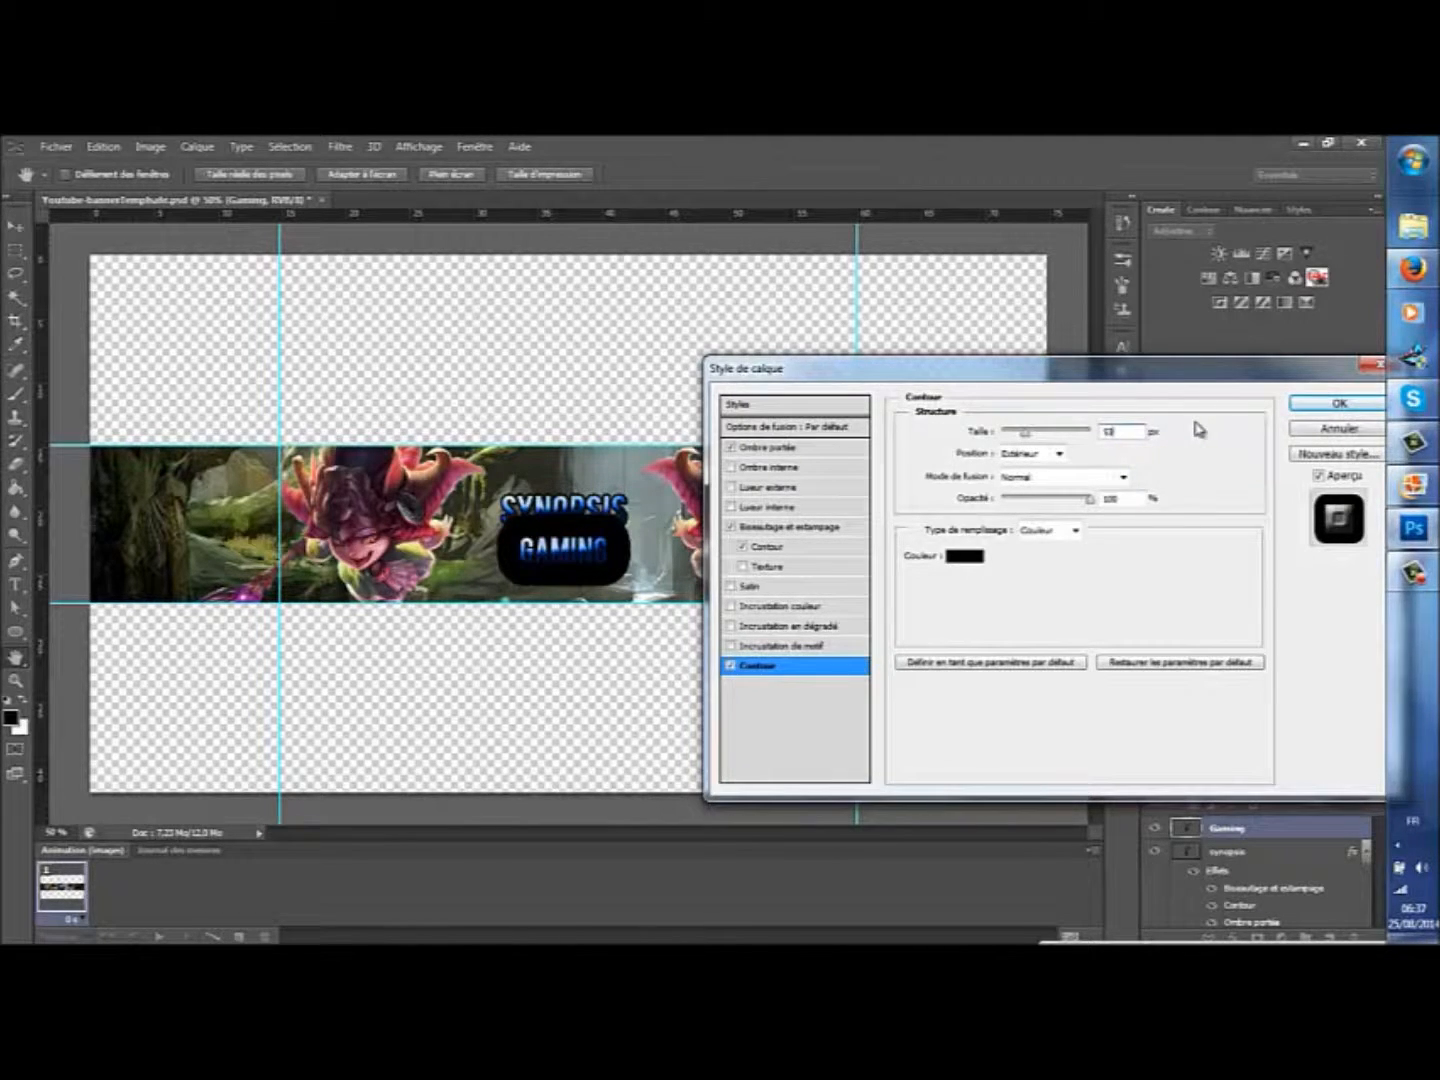
pyautogui.press('BackSpace')
pyautogui.press('BackSpace')
pyautogui.write('5')
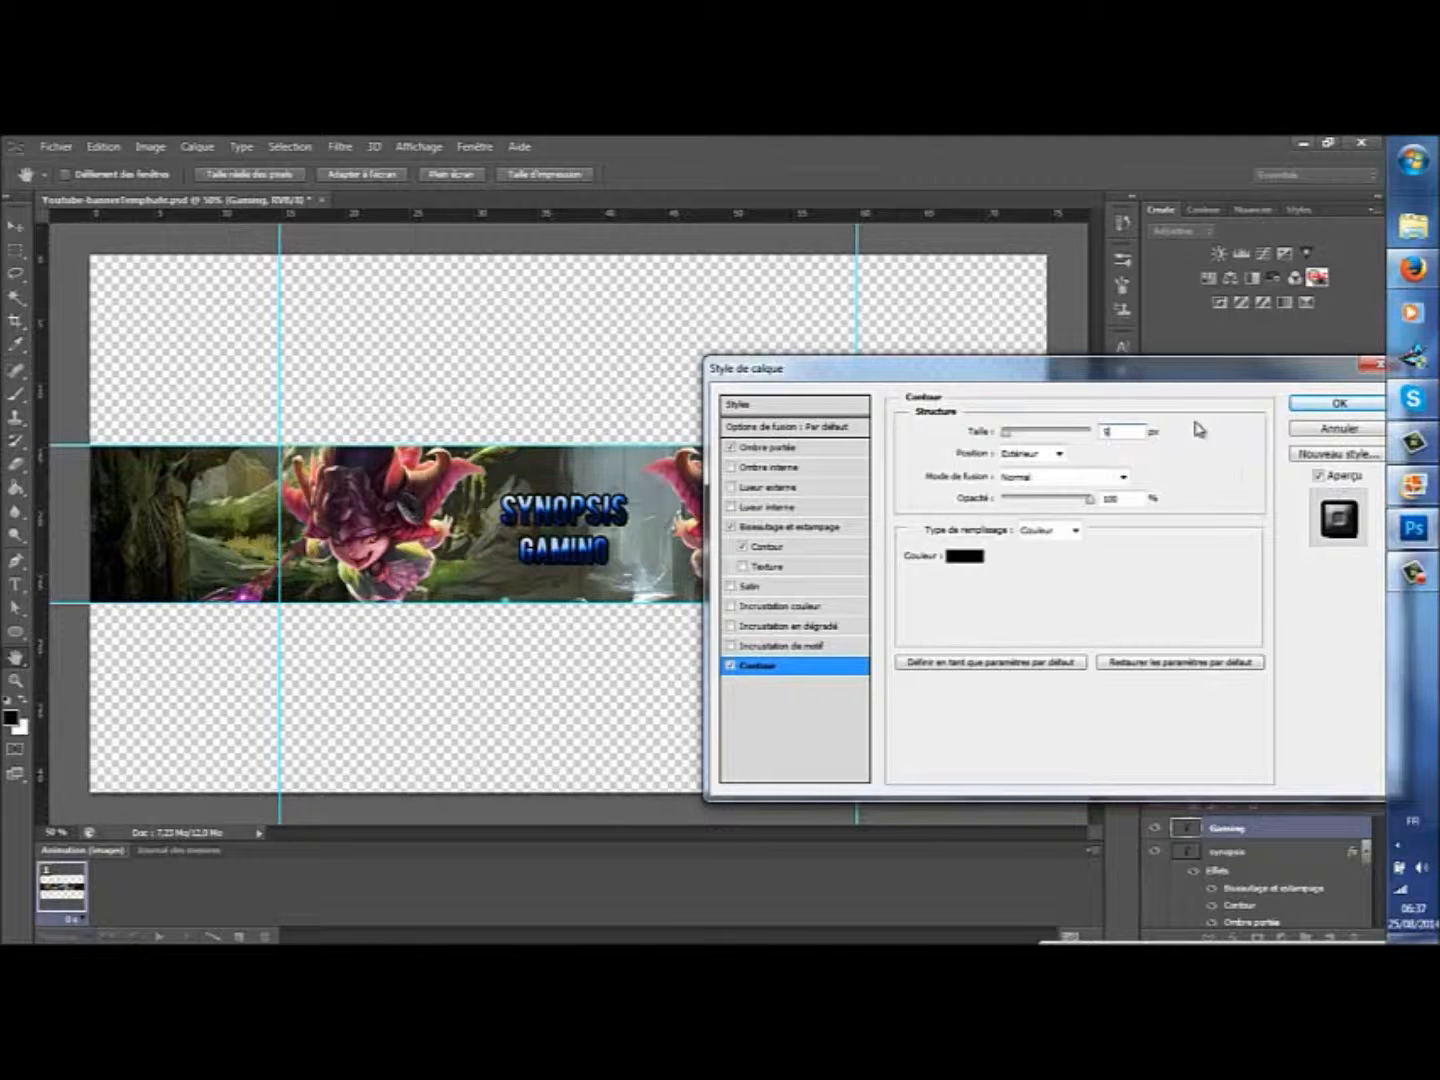
pyautogui.click(1343, 405)
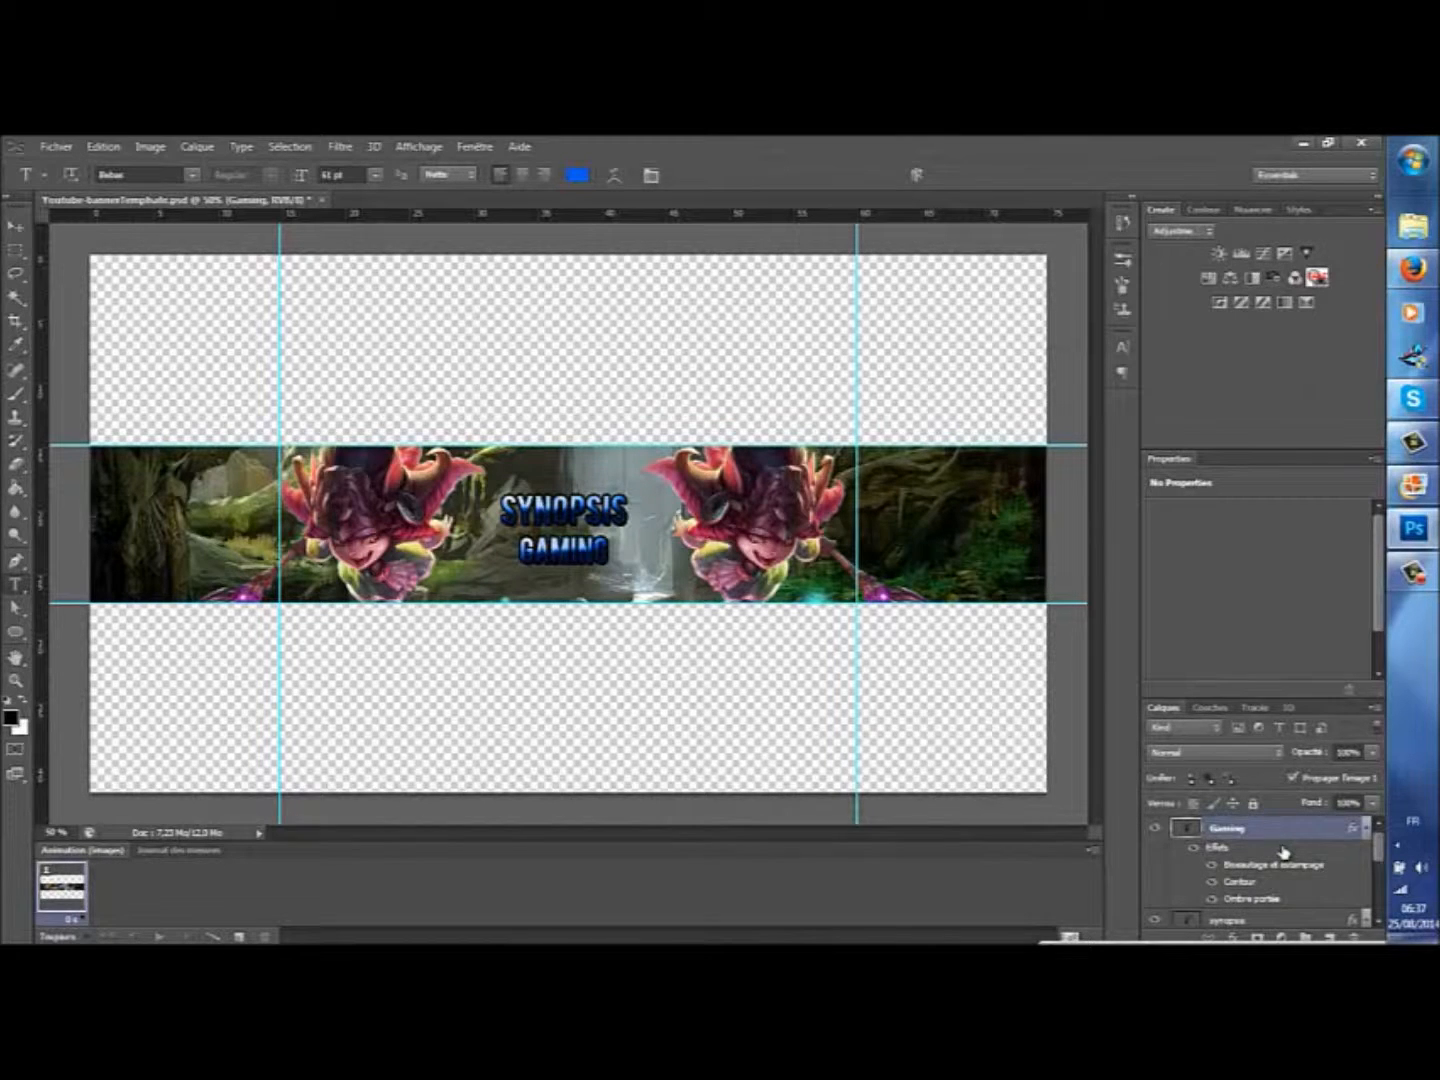
# Step: Raise the drop shadow opacity of the "synopsis" layer to its maximum and apply the style
pyautogui.click(1267, 923)
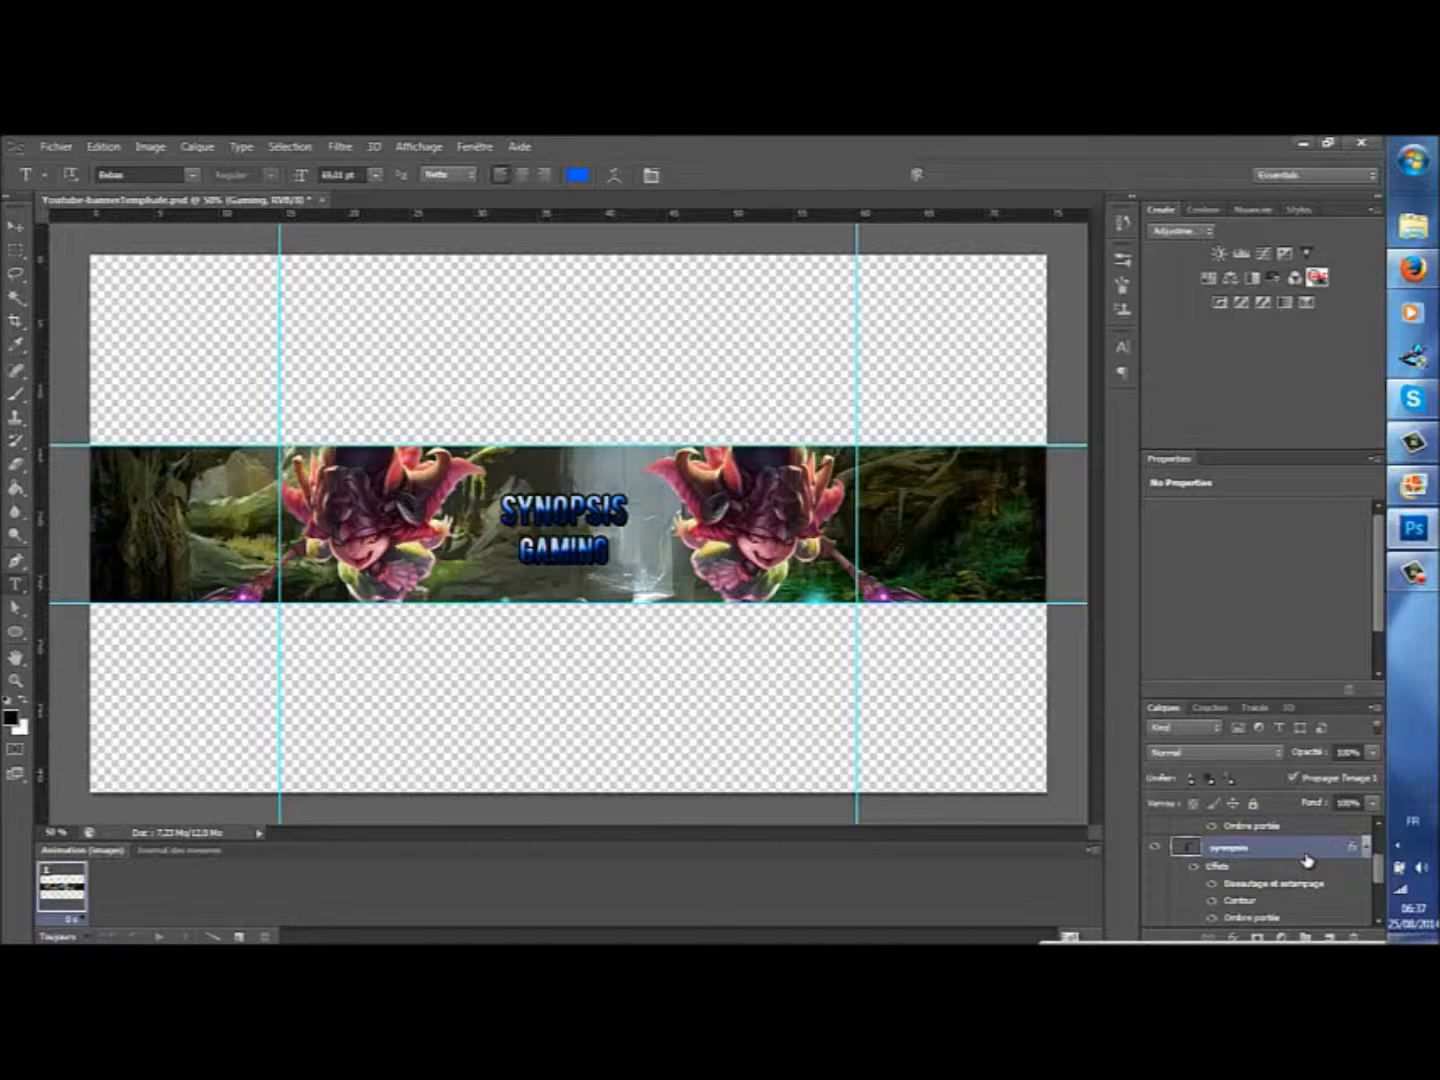
pyautogui.doubleClick(1307, 859)
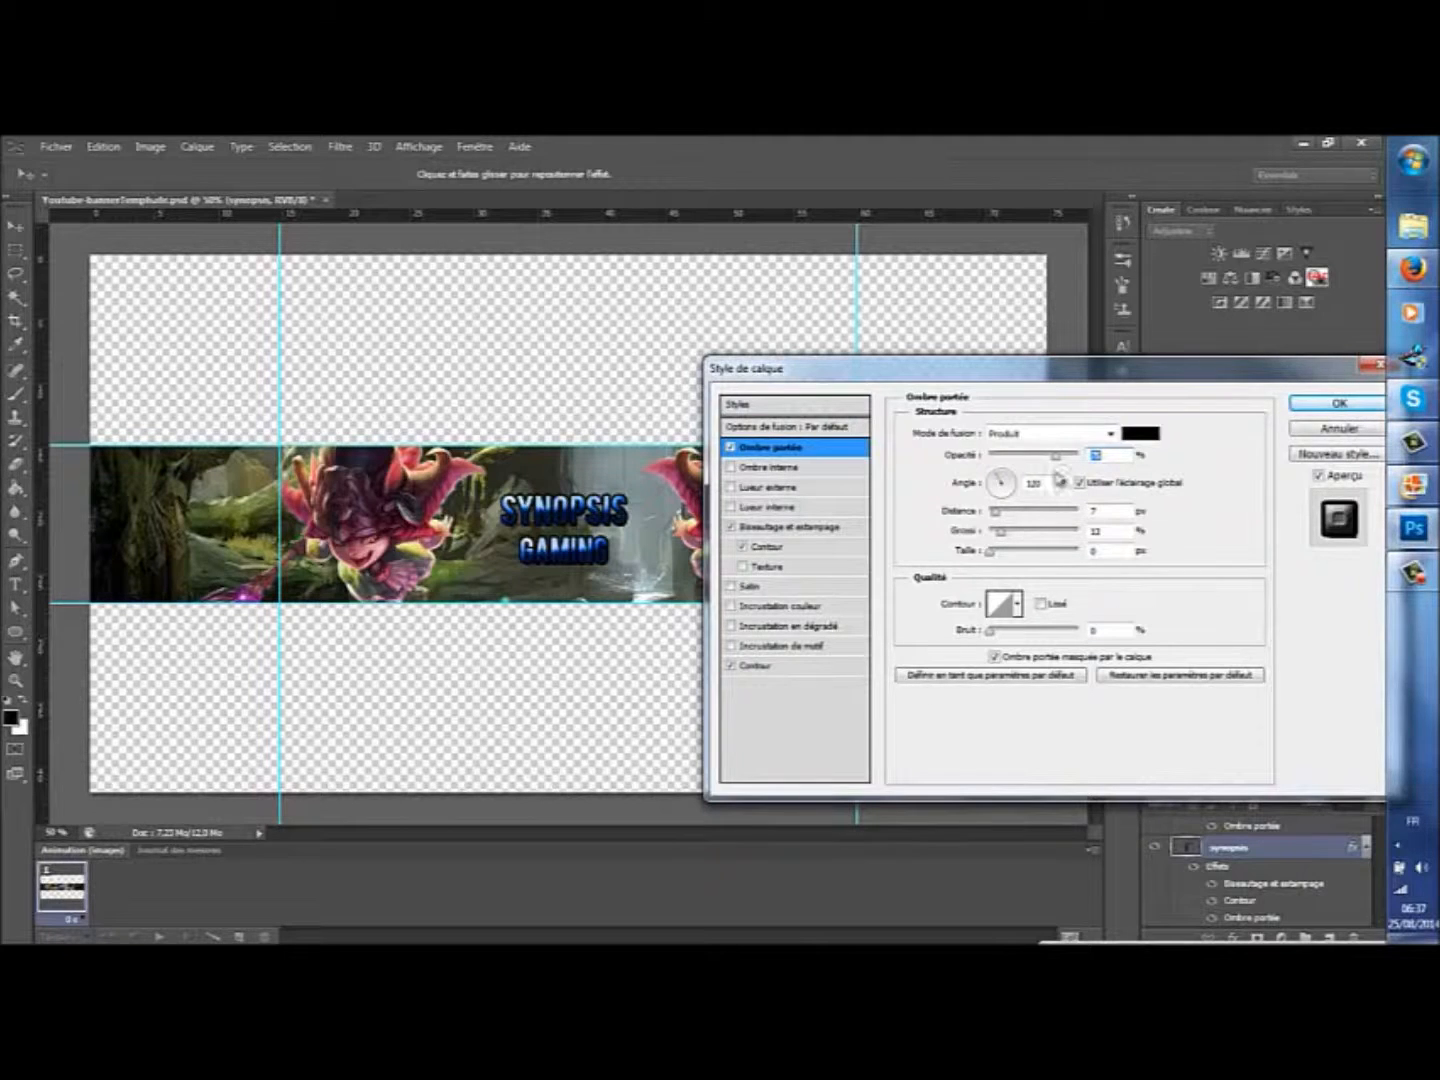
pyautogui.moveTo(1067, 462); pyautogui.dragTo(1100, 464)
pyautogui.click(1340, 404)
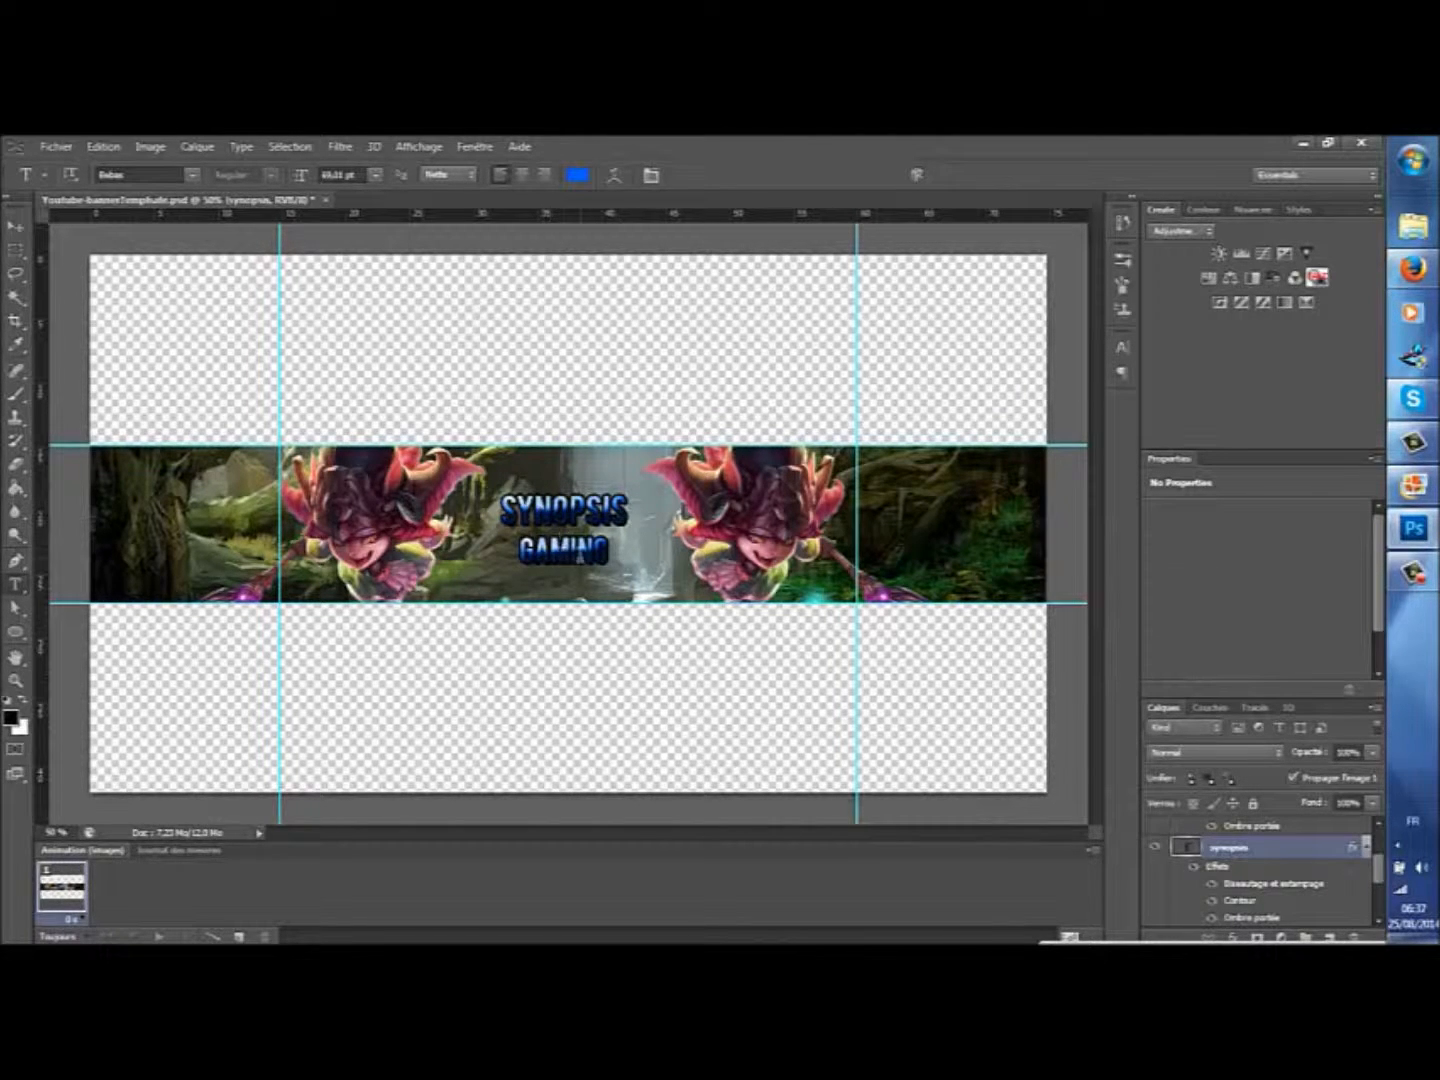
# Step: Recolor the whole "Gaming" text to the dark pink 9d1e4c sampled from the Lulu render and commit it
pyautogui.click(580, 552)
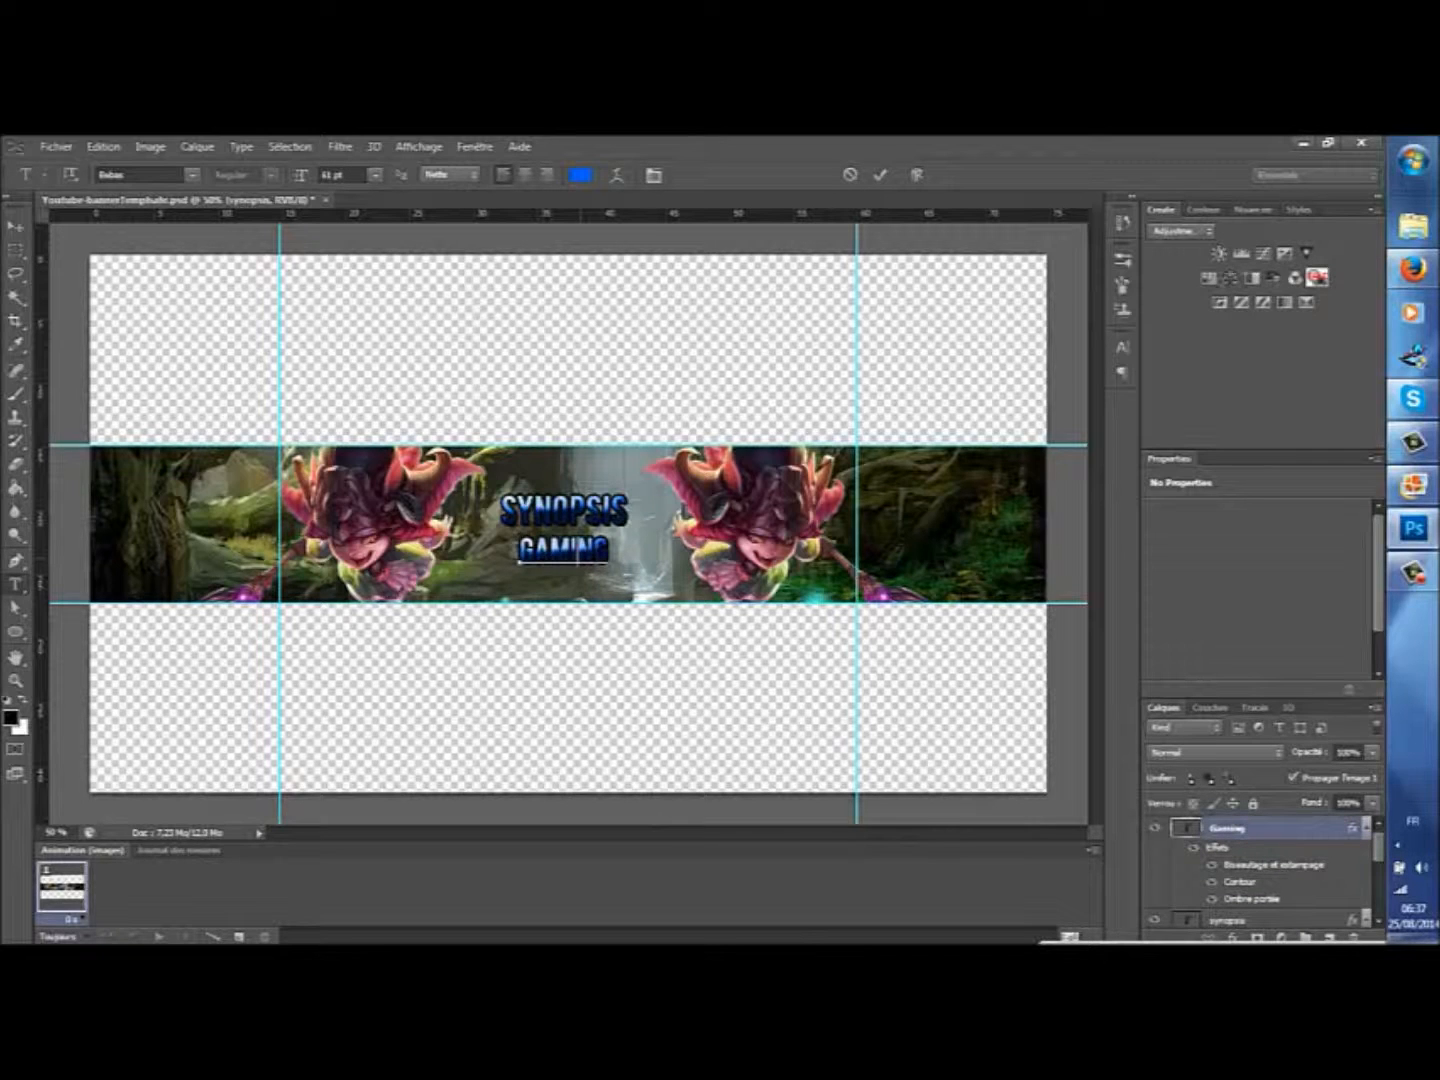
pyautogui.moveTo(608, 552); pyautogui.dragTo(514, 552)
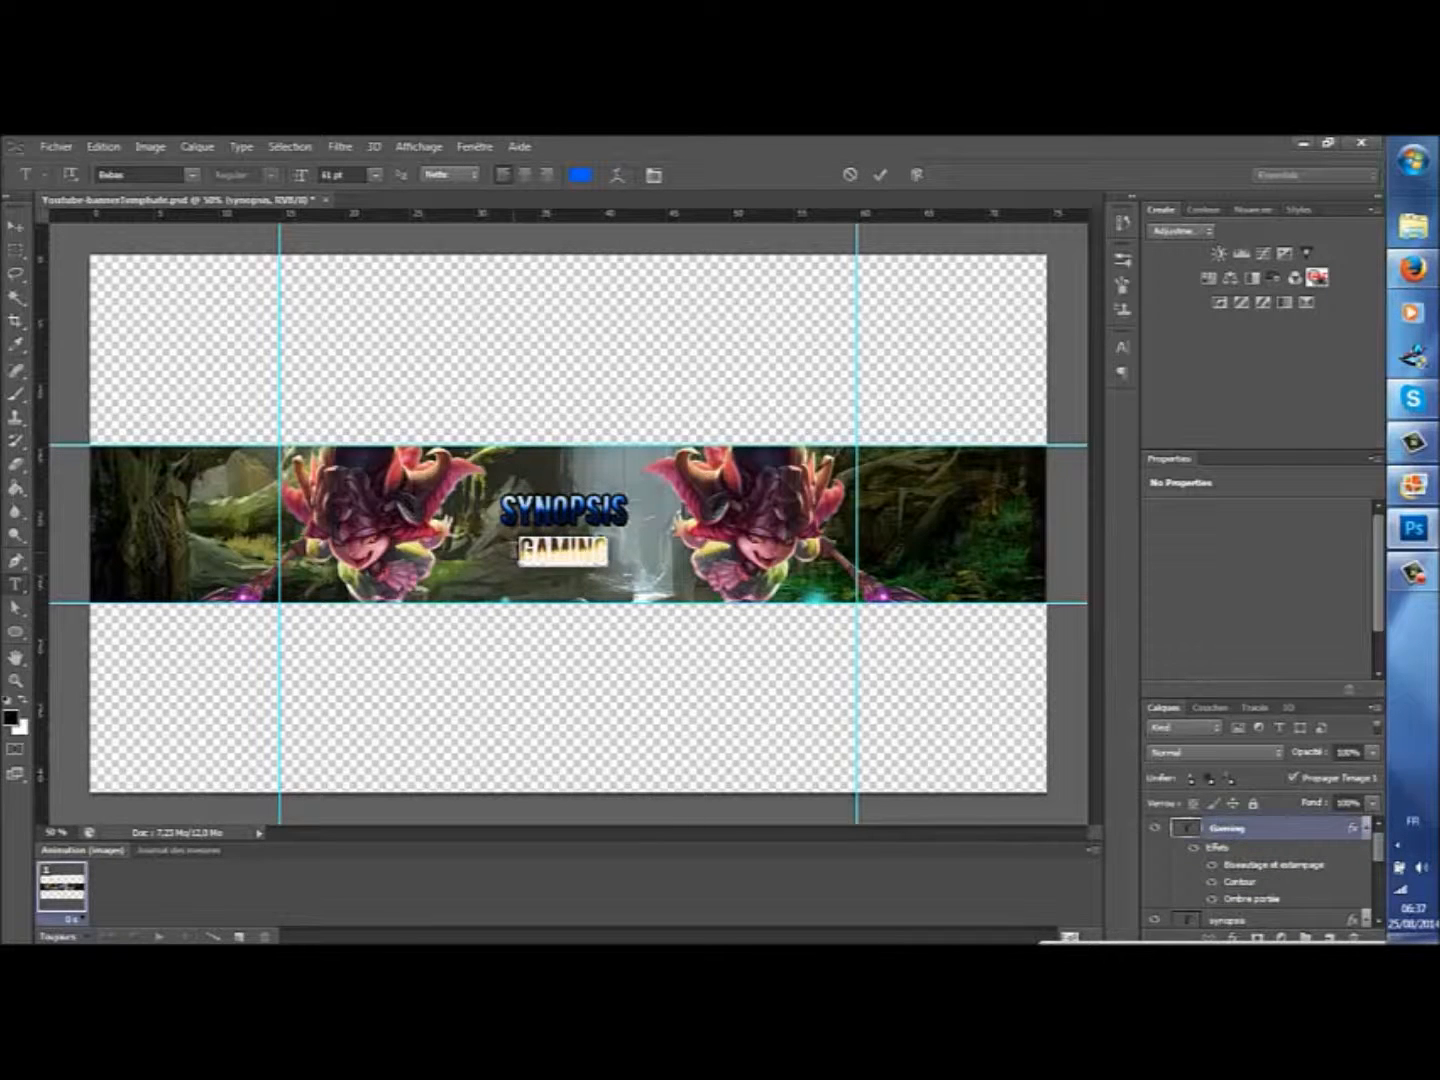
pyautogui.click(579, 176)
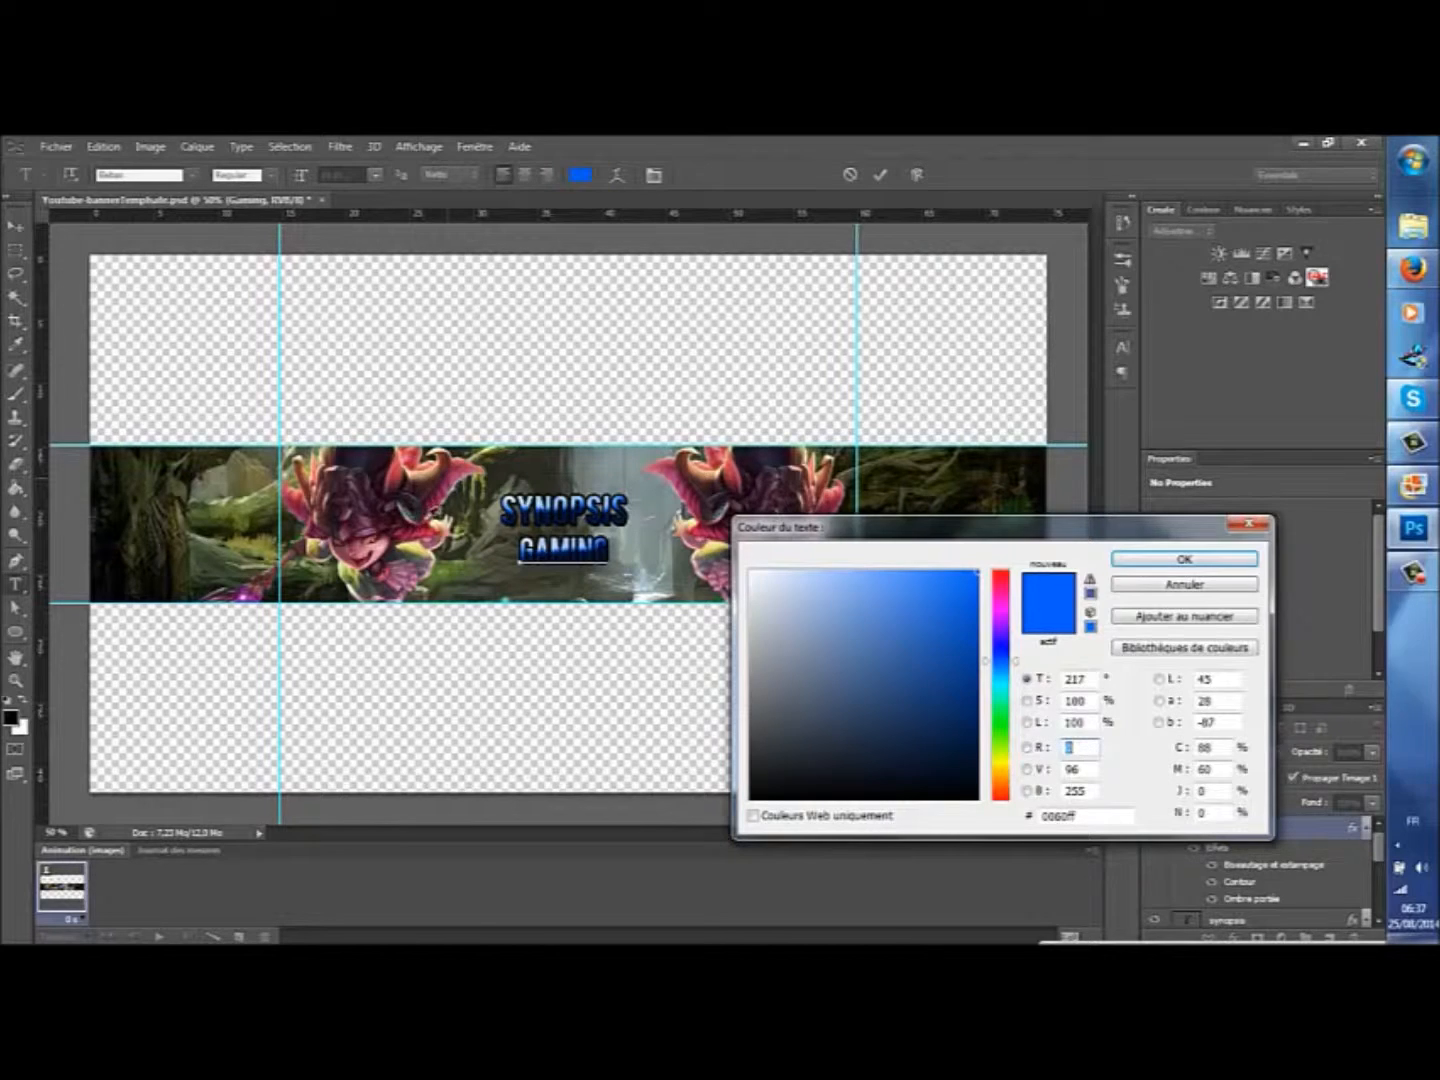
pyautogui.click(405, 517)
pyautogui.click(414, 521)
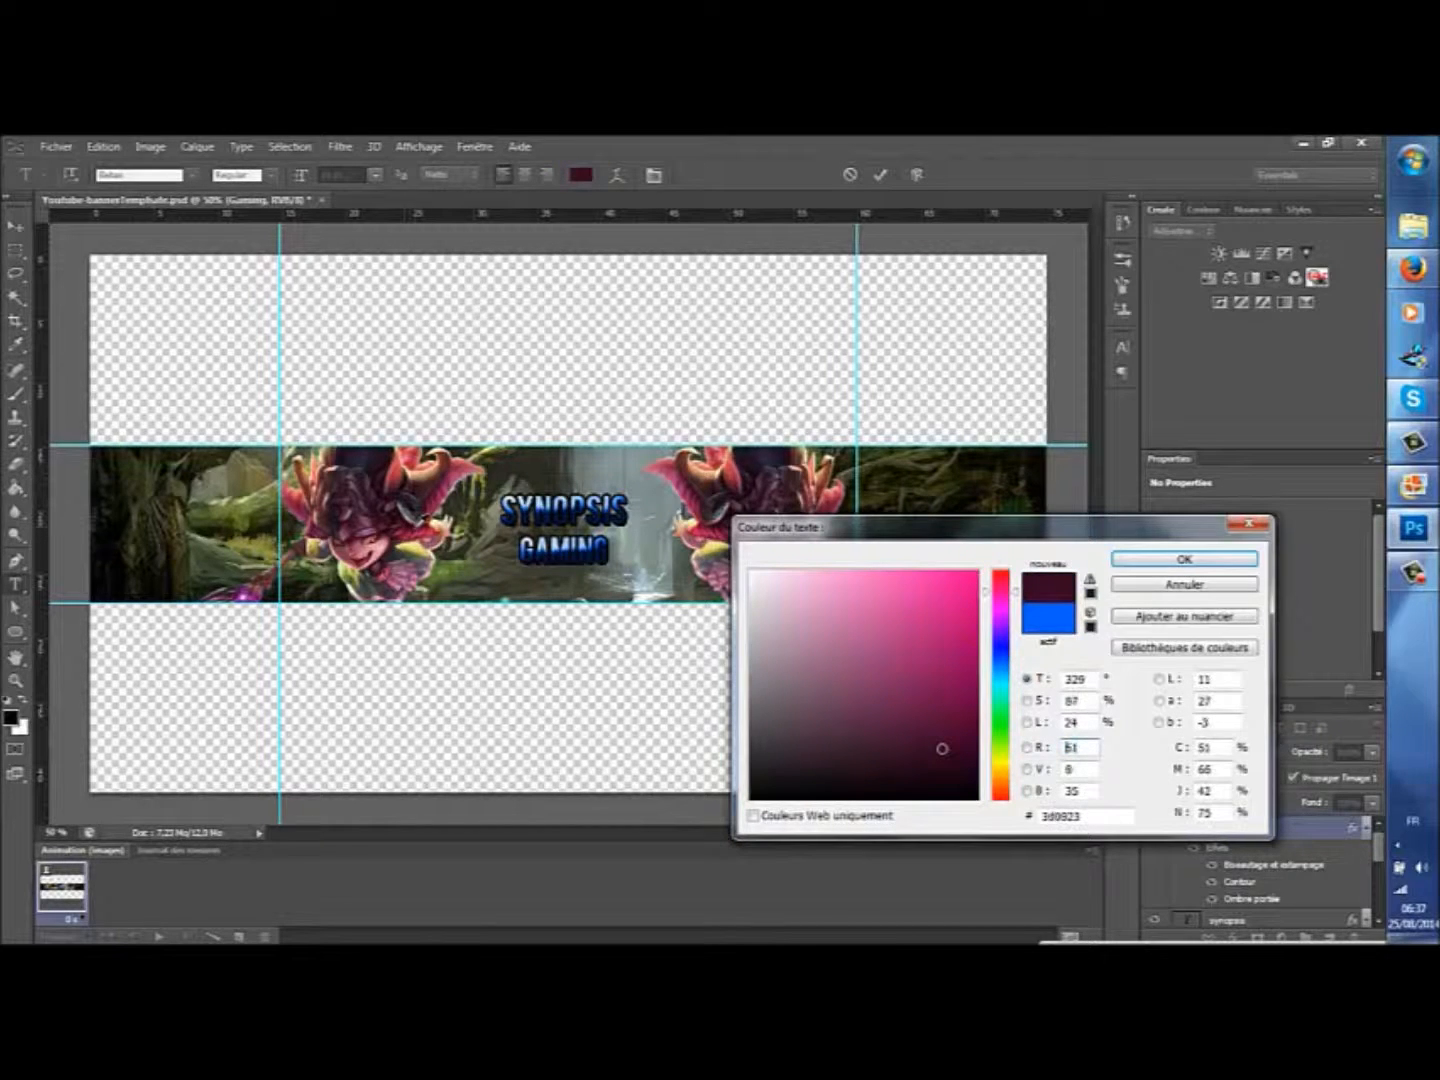
pyautogui.click(419, 528)
pyautogui.click(428, 514)
pyautogui.click(453, 484)
pyautogui.click(457, 478)
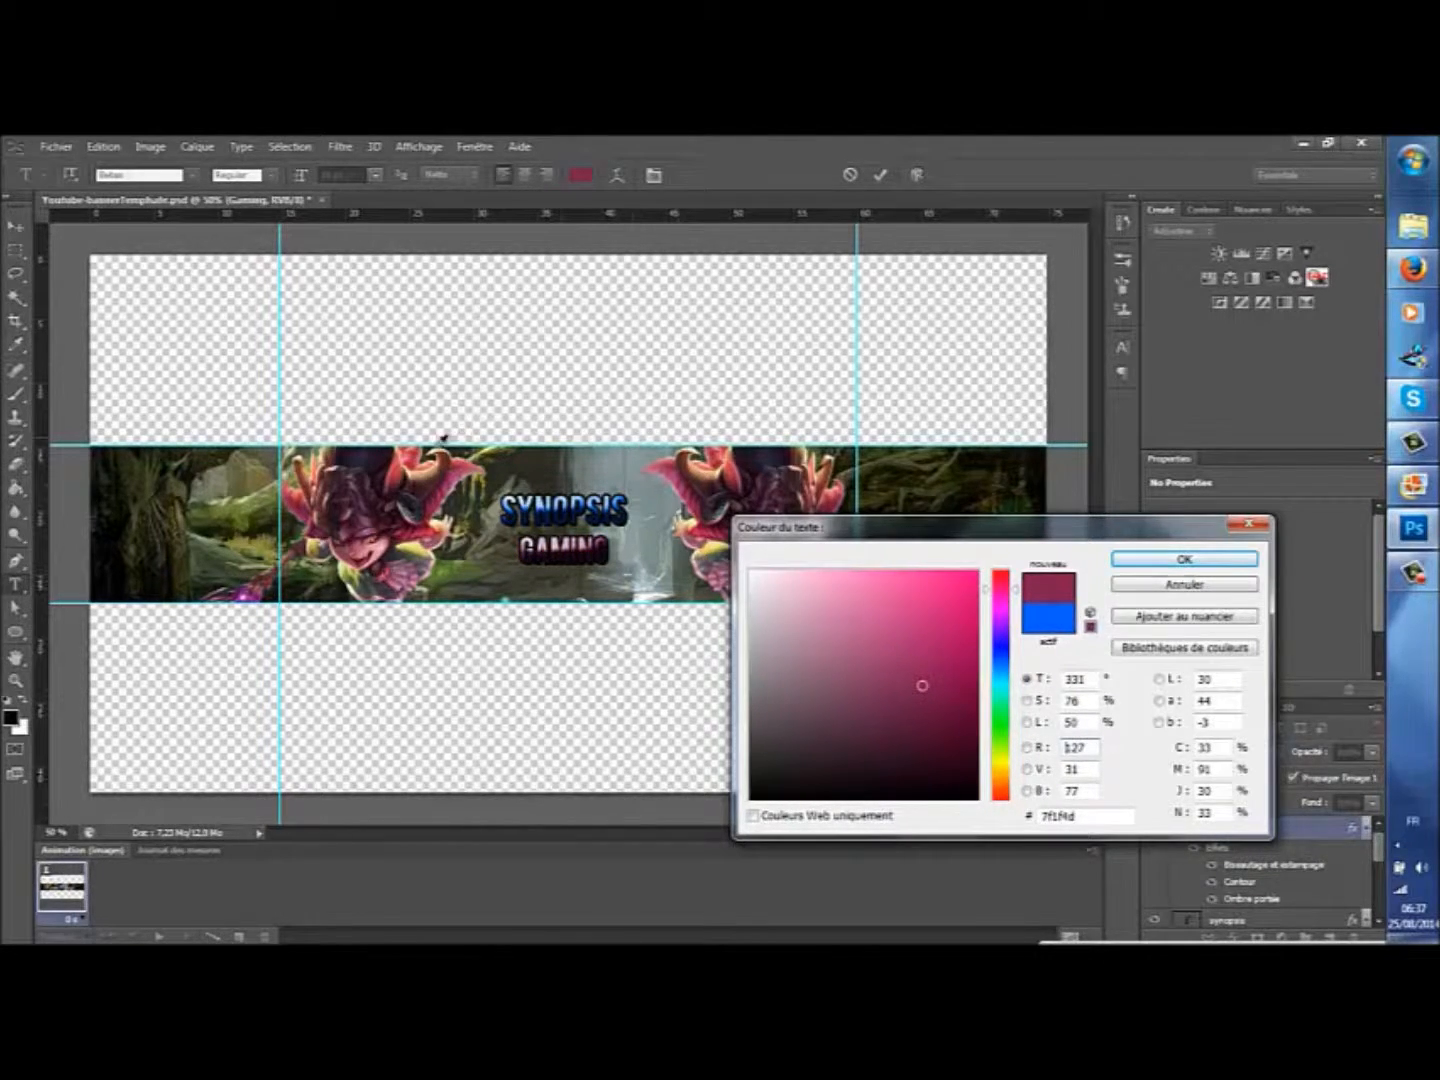
pyautogui.click(455, 458)
pyautogui.click(461, 455)
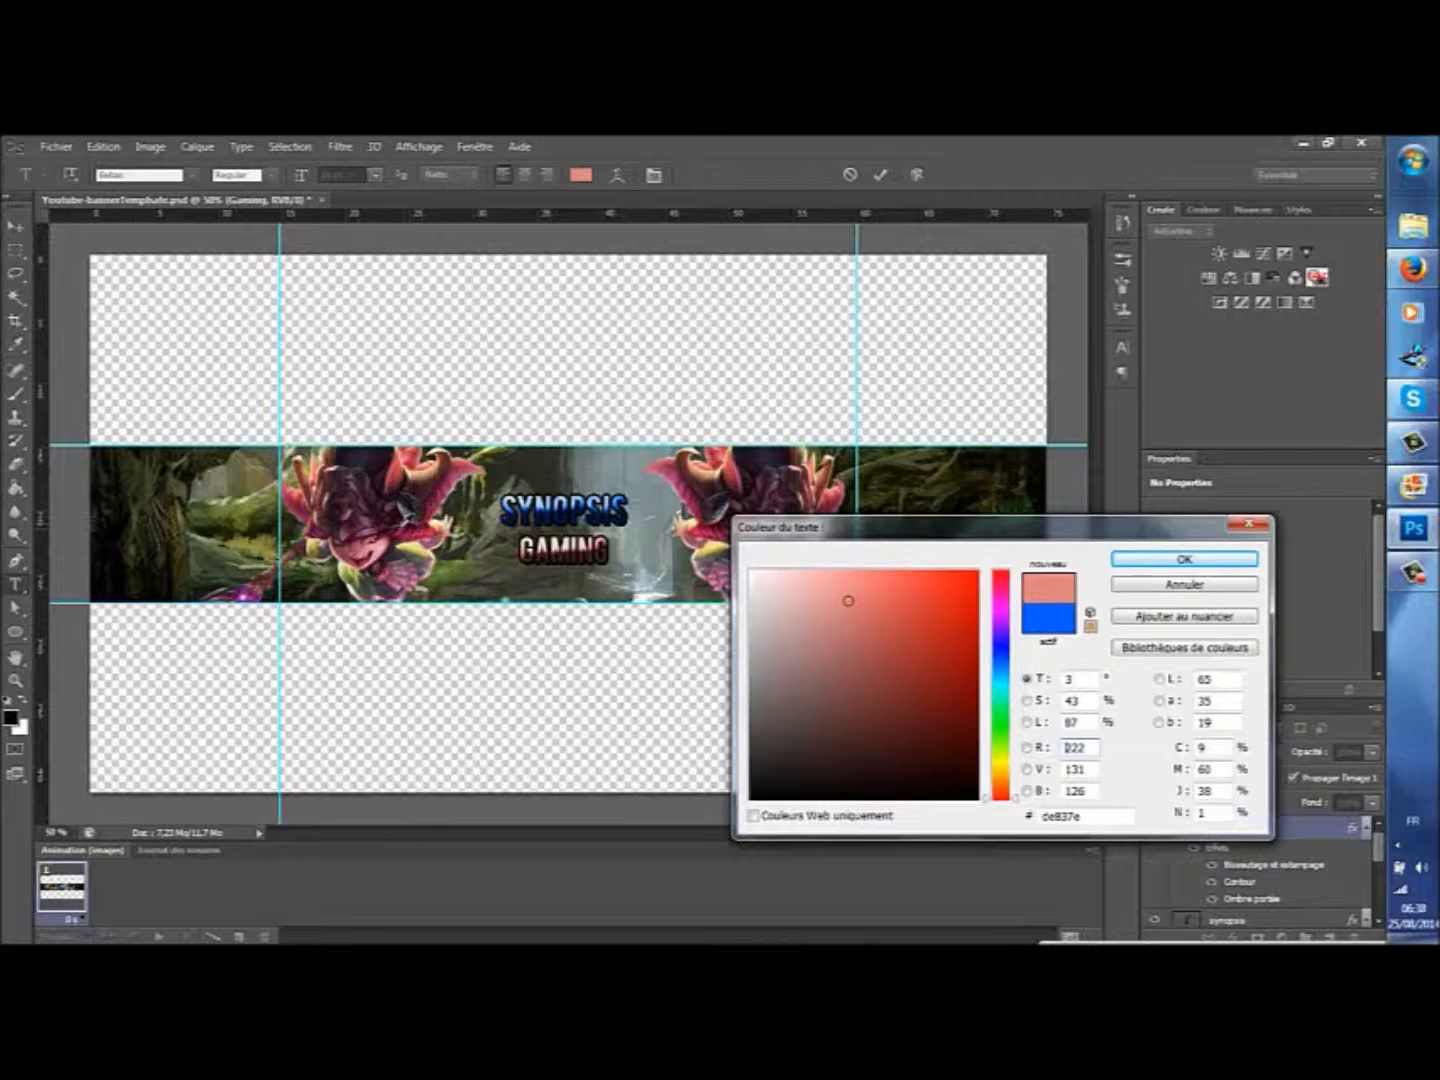
pyautogui.click(399, 528)
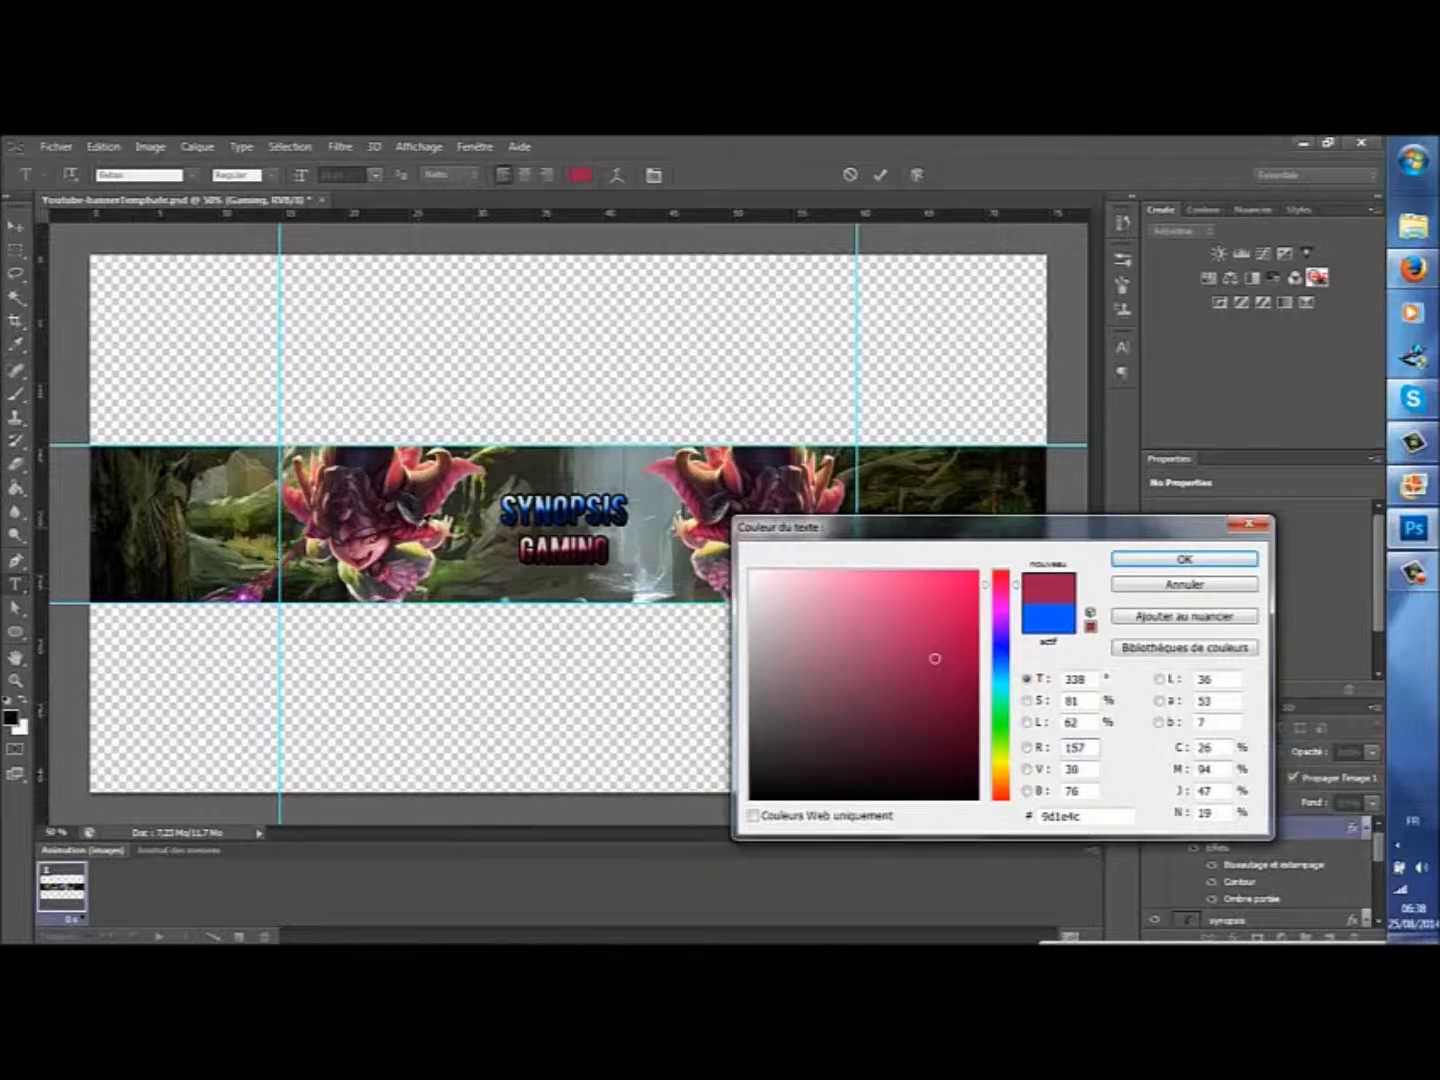
pyautogui.click(1178, 560)
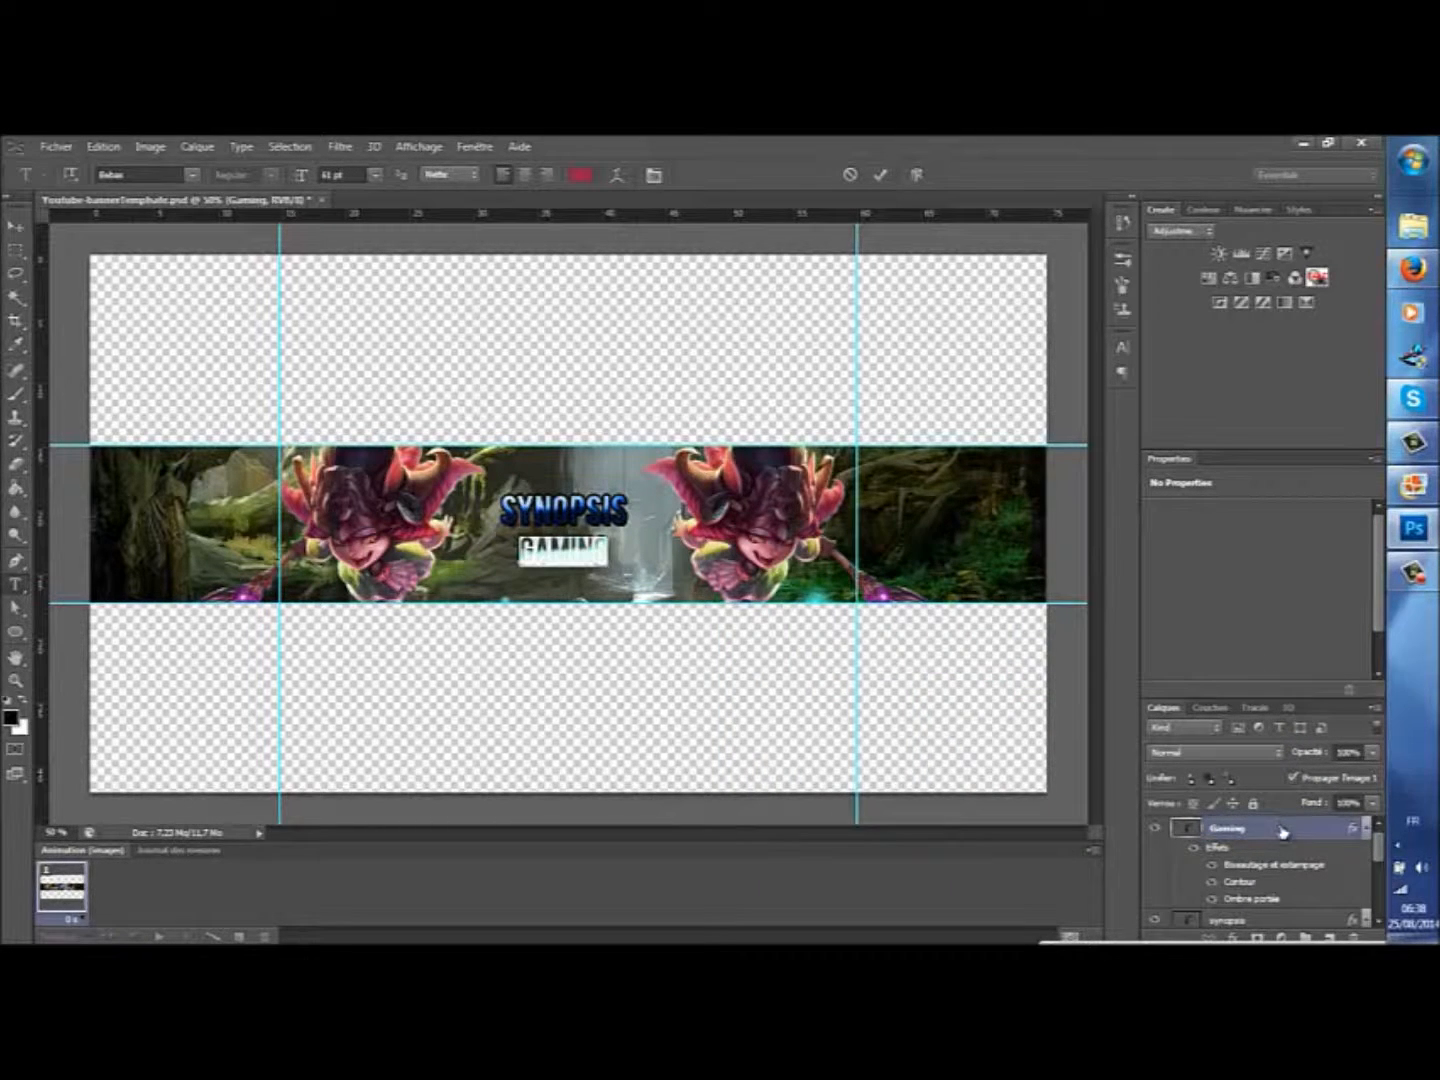
pyautogui.click(1283, 833)
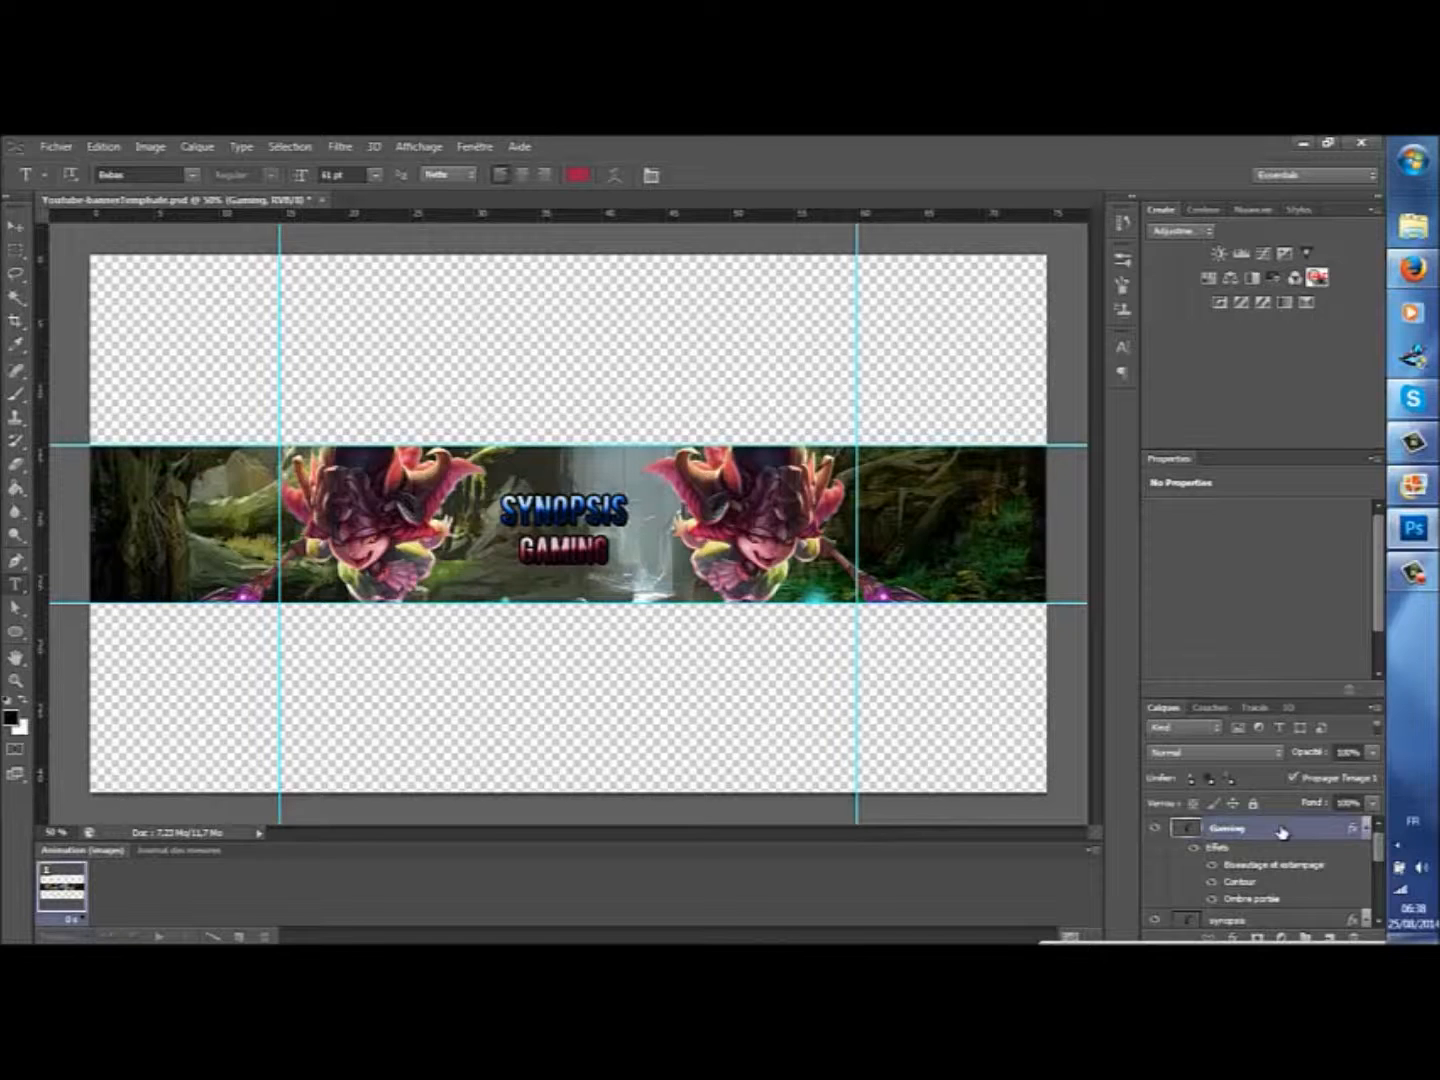
# Step: Reopen the "Gaming" layer style and greatly increase its Bevel and Emboss size
pyautogui.doubleClick(1282, 832)
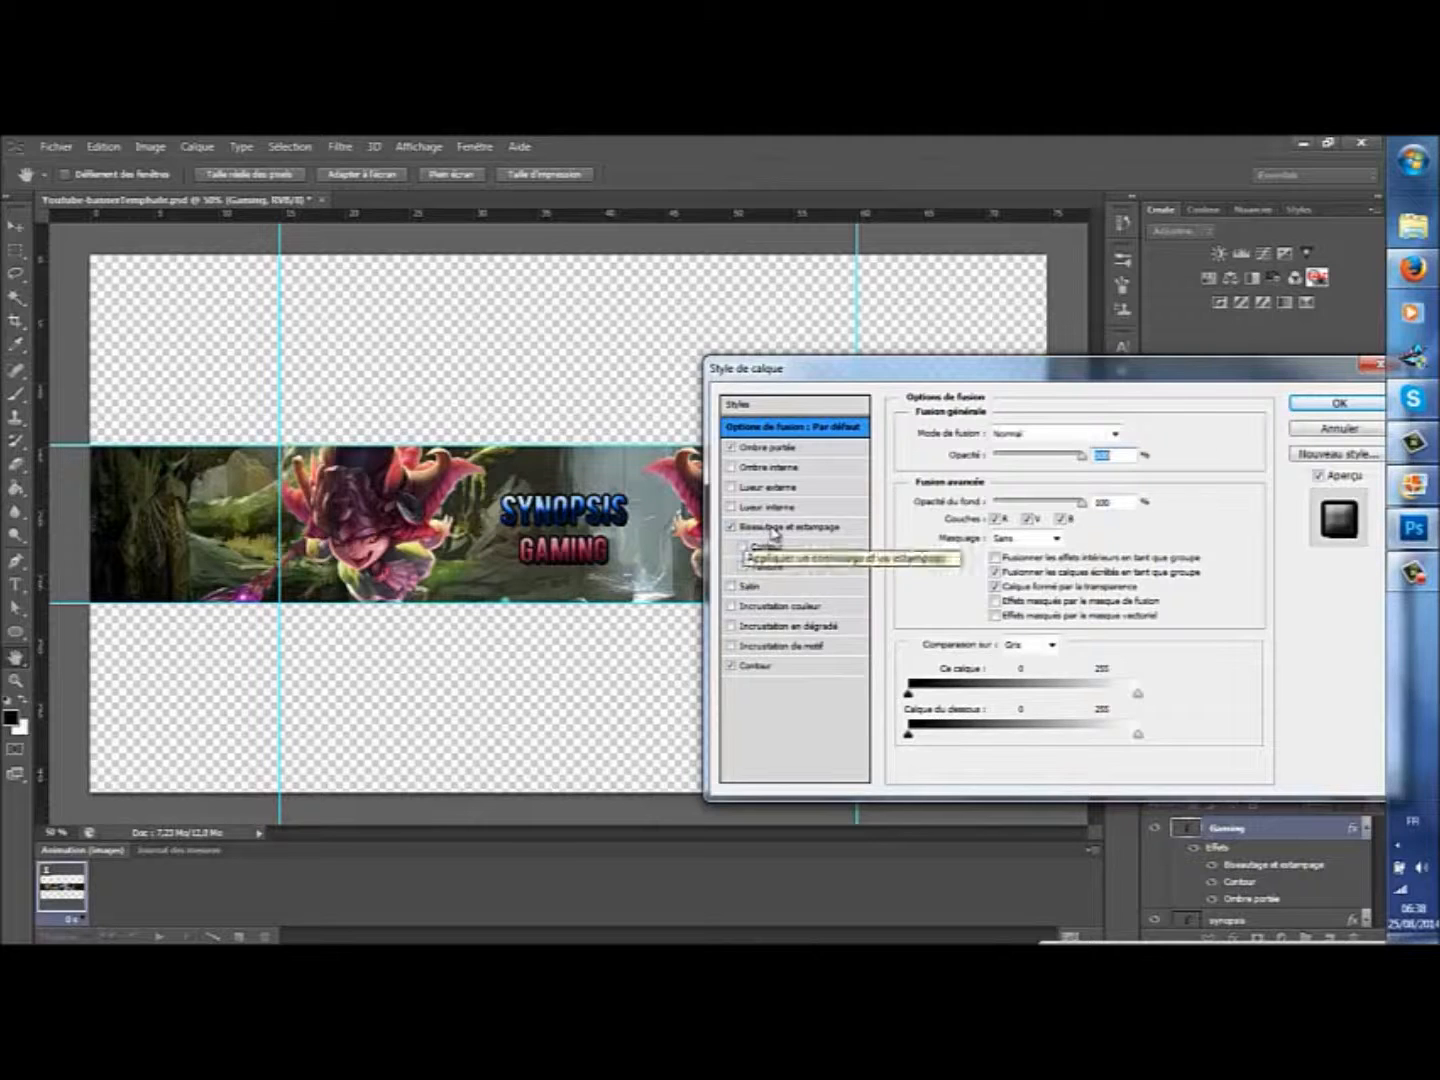
pyautogui.click(776, 527)
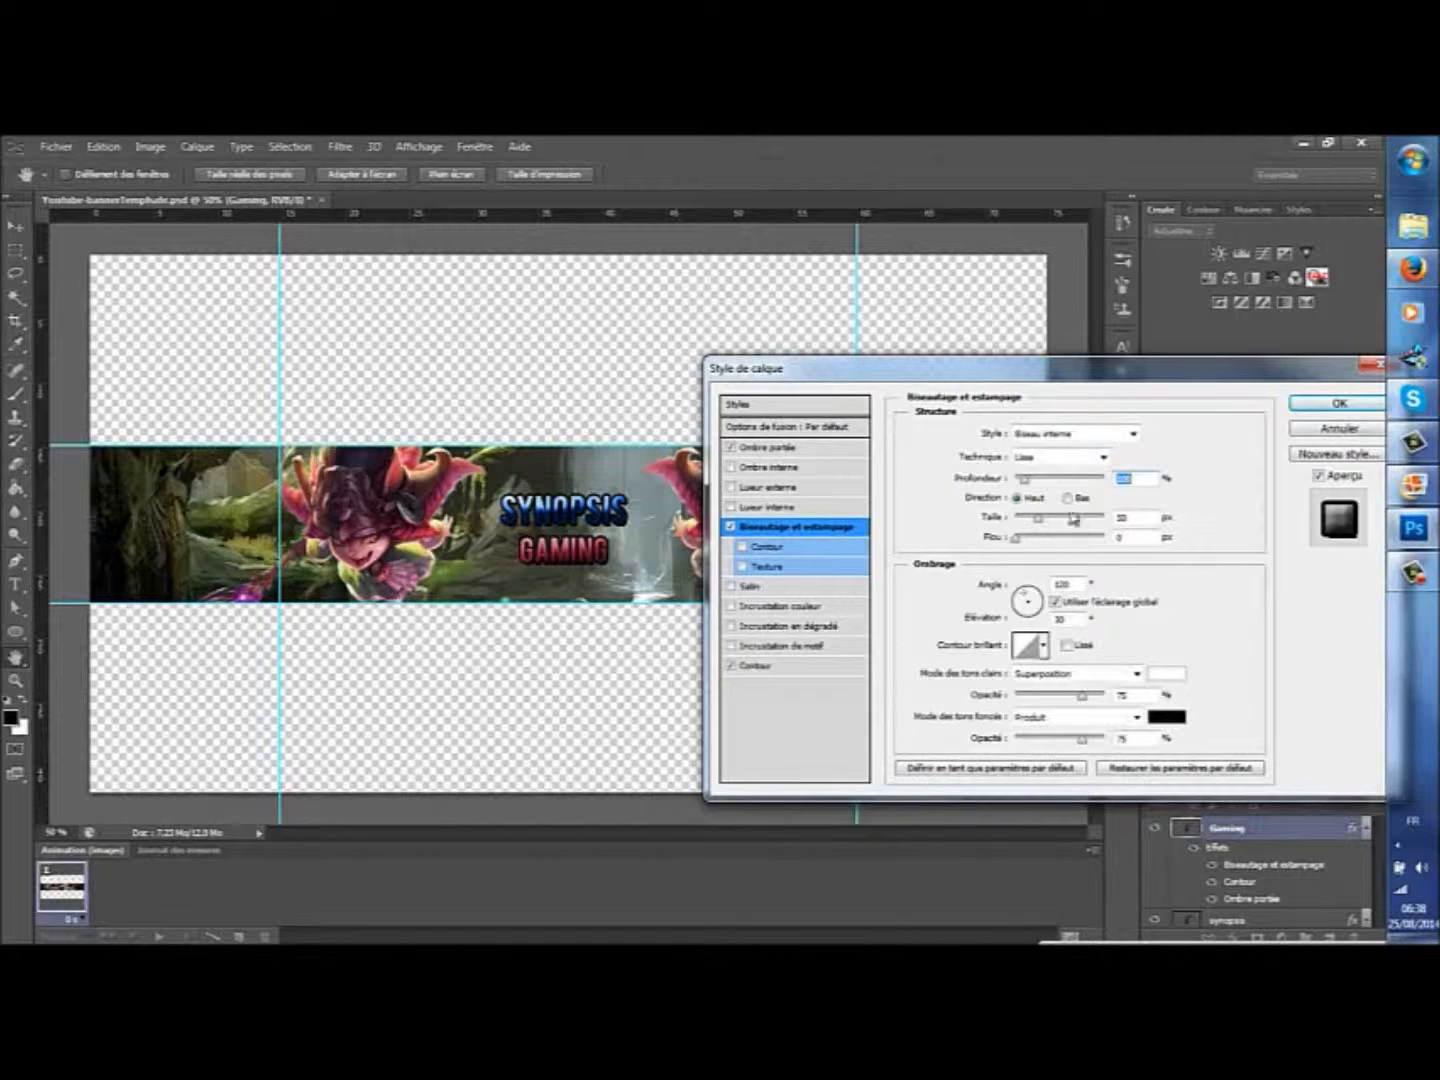
pyautogui.moveTo(1043, 527); pyautogui.dragTo(1016, 522)
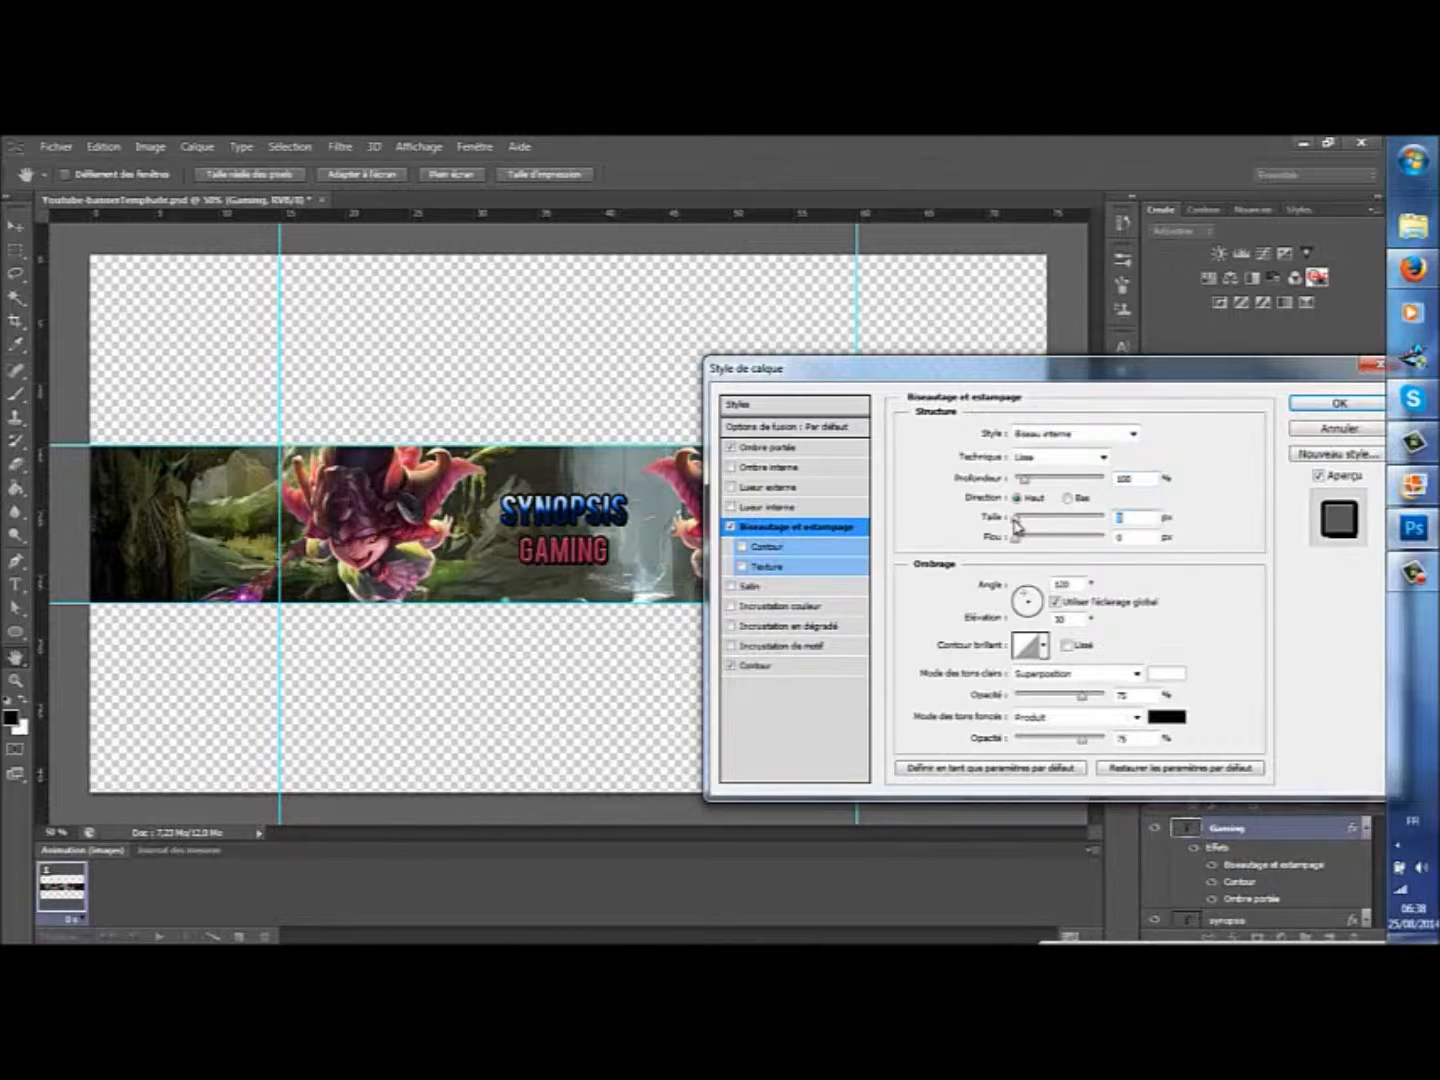
pyautogui.moveTo(1022, 523); pyautogui.dragTo(1071, 525)
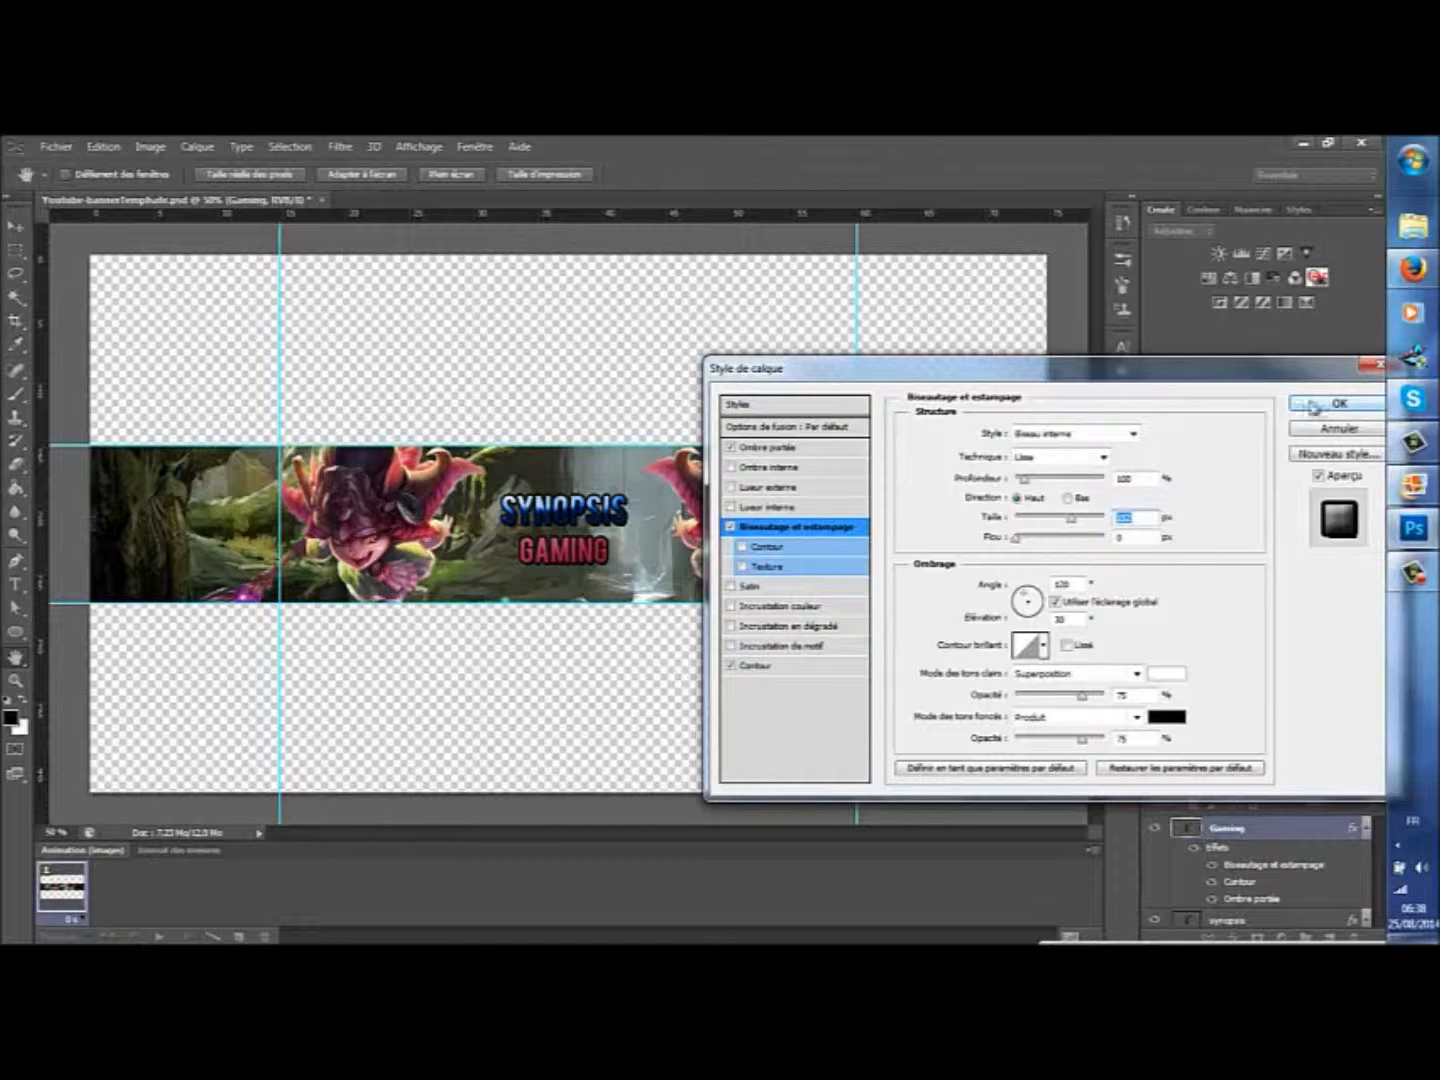
# Step: Try the Color Overlay, Satin, Gradient Overlay and Pattern Overlay effects in turn on the "Gaming" text
pyautogui.click(790, 608)
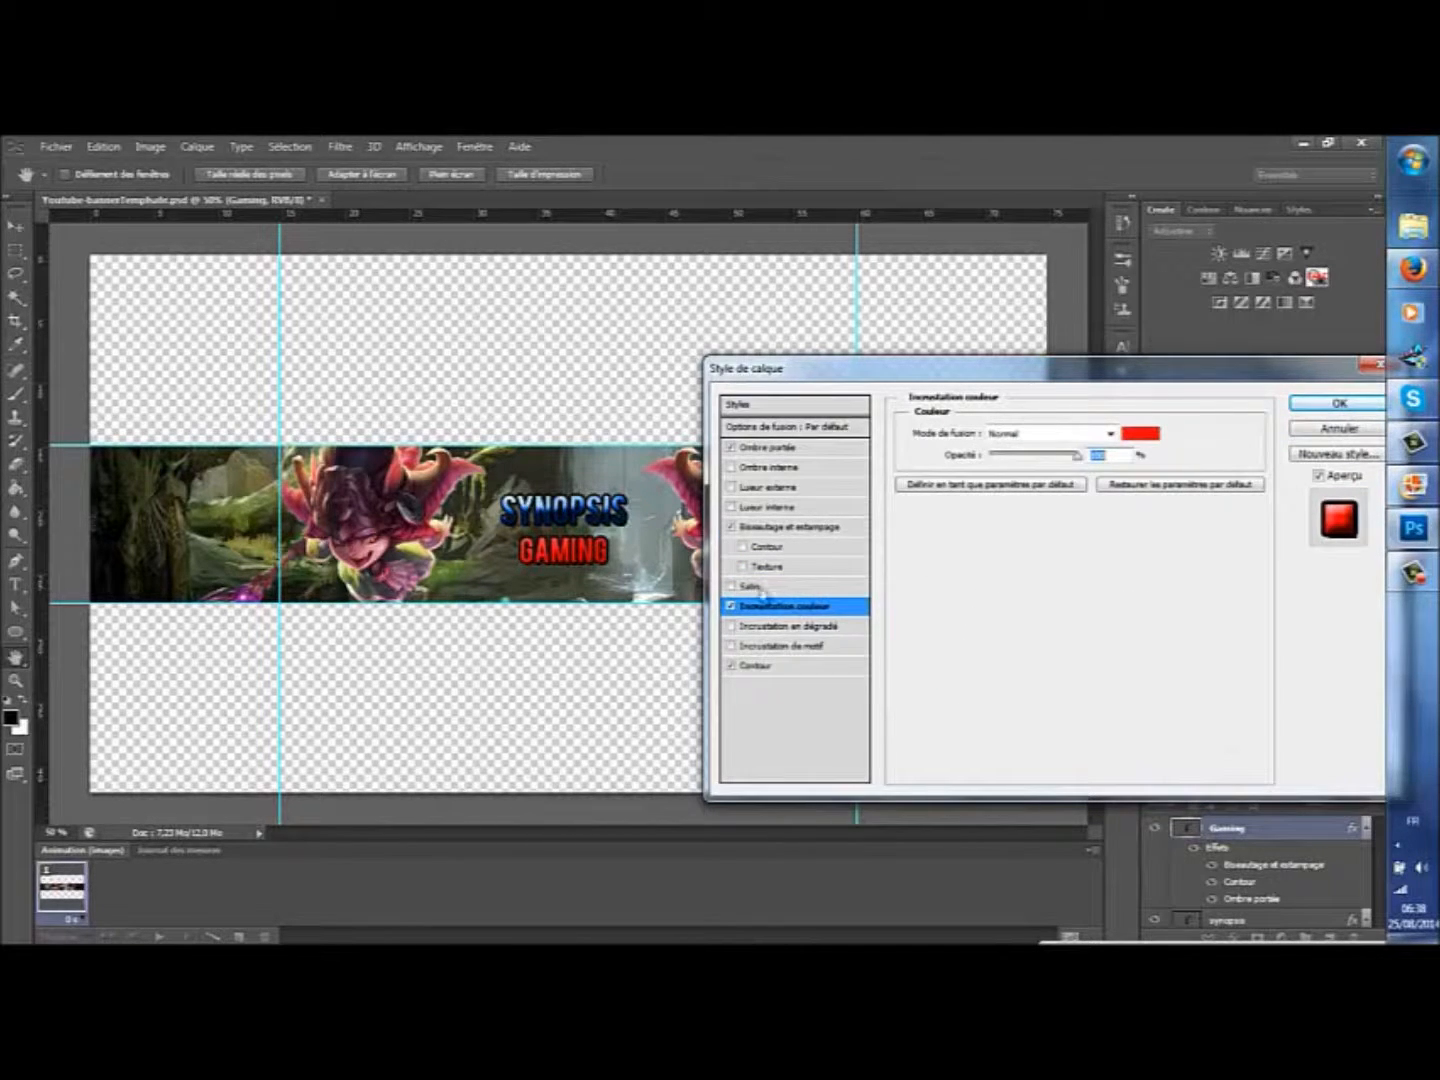
pyautogui.click(732, 607)
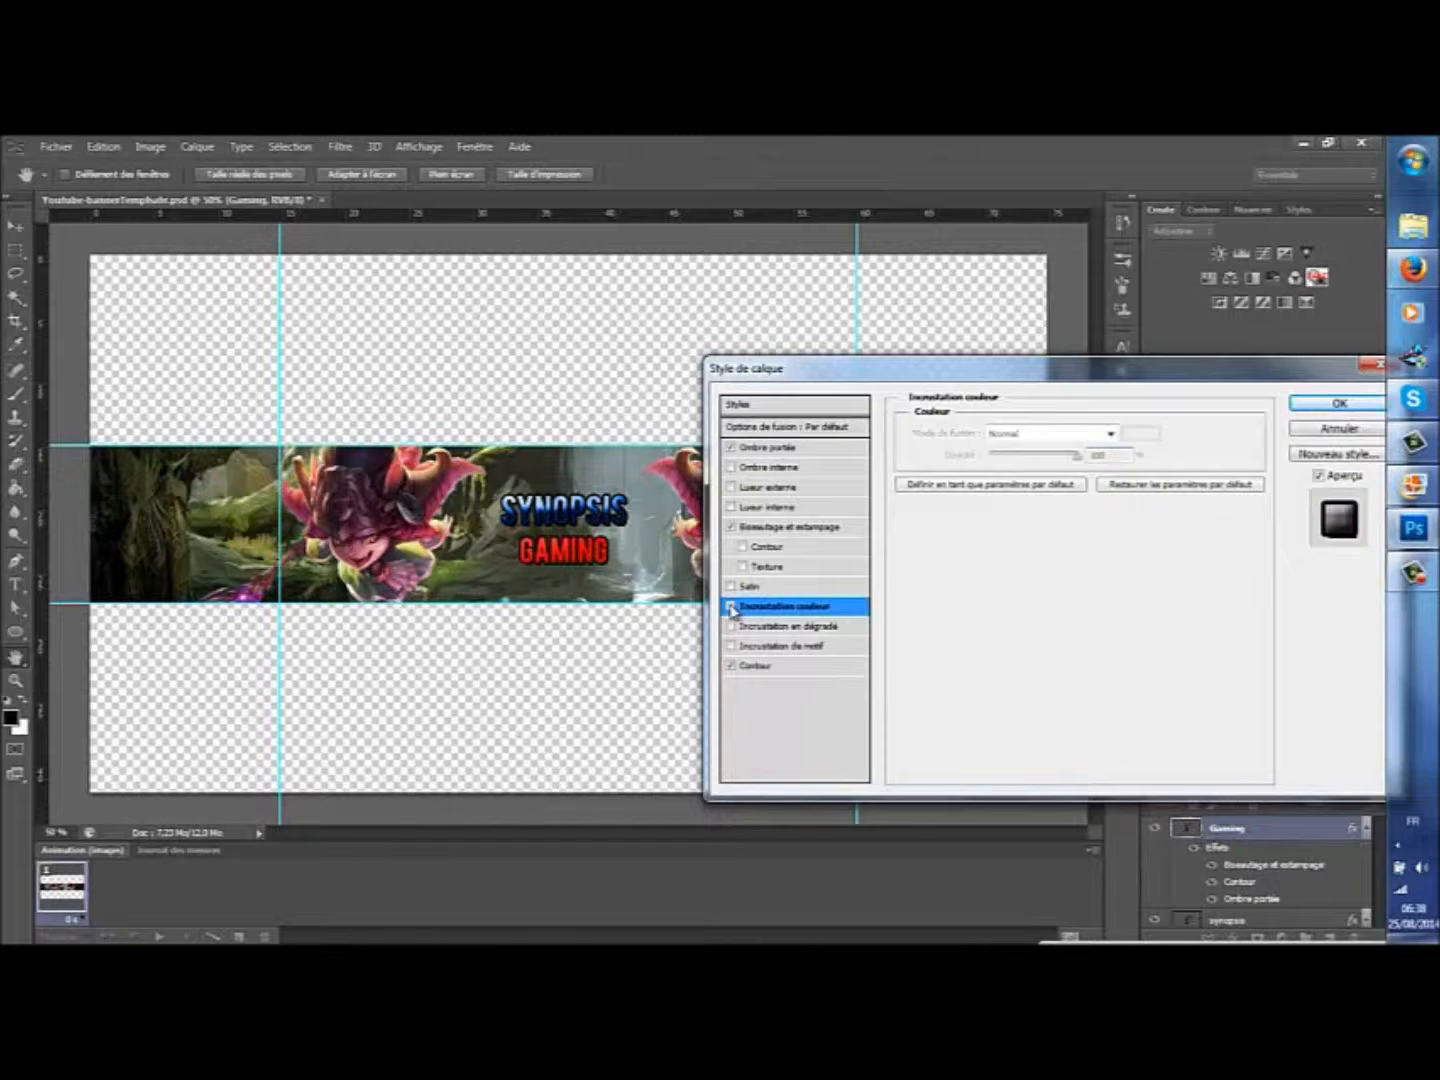
pyautogui.click(731, 586)
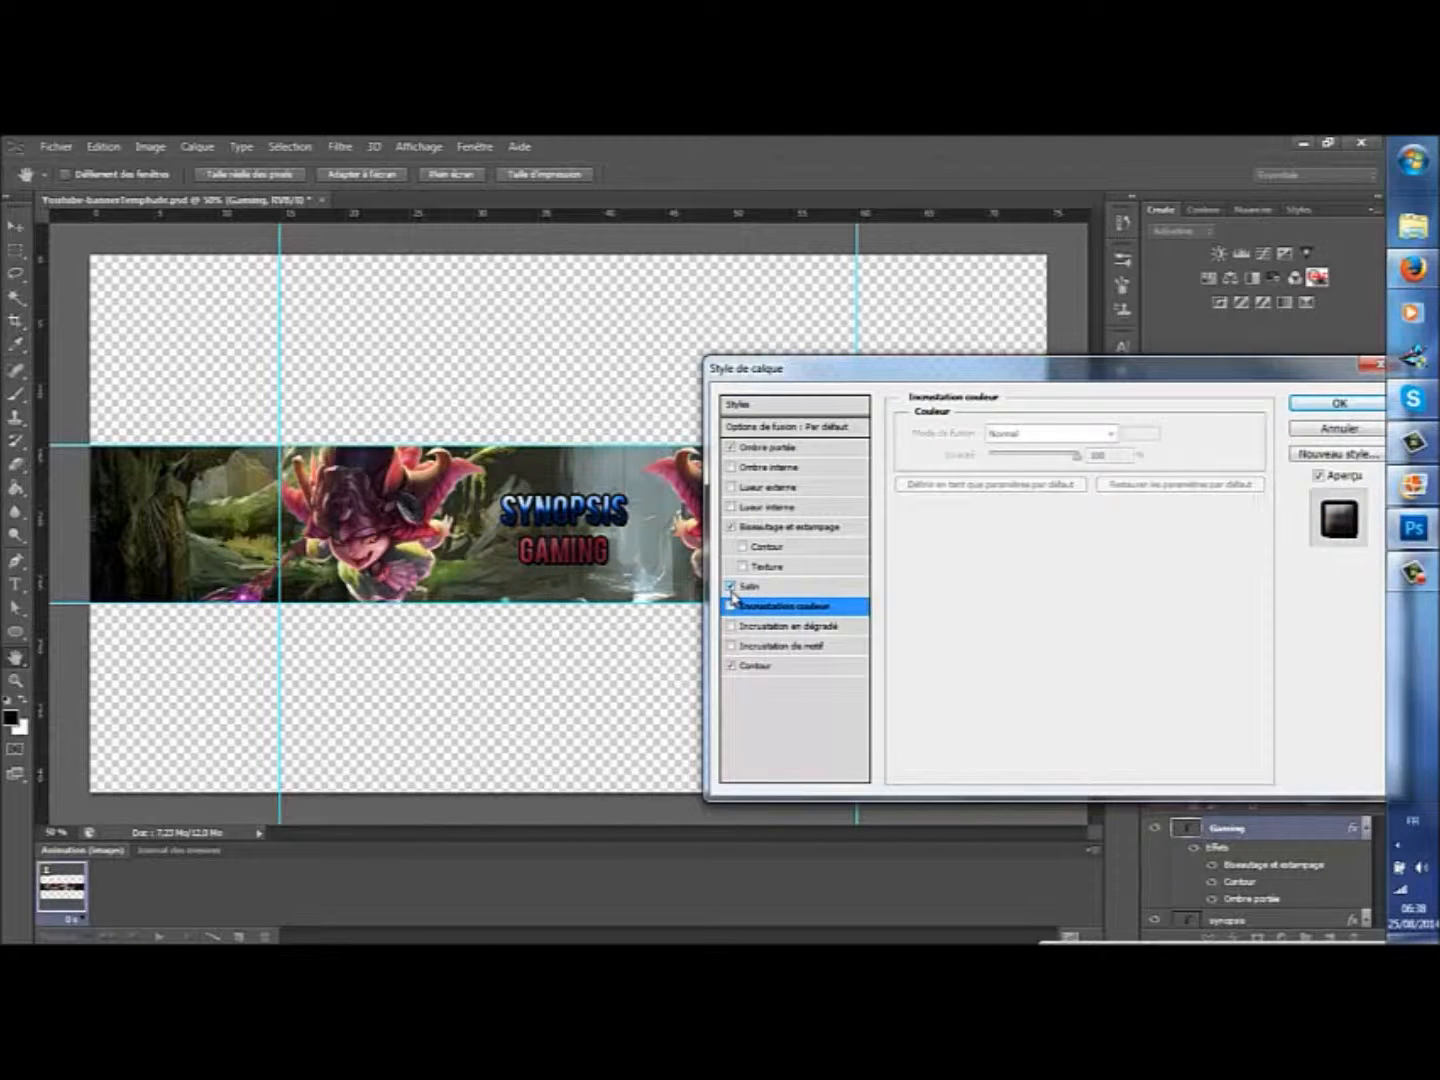
pyautogui.click(732, 588)
pyautogui.click(731, 626)
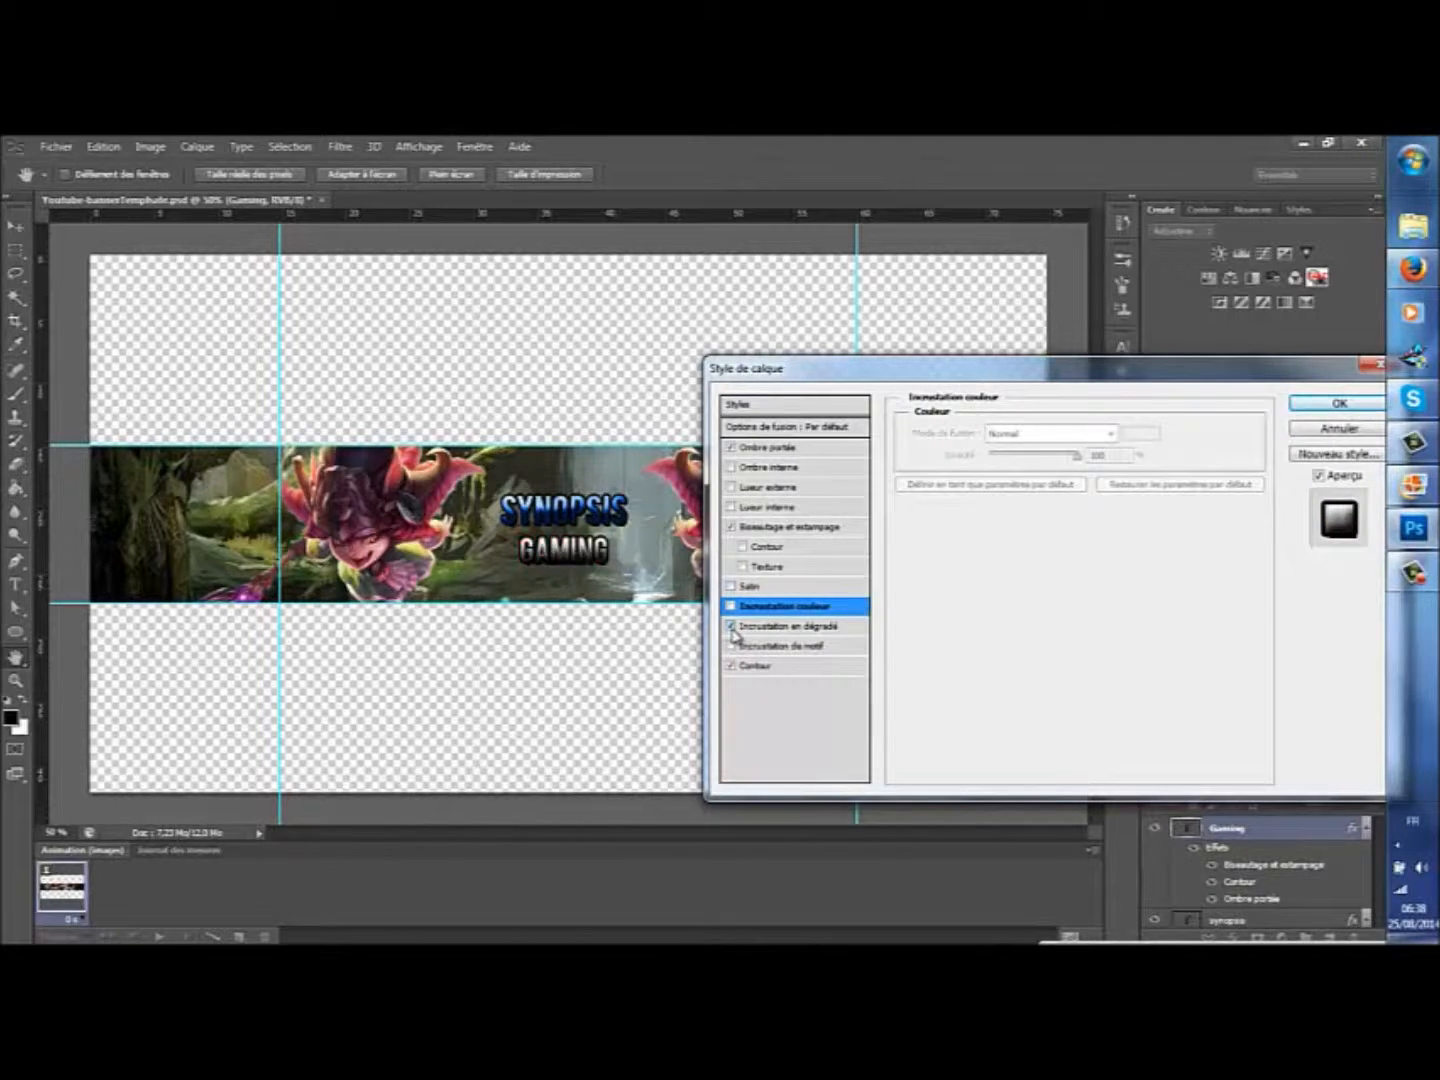
pyautogui.click(731, 626)
pyautogui.click(732, 645)
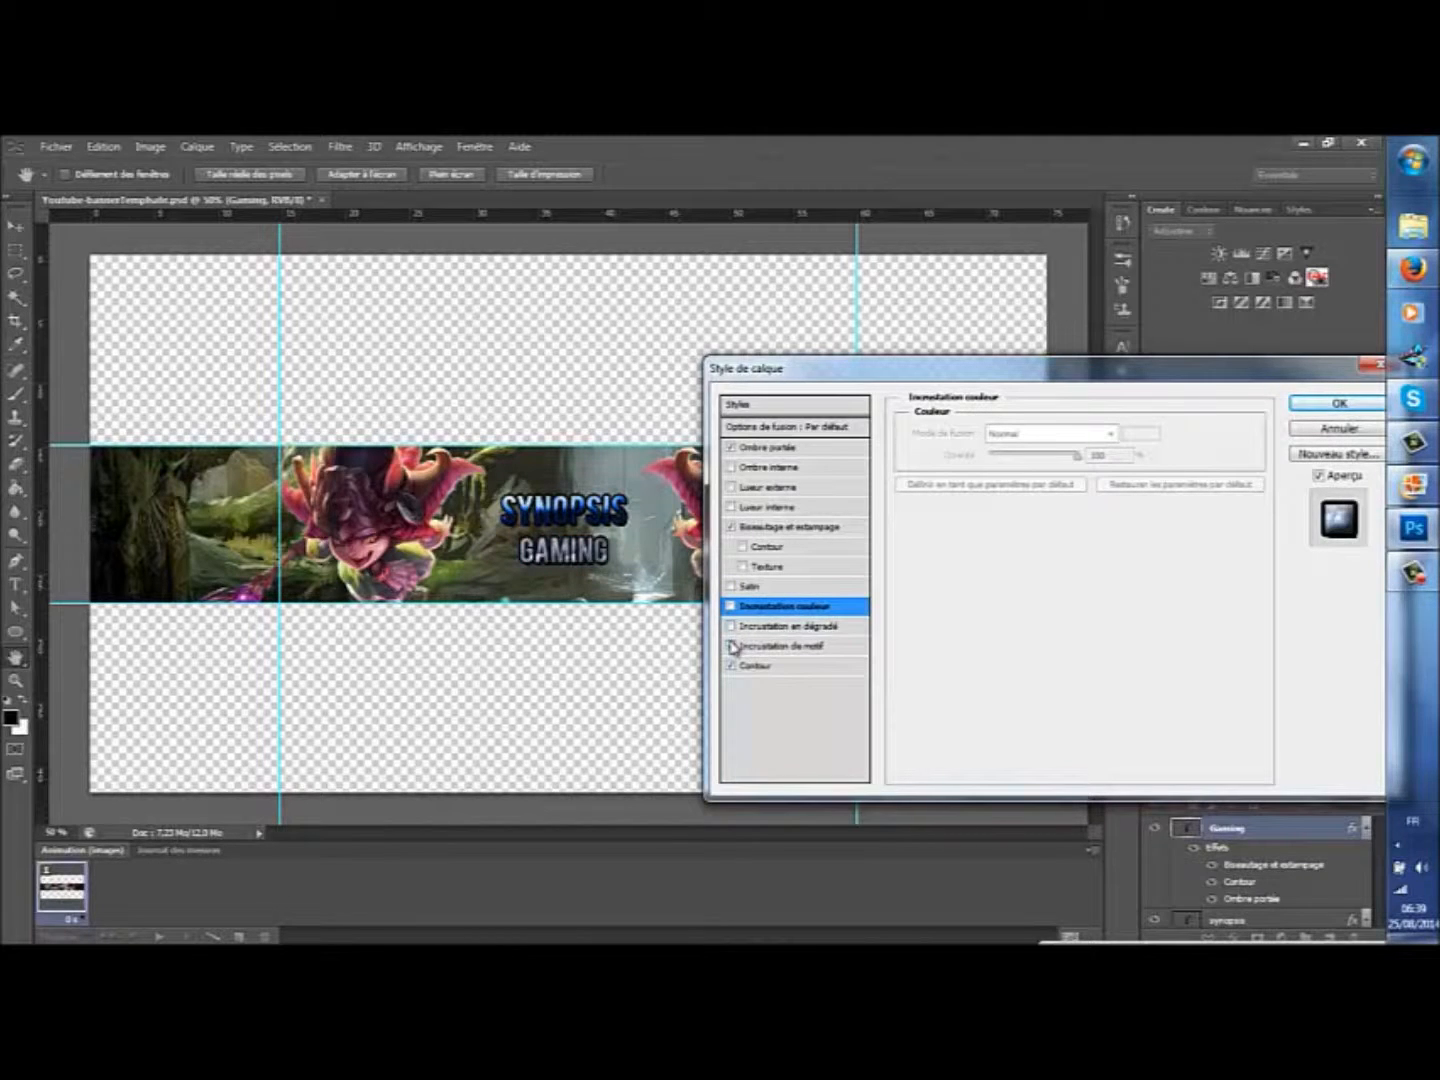
pyautogui.click(732, 646)
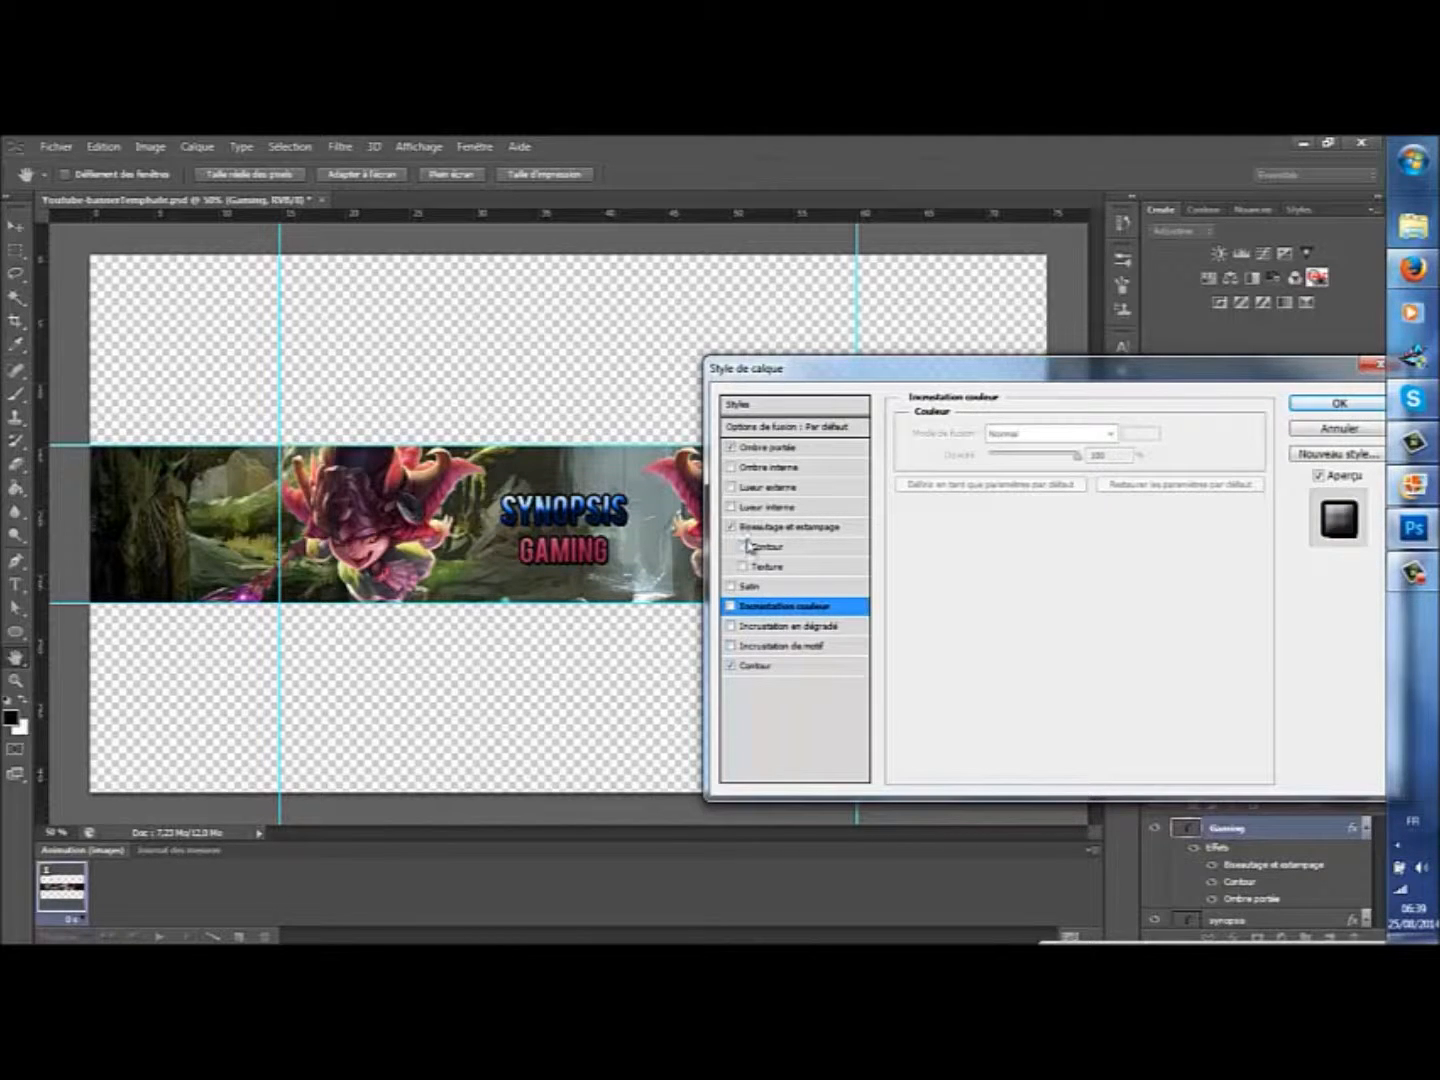
# Step: Add an Inner Glow to the "Gaming" text, with its size reduced to the minimum and its opacity raised to the maximum
pyautogui.click(733, 508)
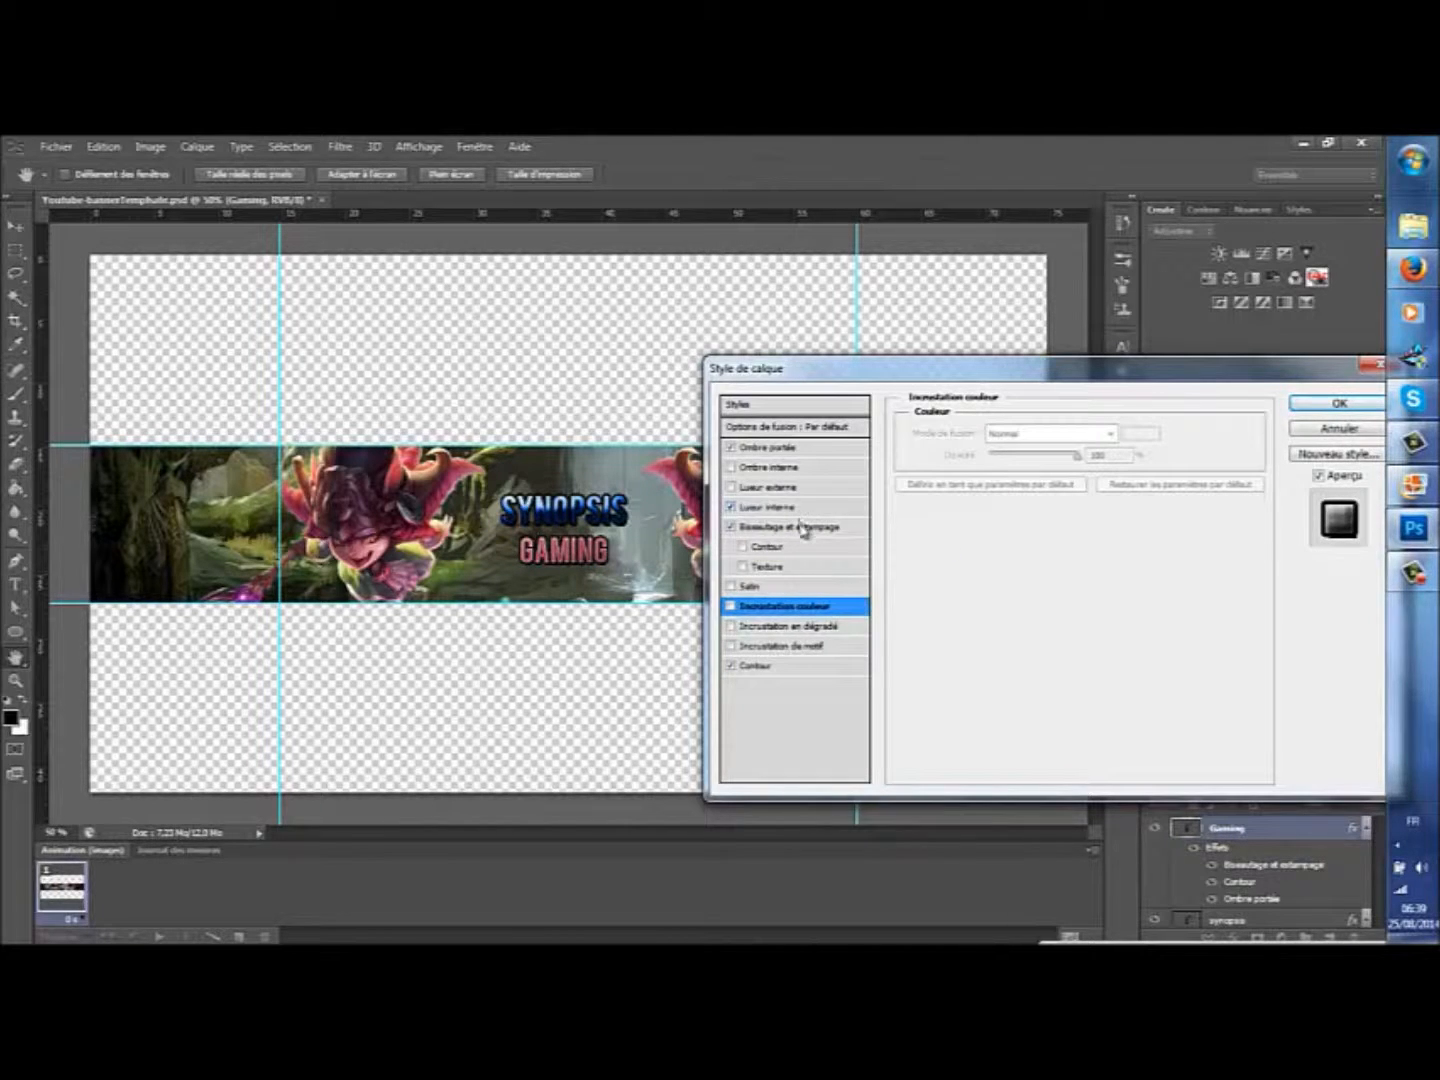
pyautogui.click(770, 509)
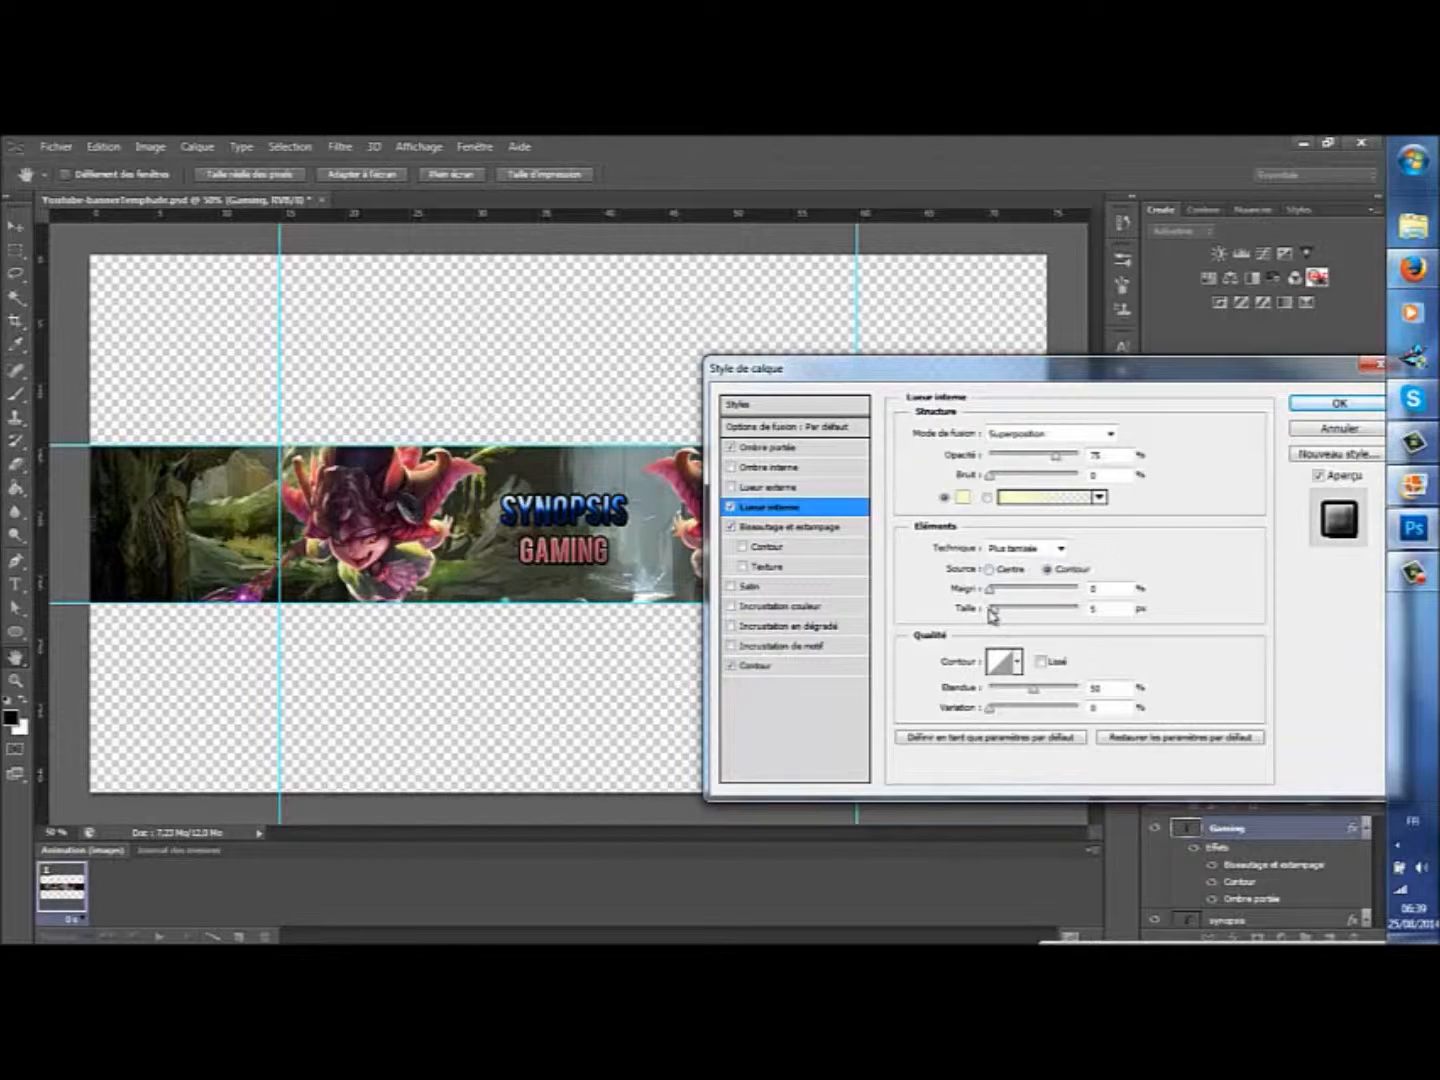
pyautogui.moveTo(995, 613); pyautogui.dragTo(992, 615)
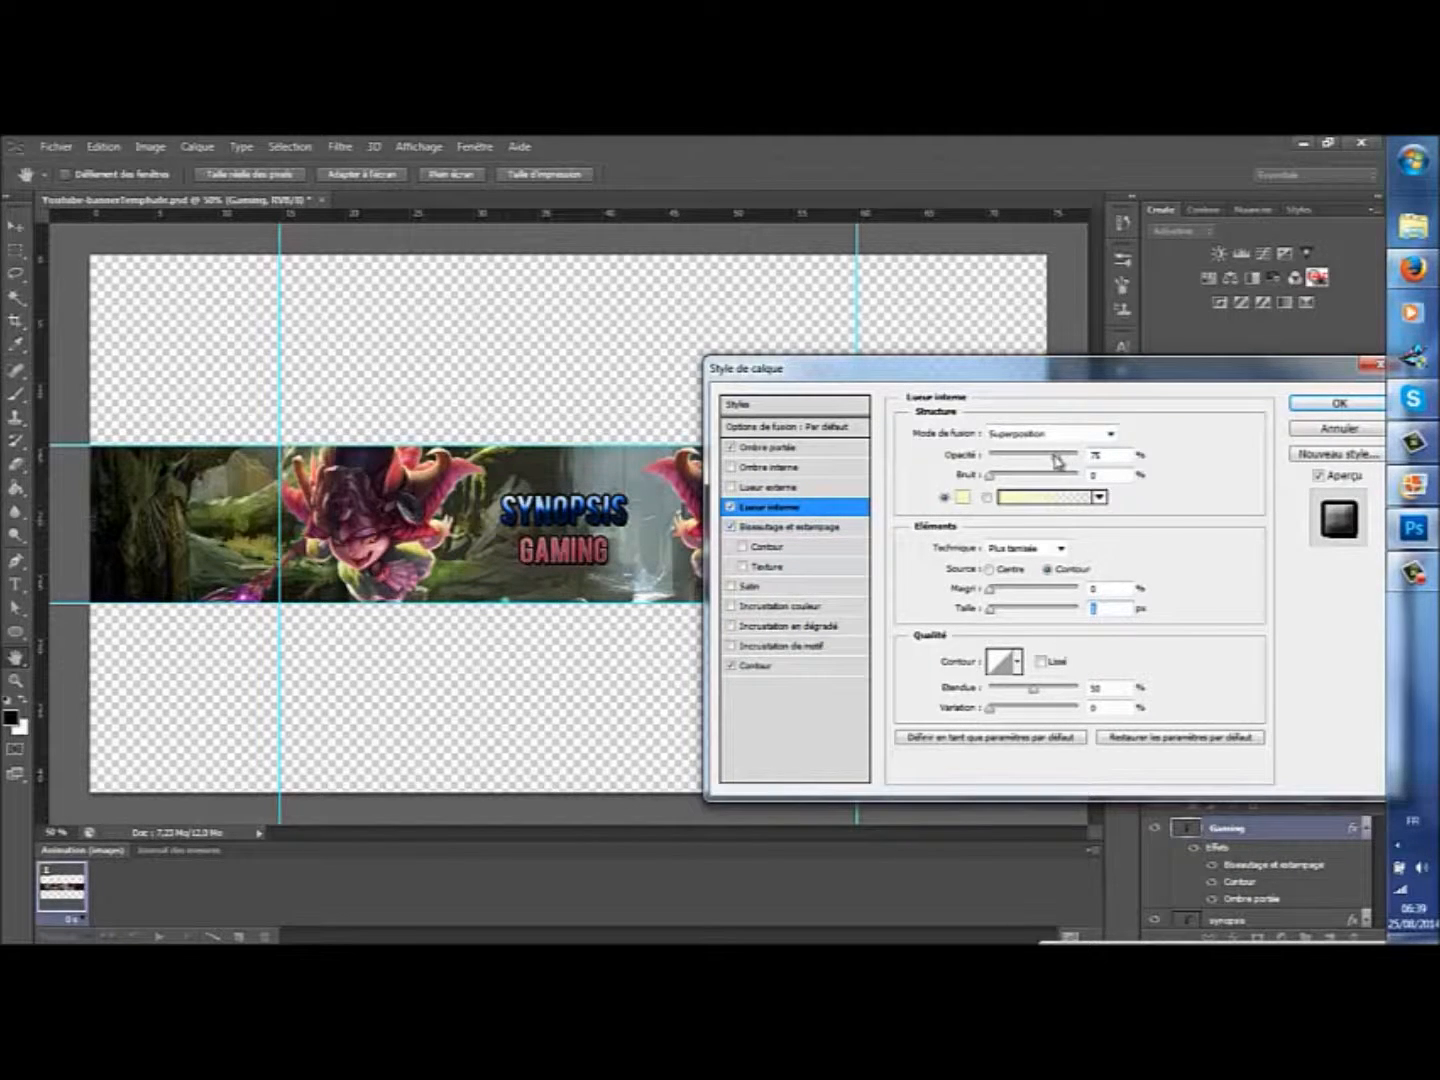
pyautogui.moveTo(1068, 463); pyautogui.dragTo(1094, 464)
# Step: Try an Inner Shadow effect on the "Gaming" text
pyautogui.click(769, 468)
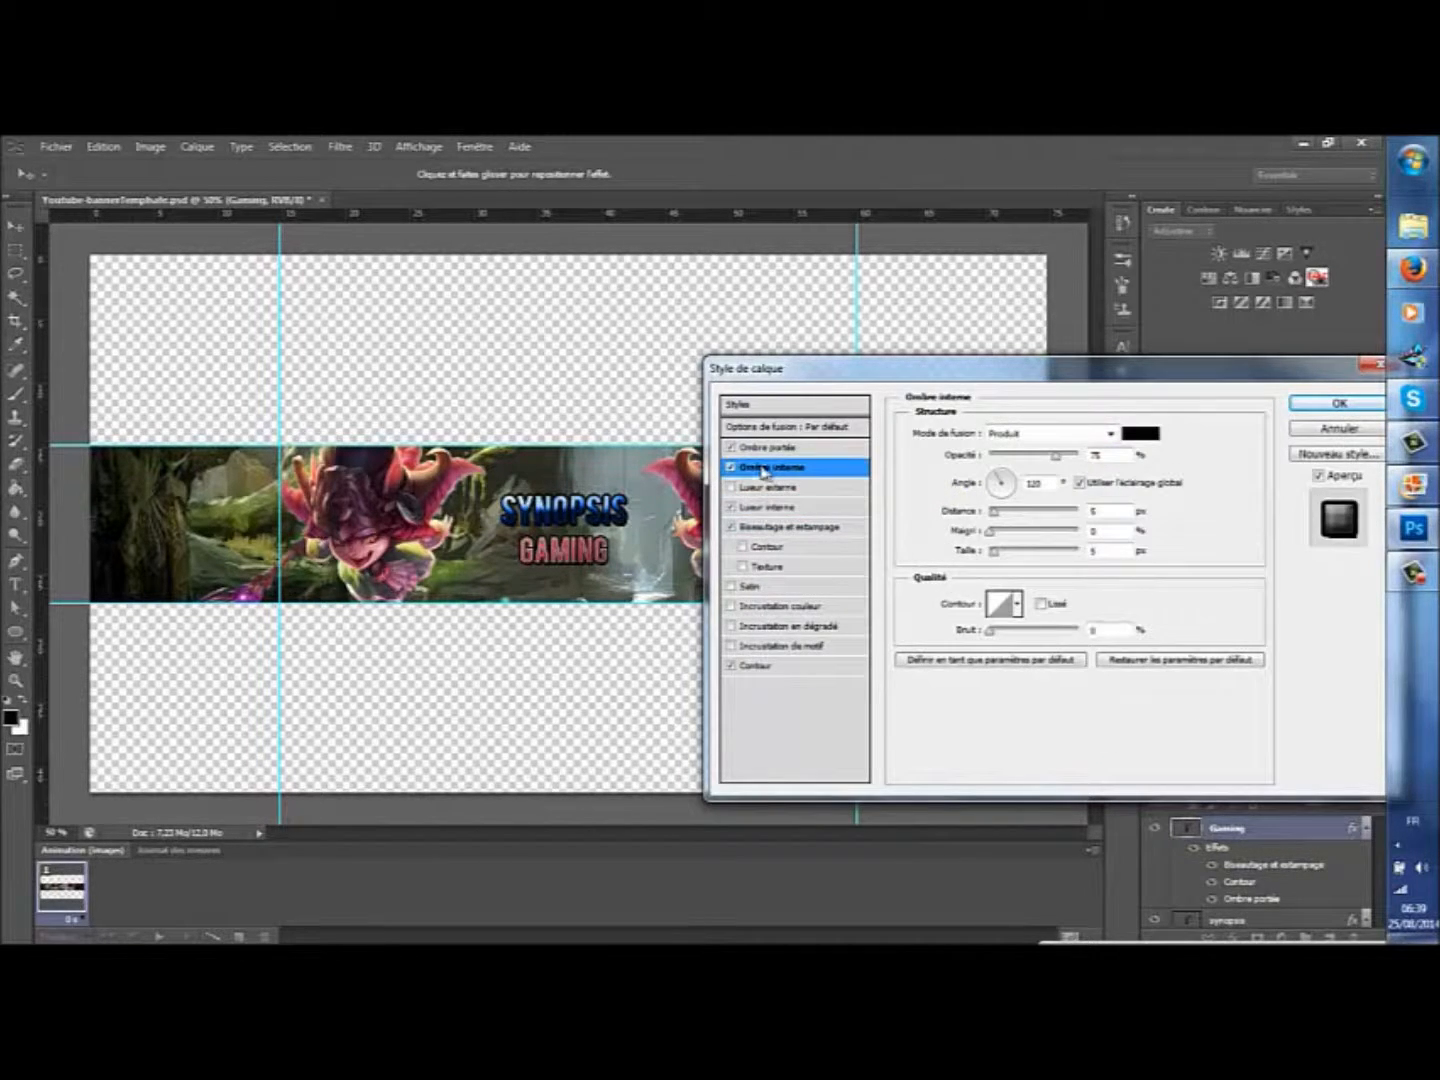
pyautogui.click(732, 468)
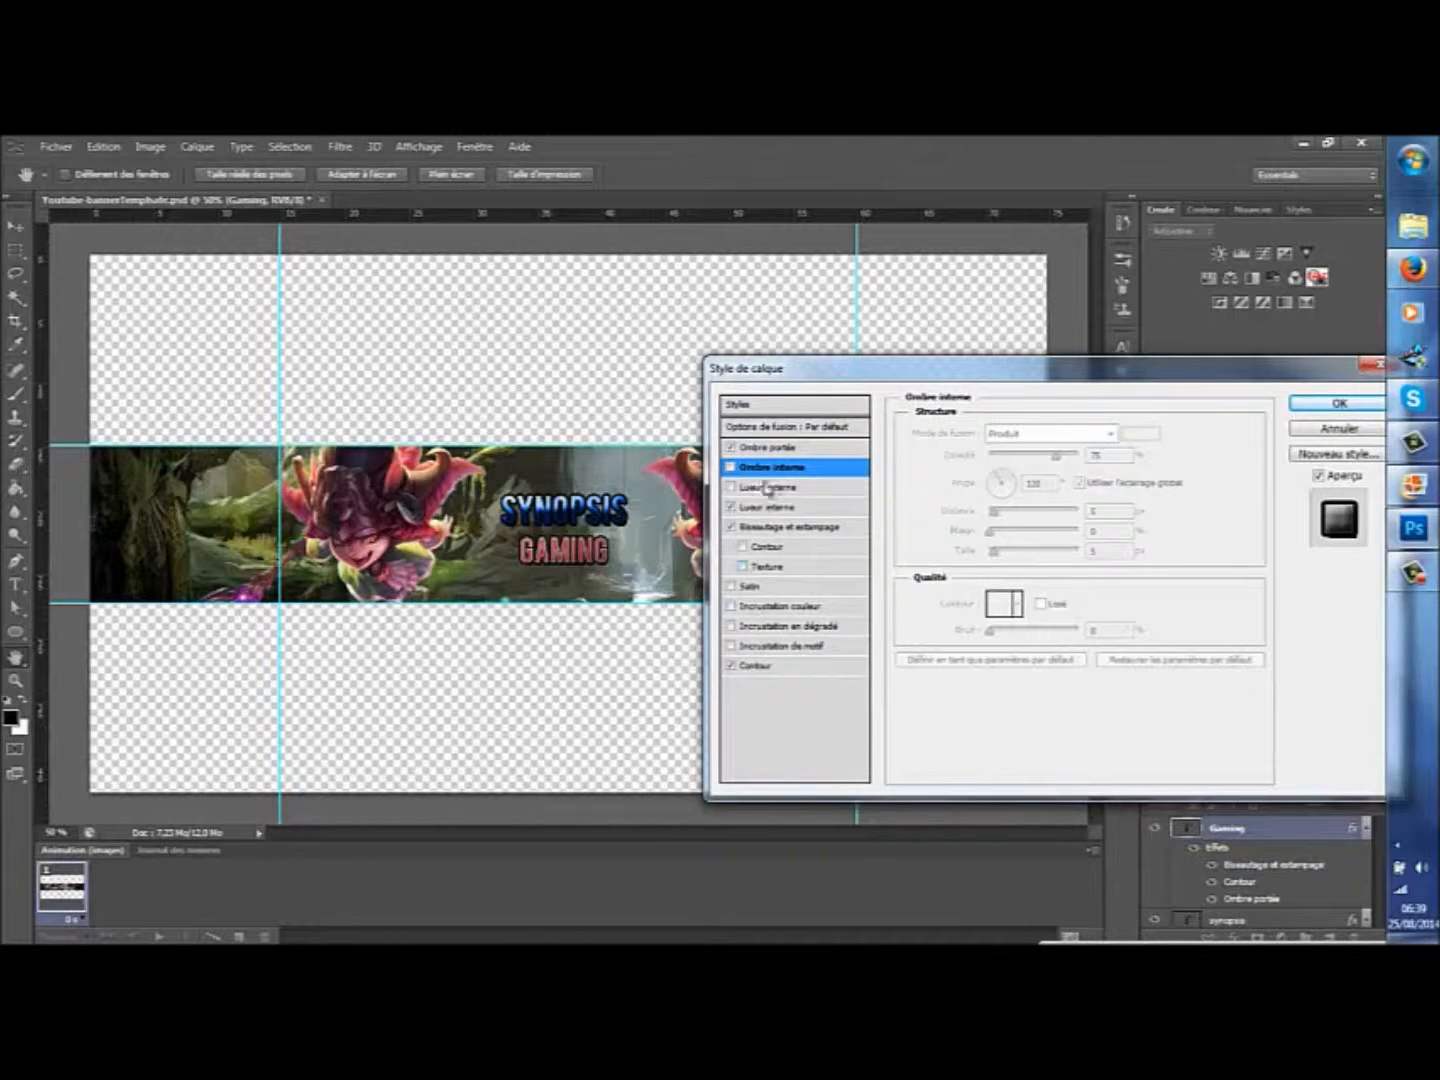
# Step: Enable Texture for the "Gaming" text's Bevel and Emboss, compare several patterns and keep the pale, nearly white one
pyautogui.click(731, 525)
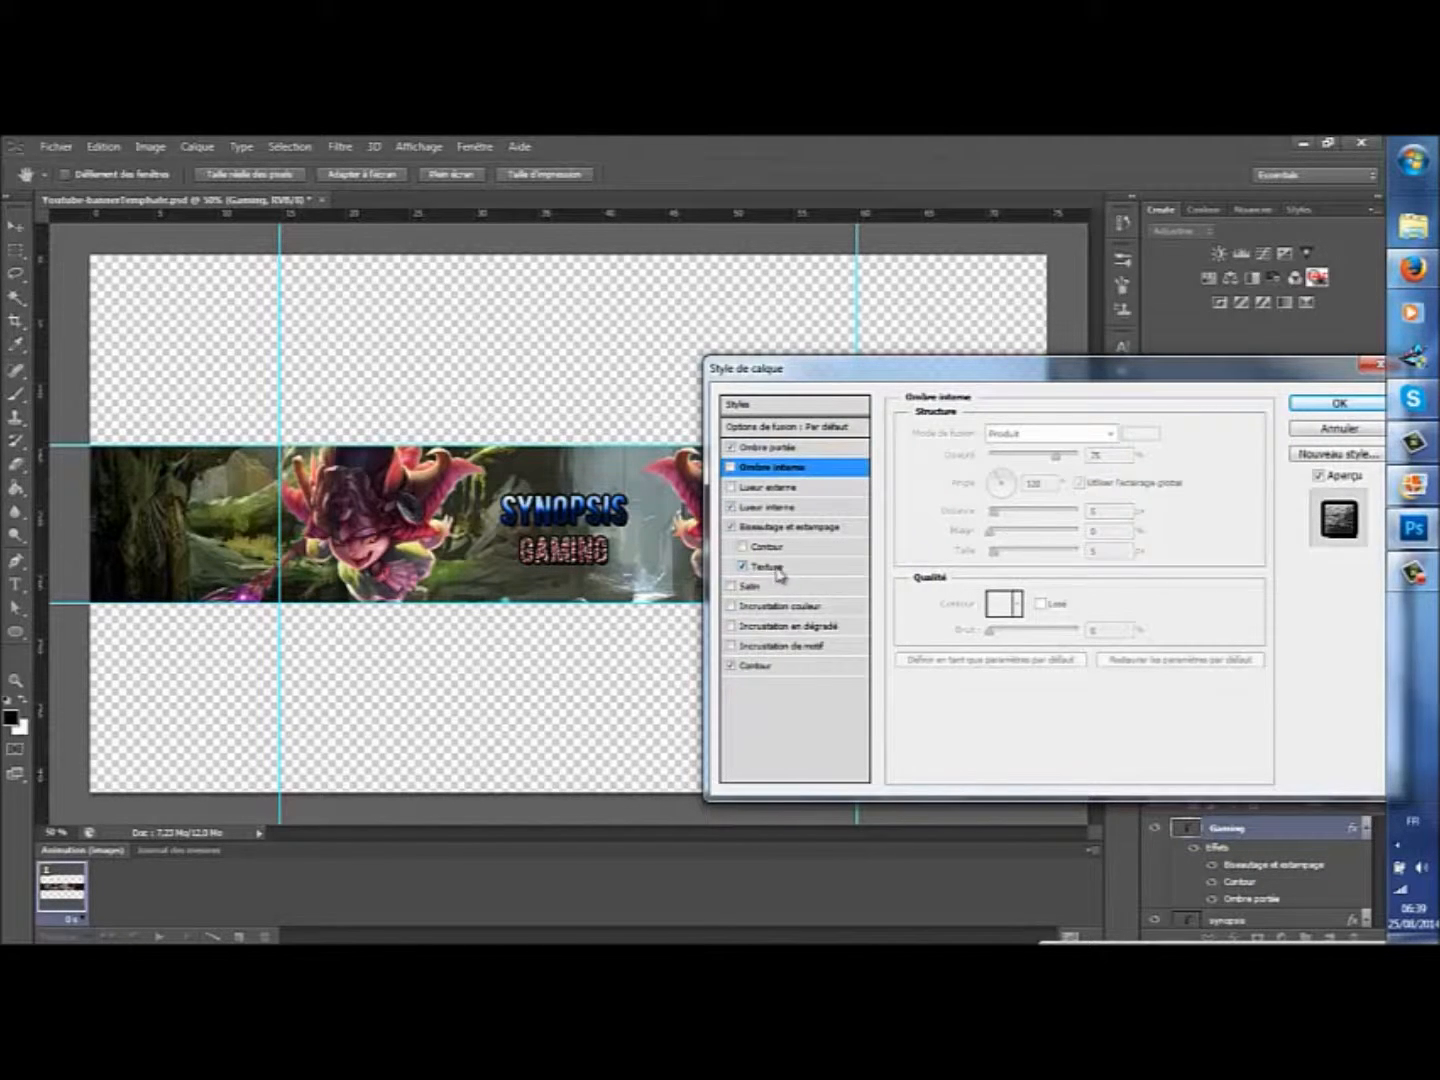
pyautogui.click(772, 567)
pyautogui.click(1003, 452)
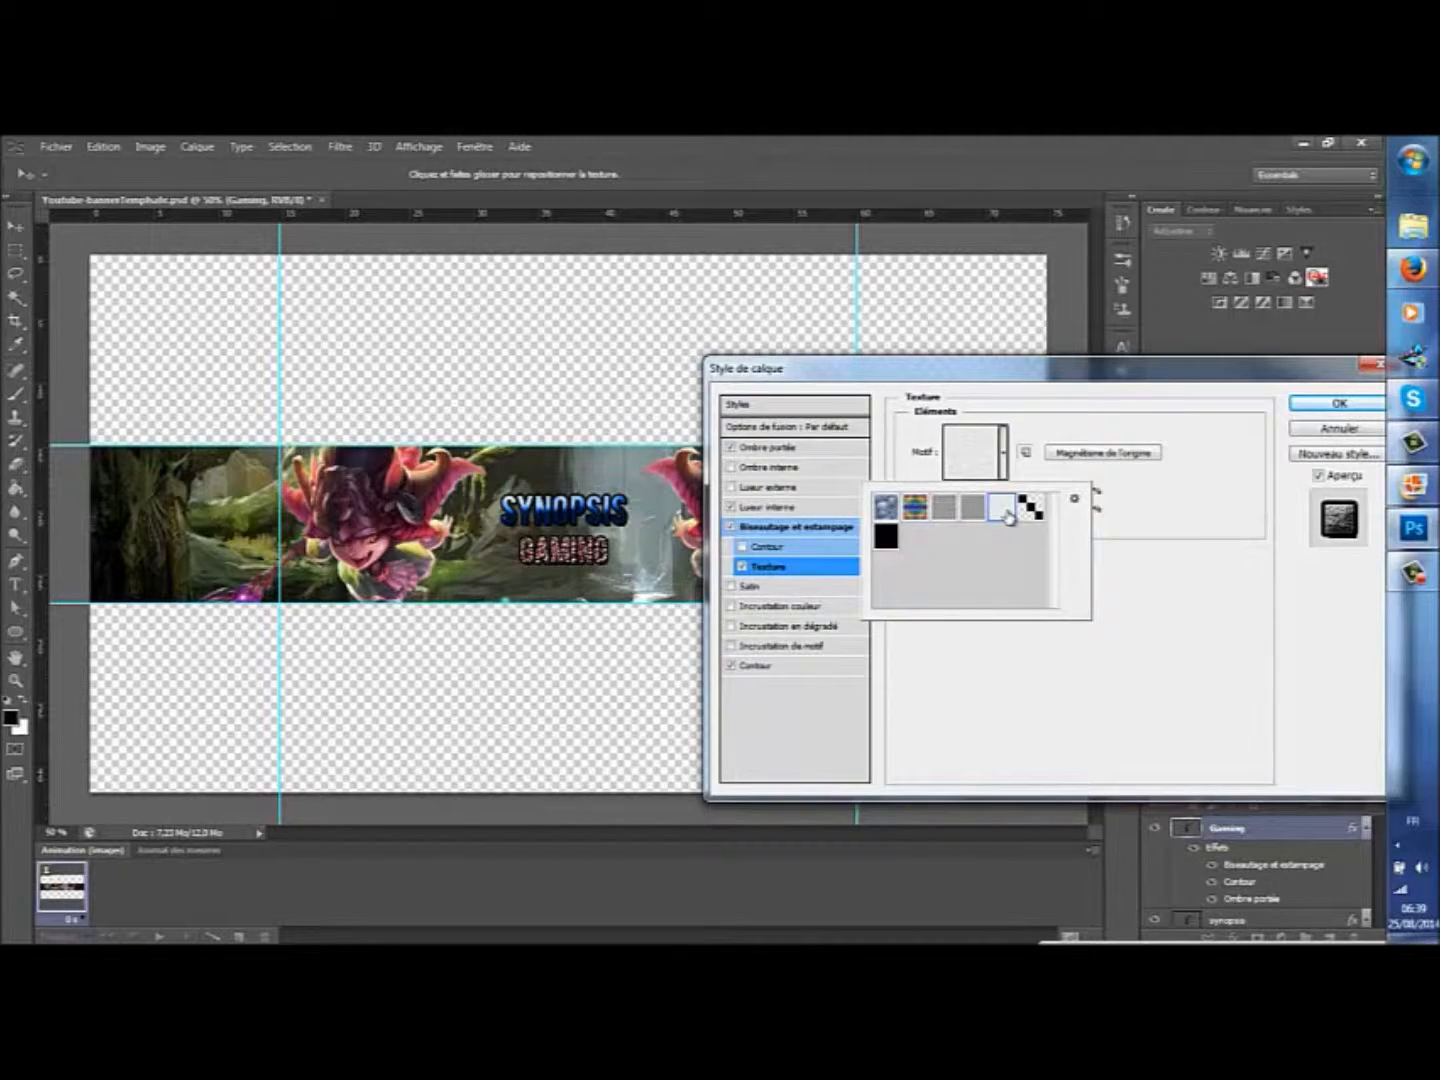
pyautogui.click(890, 507)
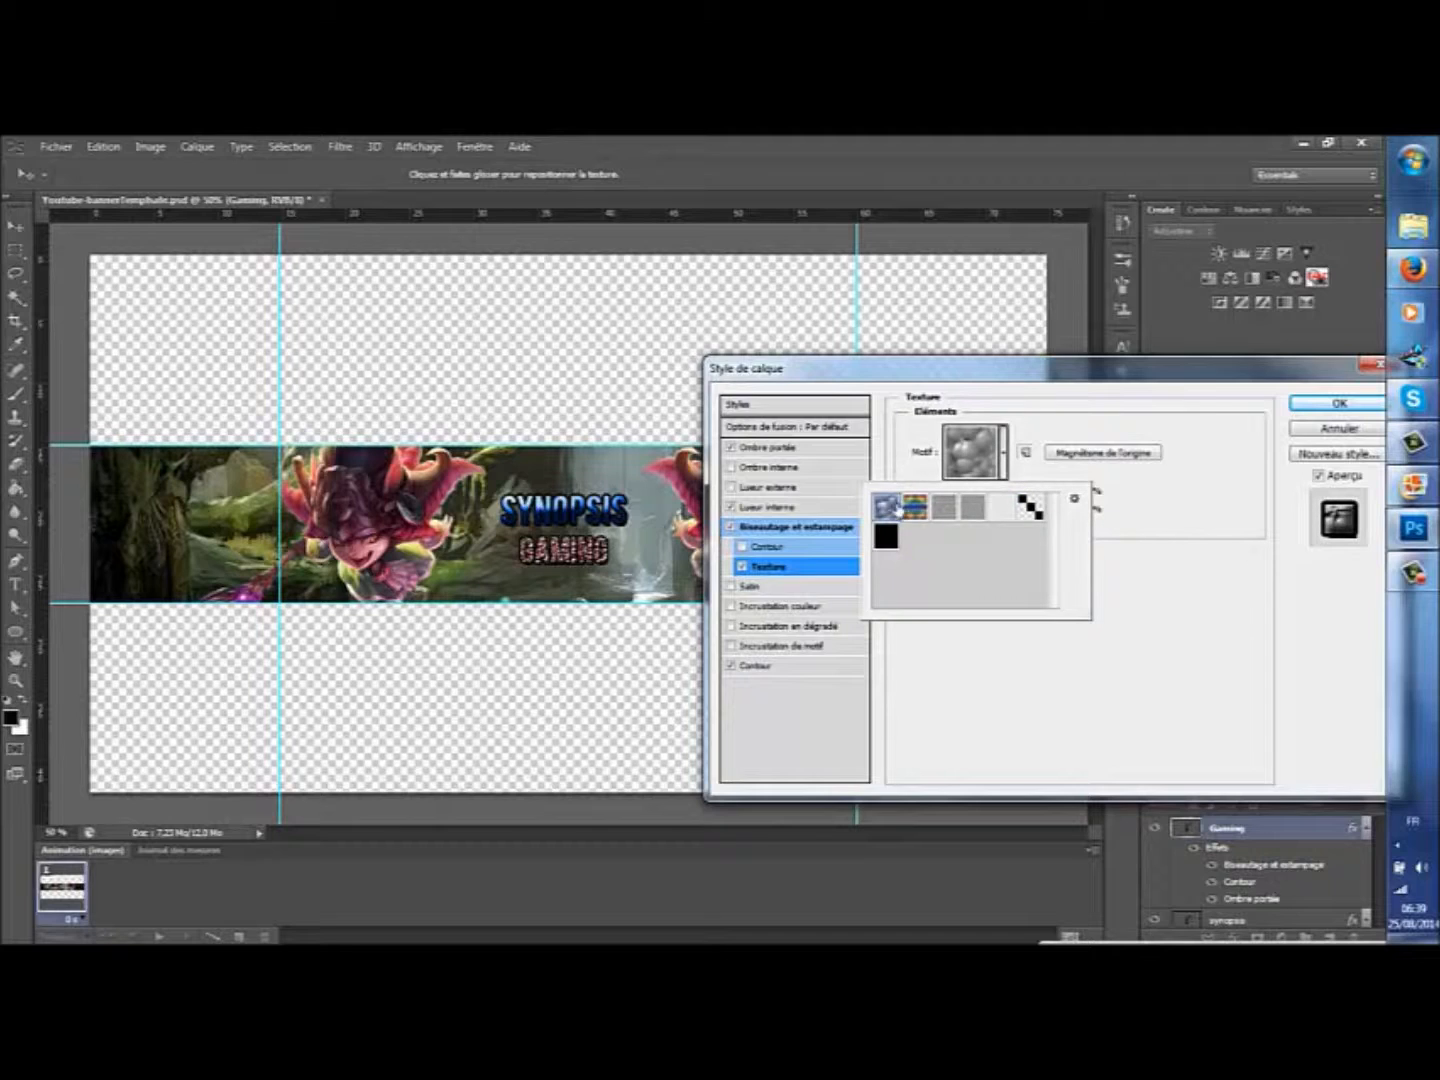
pyautogui.click(978, 512)
pyautogui.click(1001, 511)
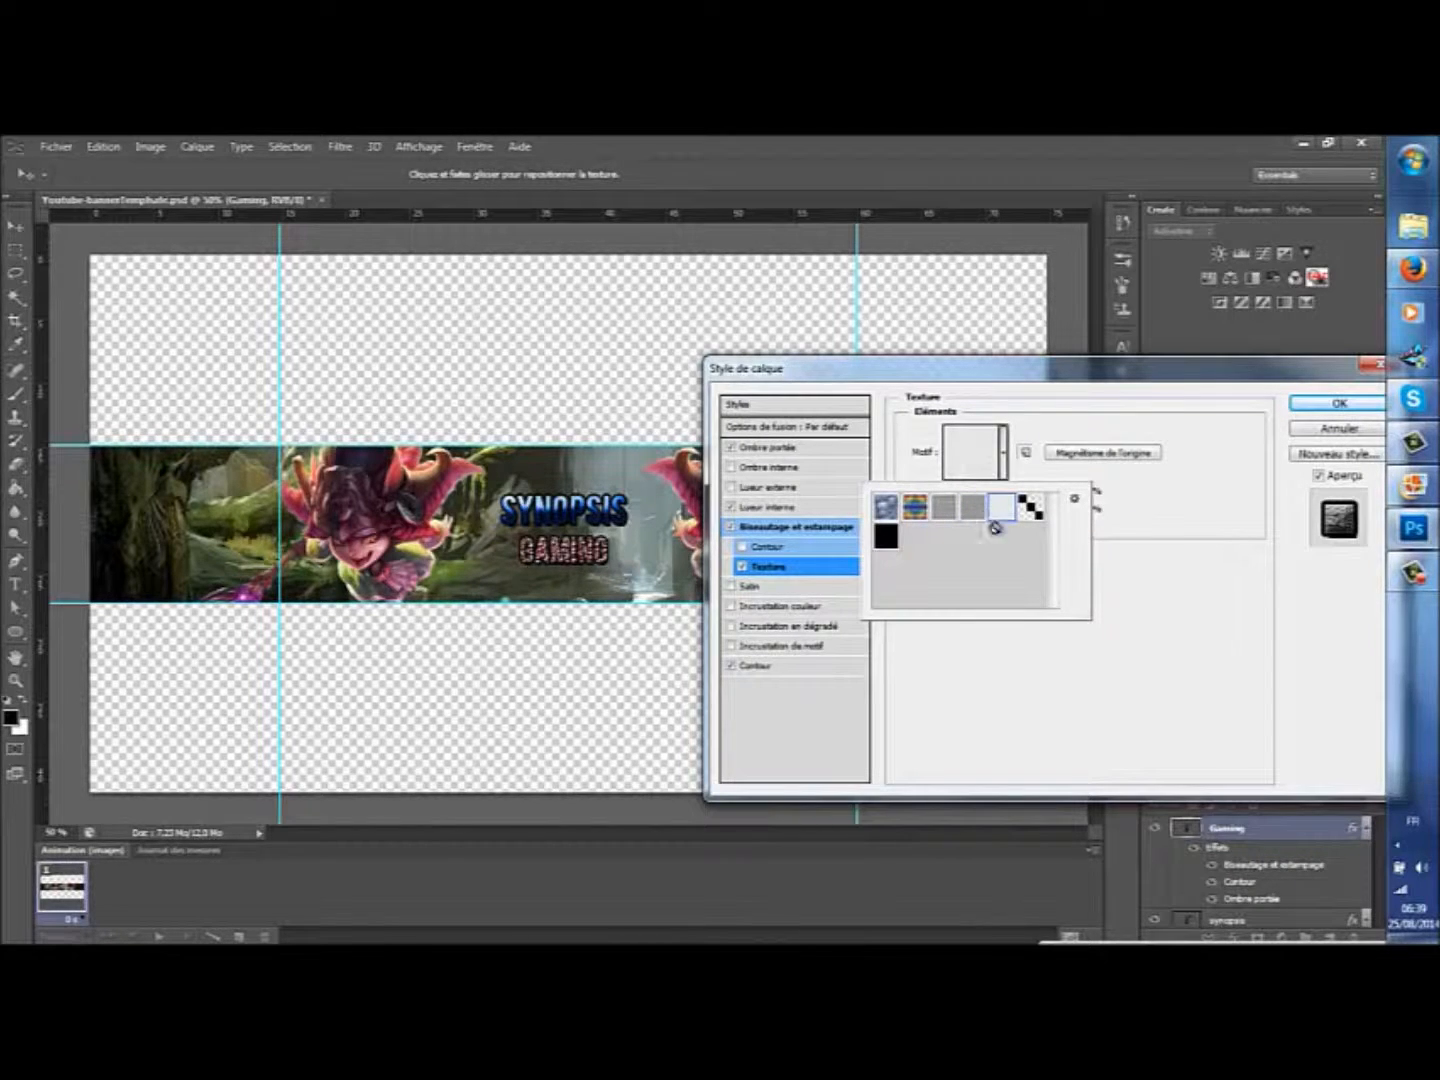
pyautogui.click(1133, 617)
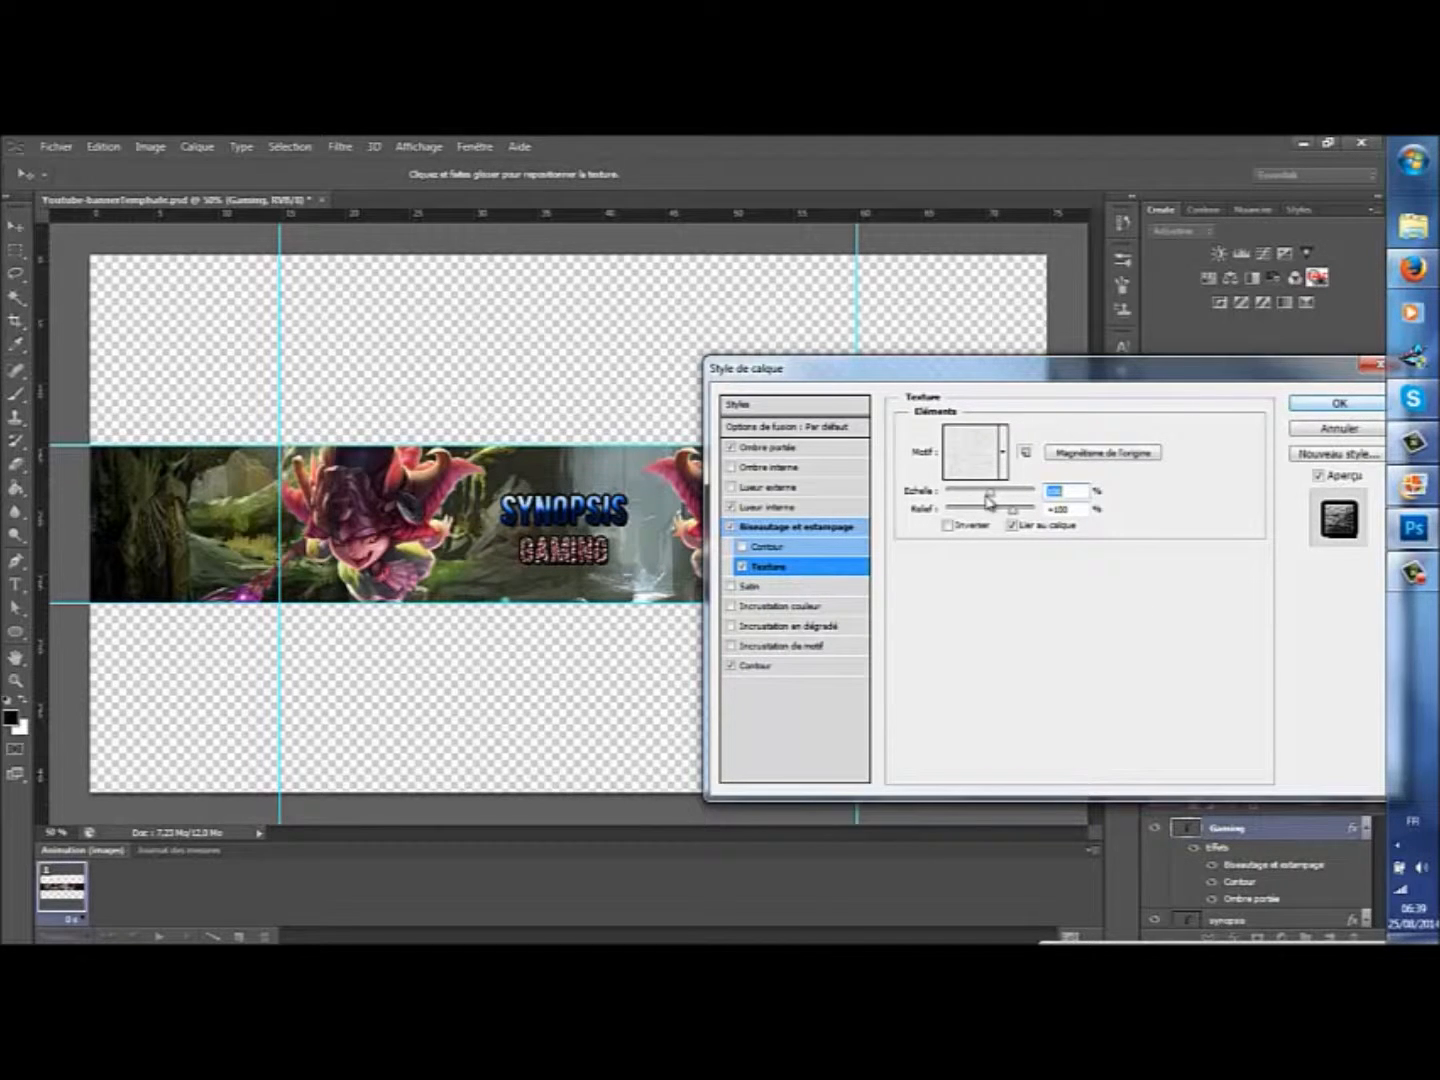
# Step: Reduce the texture's scale, adjust its depth and apply the layer style to the "Gaming" text
pyautogui.moveTo(988, 499); pyautogui.dragTo(966, 498)
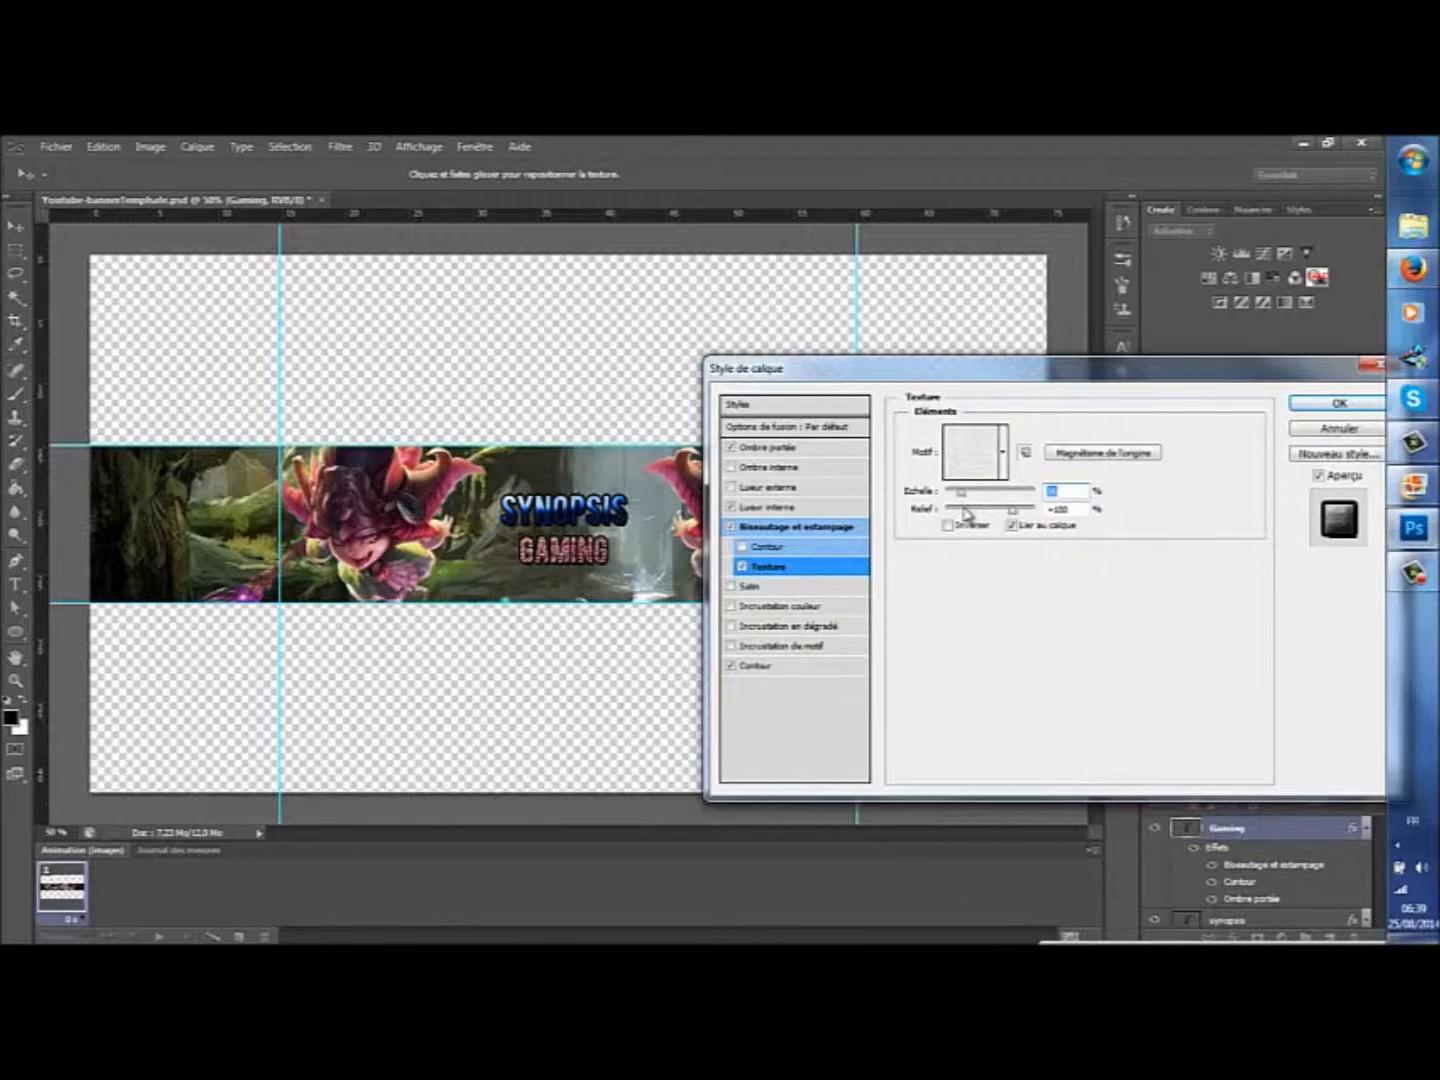
pyautogui.click(981, 509)
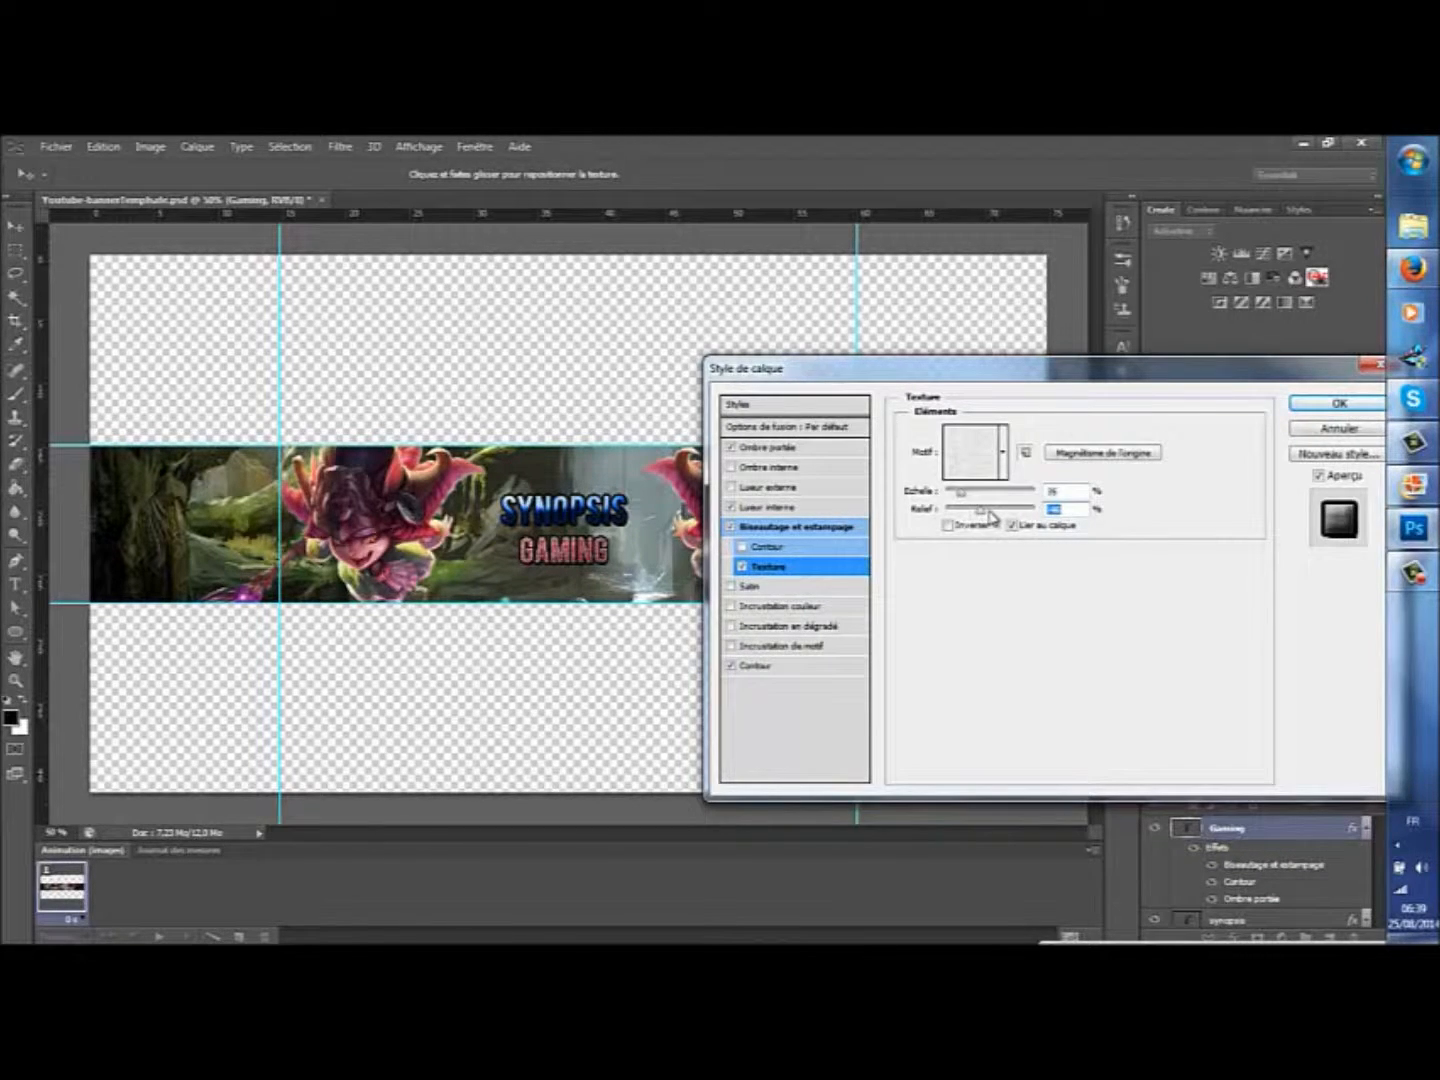
pyautogui.moveTo(982, 514); pyautogui.dragTo(1003, 518)
pyautogui.moveTo(1006, 515); pyautogui.dragTo(1013, 518)
pyautogui.click(1319, 403)
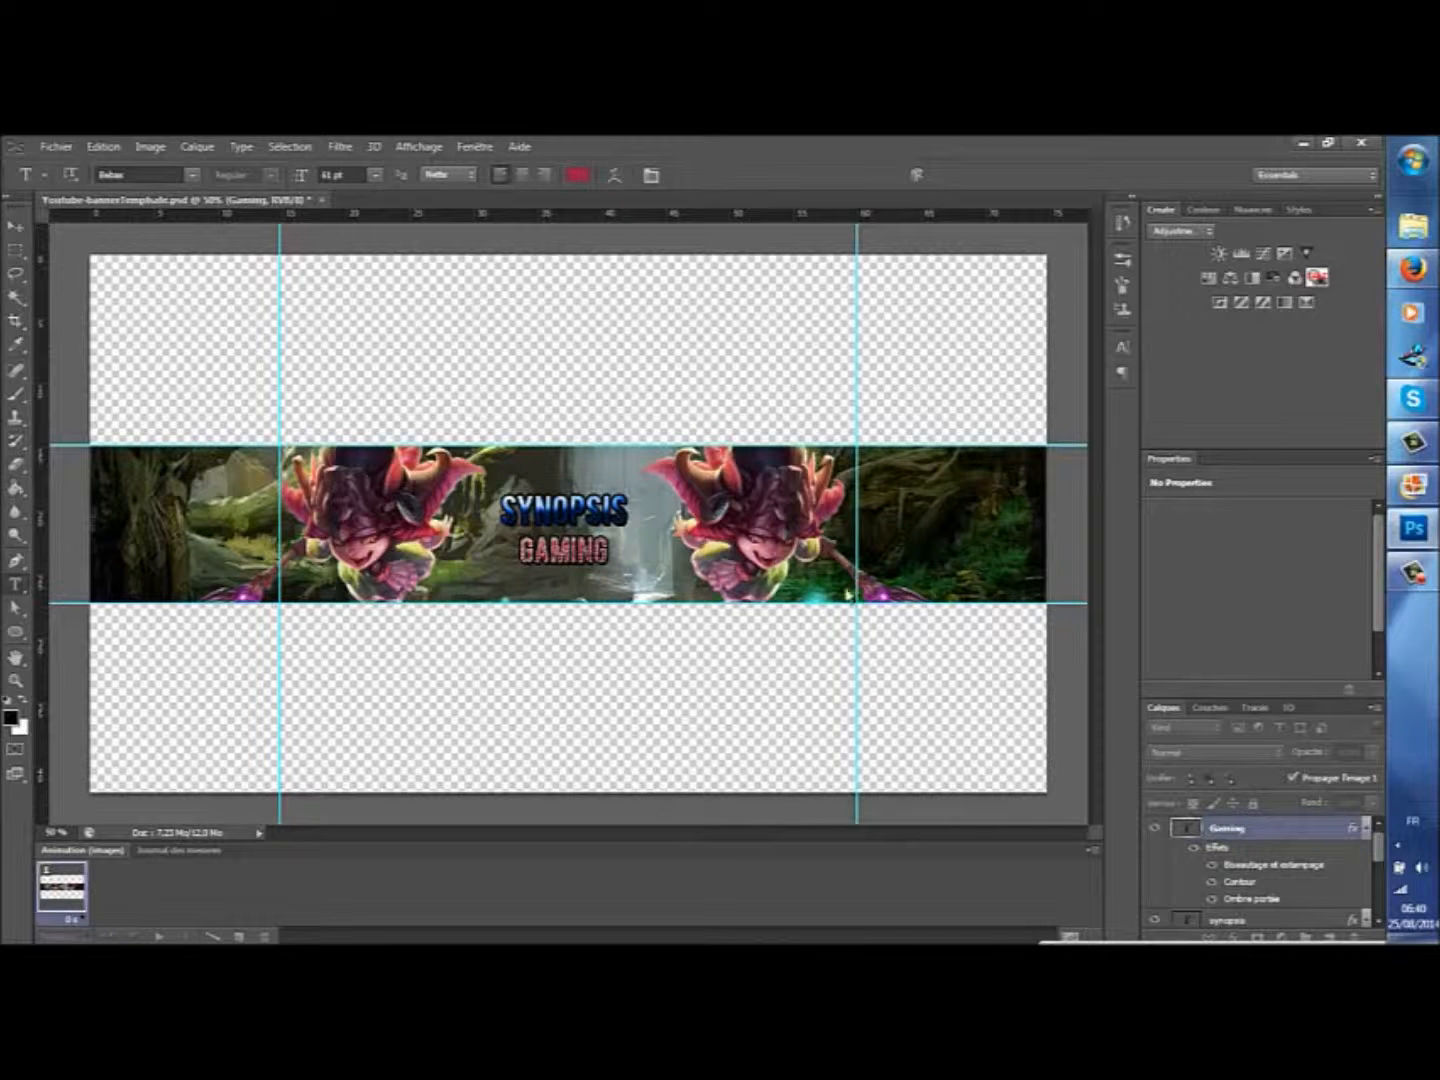
# Step: Move the "Gaming" text slightly lower in the strip and bring the "synopsis" text down closer to it
pyautogui.click(18, 226)
pyautogui.moveTo(563, 590); pyautogui.dragTo(562, 598)
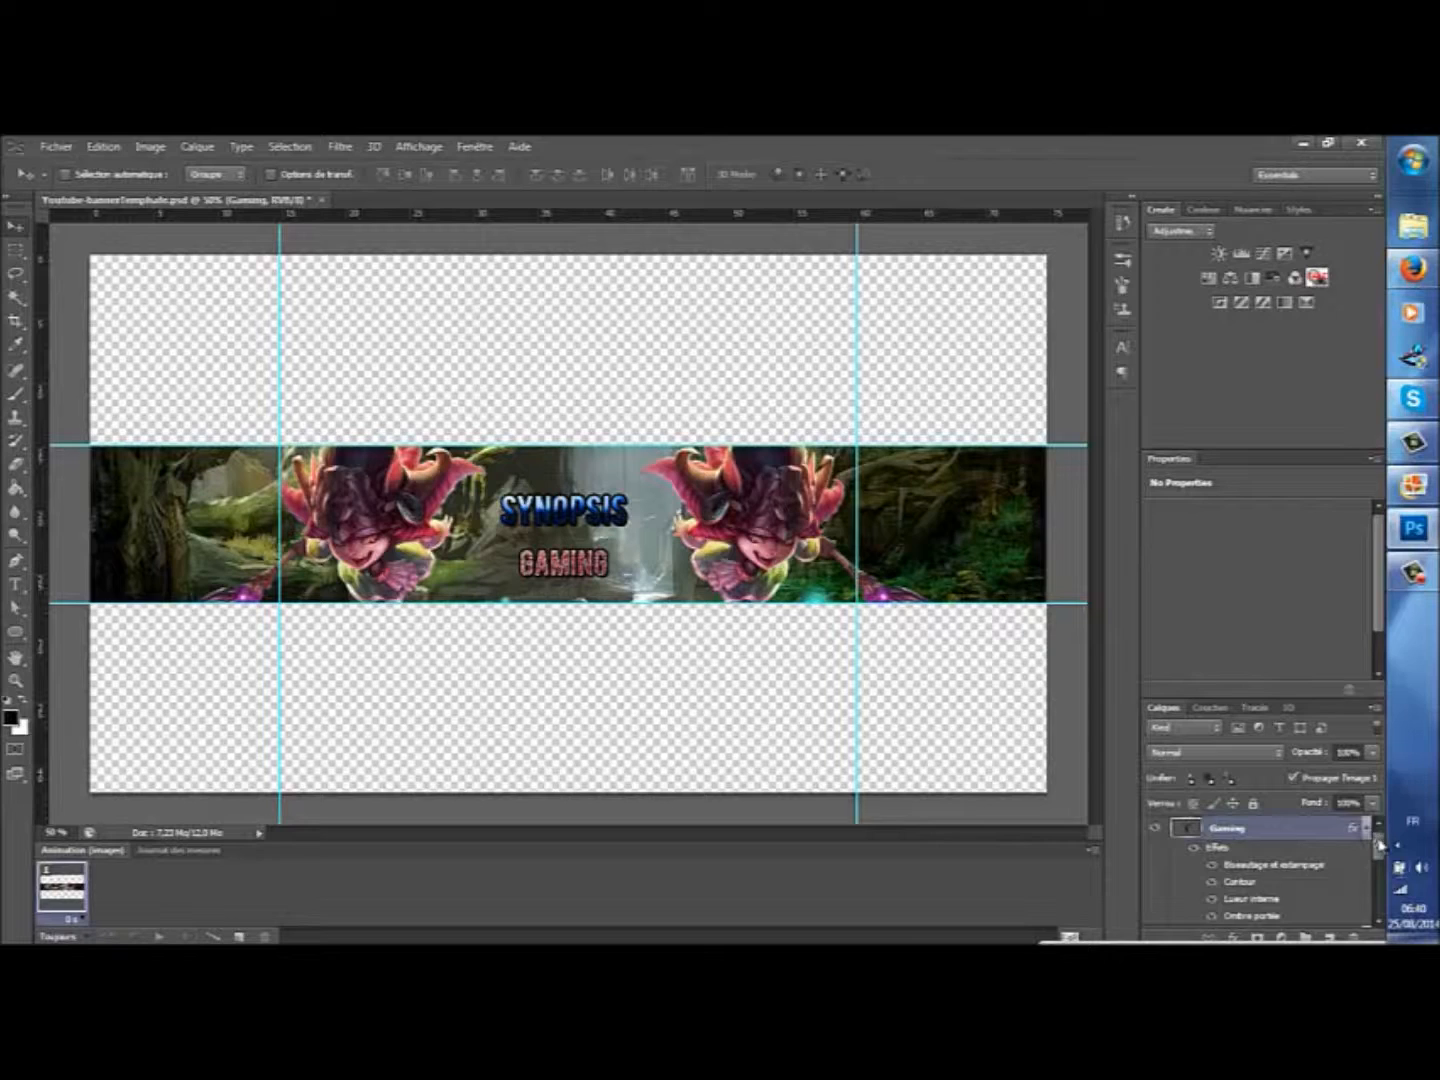
pyautogui.moveTo(1380, 843); pyautogui.dragTo(1380, 858)
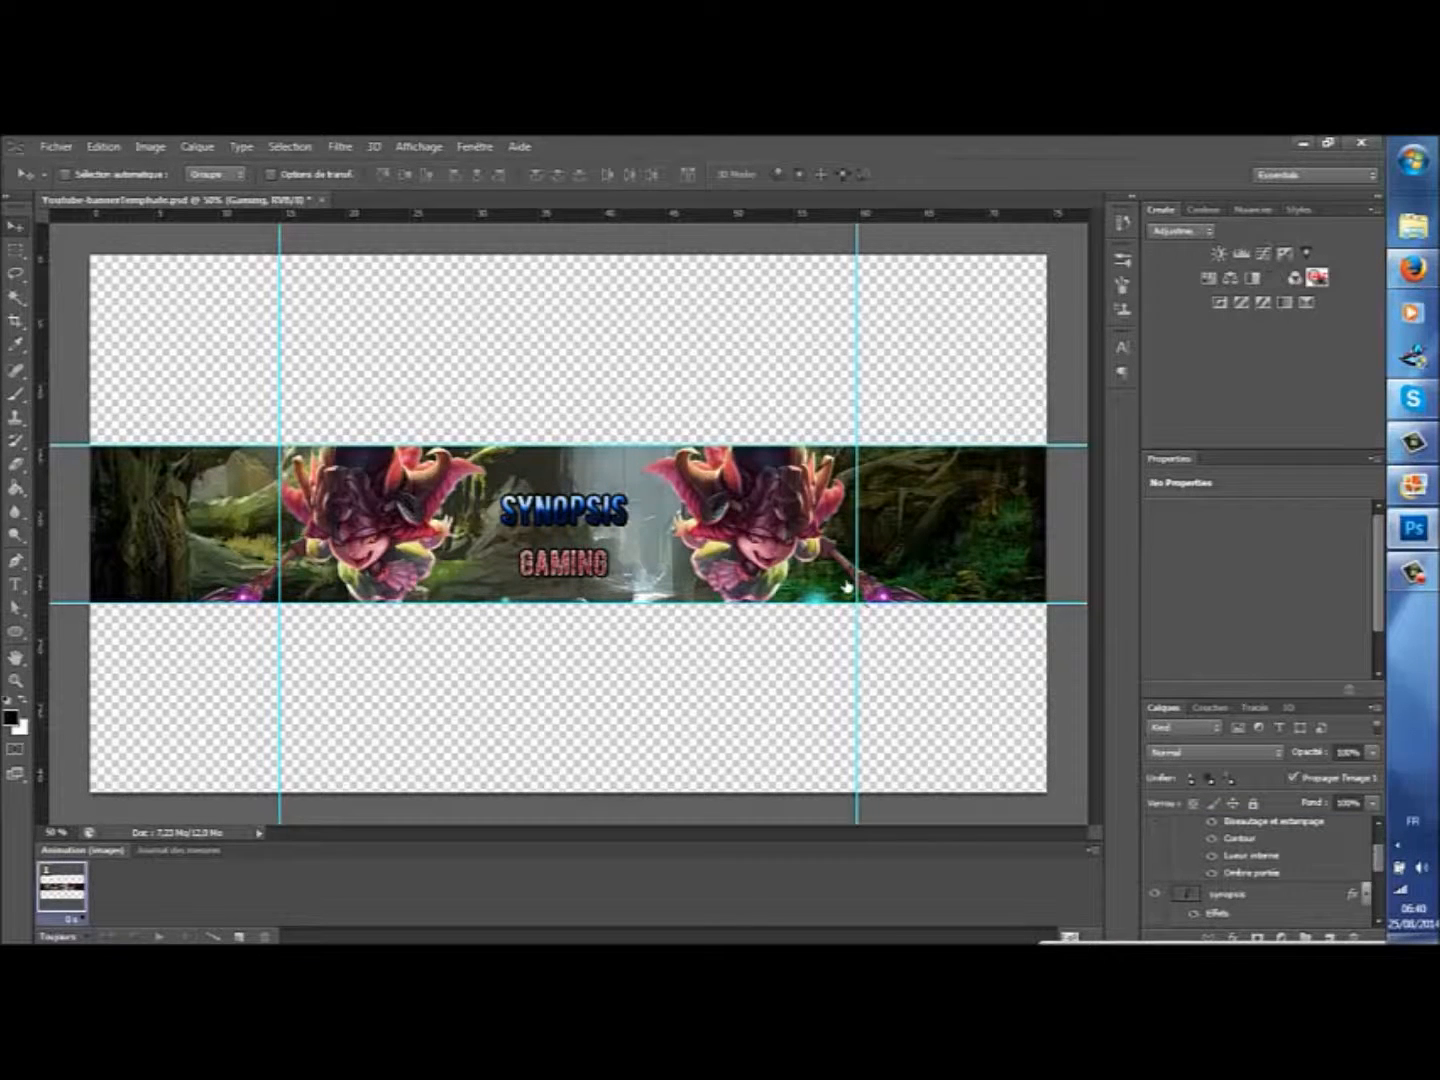
pyautogui.click(563, 518)
pyautogui.moveTo(560, 520); pyautogui.dragTo(564, 533)
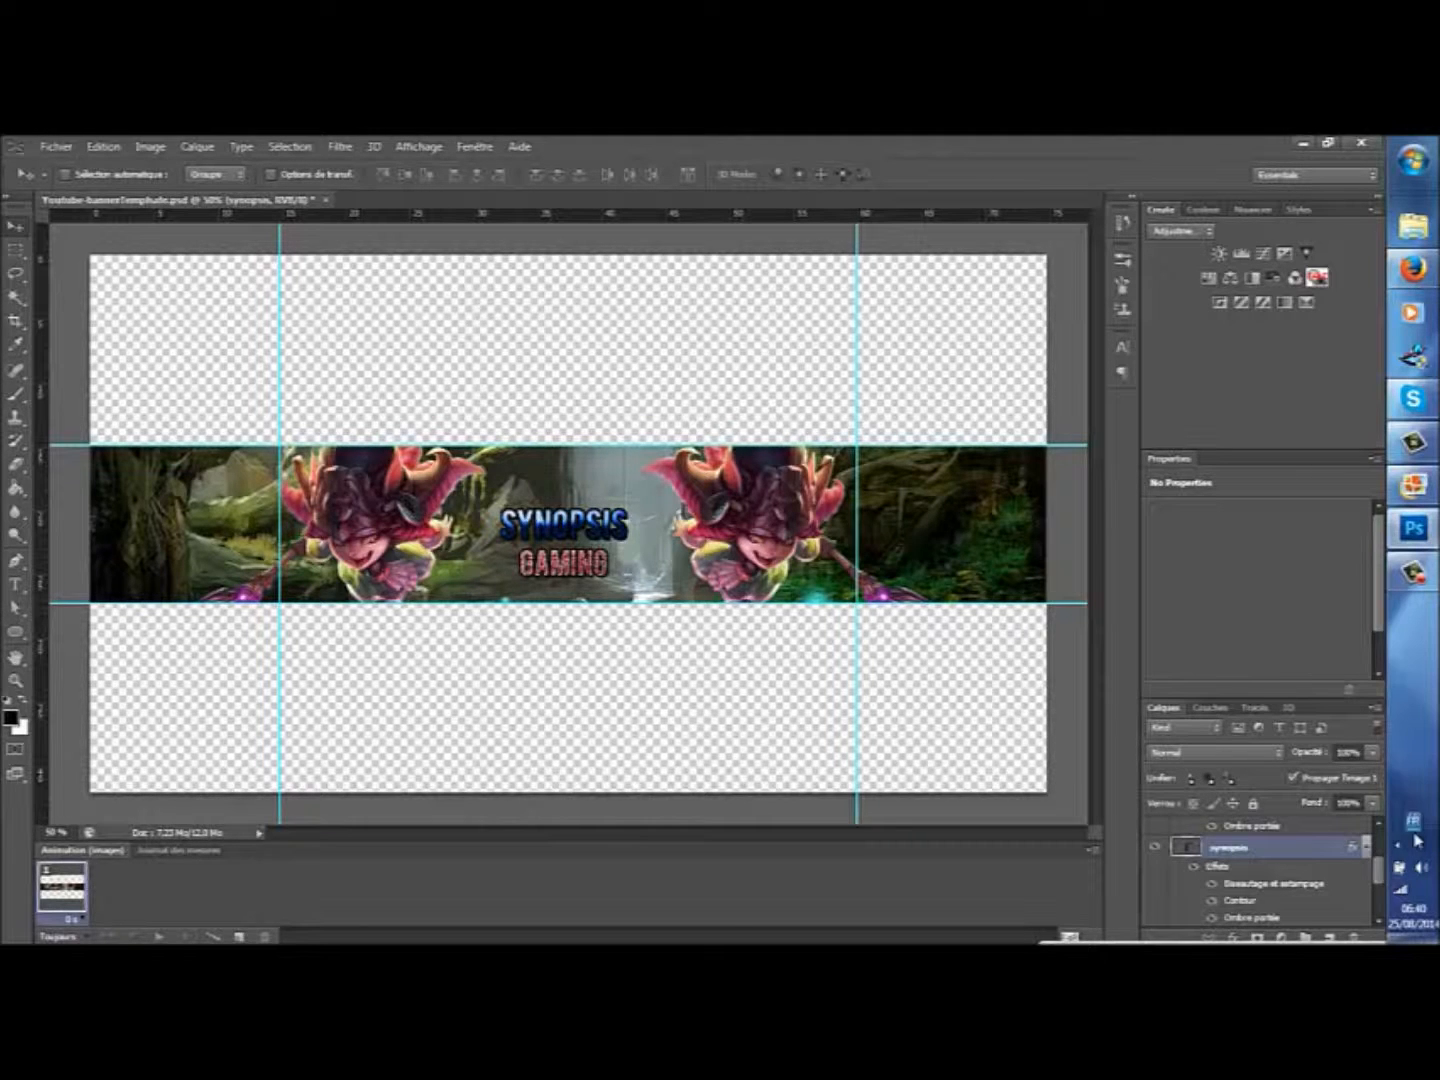
# Step: Select the upper "Foret template bannière n1" layer
pyautogui.moveTo(1378, 877)
pyautogui.mouseDown()
pyautogui.moveTo(1373, 851)
pyautogui.moveTo(1377, 887)
pyautogui.mouseUp()
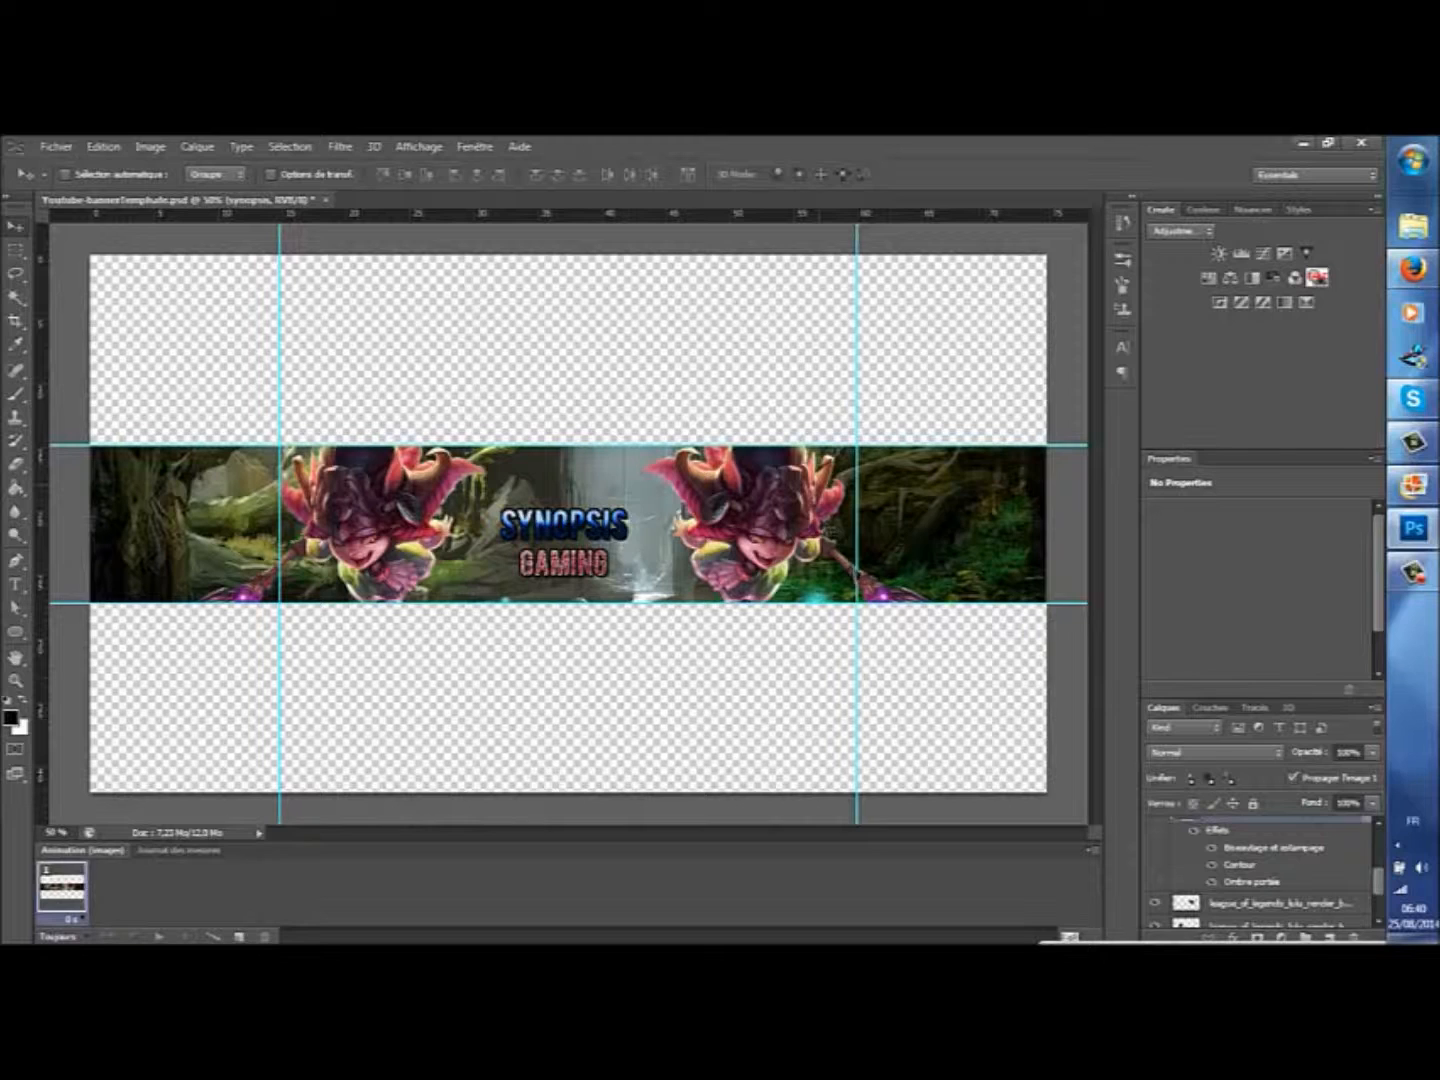
pyautogui.moveTo(1375, 886)
pyautogui.mouseDown()
pyautogui.moveTo(1368, 923)
pyautogui.moveTo(1377, 899)
pyautogui.mouseUp()
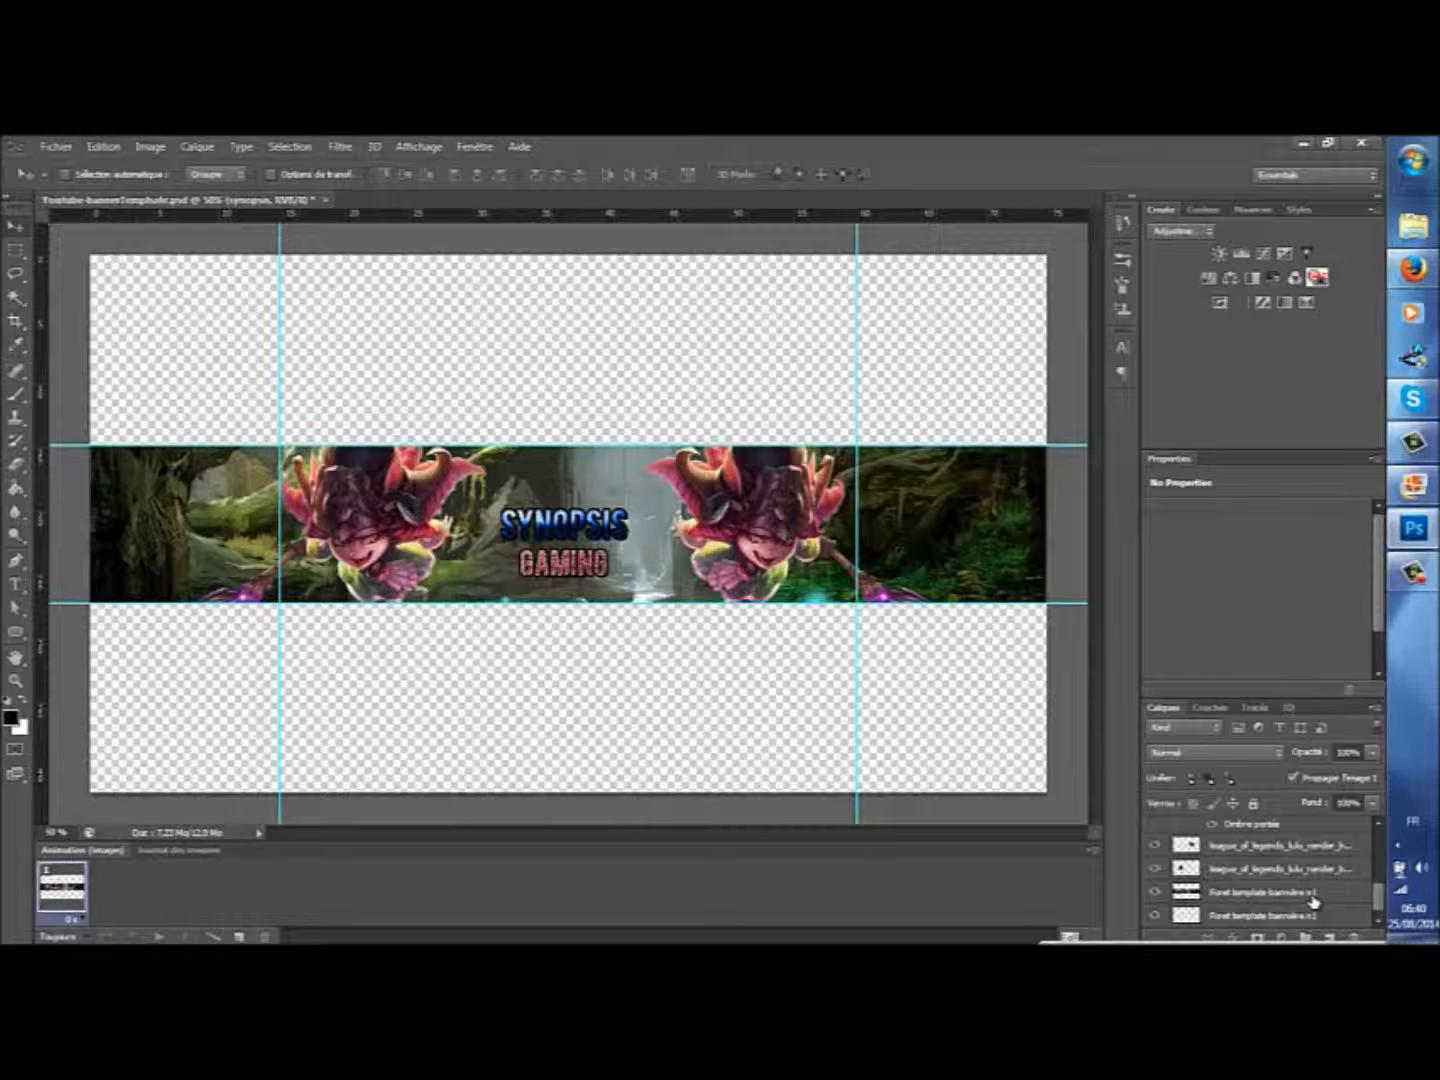
pyautogui.click(1313, 900)
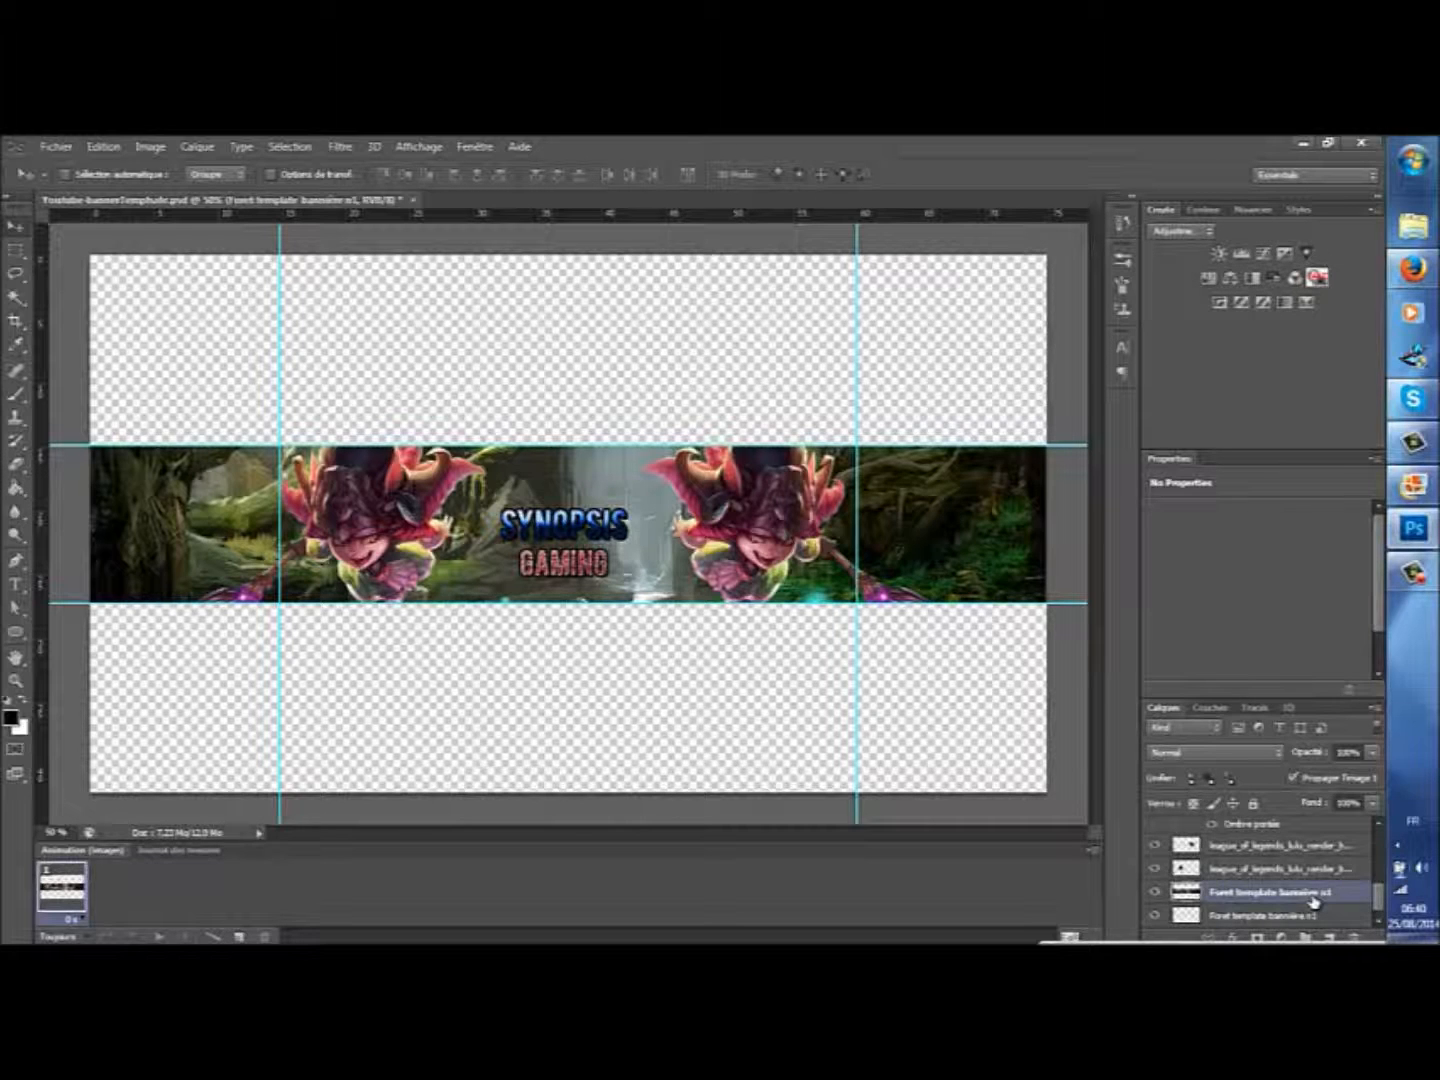
# Step: Try a Motion Blur with a distance of 15 pixels on the forest layer
pyautogui.click(340, 147)
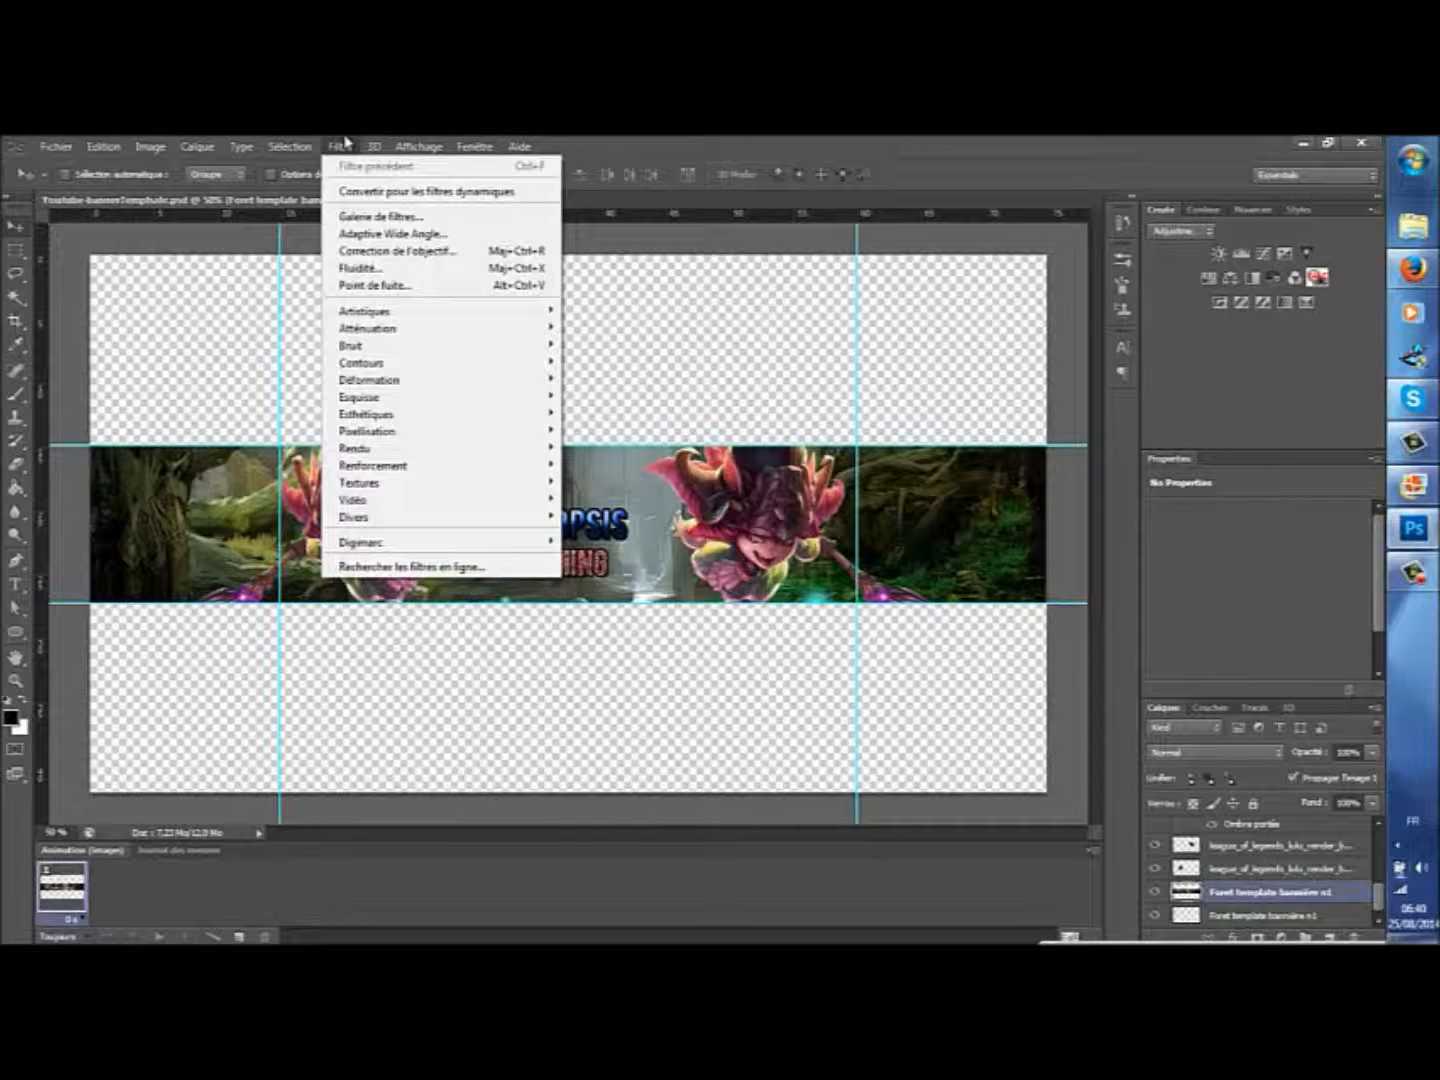
pyautogui.moveTo(370, 330)
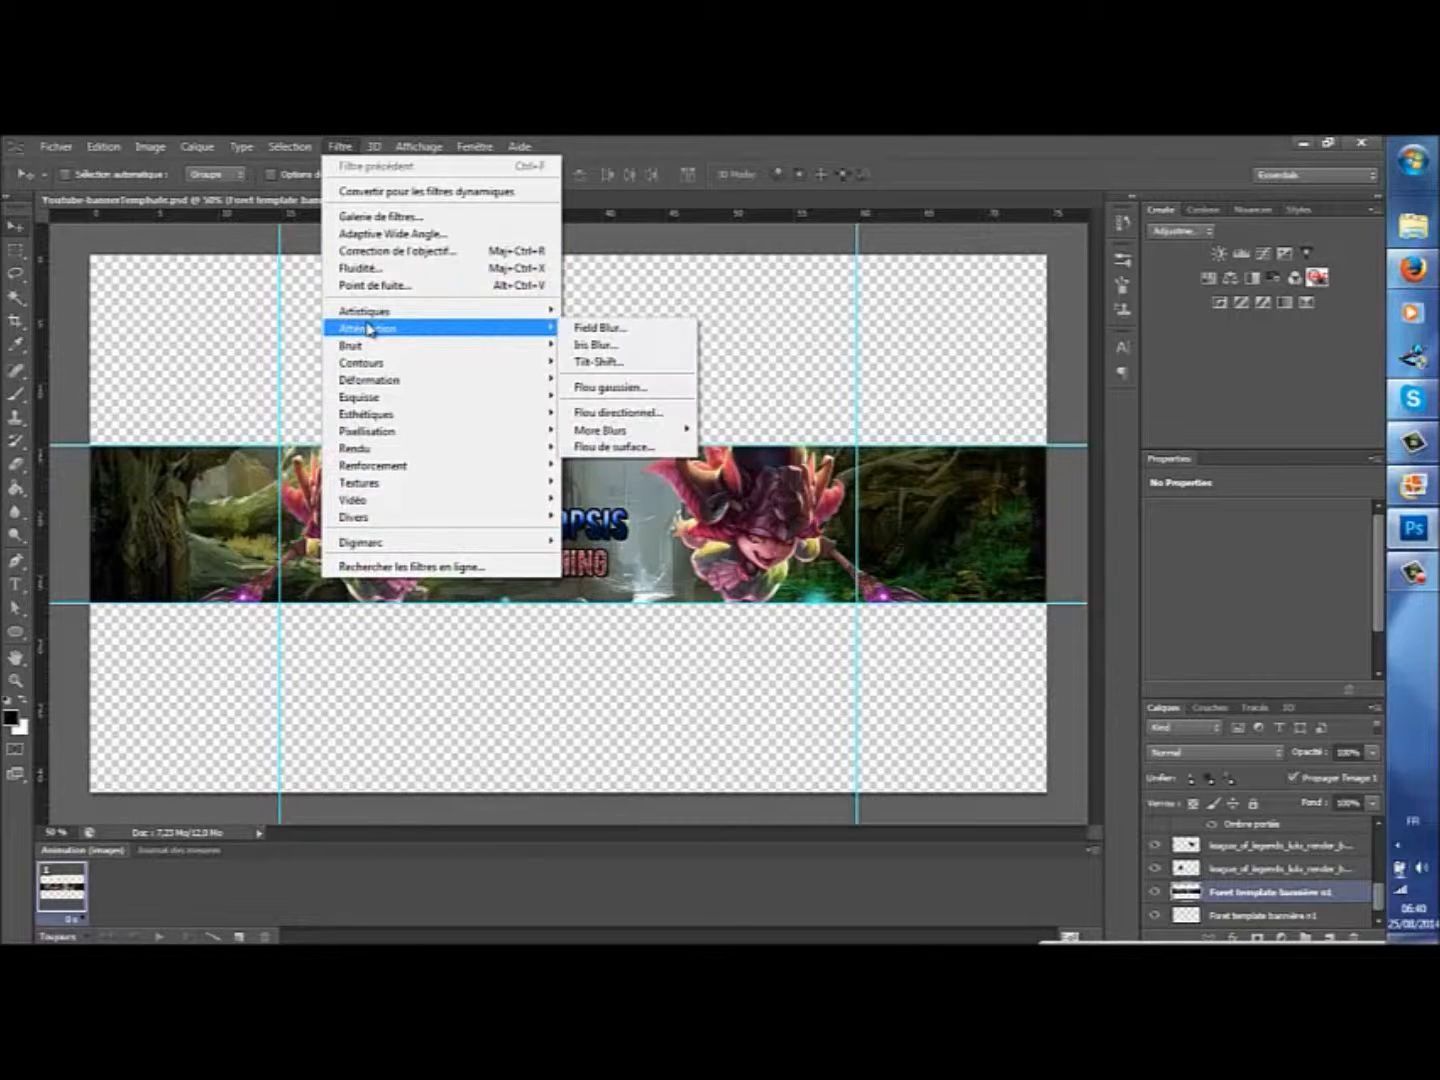
pyautogui.click(622, 411)
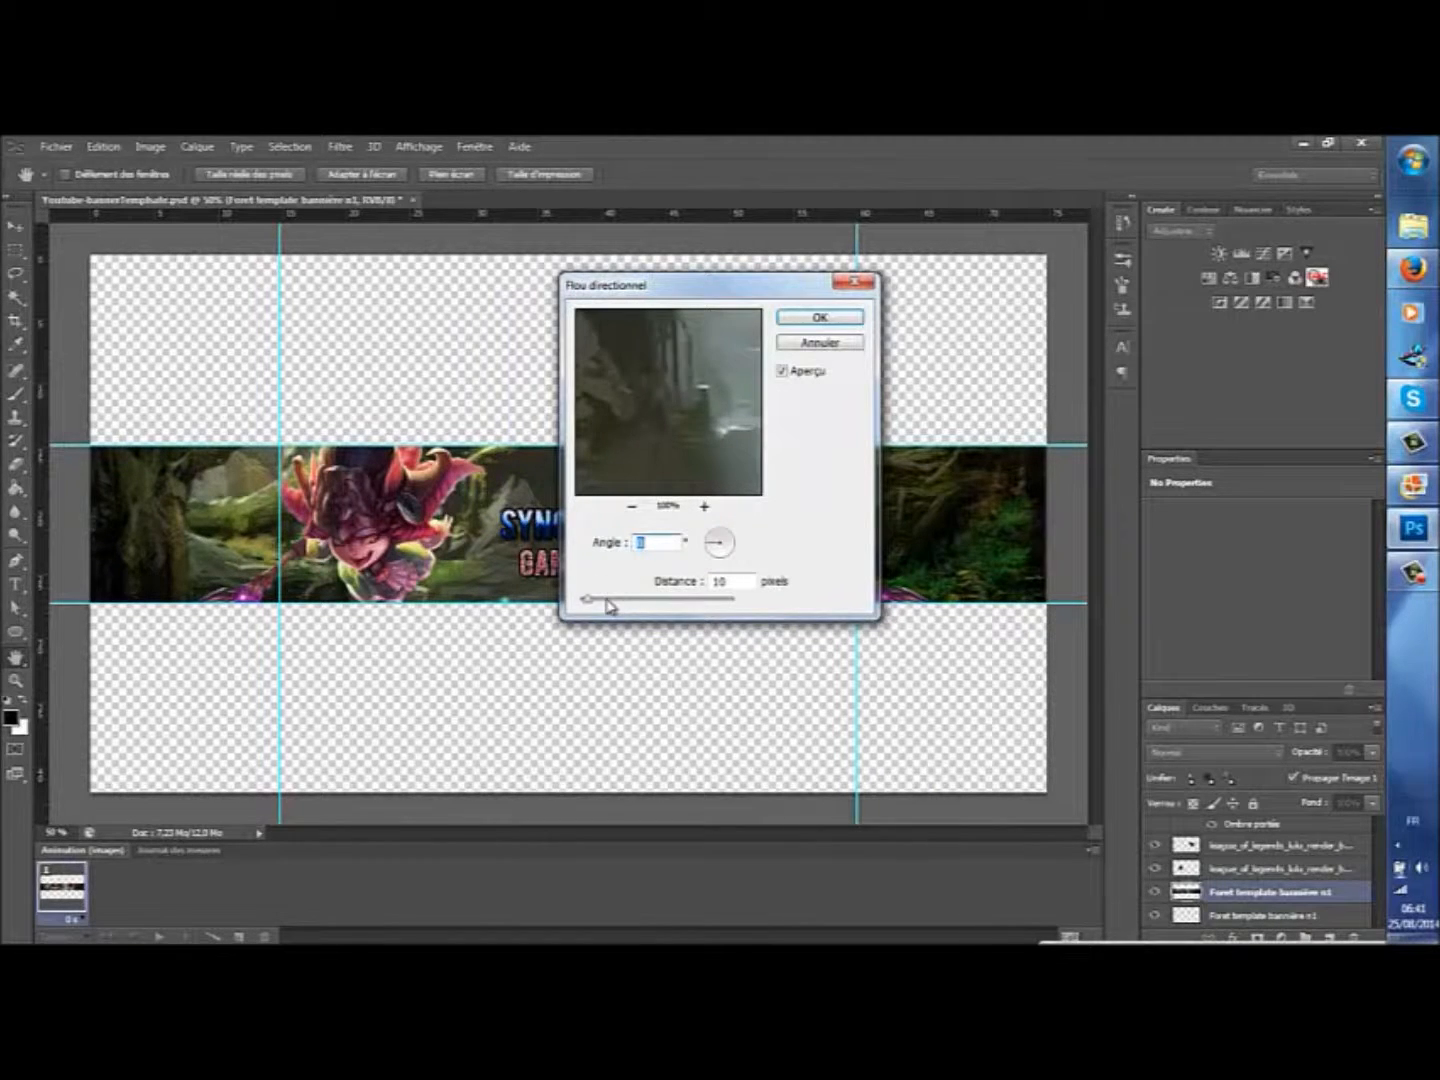
pyautogui.moveTo(590, 602); pyautogui.dragTo(592, 602)
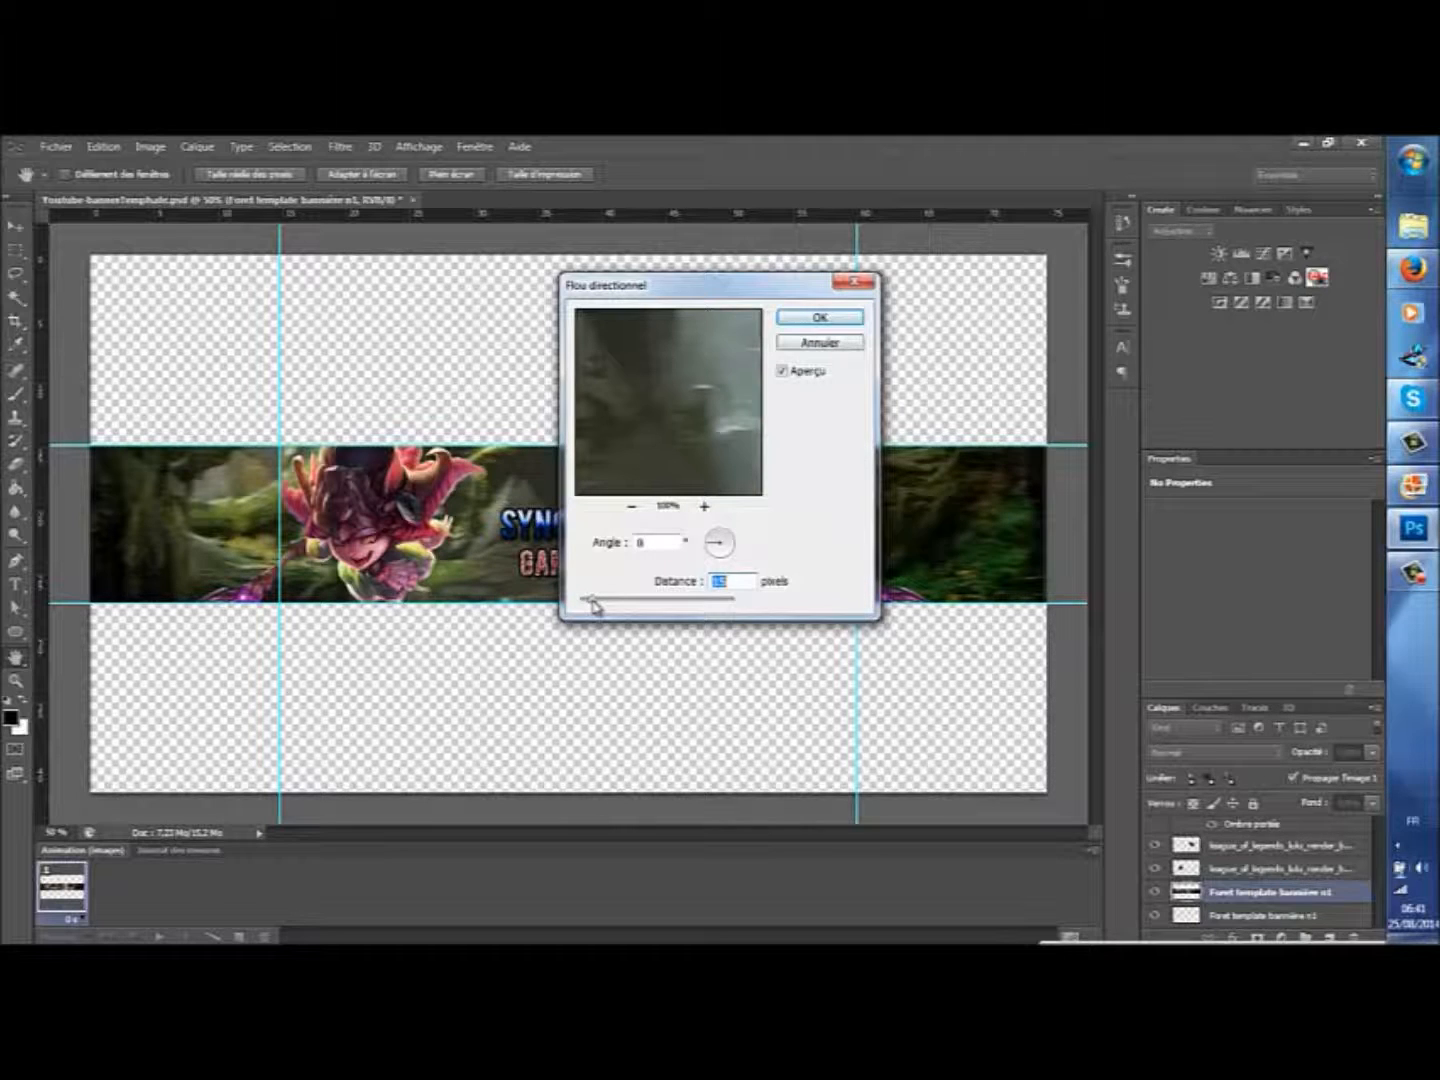
pyautogui.click(779, 337)
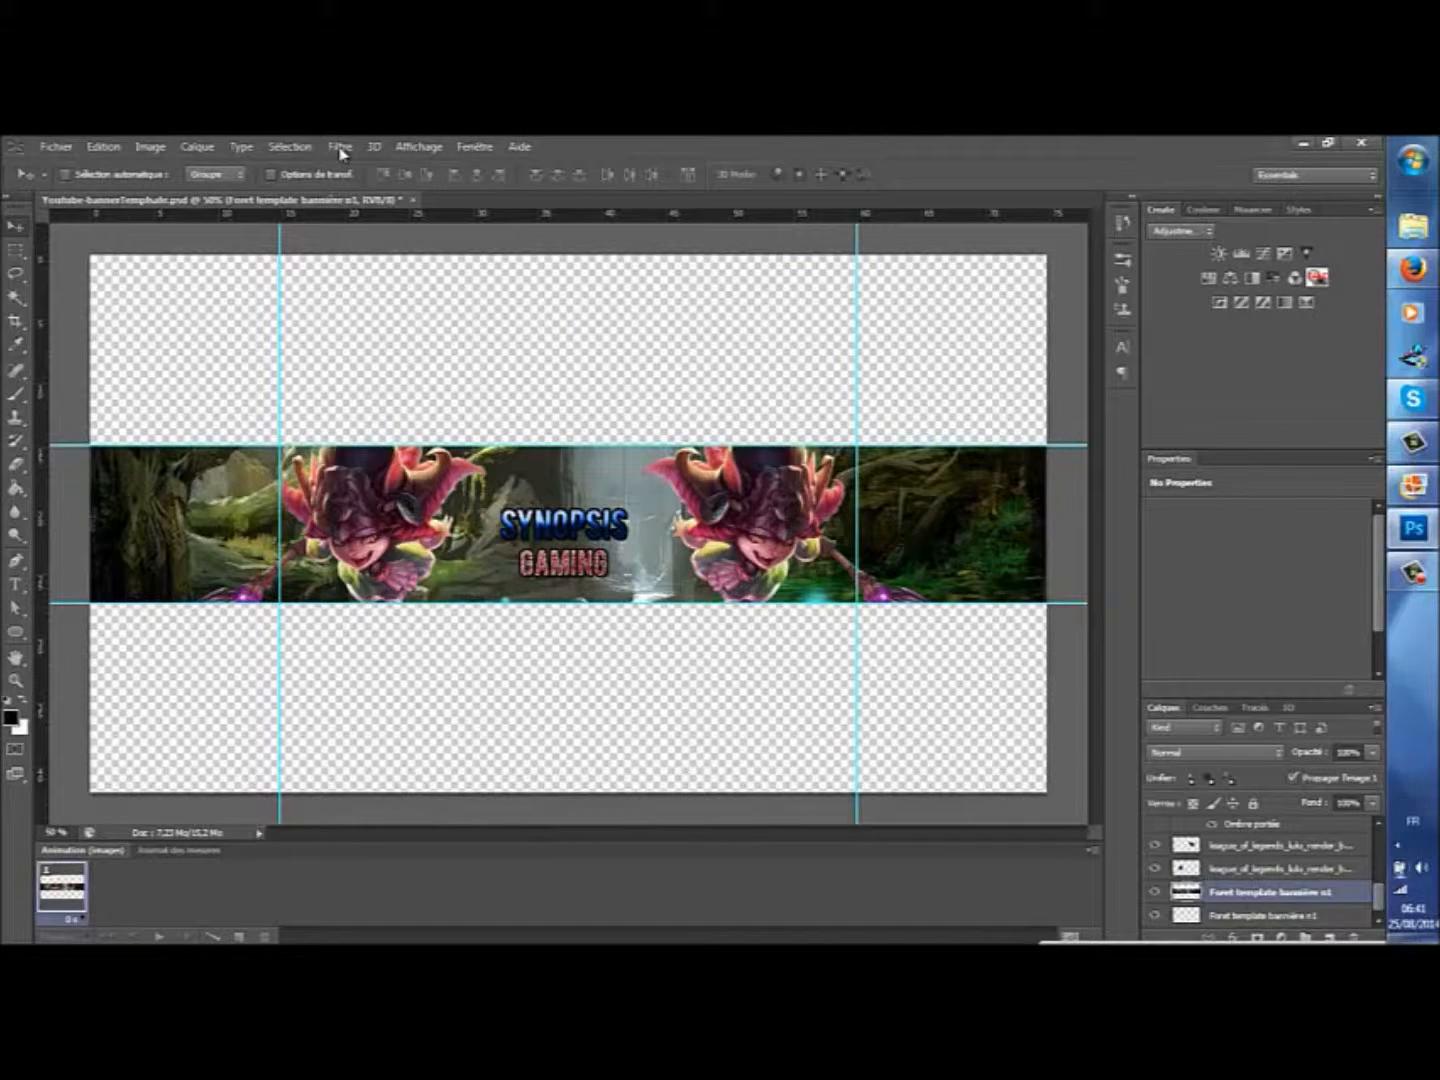
# Step: Try a Surface Blur with a radius of 14 pixels on the forest layer
pyautogui.click(341, 147)
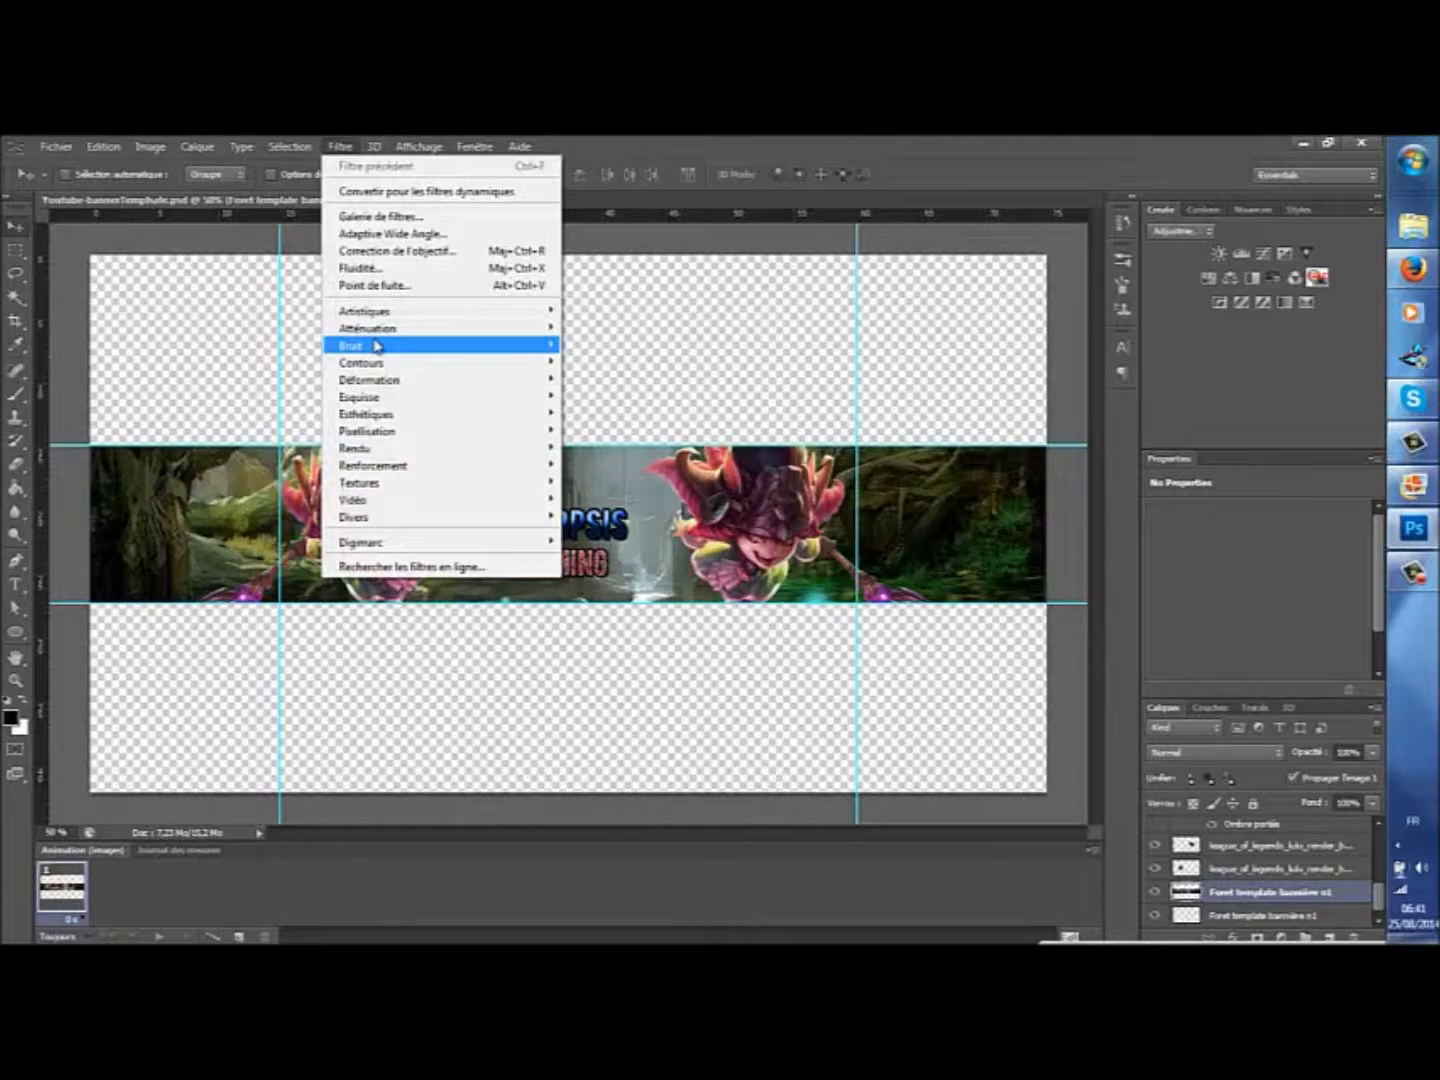
pyautogui.moveTo(385, 329)
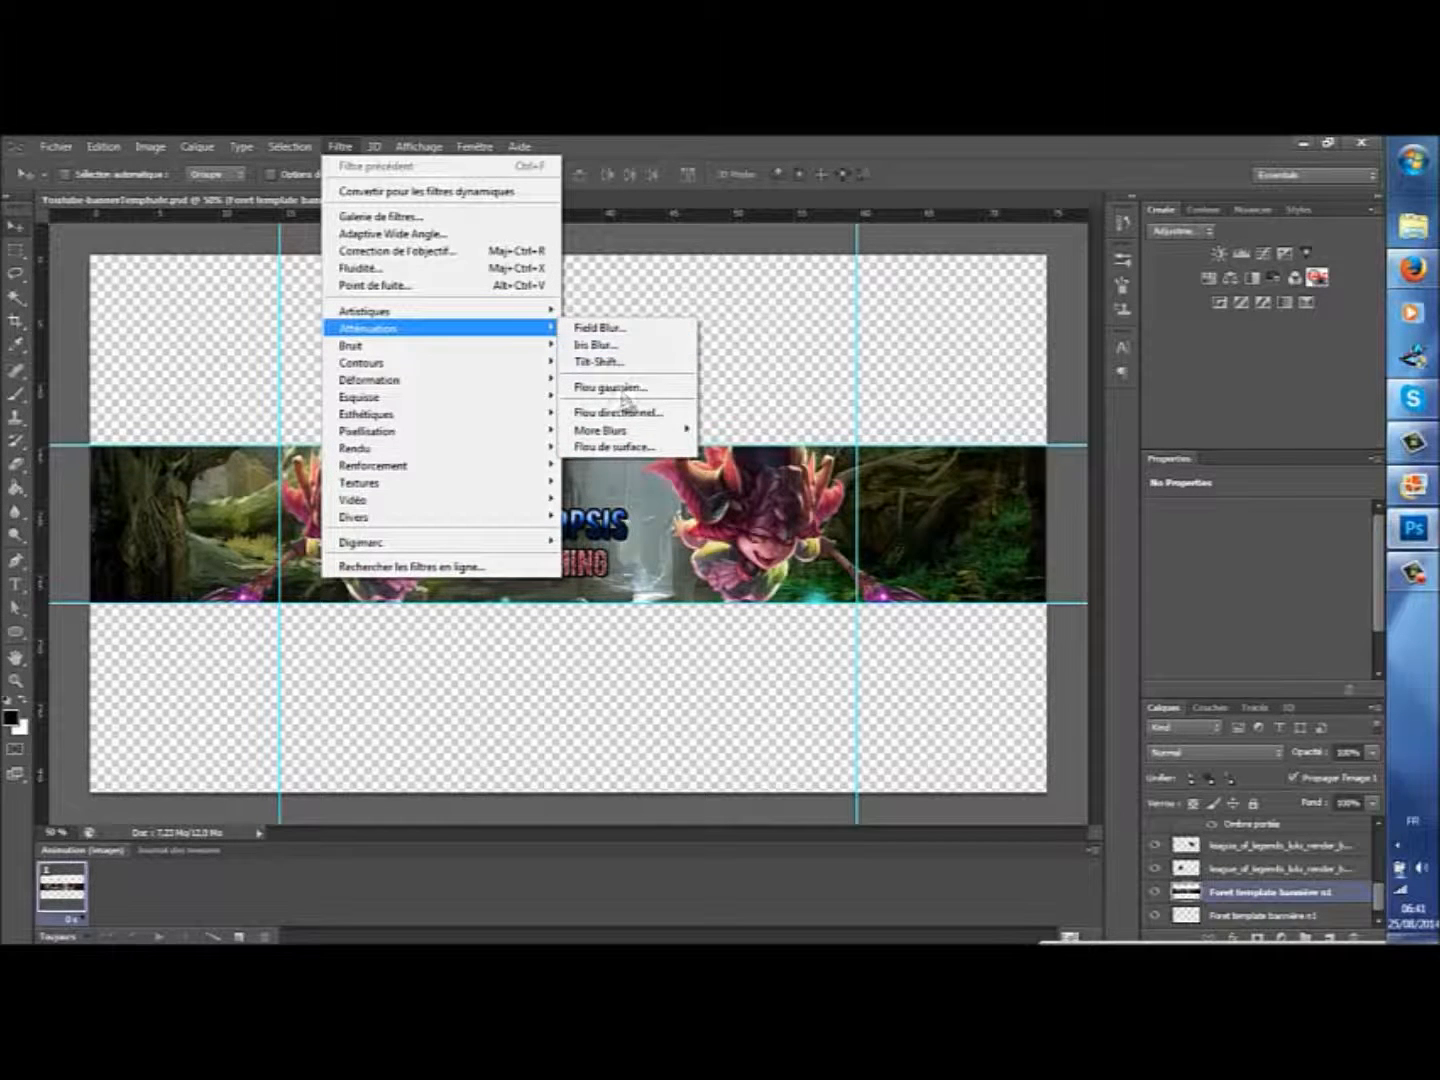
pyautogui.moveTo(635, 433)
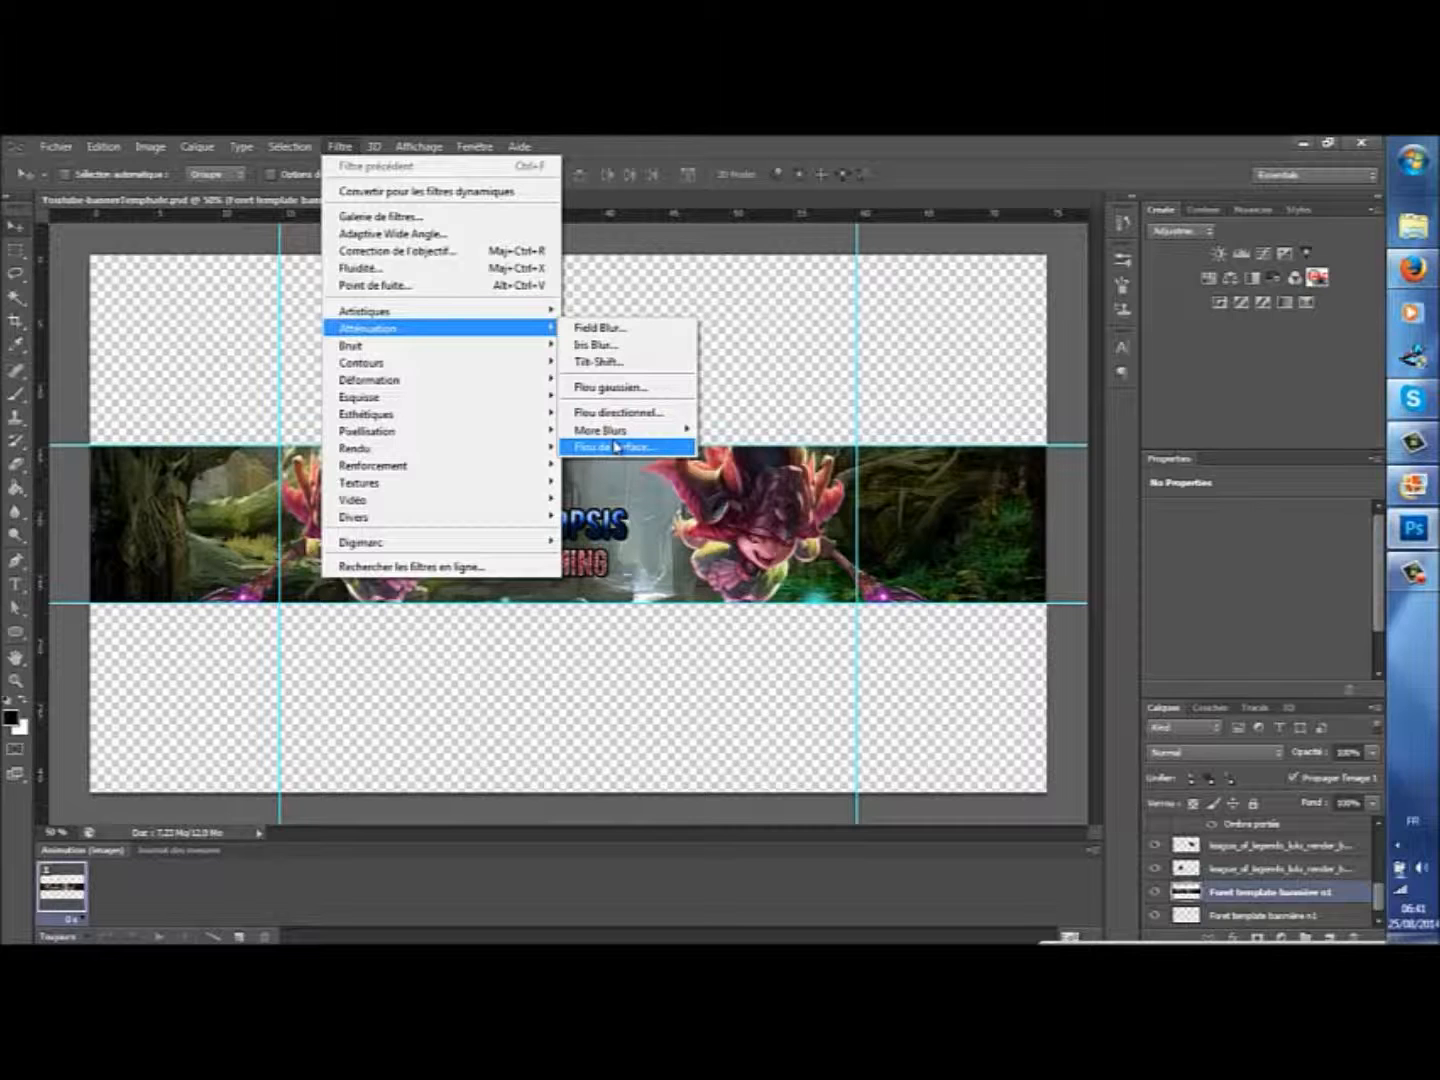
pyautogui.click(615, 445)
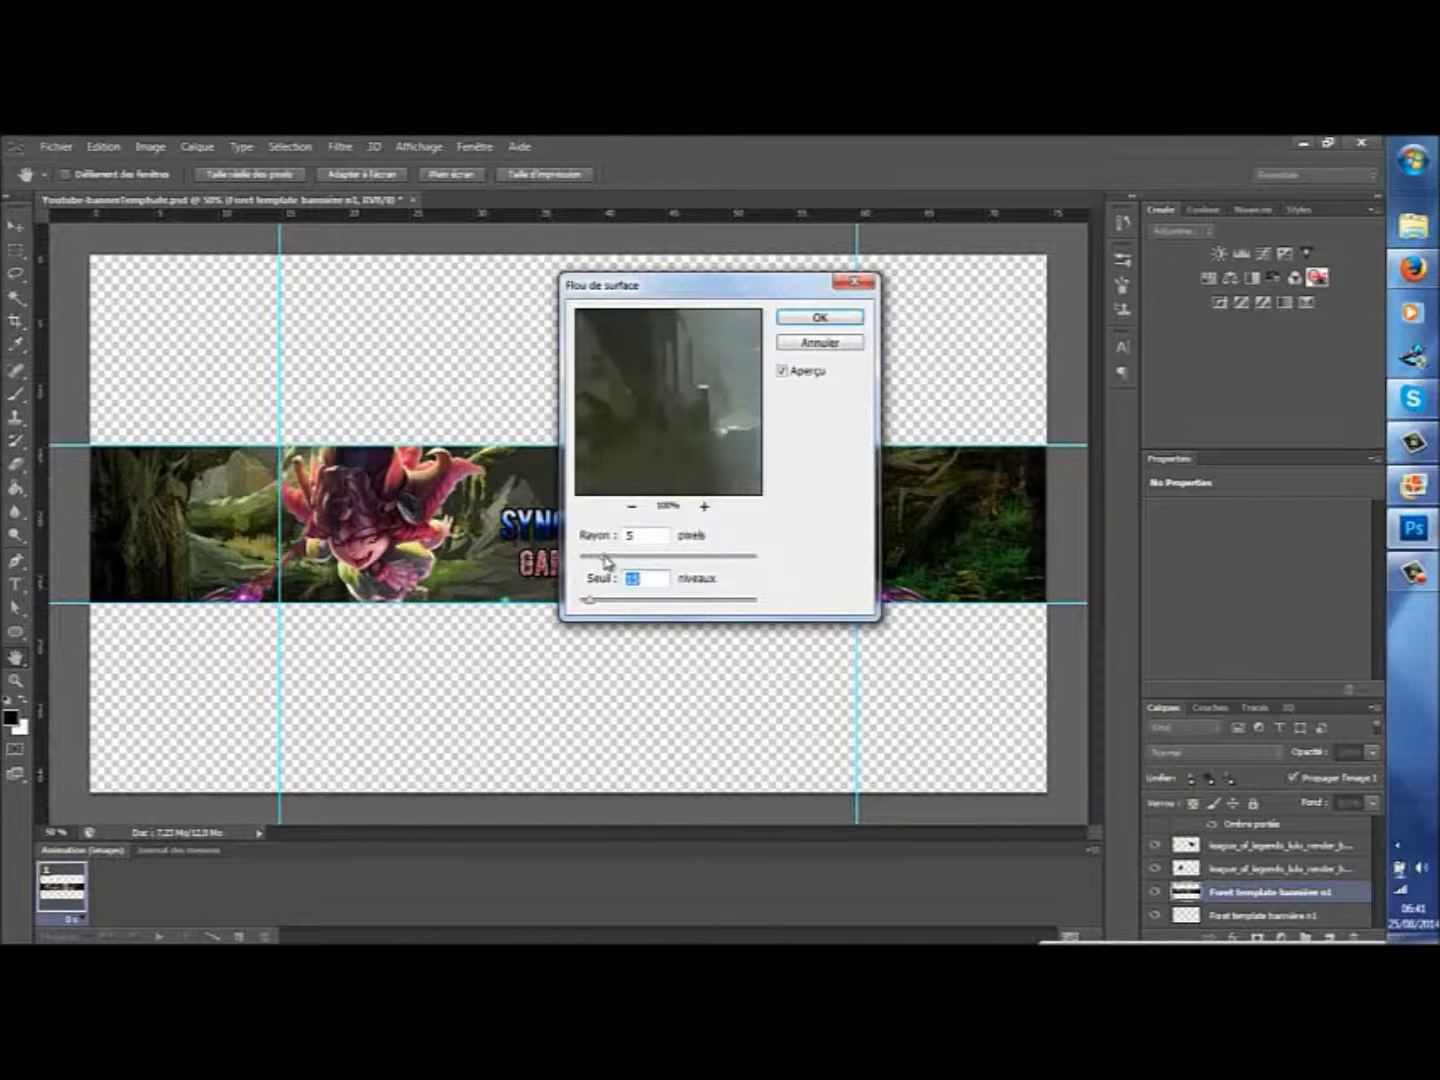
pyautogui.click(605, 558)
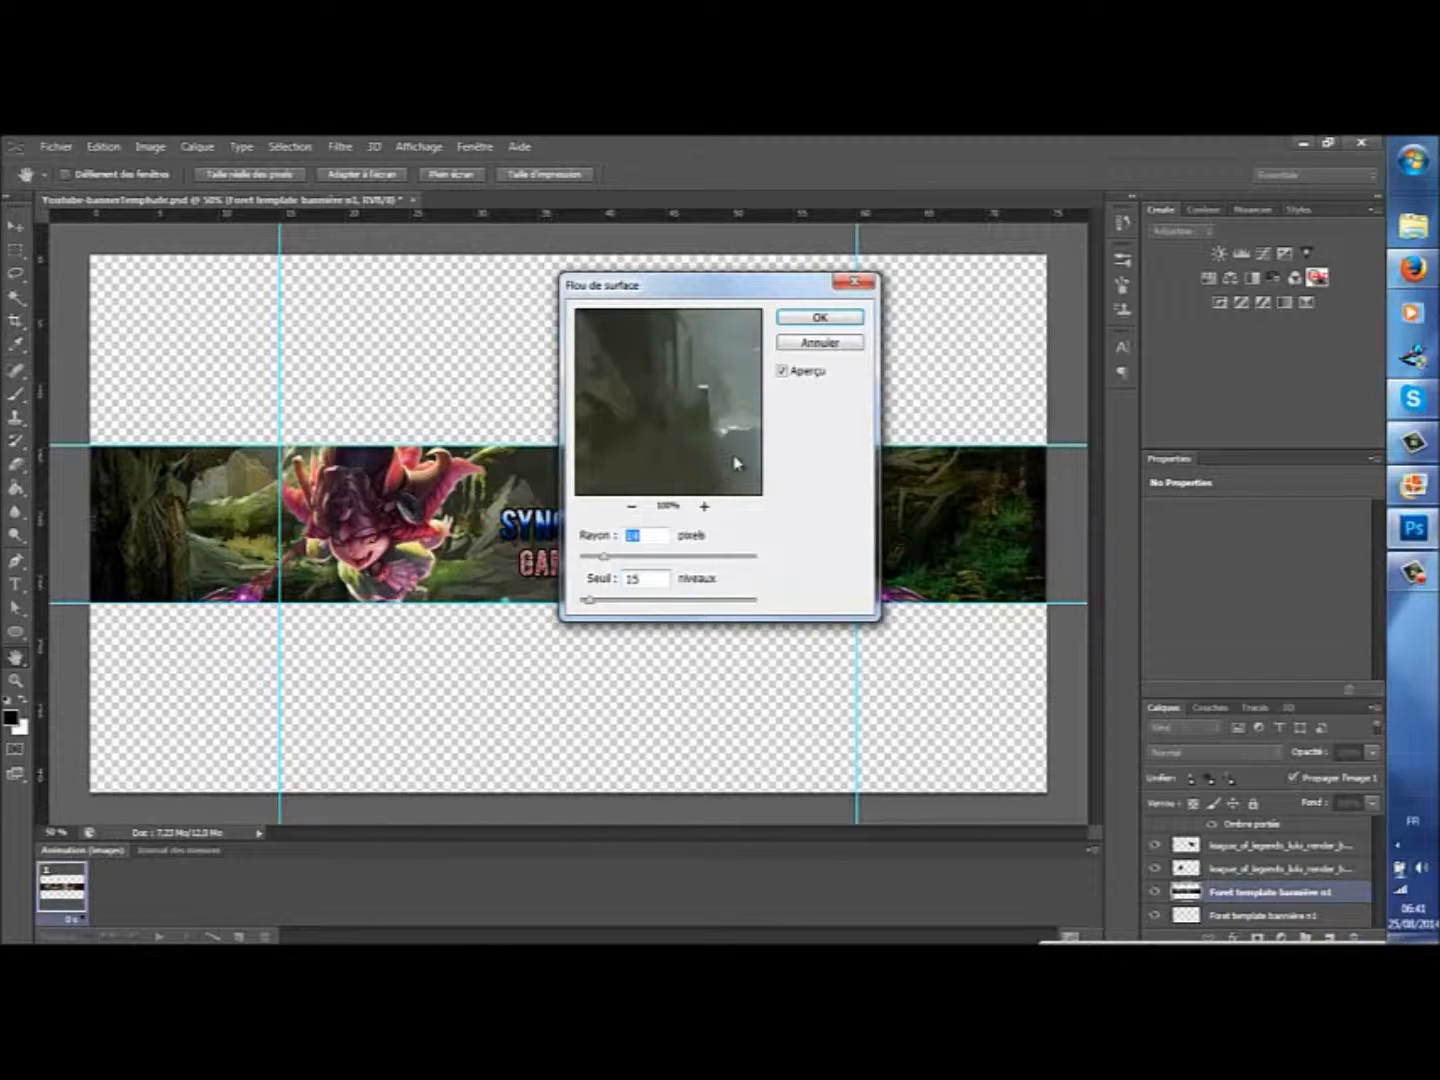
pyautogui.click(818, 345)
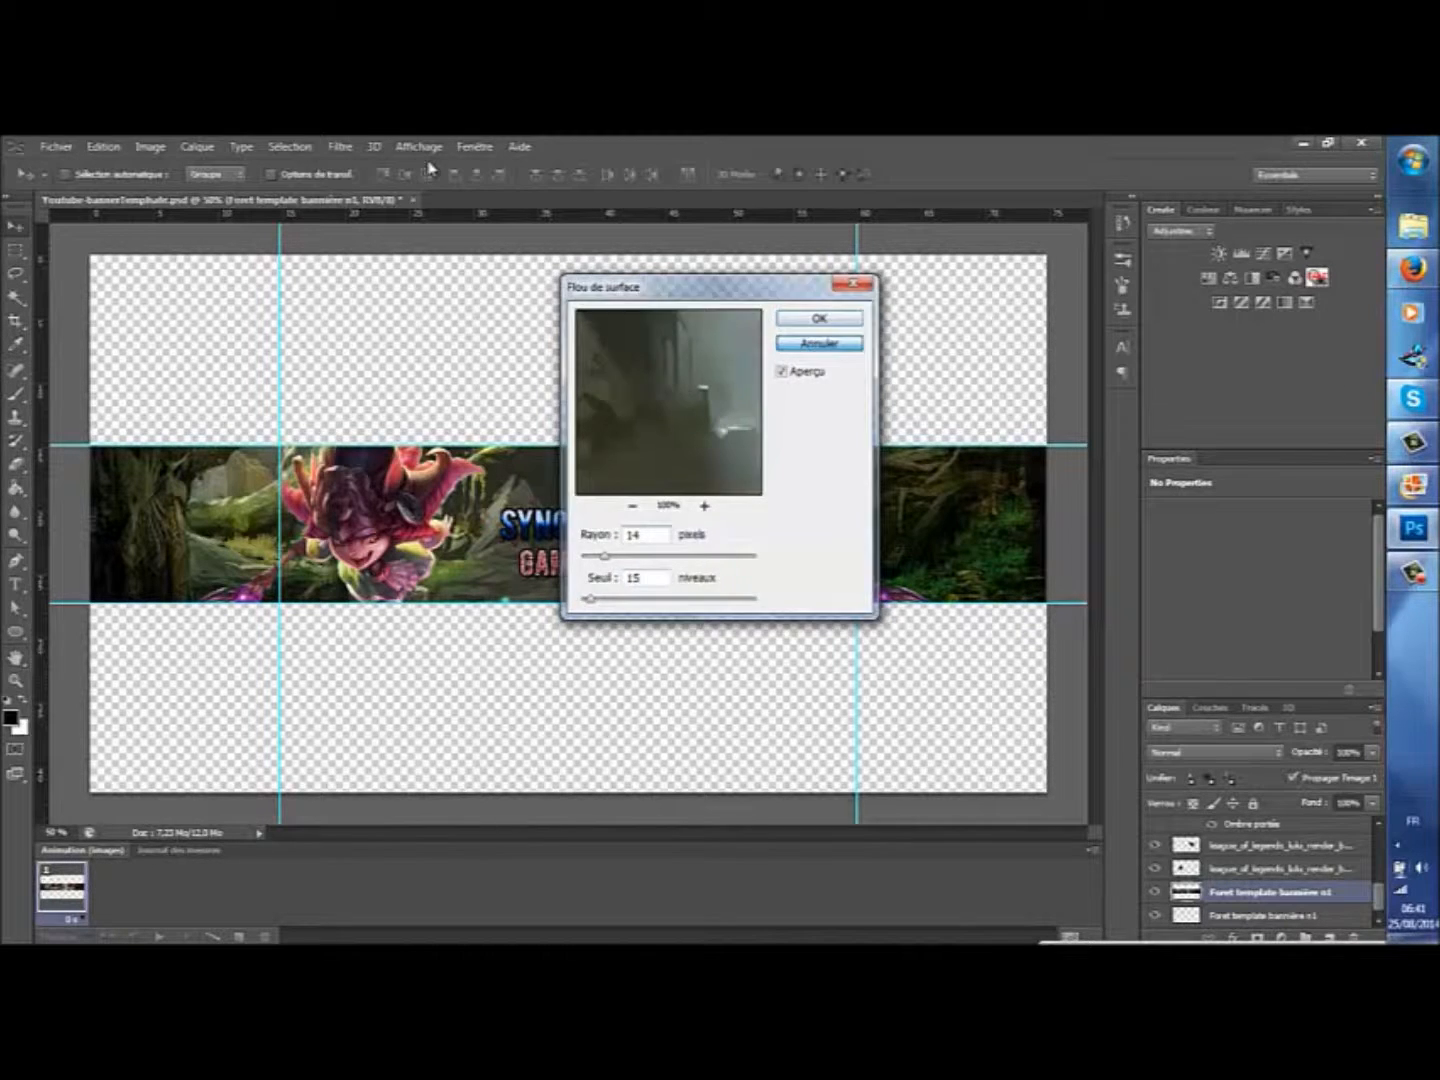
# Step: Apply the basic Blur filter to the forest layer
pyautogui.click(340, 146)
pyautogui.click(472, 190)
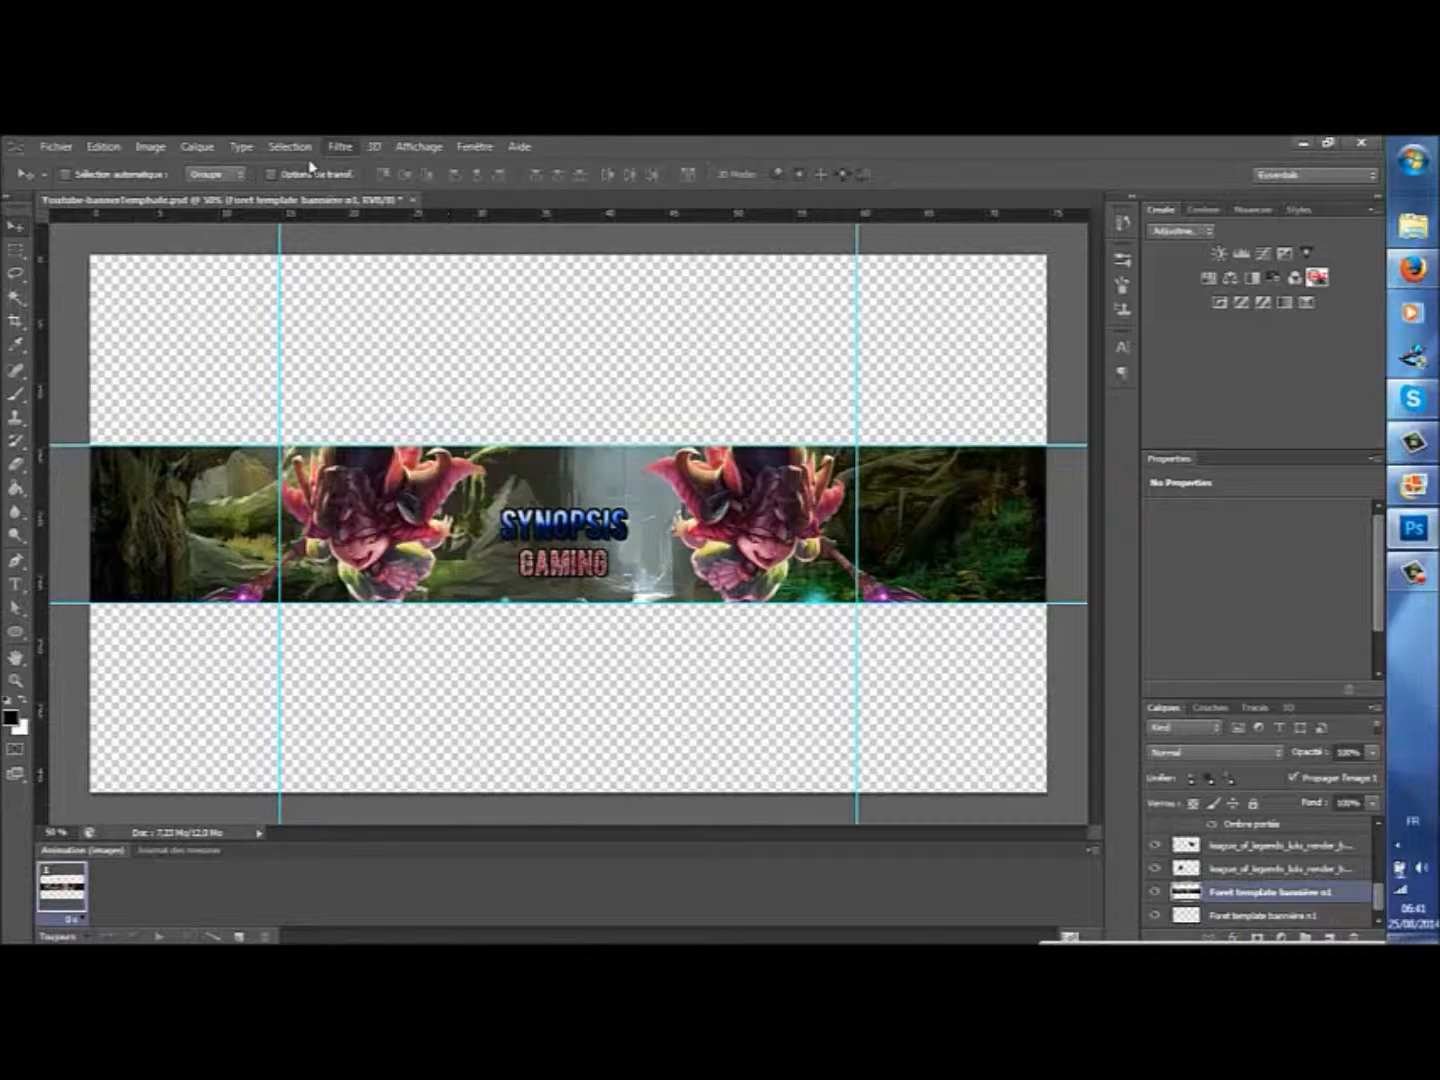
pyautogui.click(340, 146)
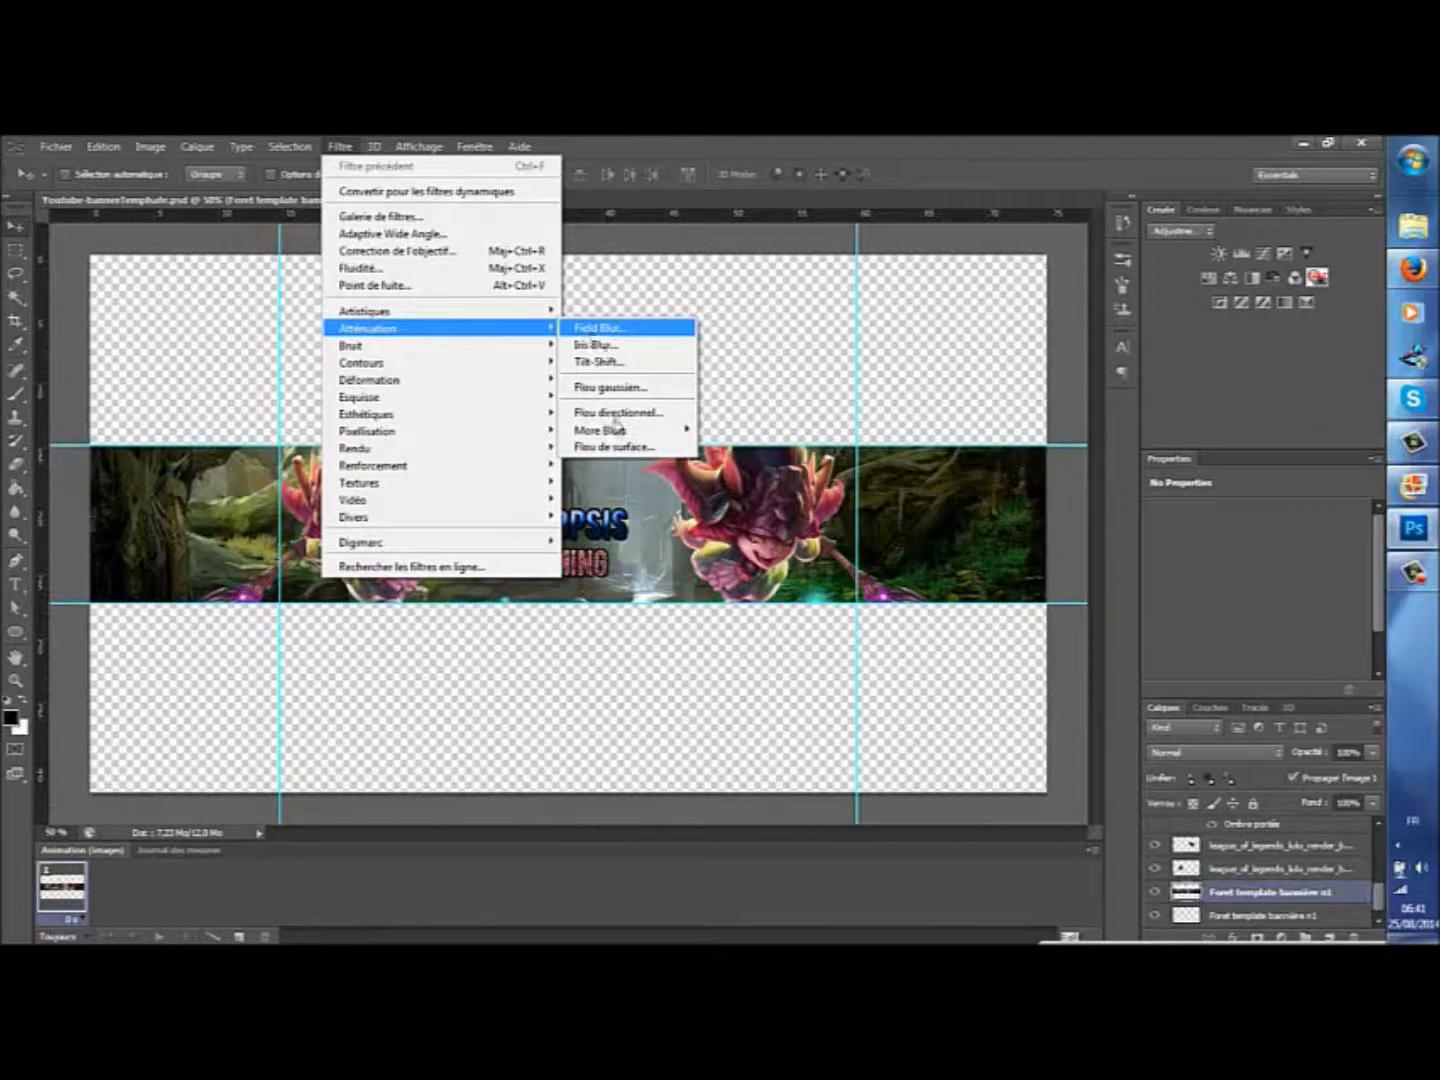
pyautogui.moveTo(652, 431)
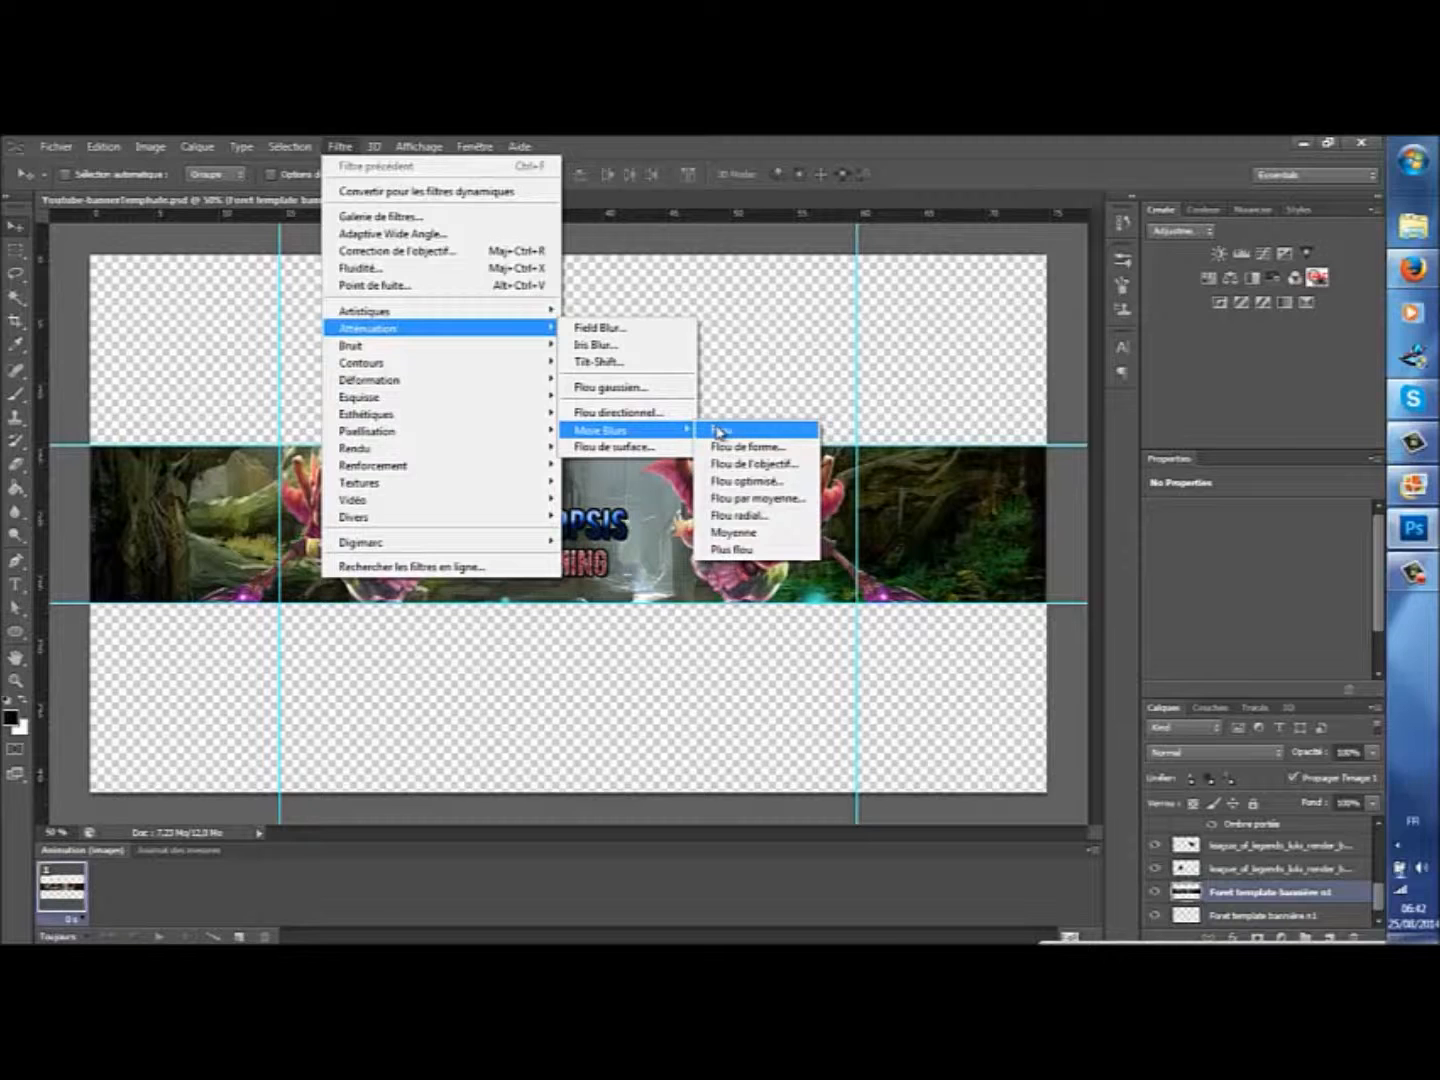
pyautogui.click(735, 431)
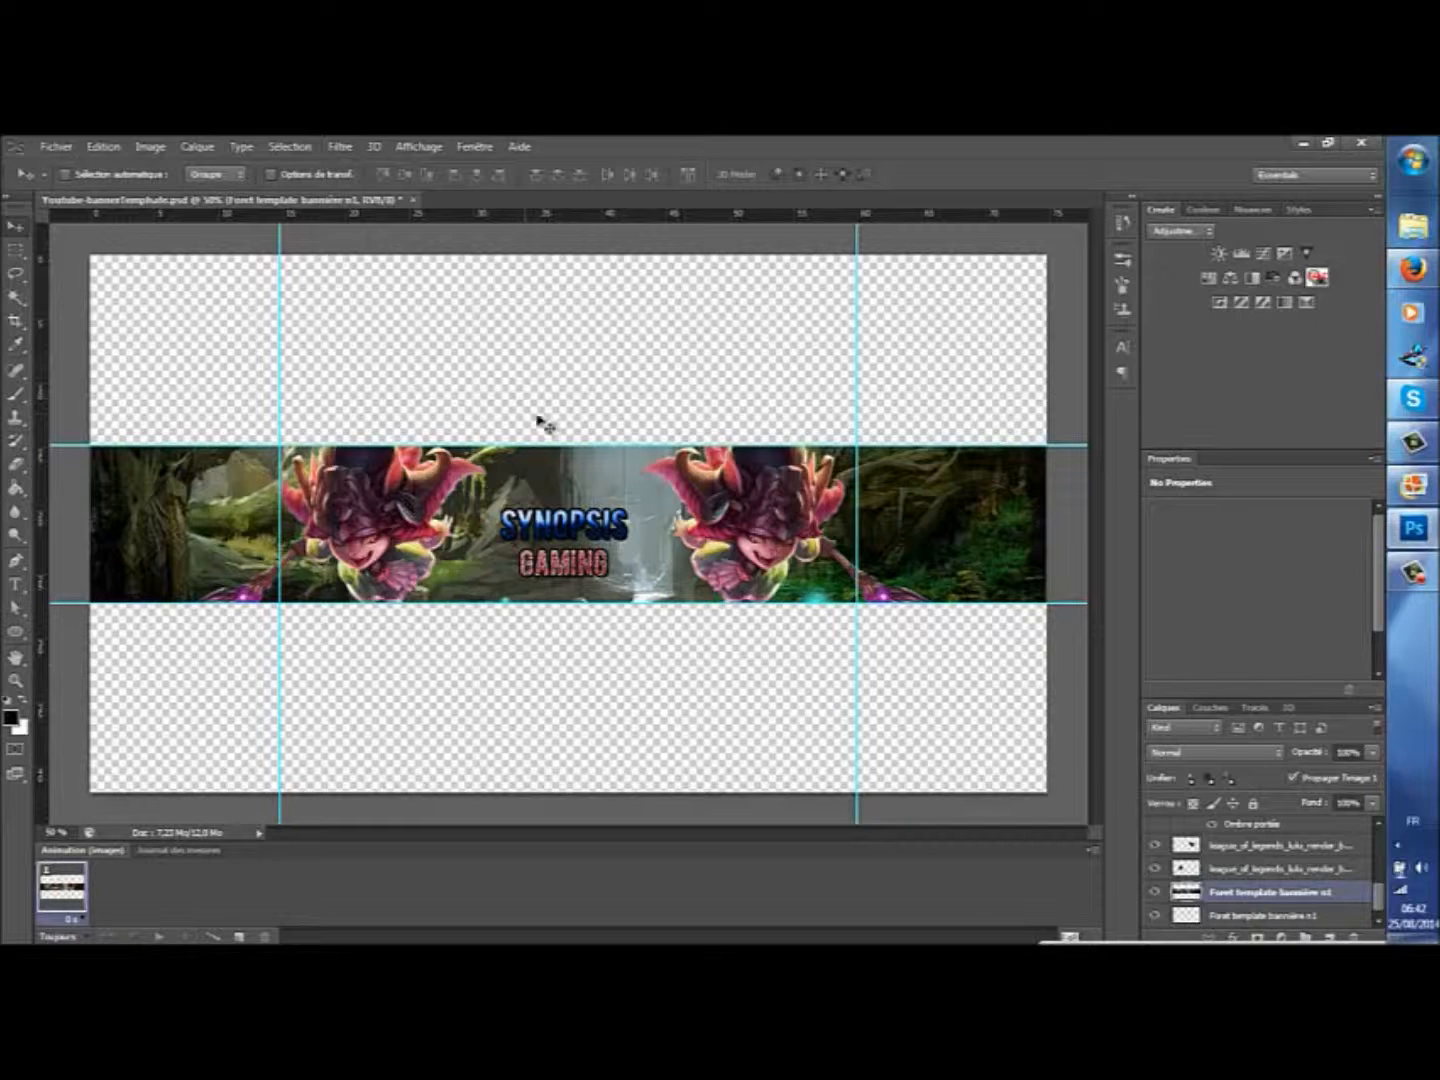
# Step: Apply a Shape Blur to the forest layer using the thin arrow shape
pyautogui.click(338, 147)
pyautogui.click(340, 150)
pyautogui.click(338, 156)
pyautogui.click(340, 151)
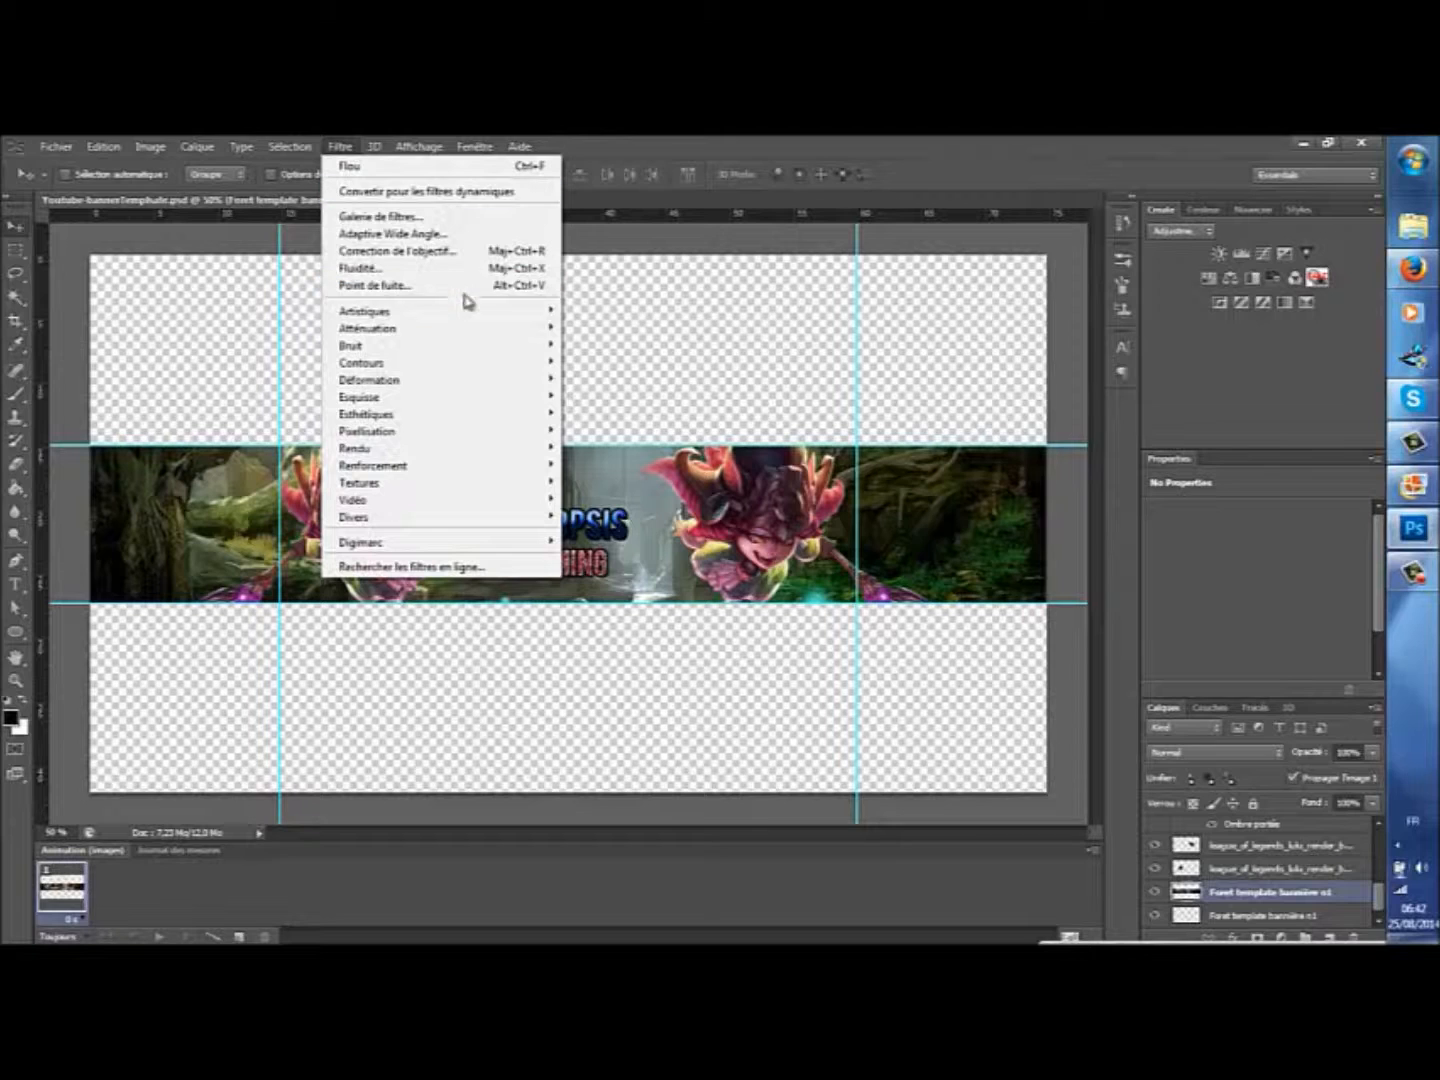
pyautogui.moveTo(466, 338)
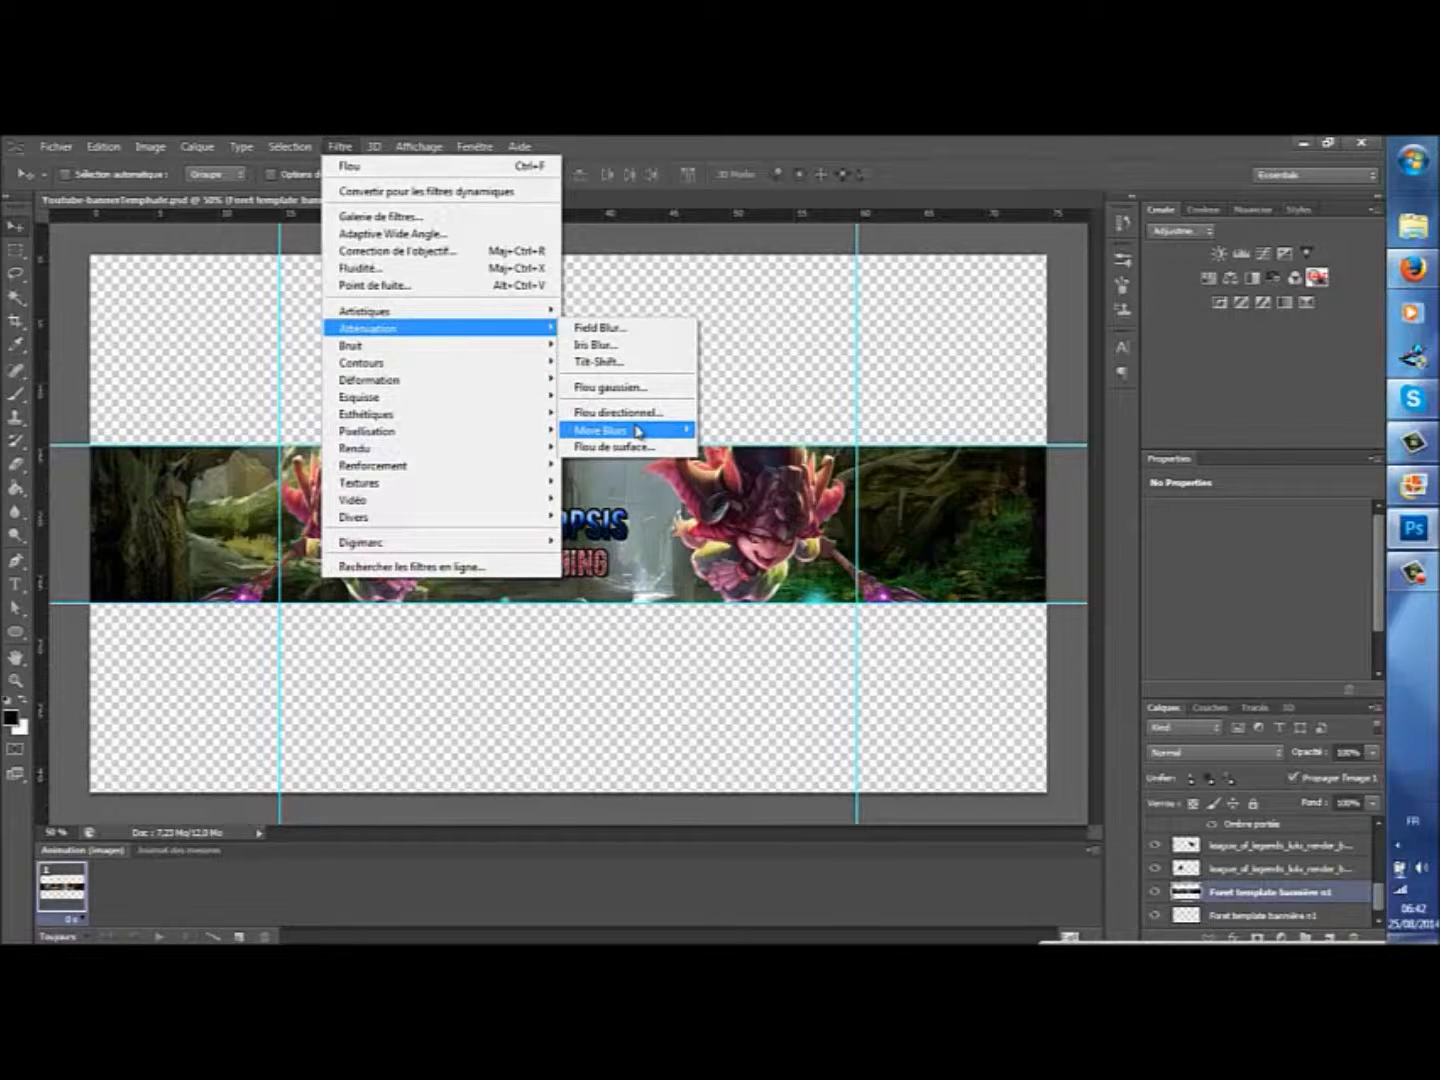
pyautogui.click(713, 447)
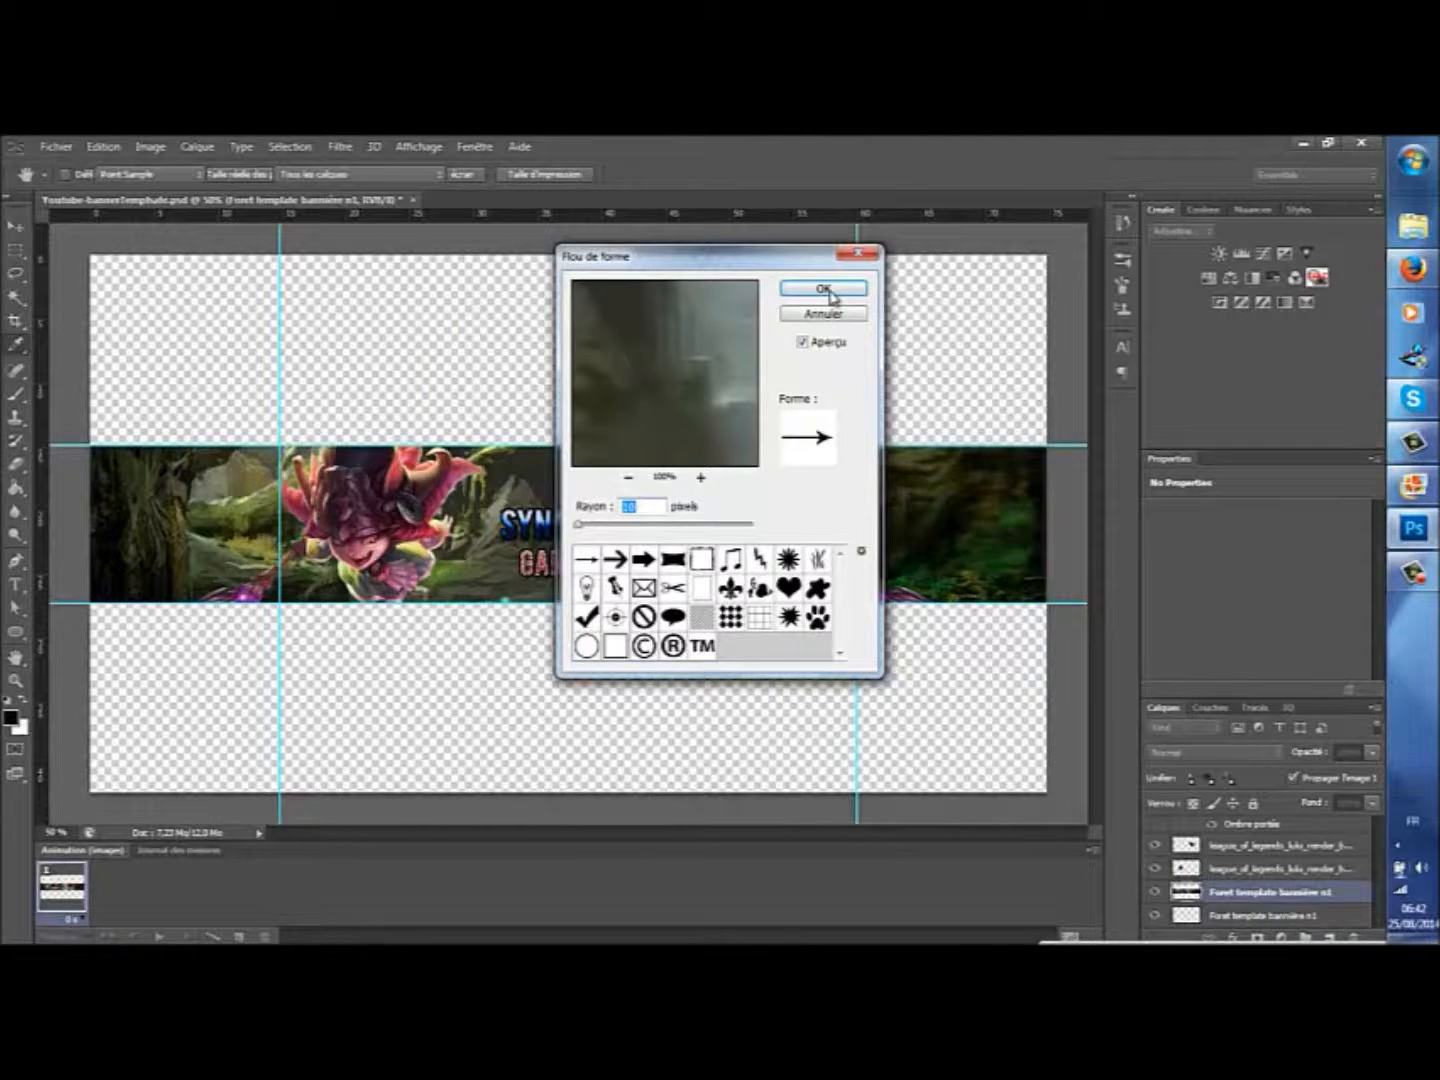
pyautogui.click(824, 289)
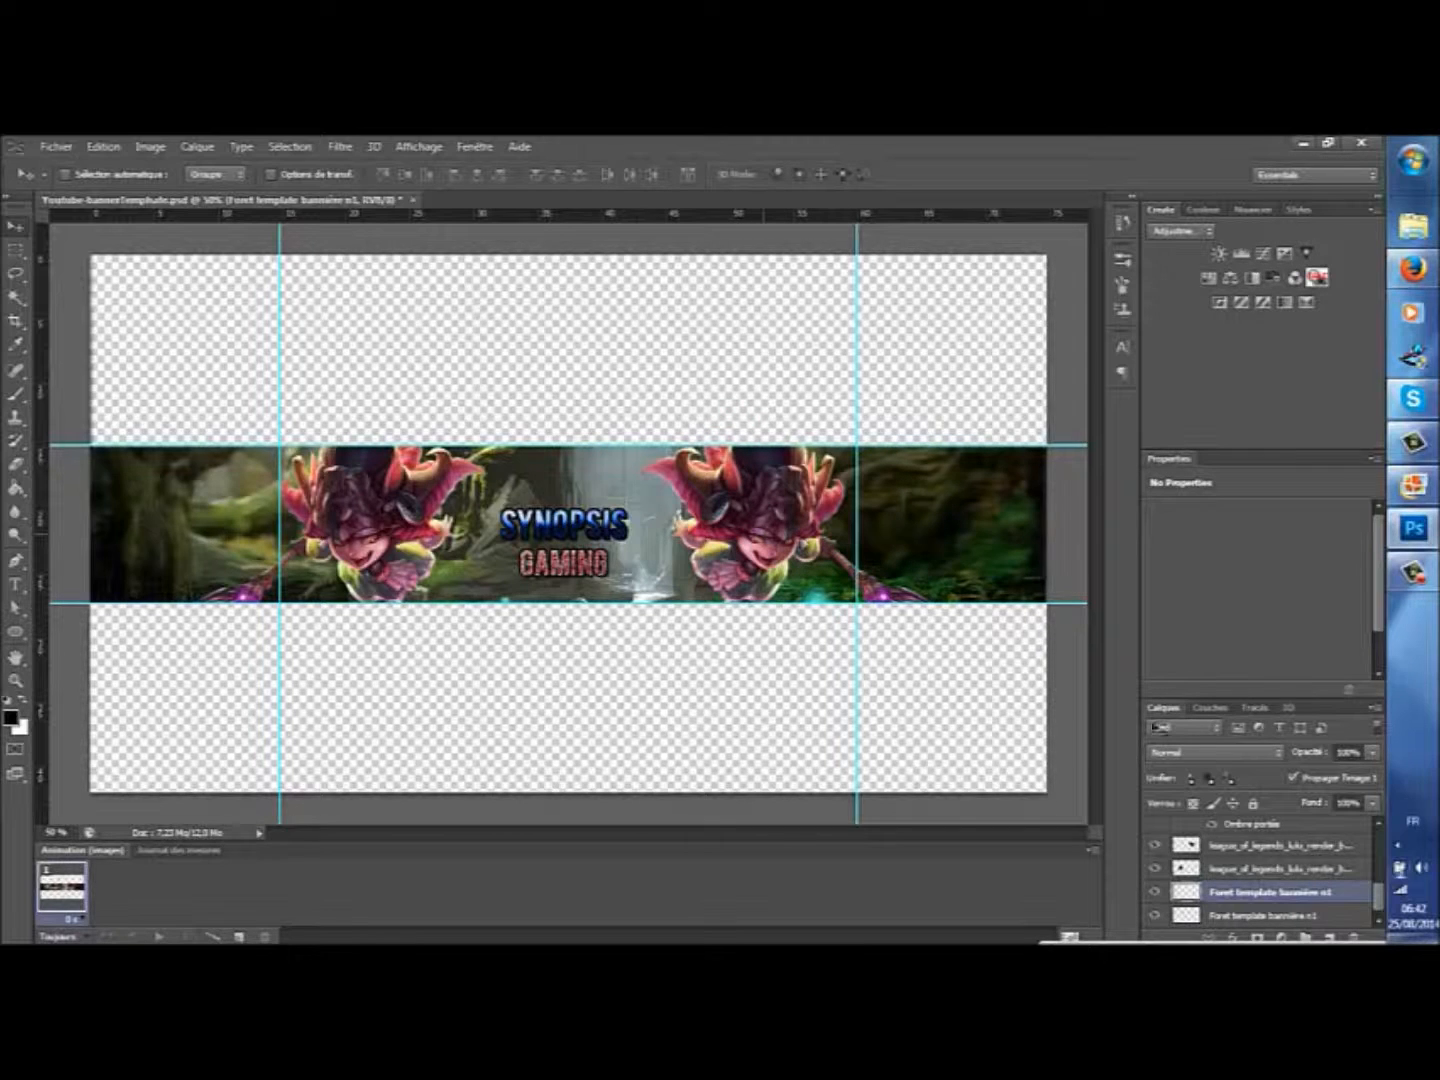
# Step: Apply a Motion Blur with an angle of 0° and a distance of 44 pixels to the left Lulu render
pyautogui.click(1316, 873)
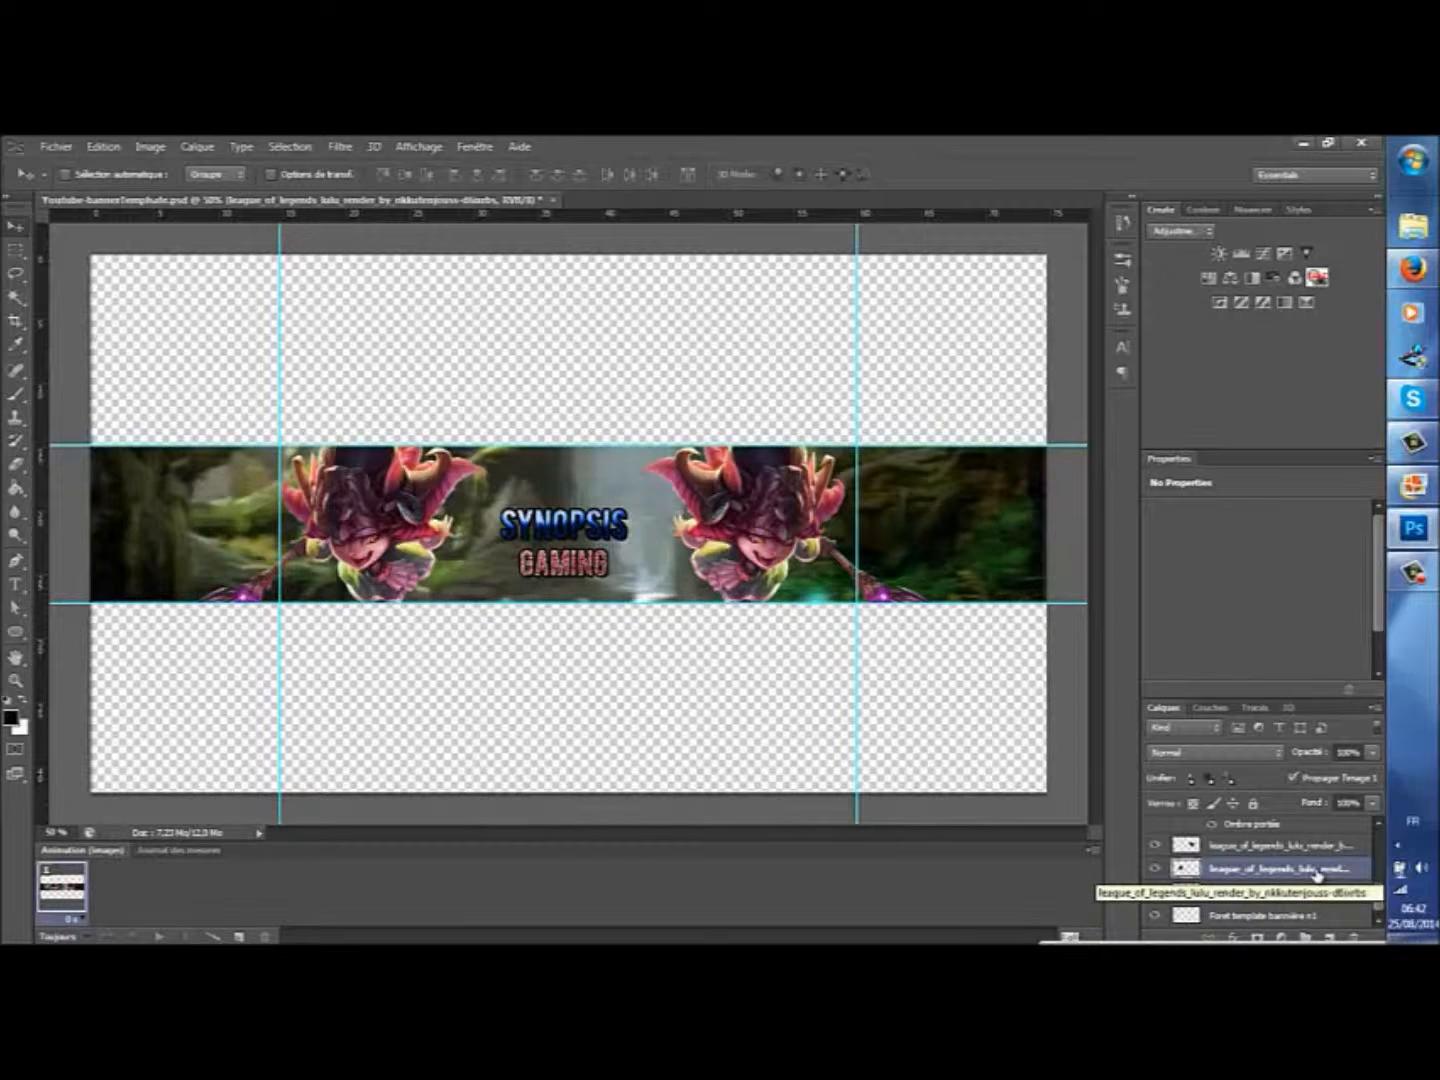
pyautogui.click(341, 147)
pyautogui.moveTo(500, 329)
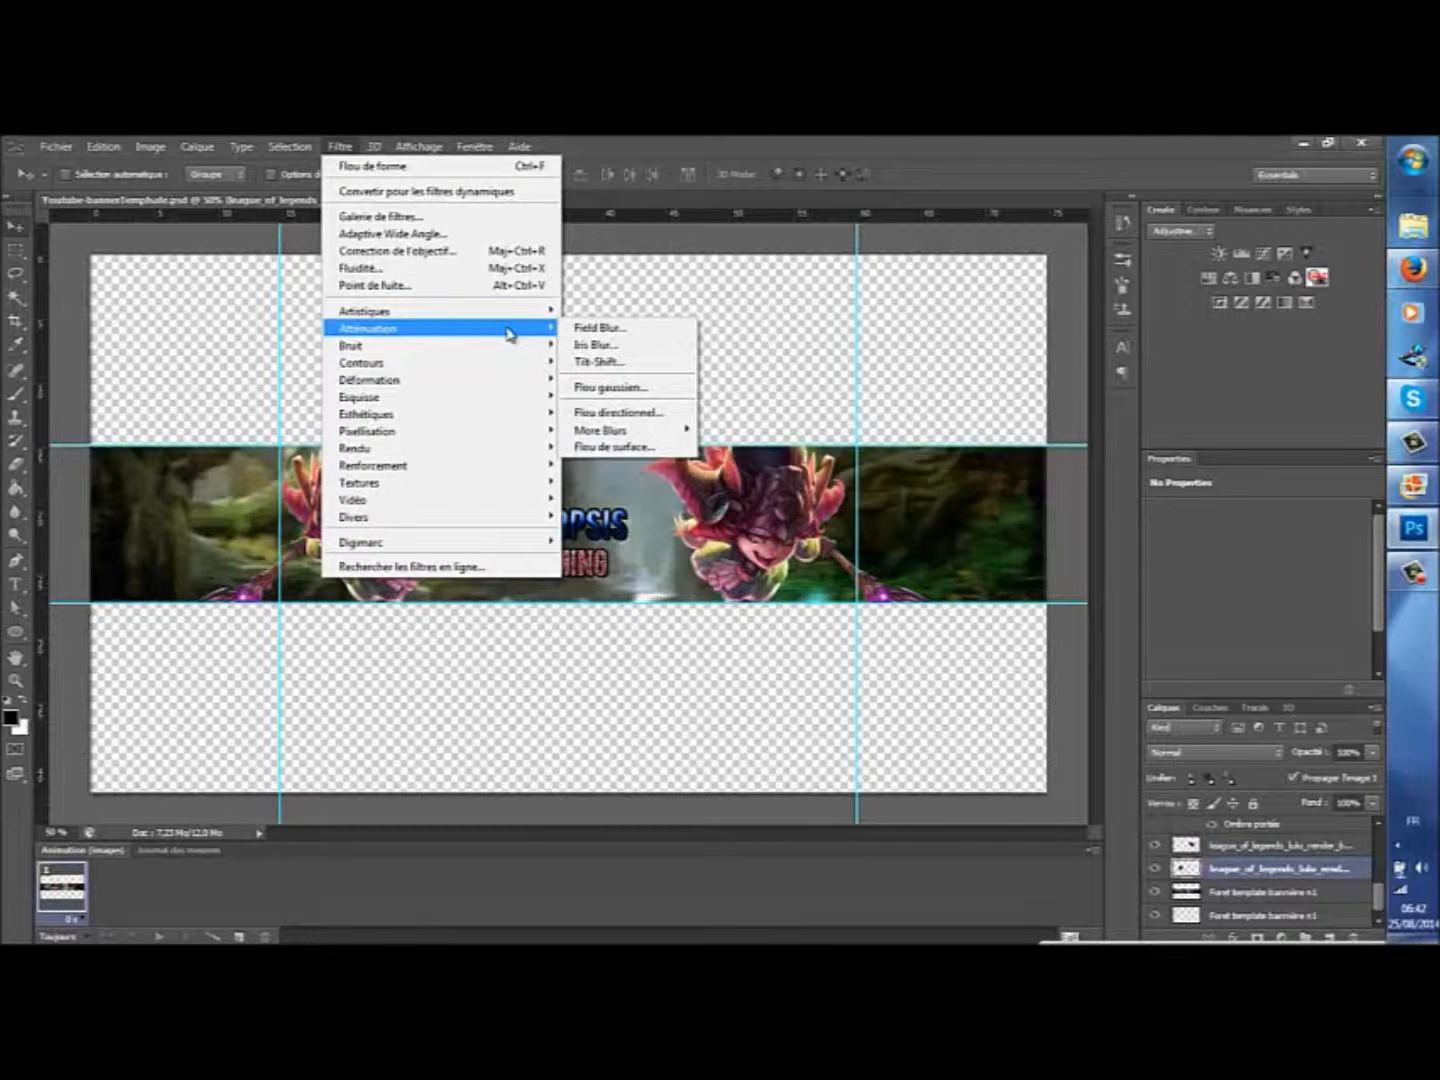
pyautogui.click(617, 412)
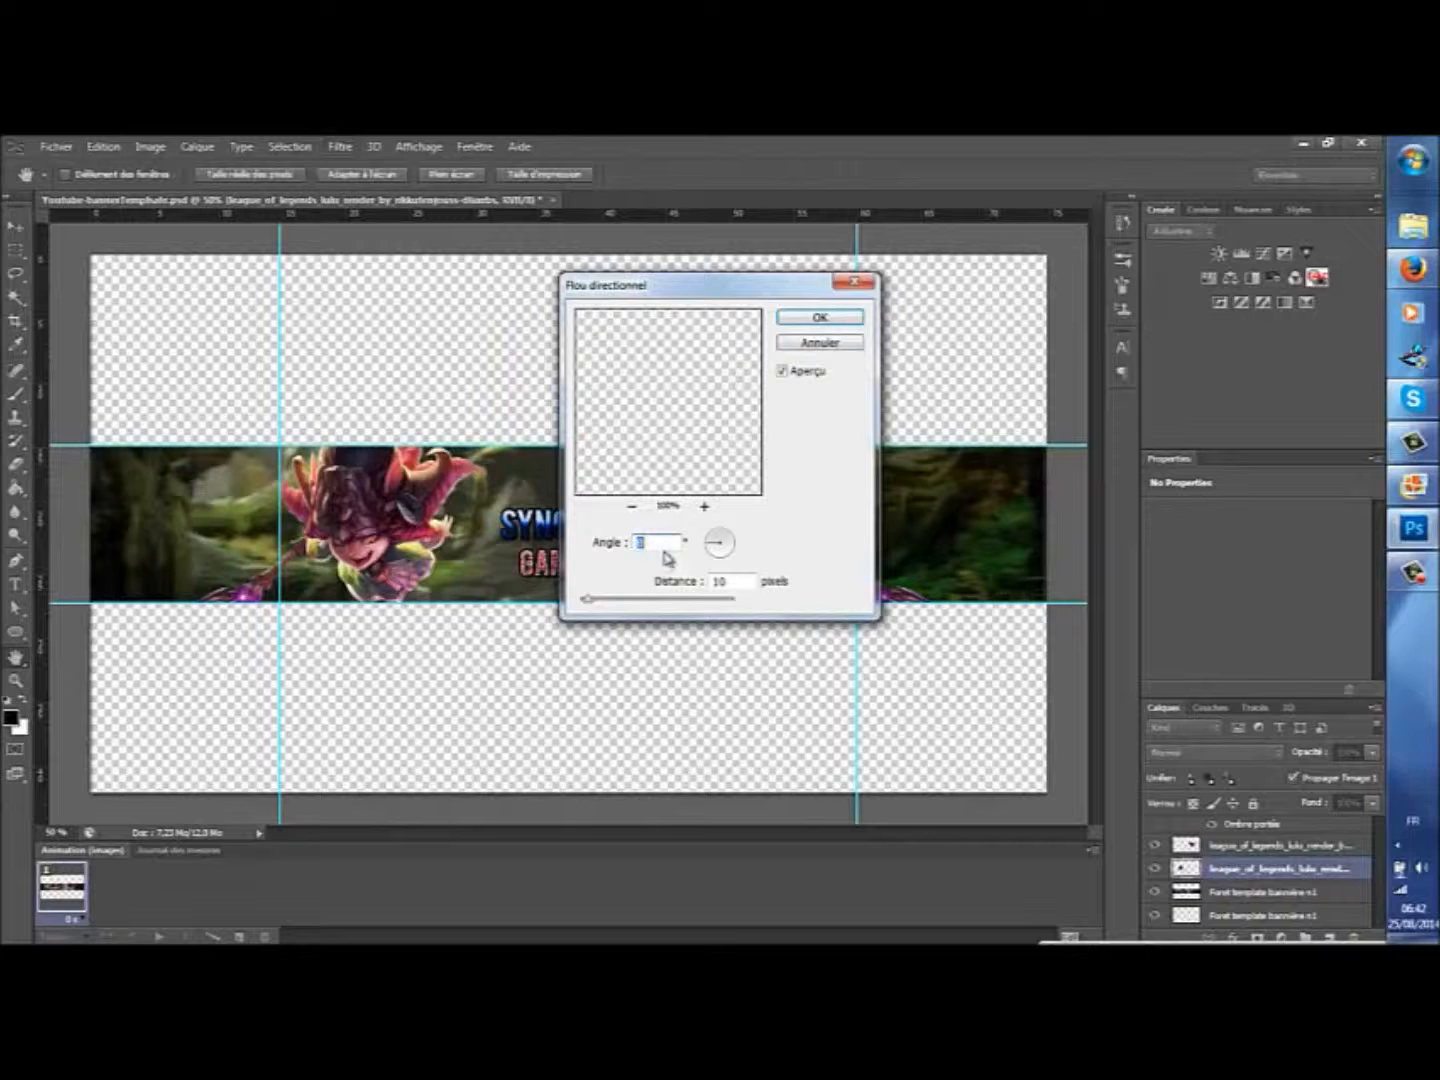
pyautogui.moveTo(740, 578); pyautogui.dragTo(709, 584)
pyautogui.write('44')
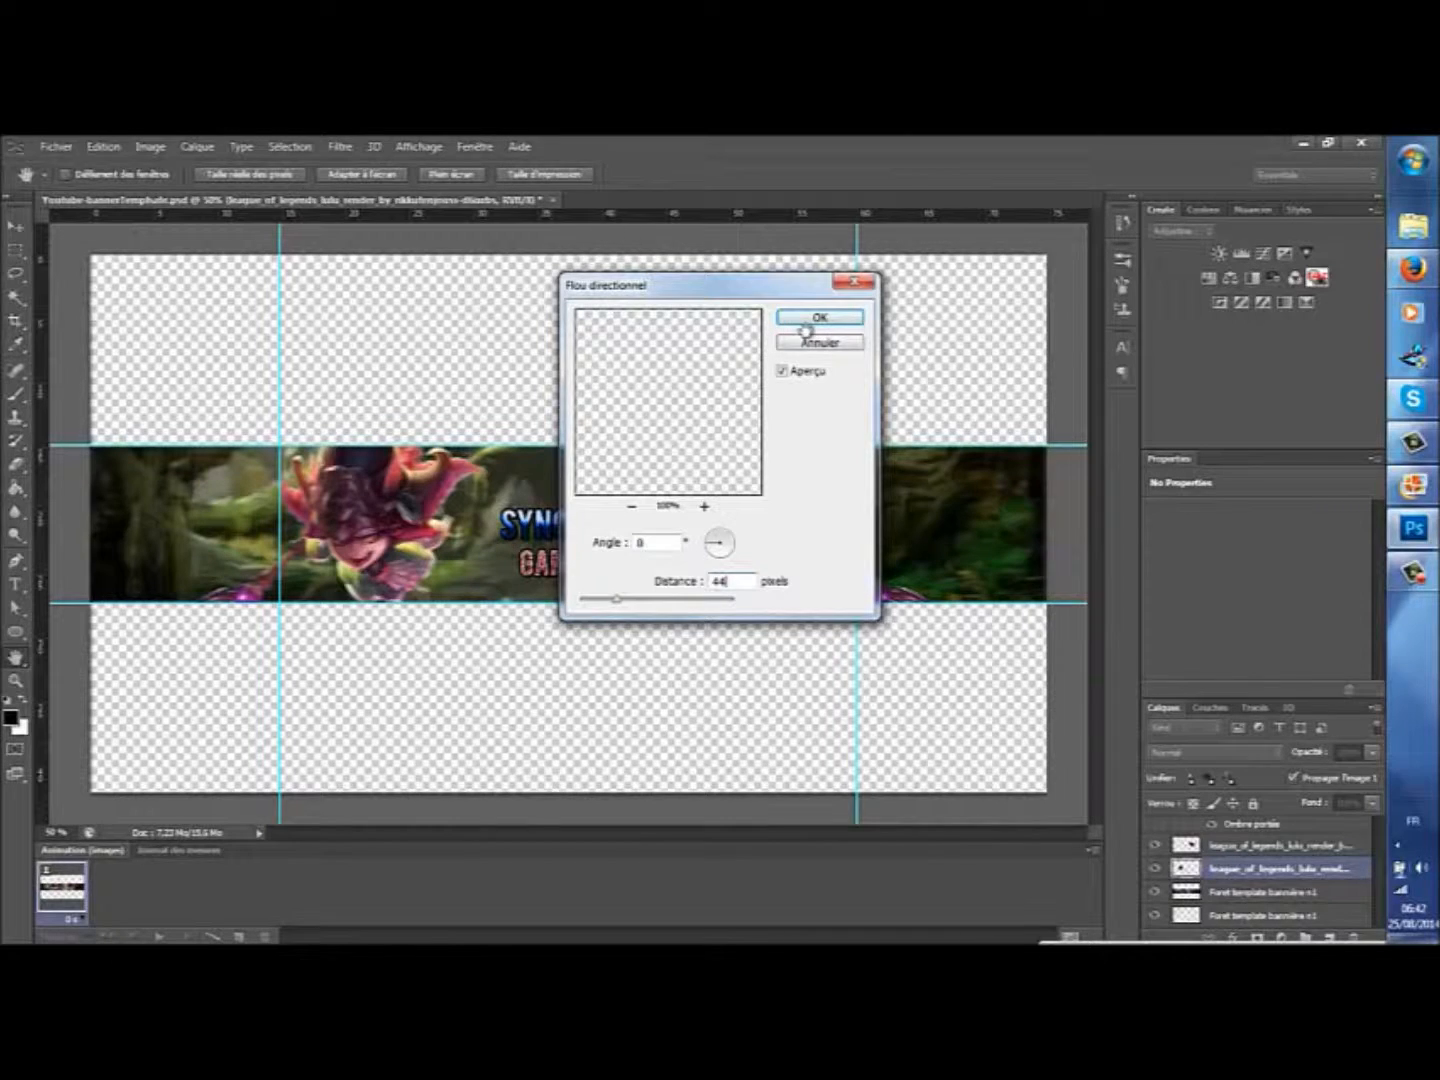
pyautogui.click(826, 318)
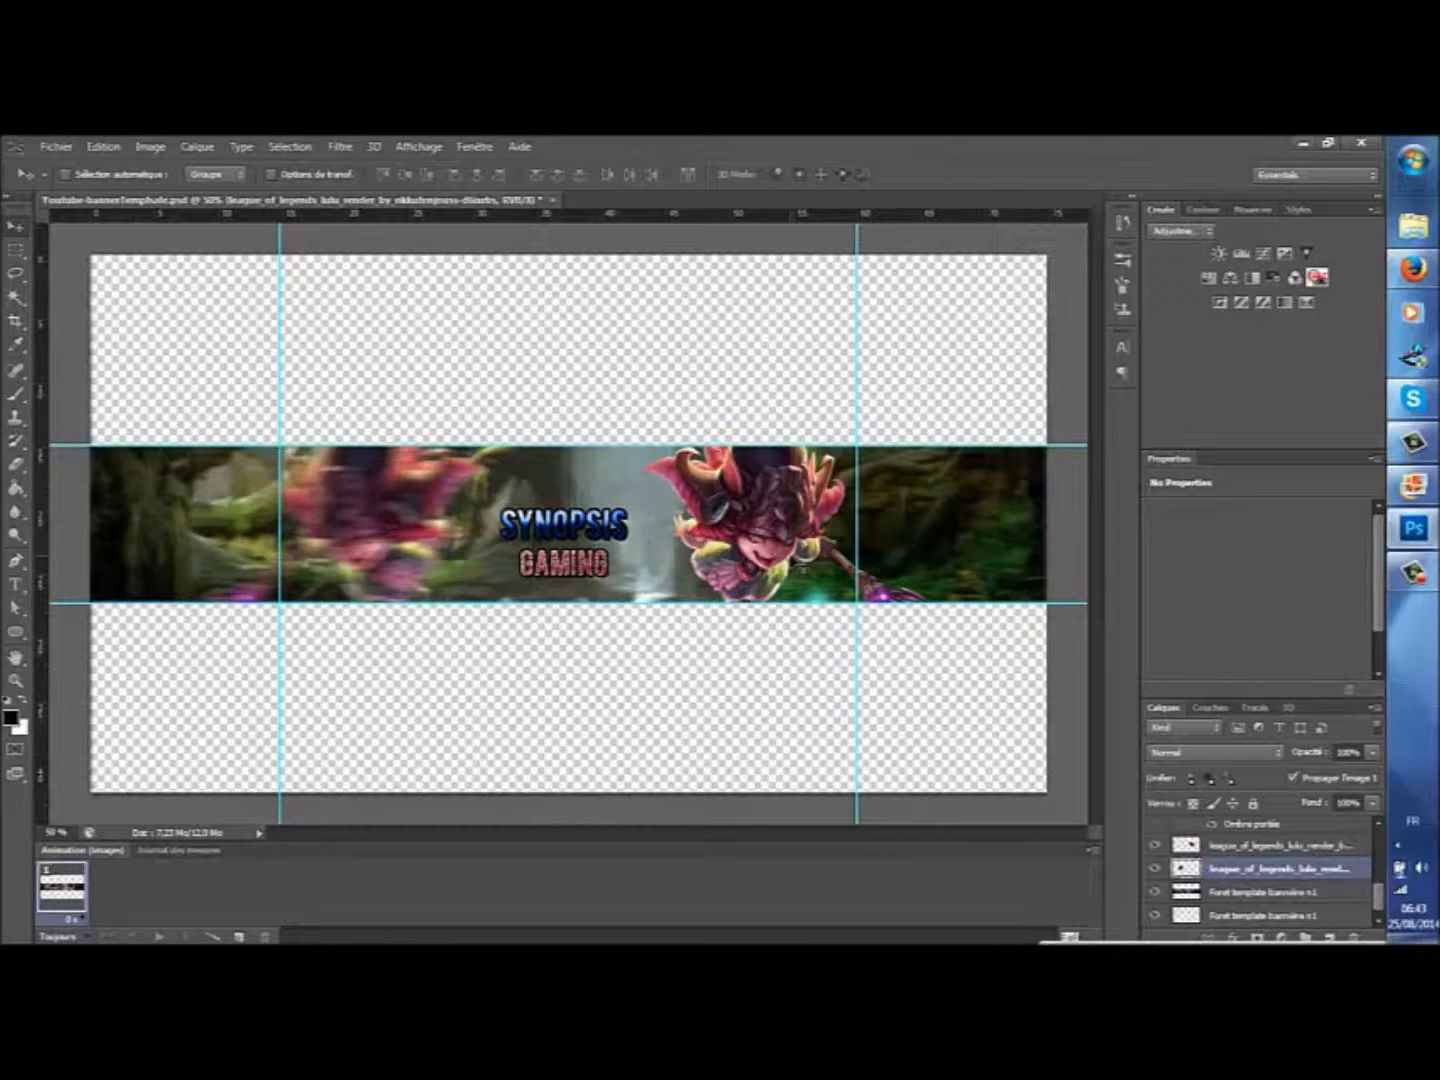
# Step: Duplicate the right Lulu render's layer
pyautogui.rightClick(1298, 848)
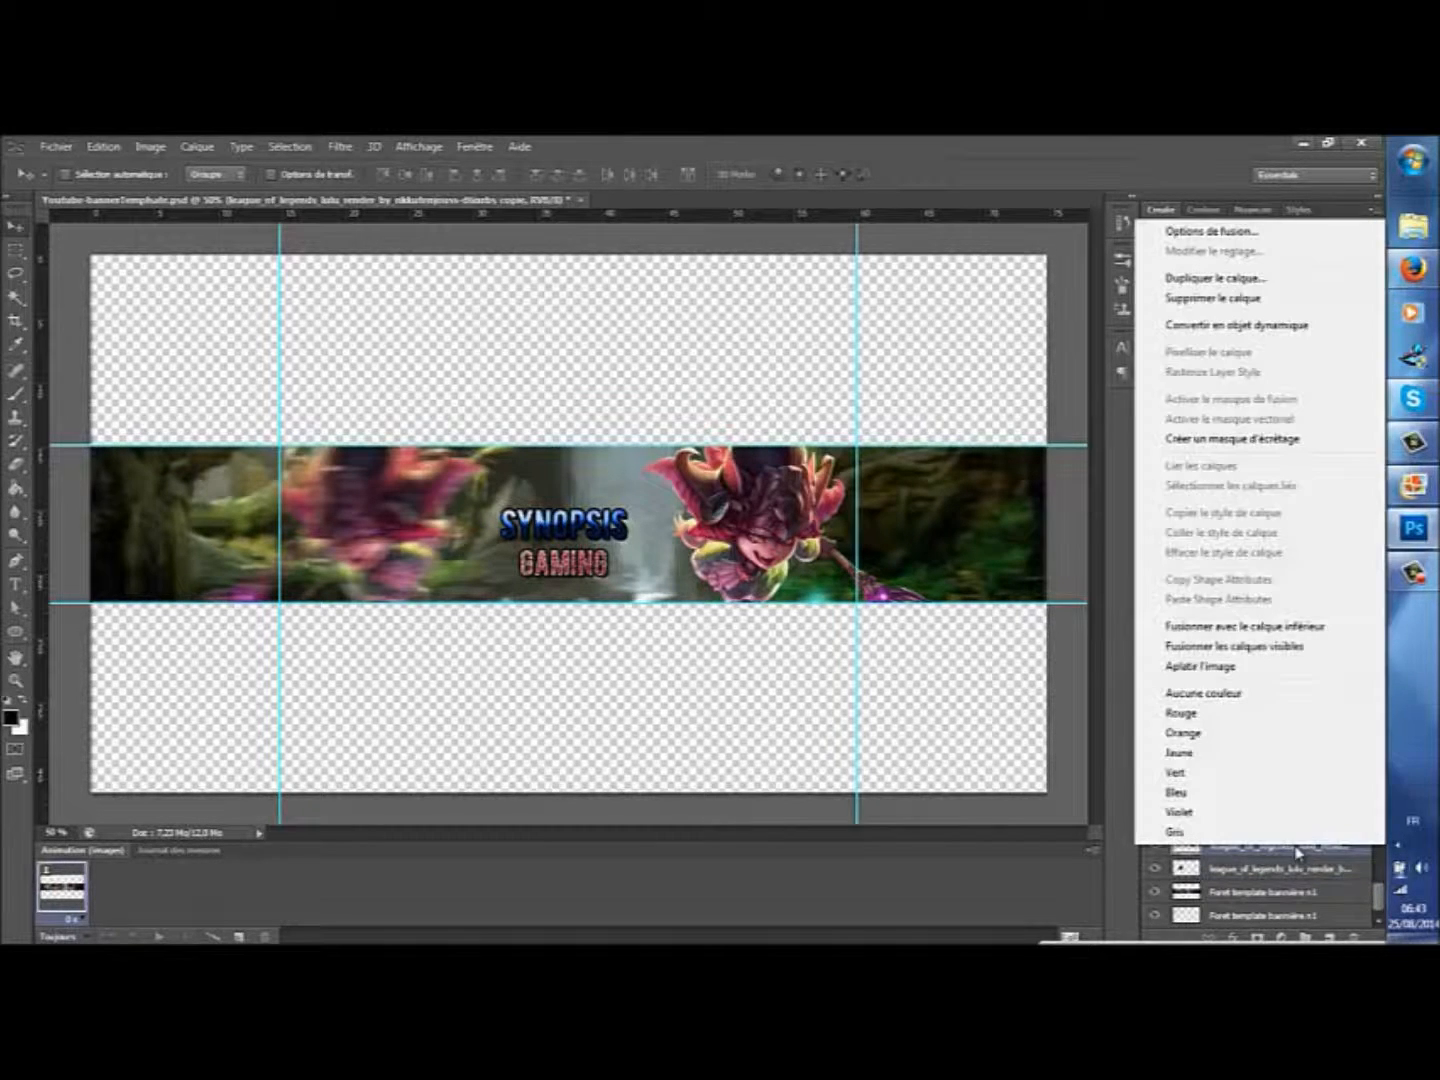
pyautogui.click(1250, 280)
pyautogui.click(878, 375)
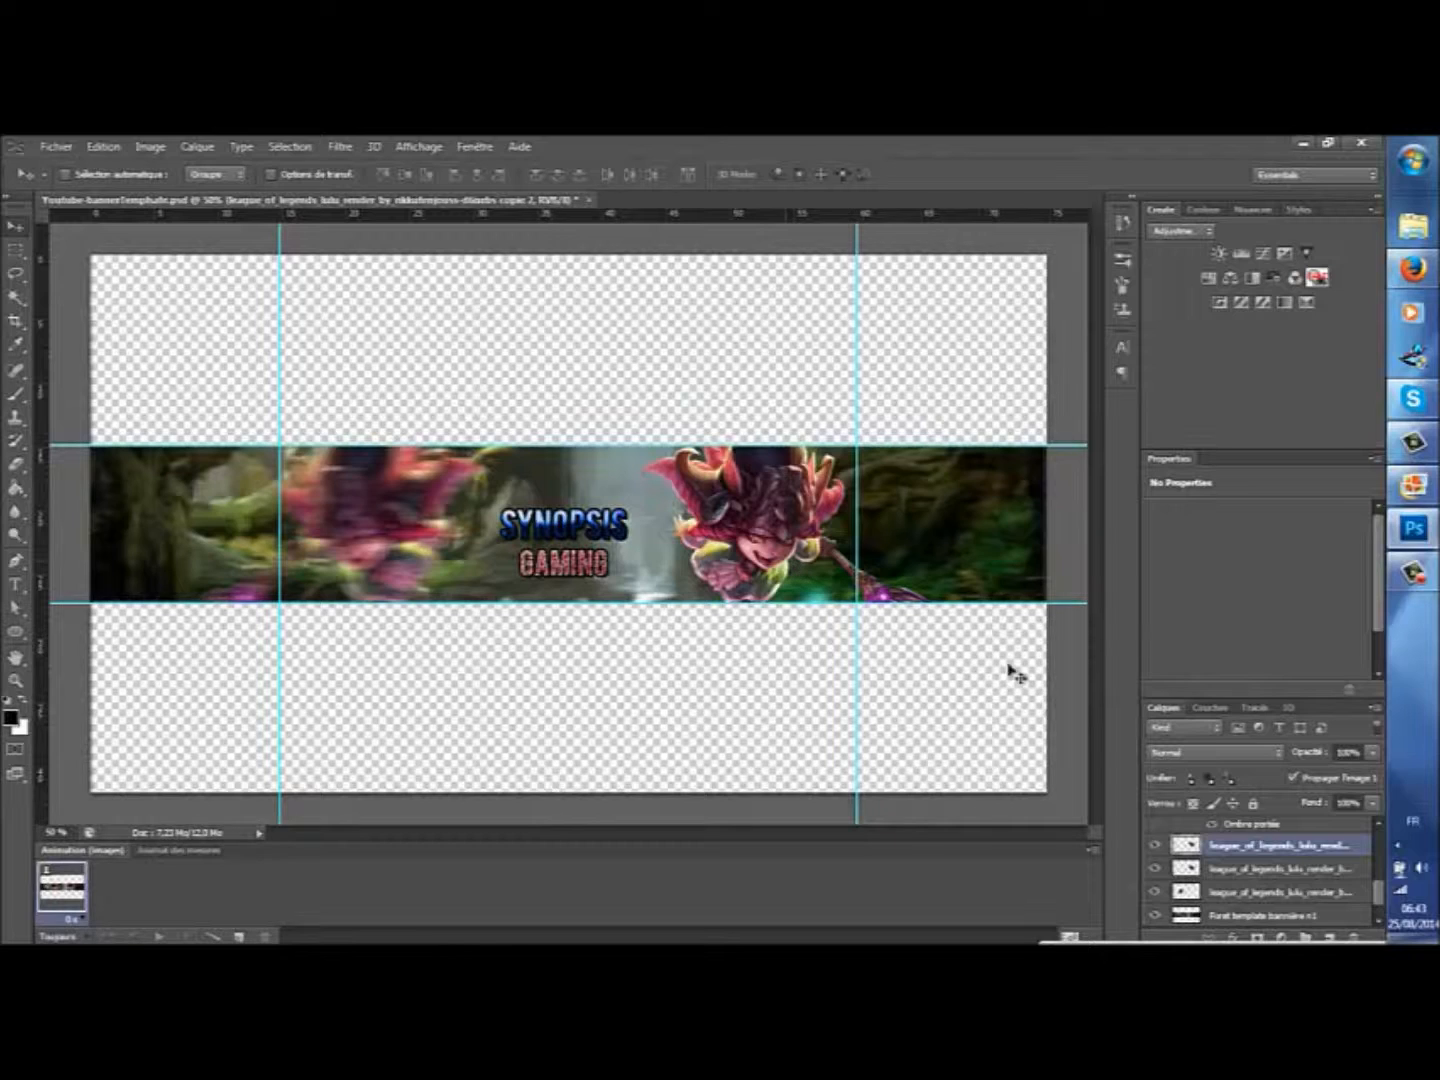
# Step: Reapply the last Motion Blur to the duplicate of the right Lulu render
pyautogui.hotkey('ctrl', 'f')
pyautogui.hotkey('ctrl', 'z')
pyautogui.moveTo(762, 571); pyautogui.dragTo(768, 572)
pyautogui.click(339, 146)
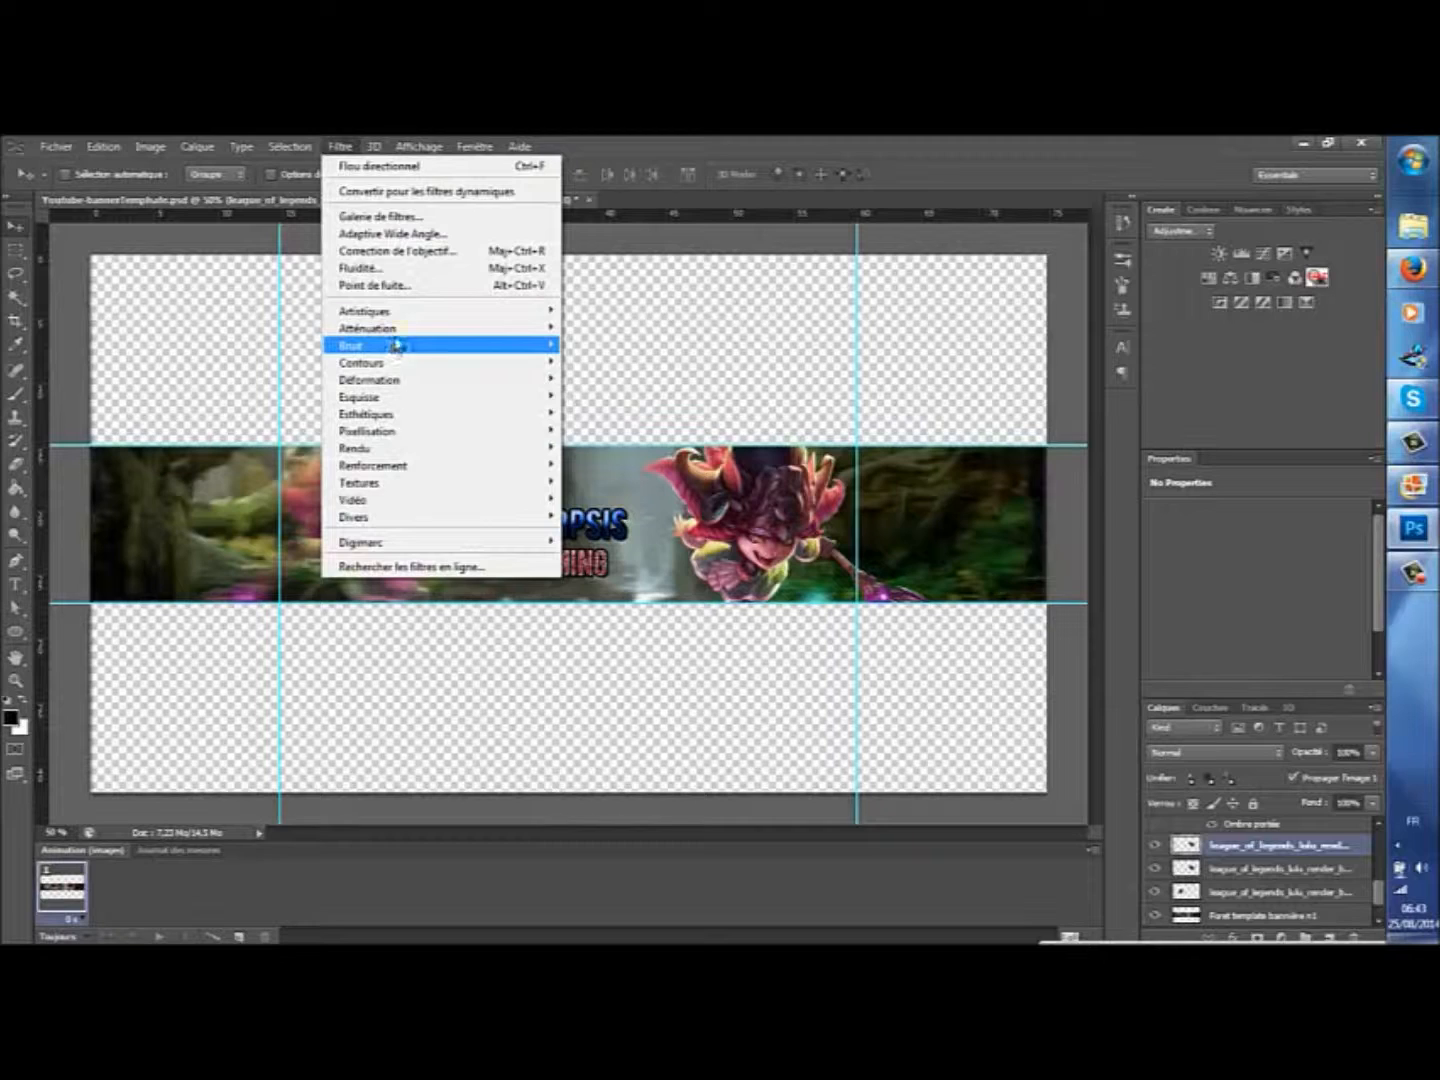
pyautogui.click(414, 168)
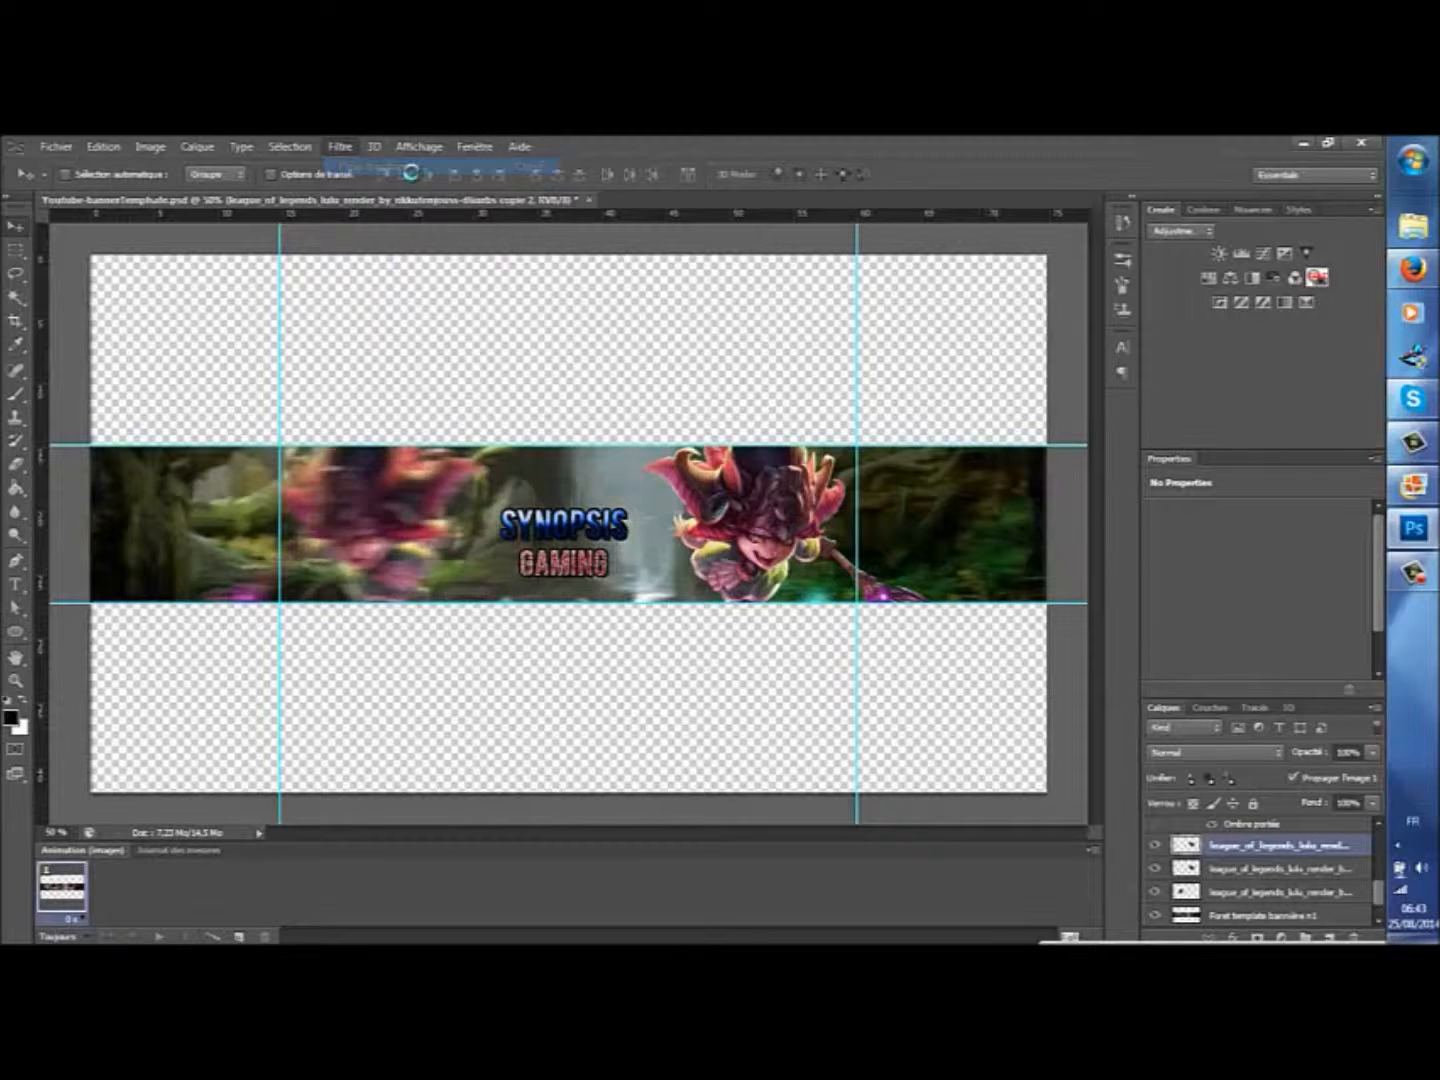
pyautogui.hotkey('ctrl', 'f')
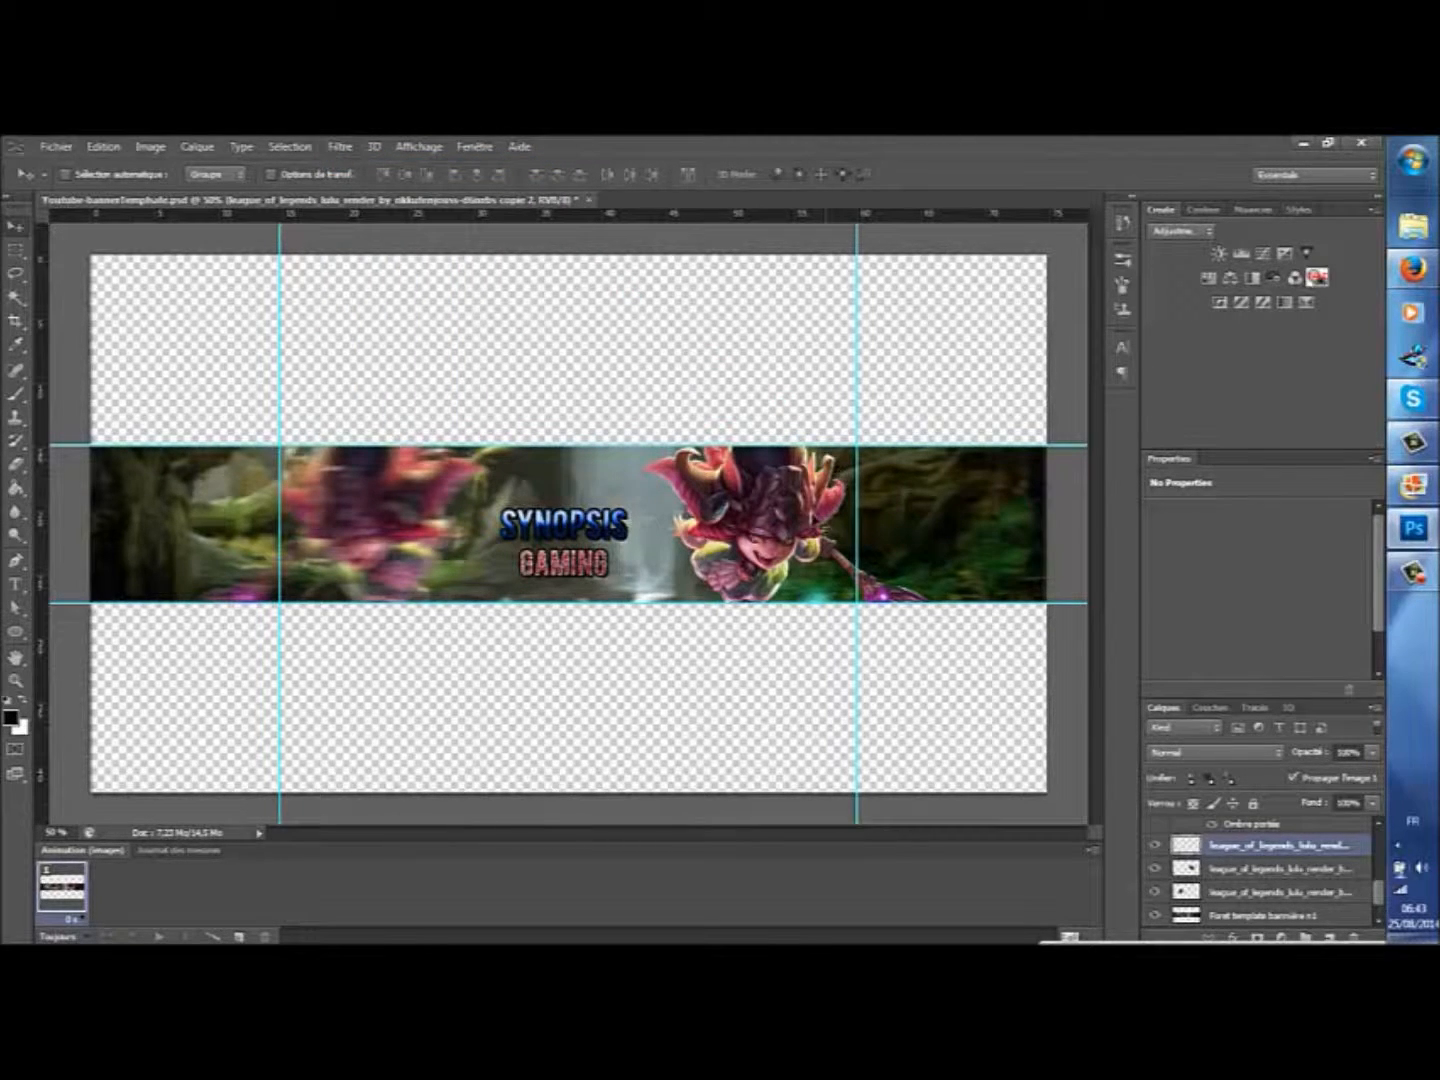
# Step: Place the blurred Lulu copy beneath the sharp right render and offset it slightly as a motion trail
pyautogui.click(1229, 877)
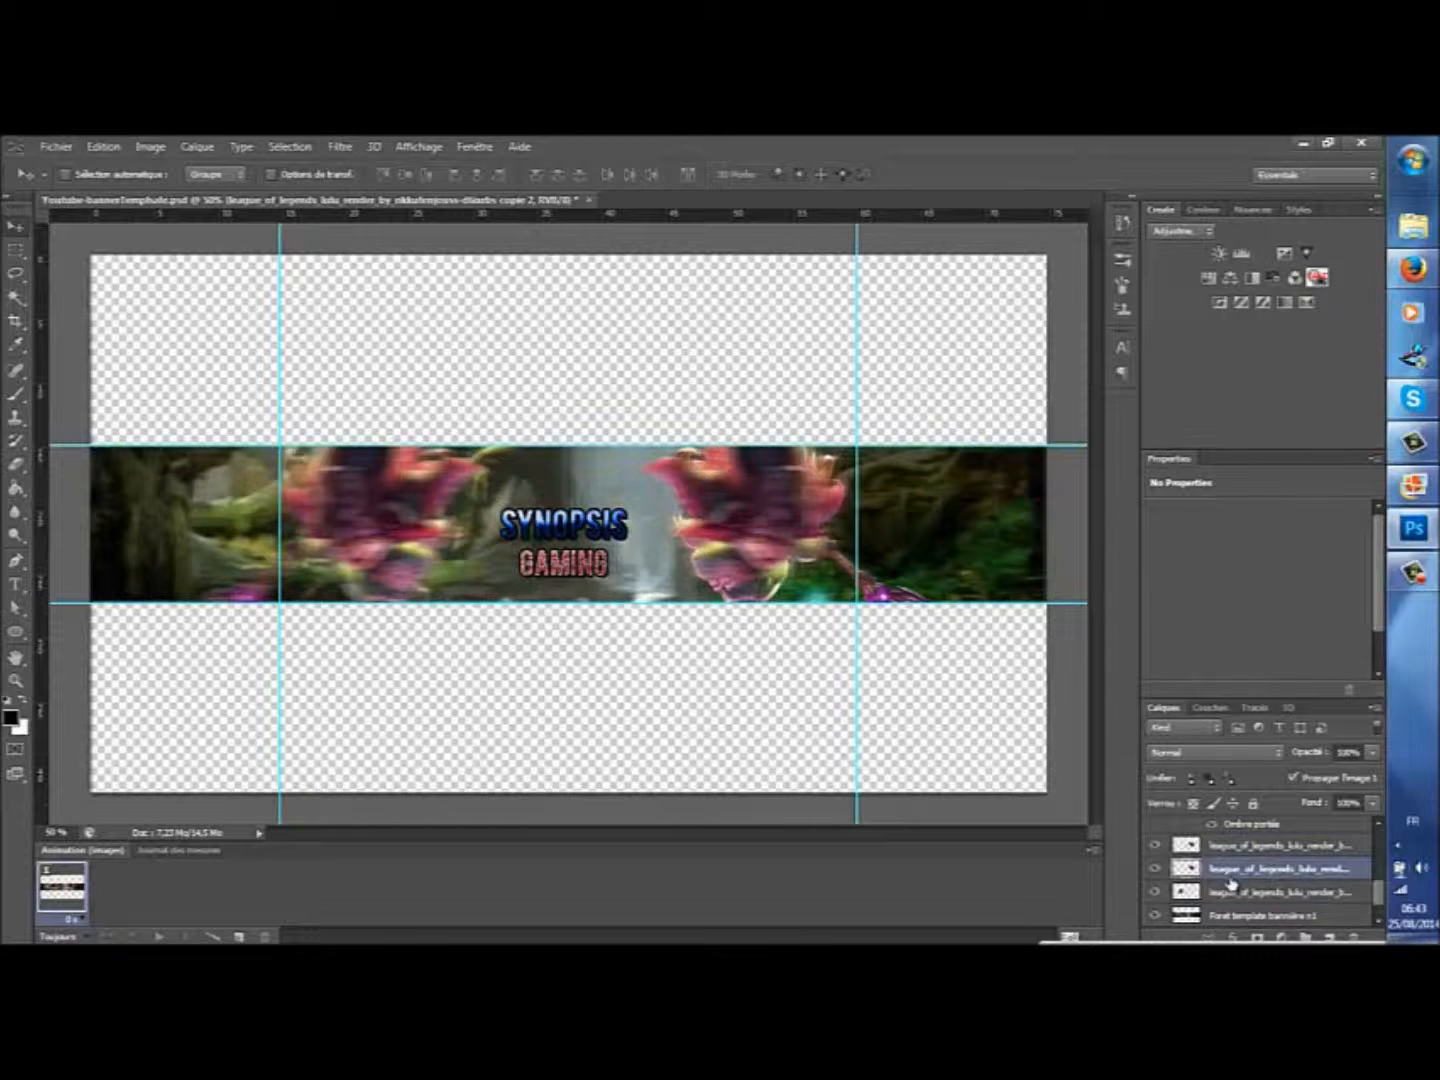
pyautogui.moveTo(754, 542)
pyautogui.mouseDown()
pyautogui.moveTo(758, 517)
pyautogui.moveTo(706, 480)
pyautogui.mouseUp()
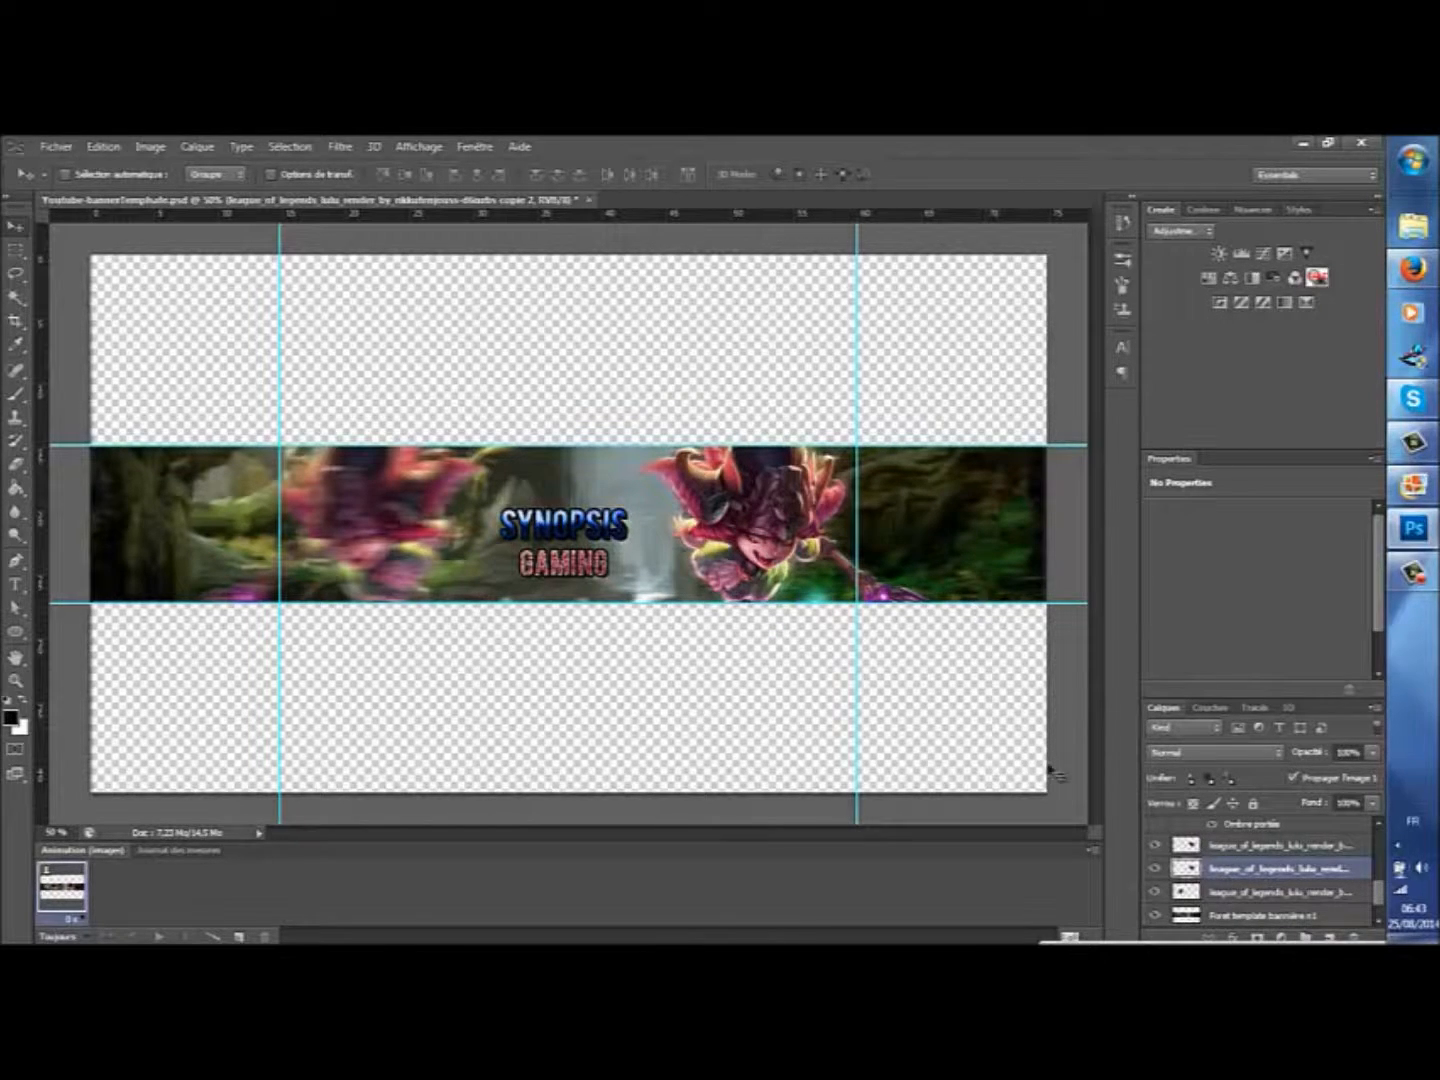
pyautogui.moveTo(1220, 846); pyautogui.dragTo(1220, 871)
pyautogui.moveTo(751, 558); pyautogui.dragTo(749, 570)
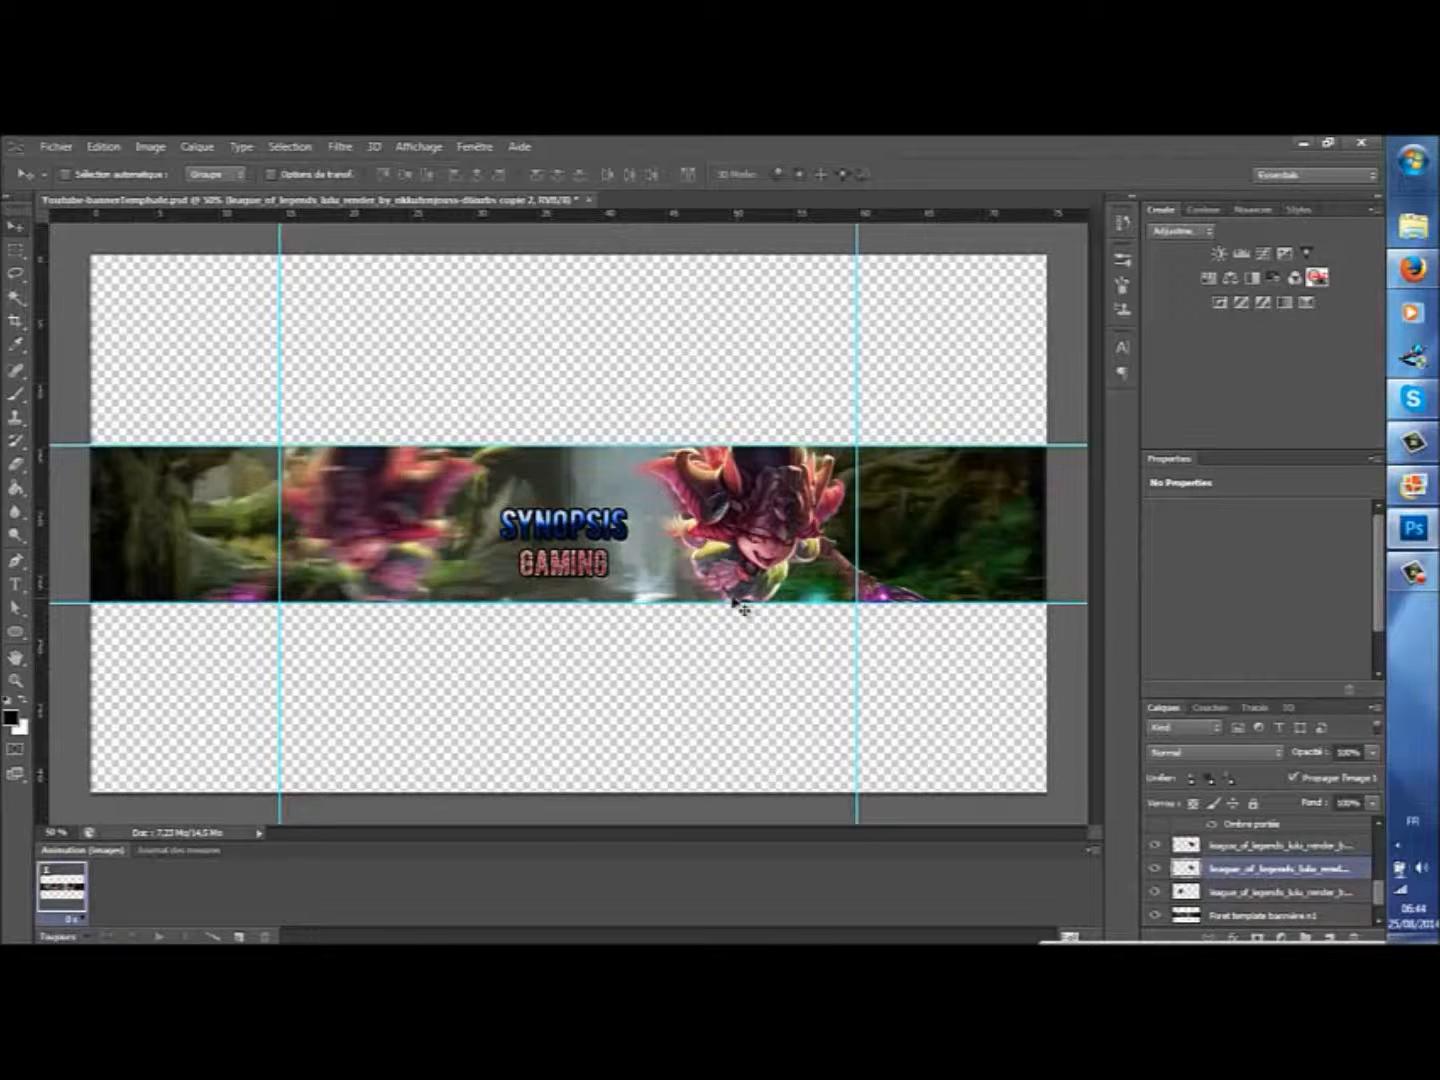
pyautogui.moveTo(751, 578); pyautogui.dragTo(751, 578)
# Step: Duplicate the sharp right Lulu render's layer
pyautogui.click(1245, 848)
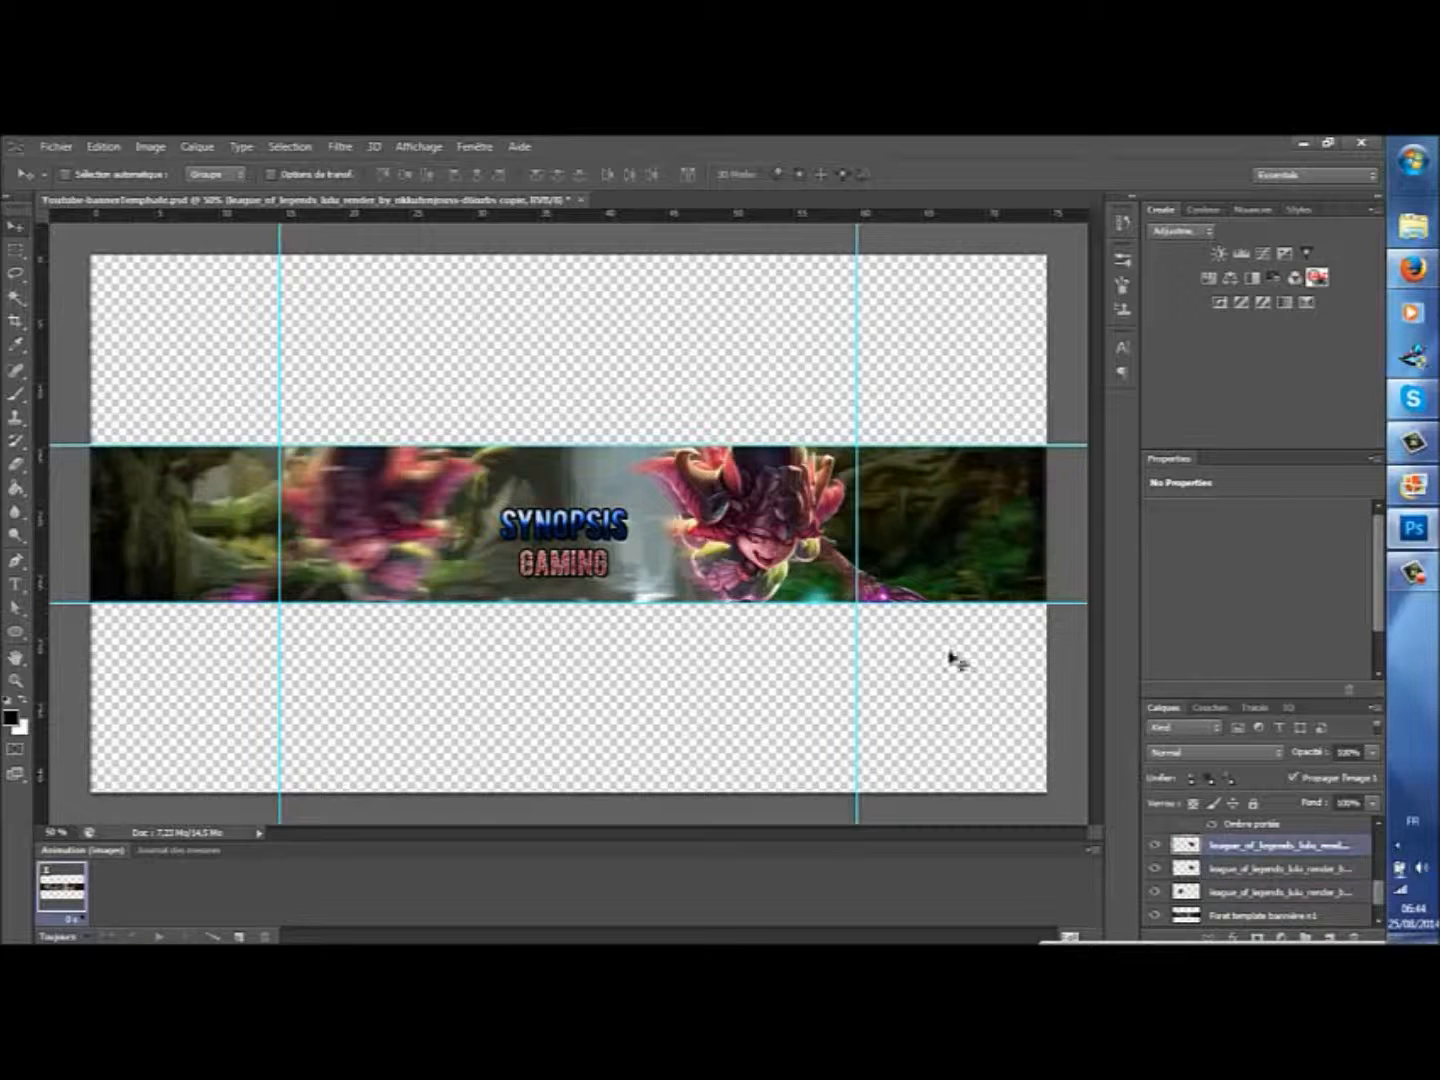
pyautogui.rightClick(1291, 859)
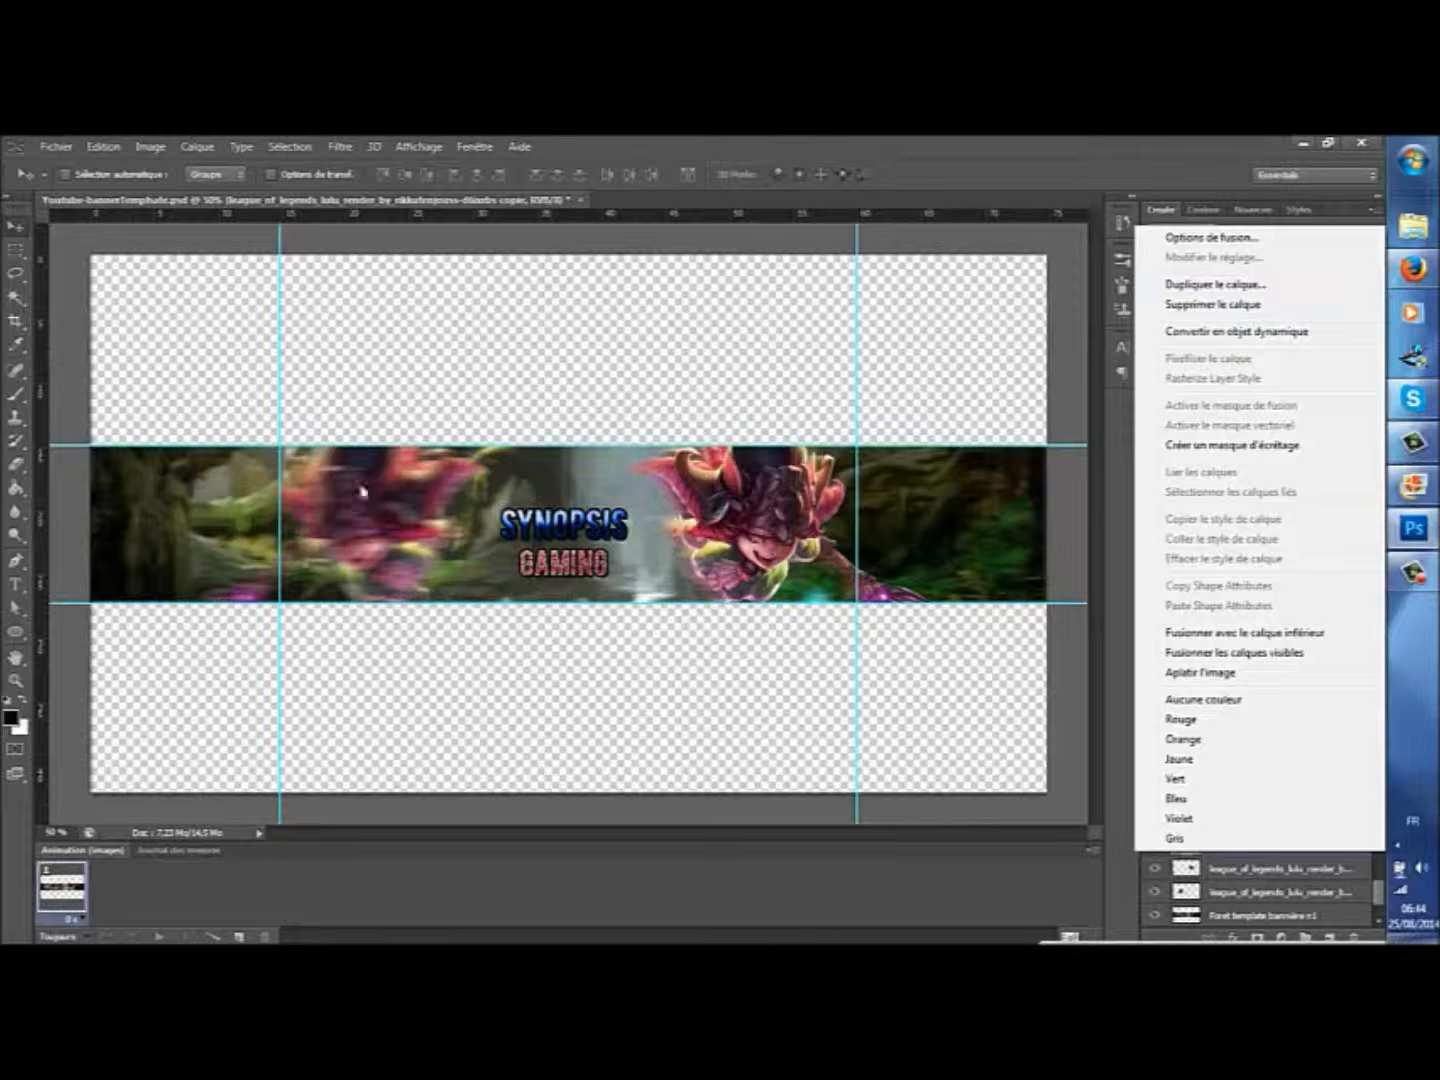
pyautogui.click(1195, 283)
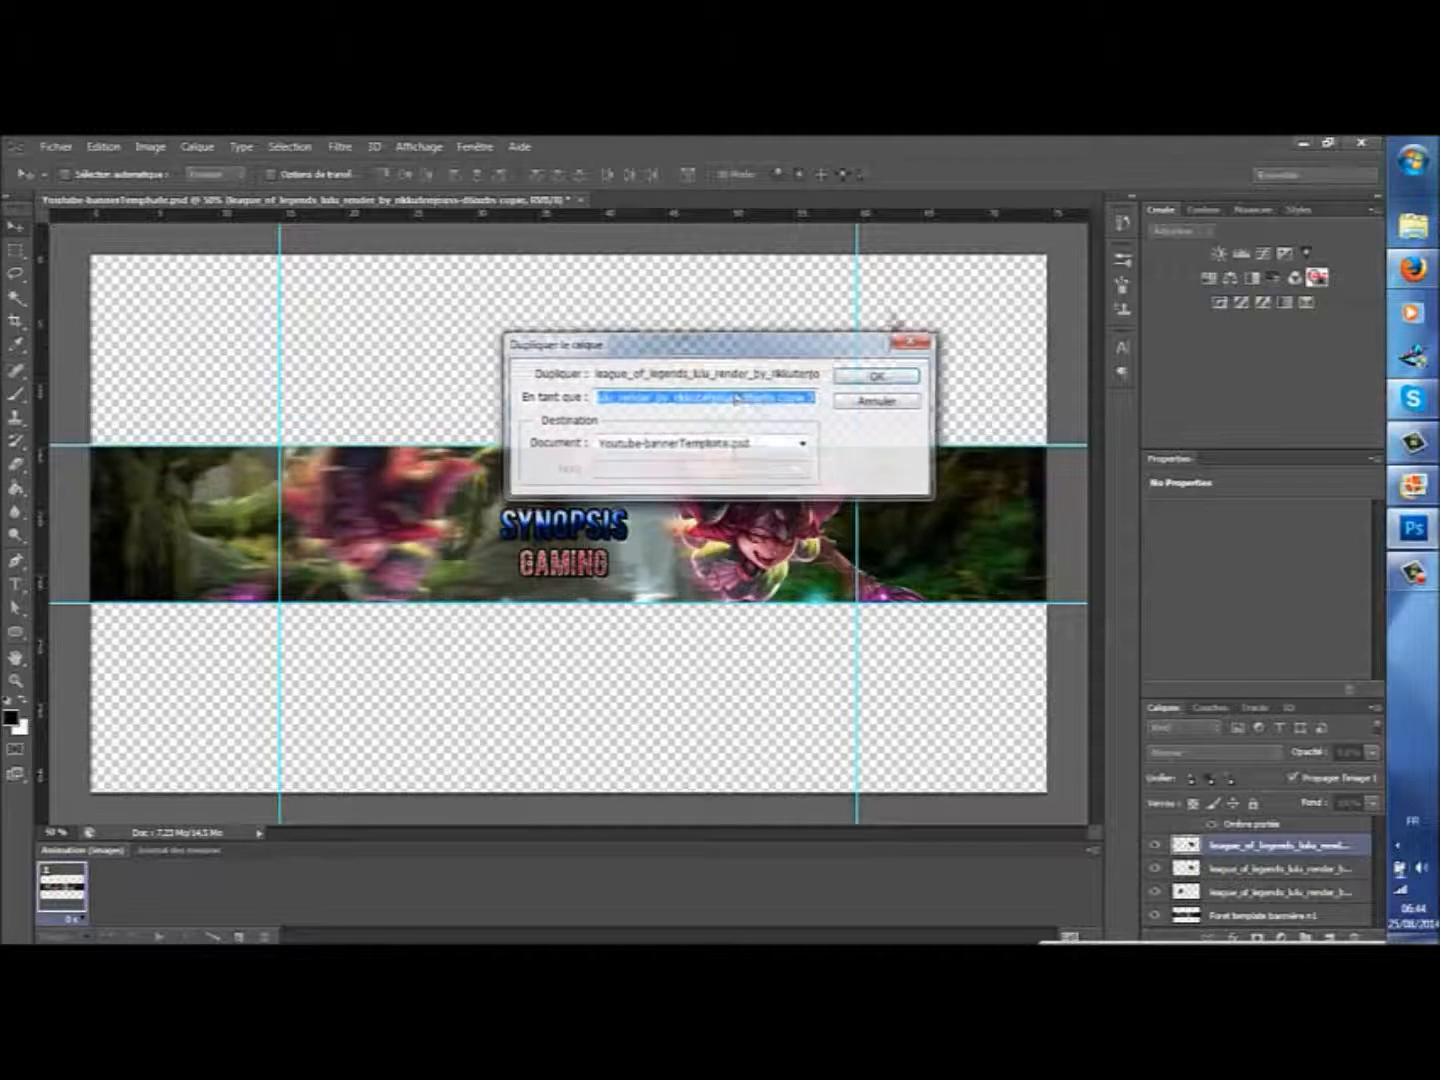
pyautogui.click(905, 377)
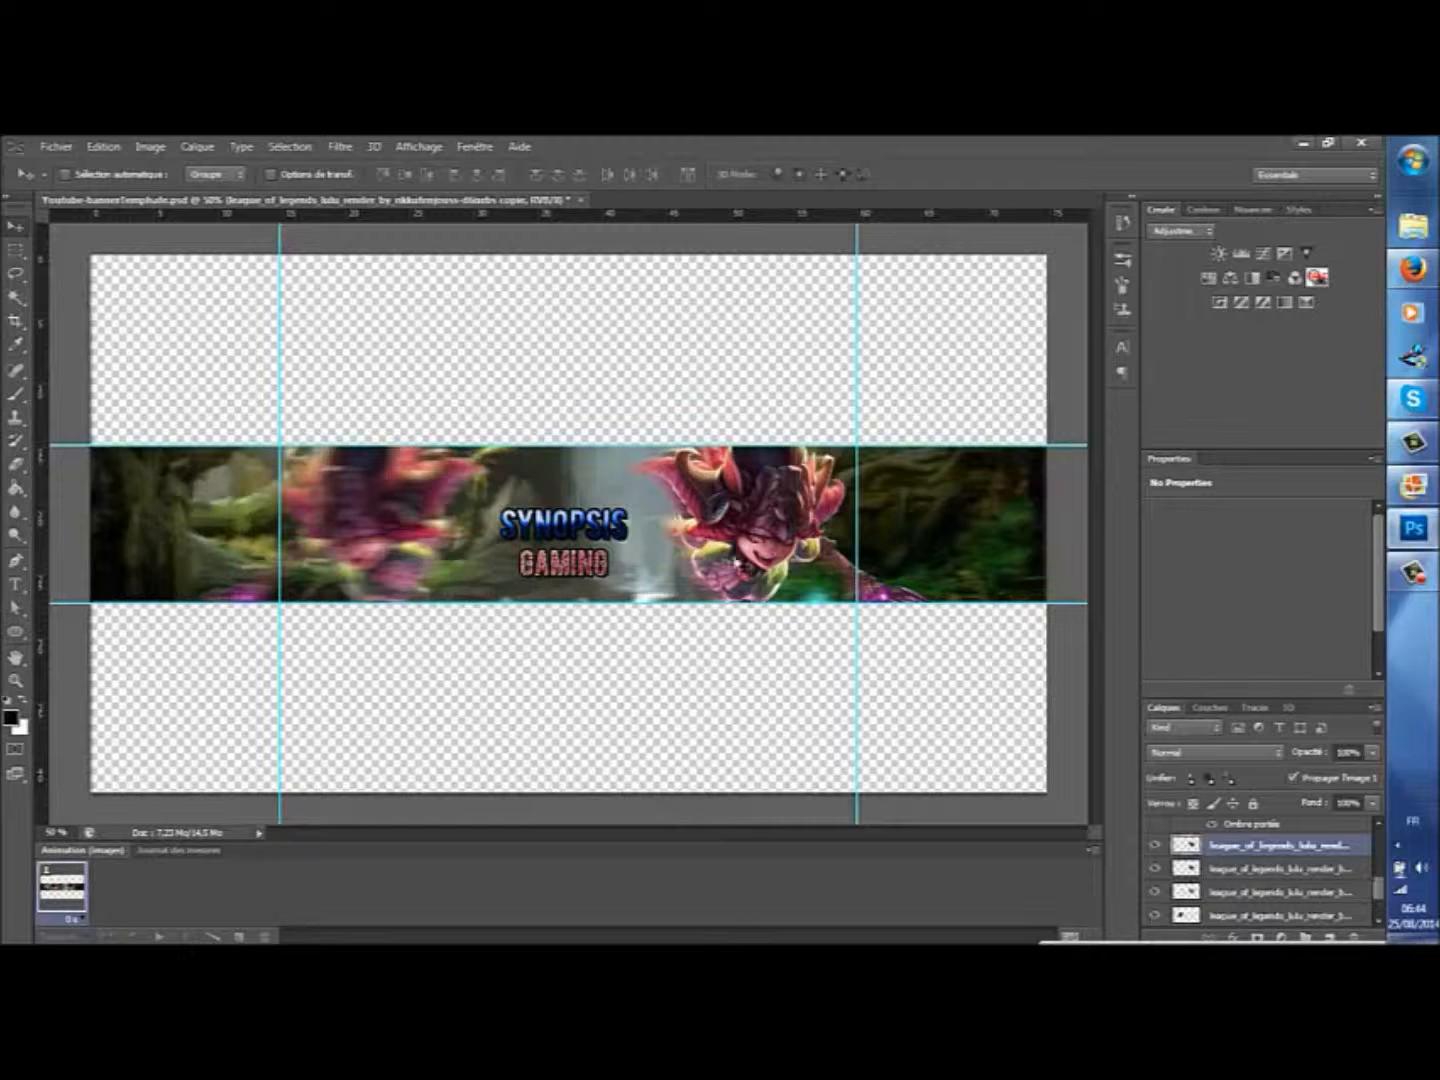
# Step: Flip the new Lulu copy horizontally and position it over the blurred render on the banner's left side
pyautogui.click(104, 147)
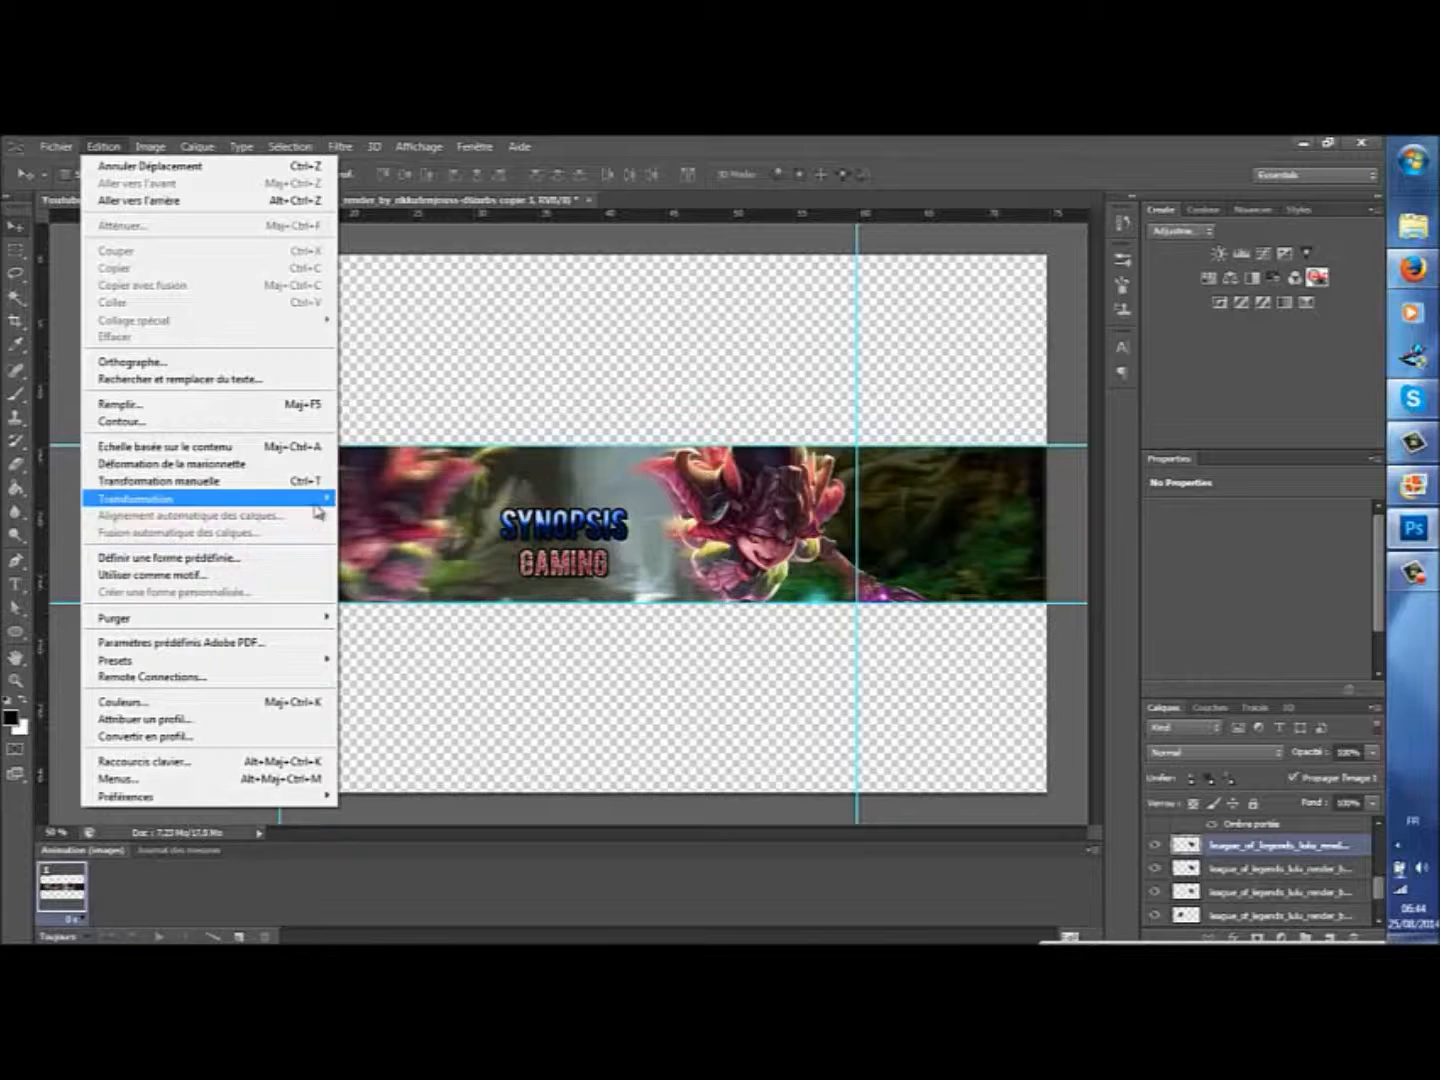
pyautogui.moveTo(314, 502)
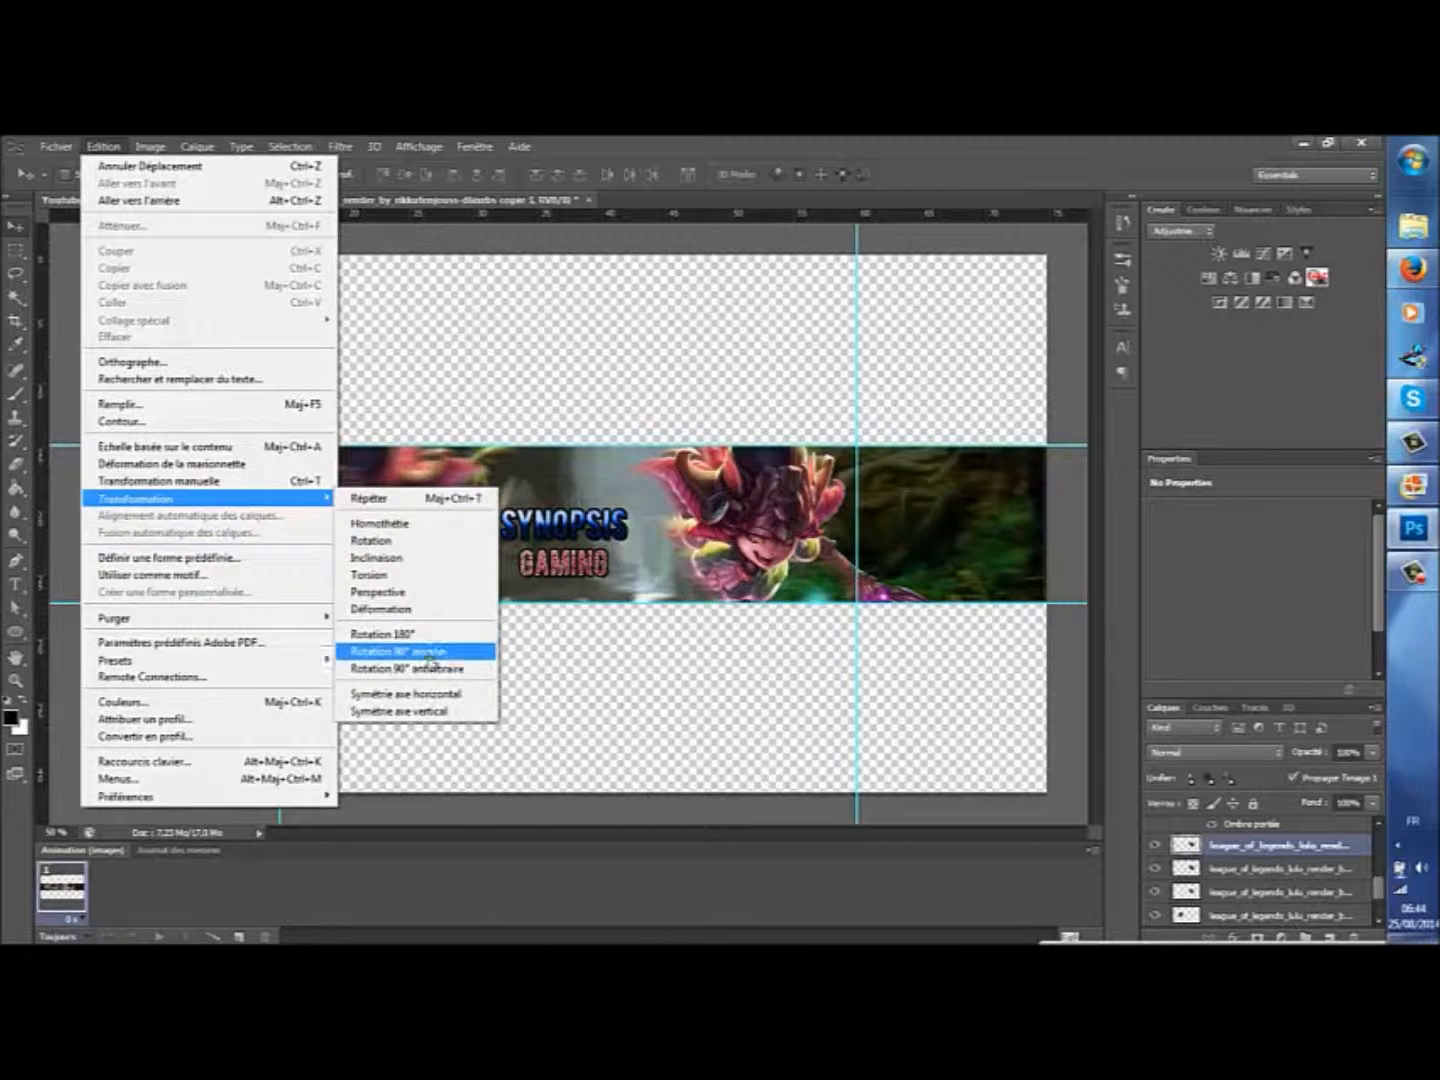
pyautogui.click(427, 696)
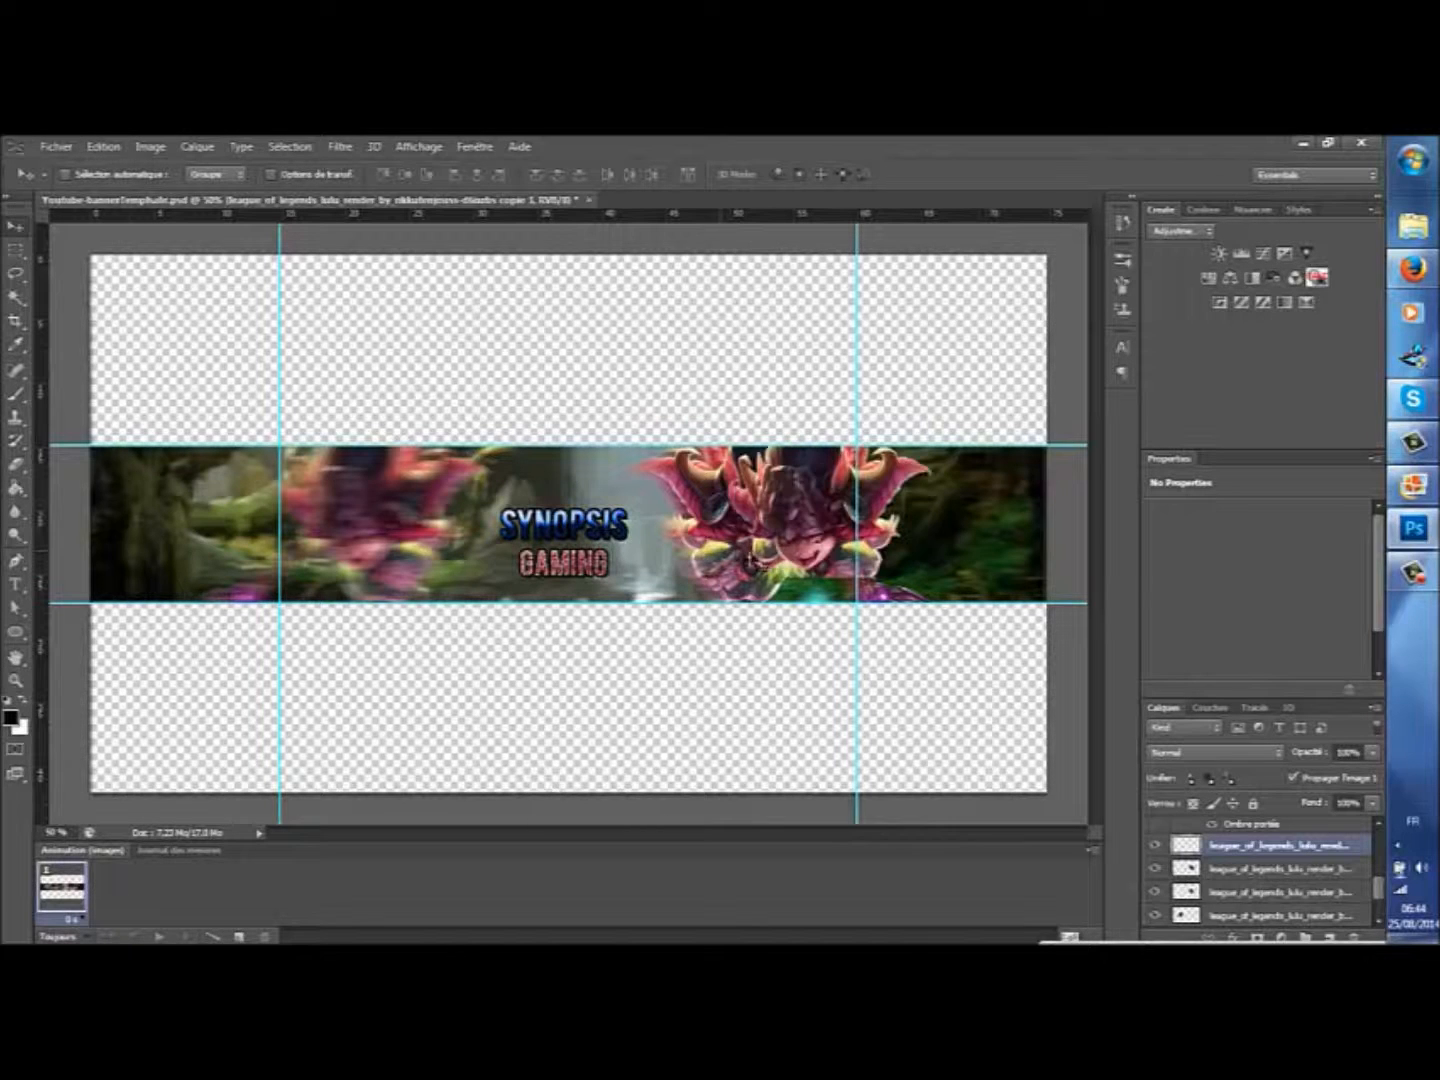
pyautogui.moveTo(760, 540); pyautogui.dragTo(319, 567)
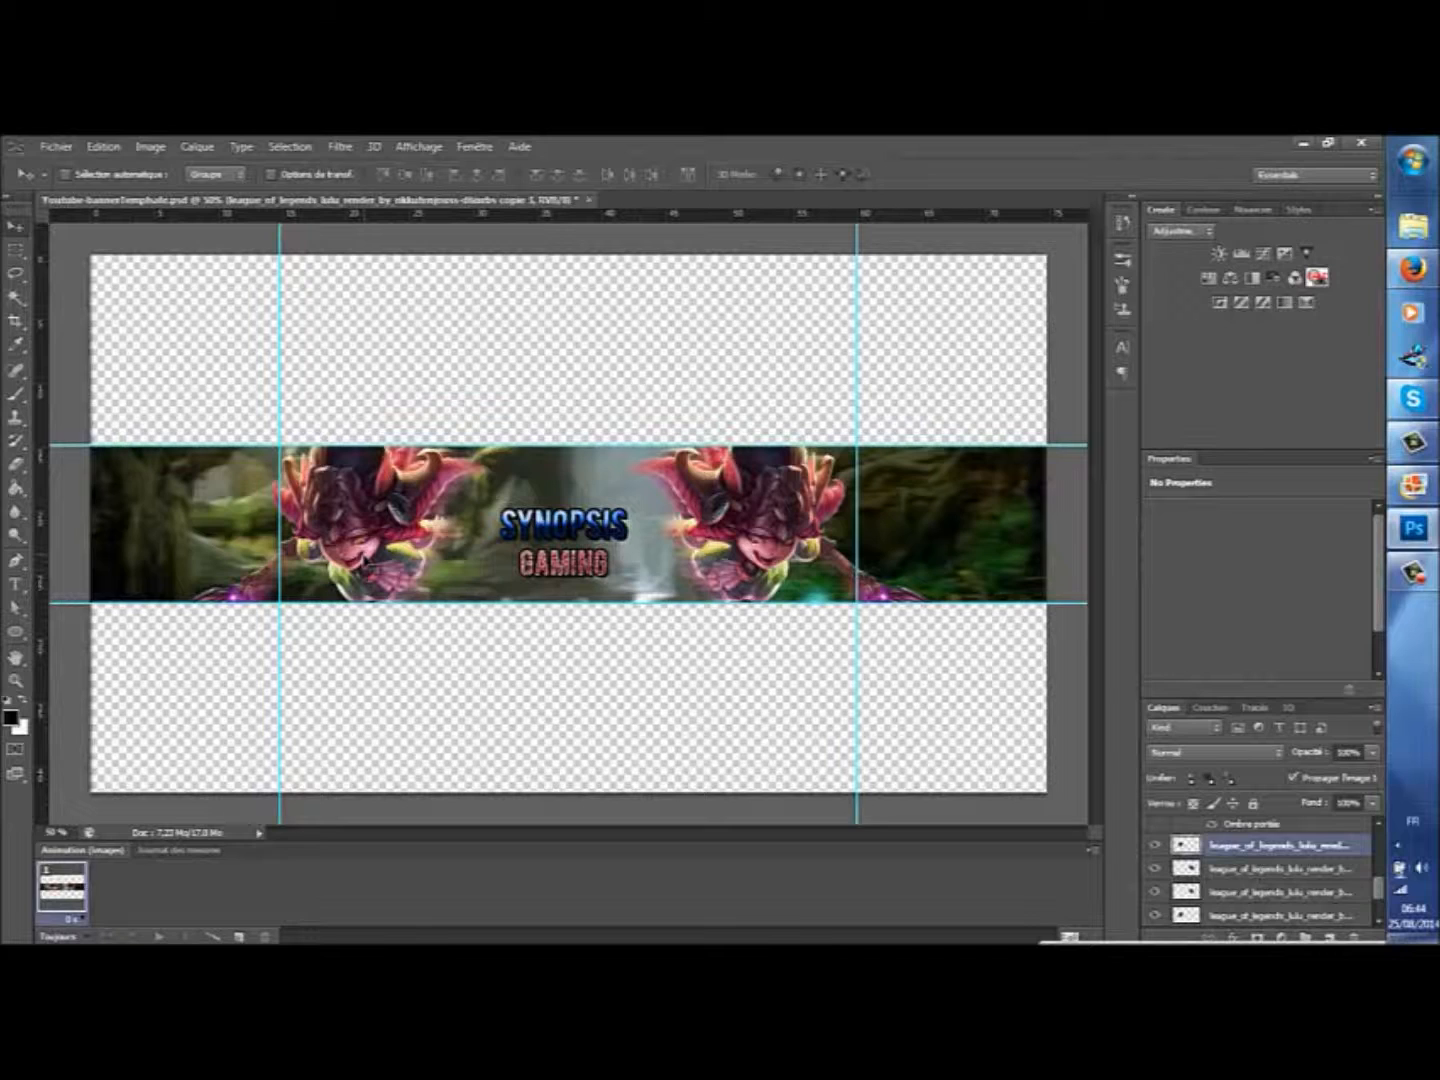
pyautogui.moveTo(378, 571); pyautogui.dragTo(379, 572)
# Step: Compare the design with the reference banner image in Windows Live Photo Gallery, and return to Photoshop
pyautogui.click(1409, 486)
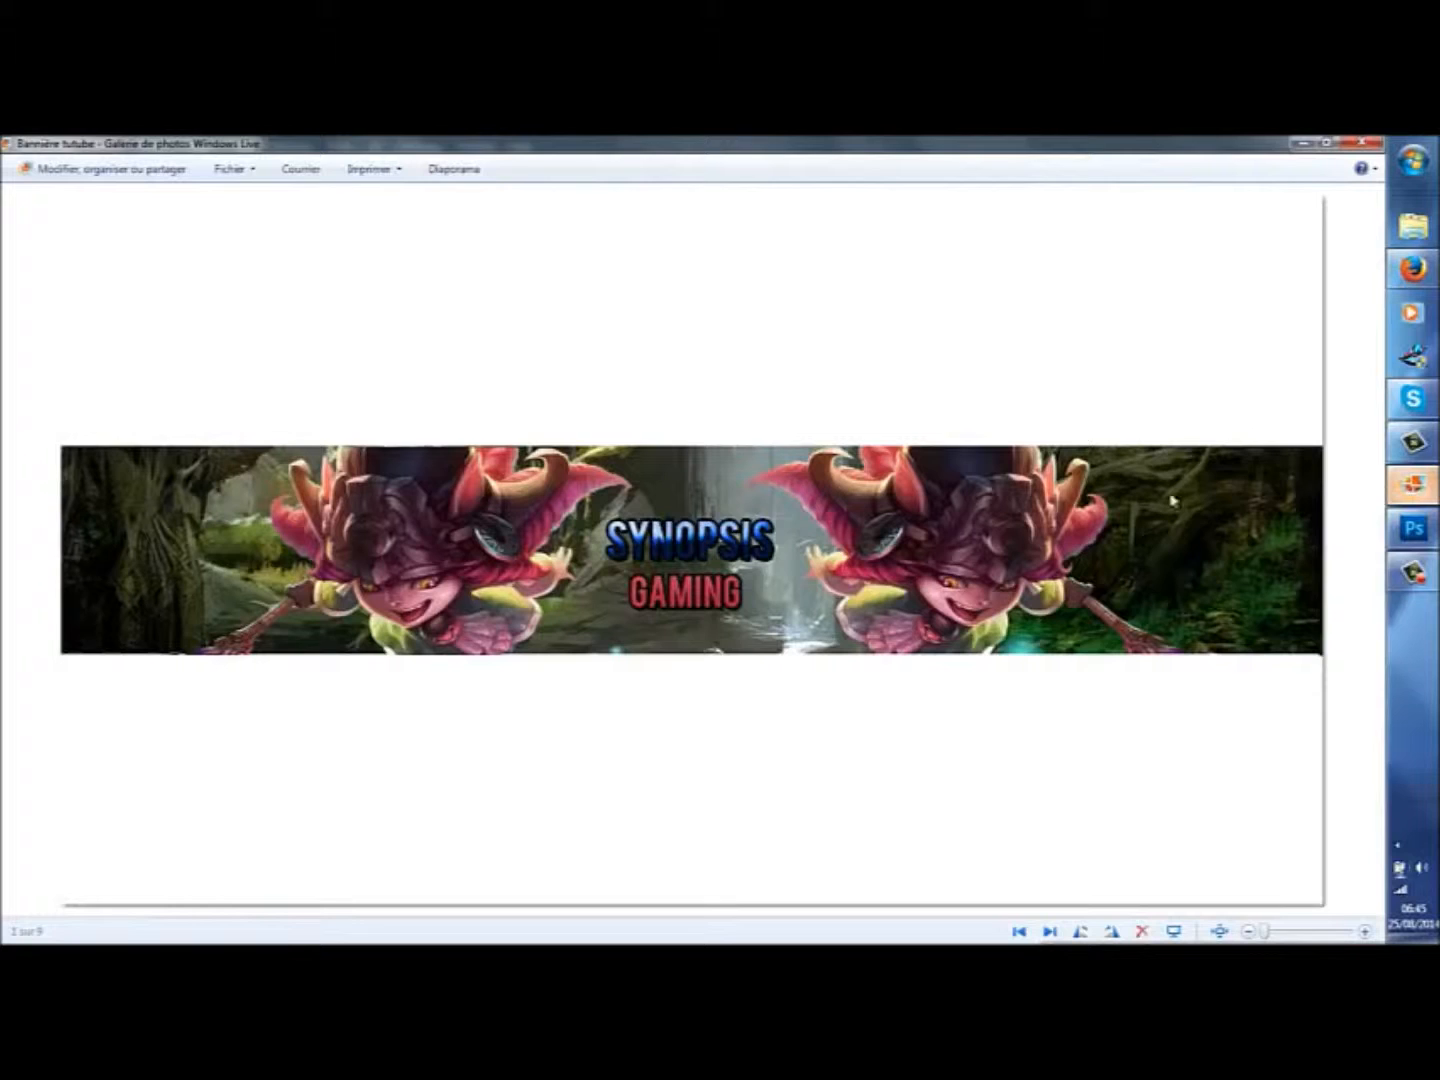
pyautogui.click(1298, 143)
# Step: Save the banner as a PNG in the Téléchargements folder with Smallest / Slow compression and no interlacing
pyautogui.click(57, 144)
pyautogui.click(101, 164)
pyautogui.moveTo(56, 150)
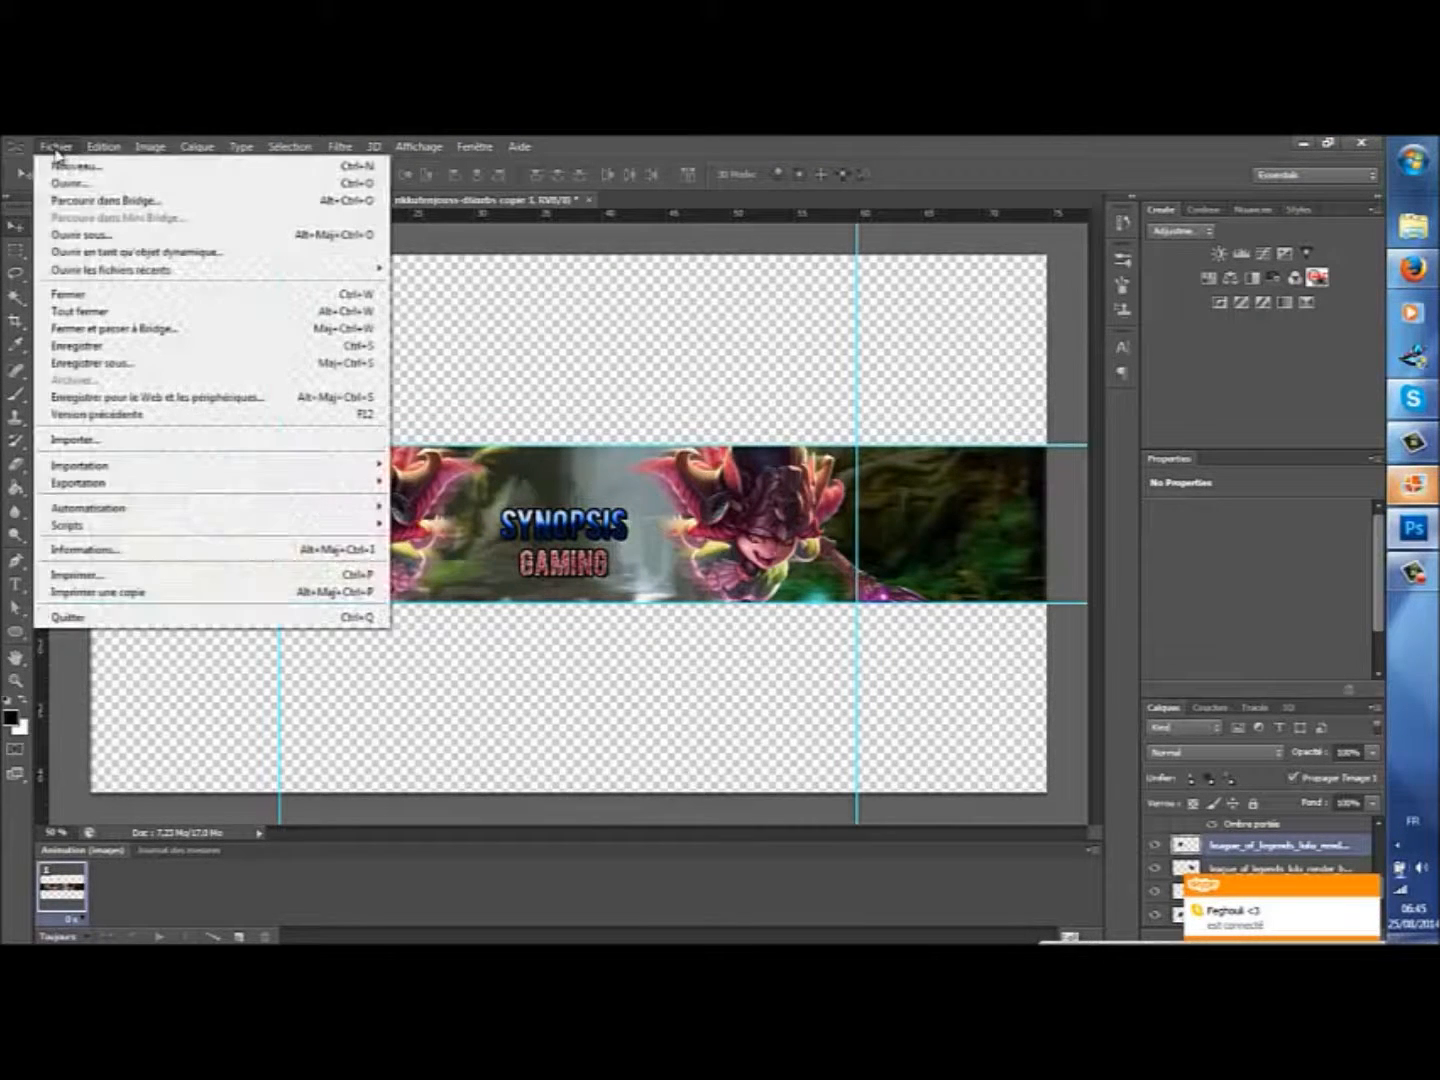
pyautogui.click(95, 364)
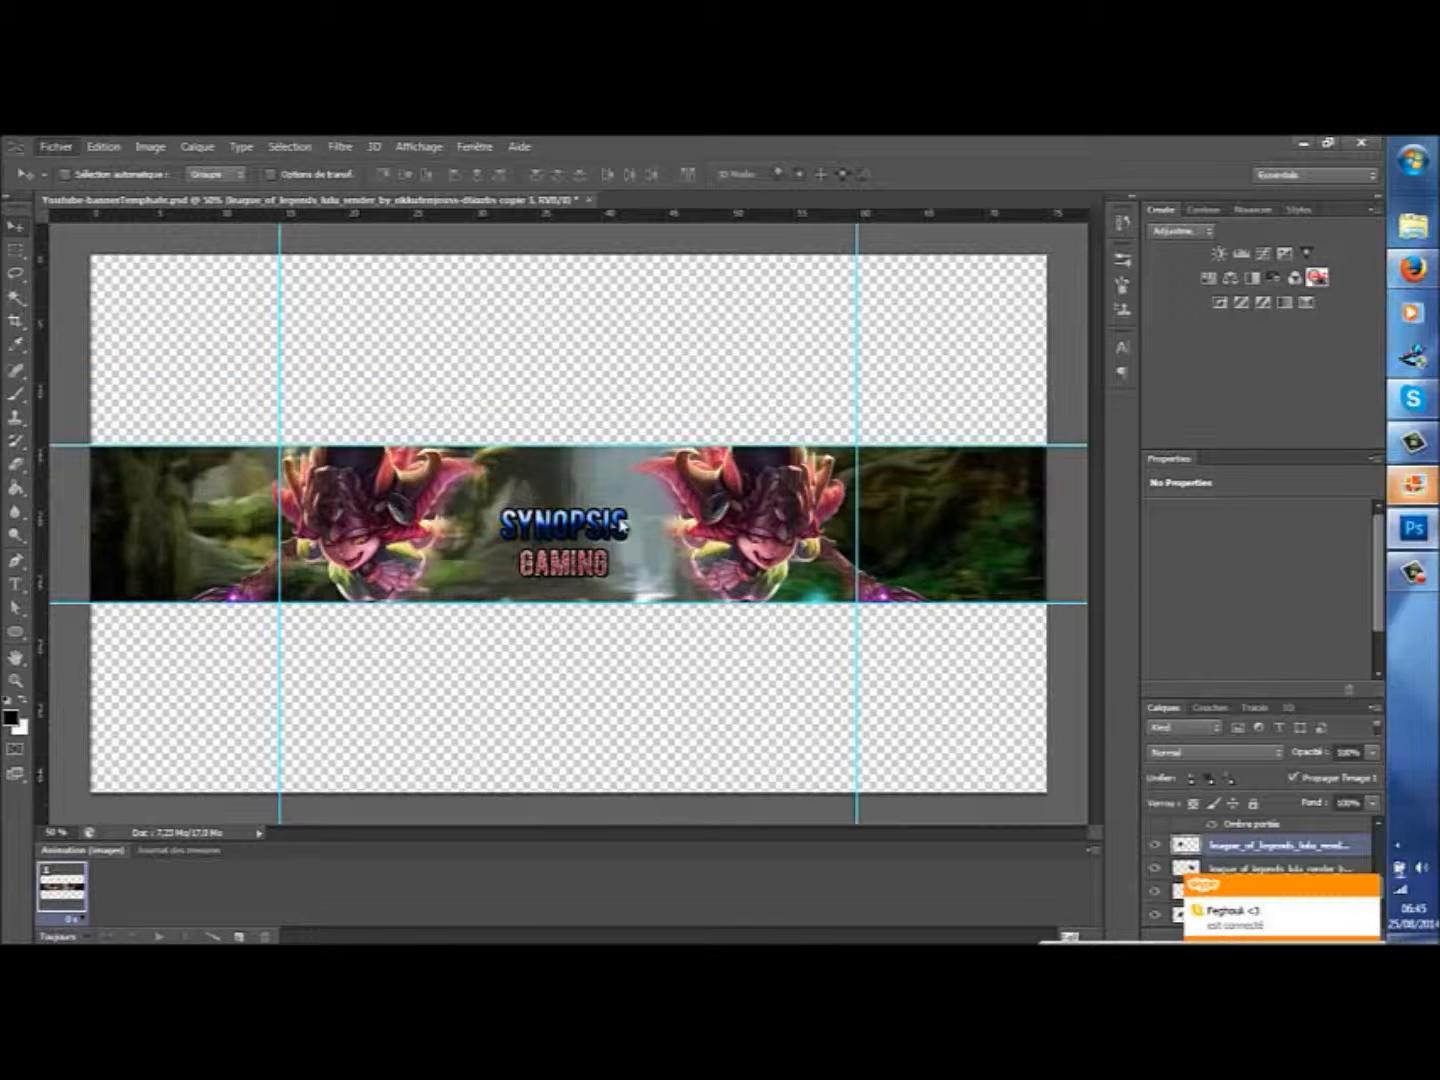
pyautogui.click(786, 565)
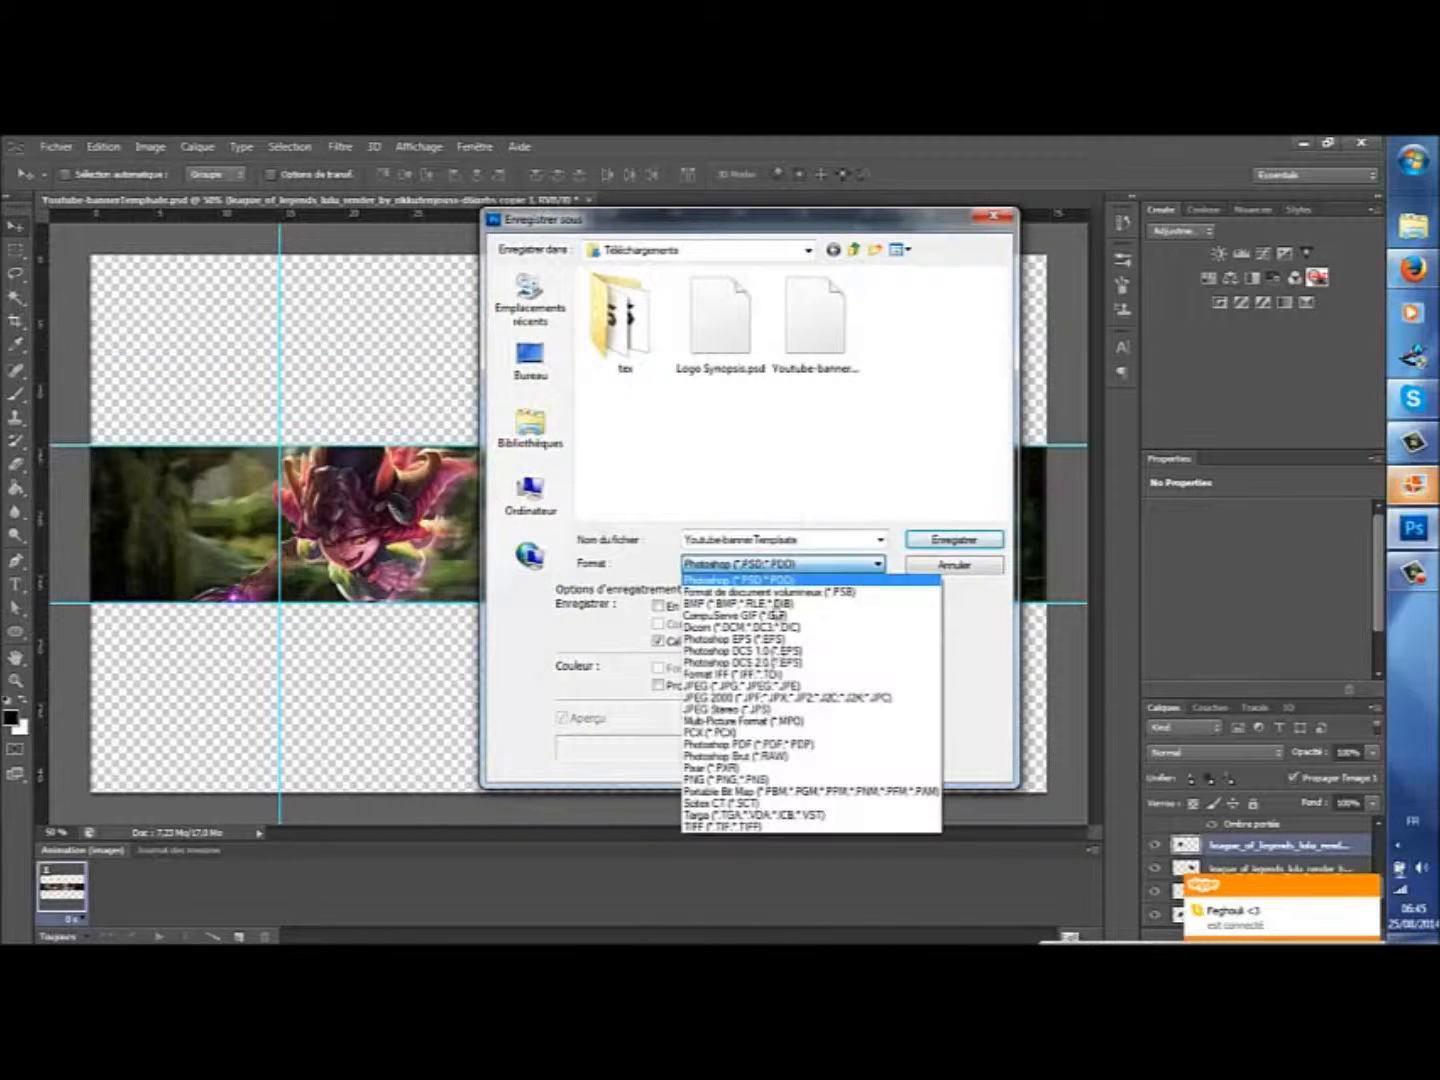
pyautogui.click(776, 780)
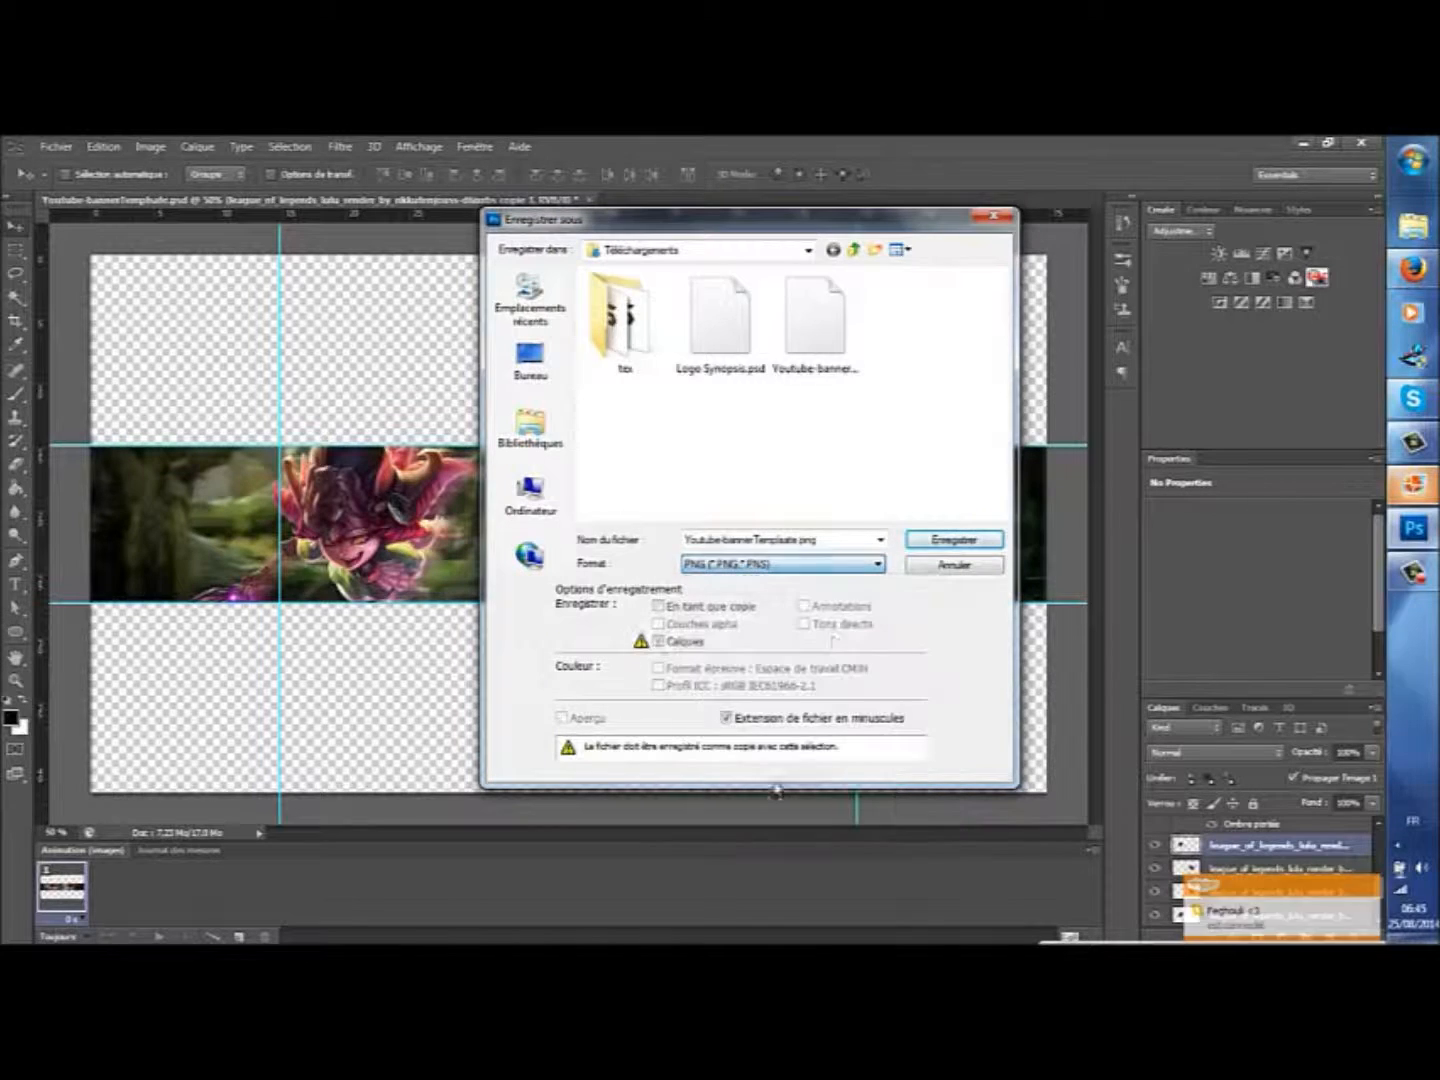
pyautogui.click(954, 539)
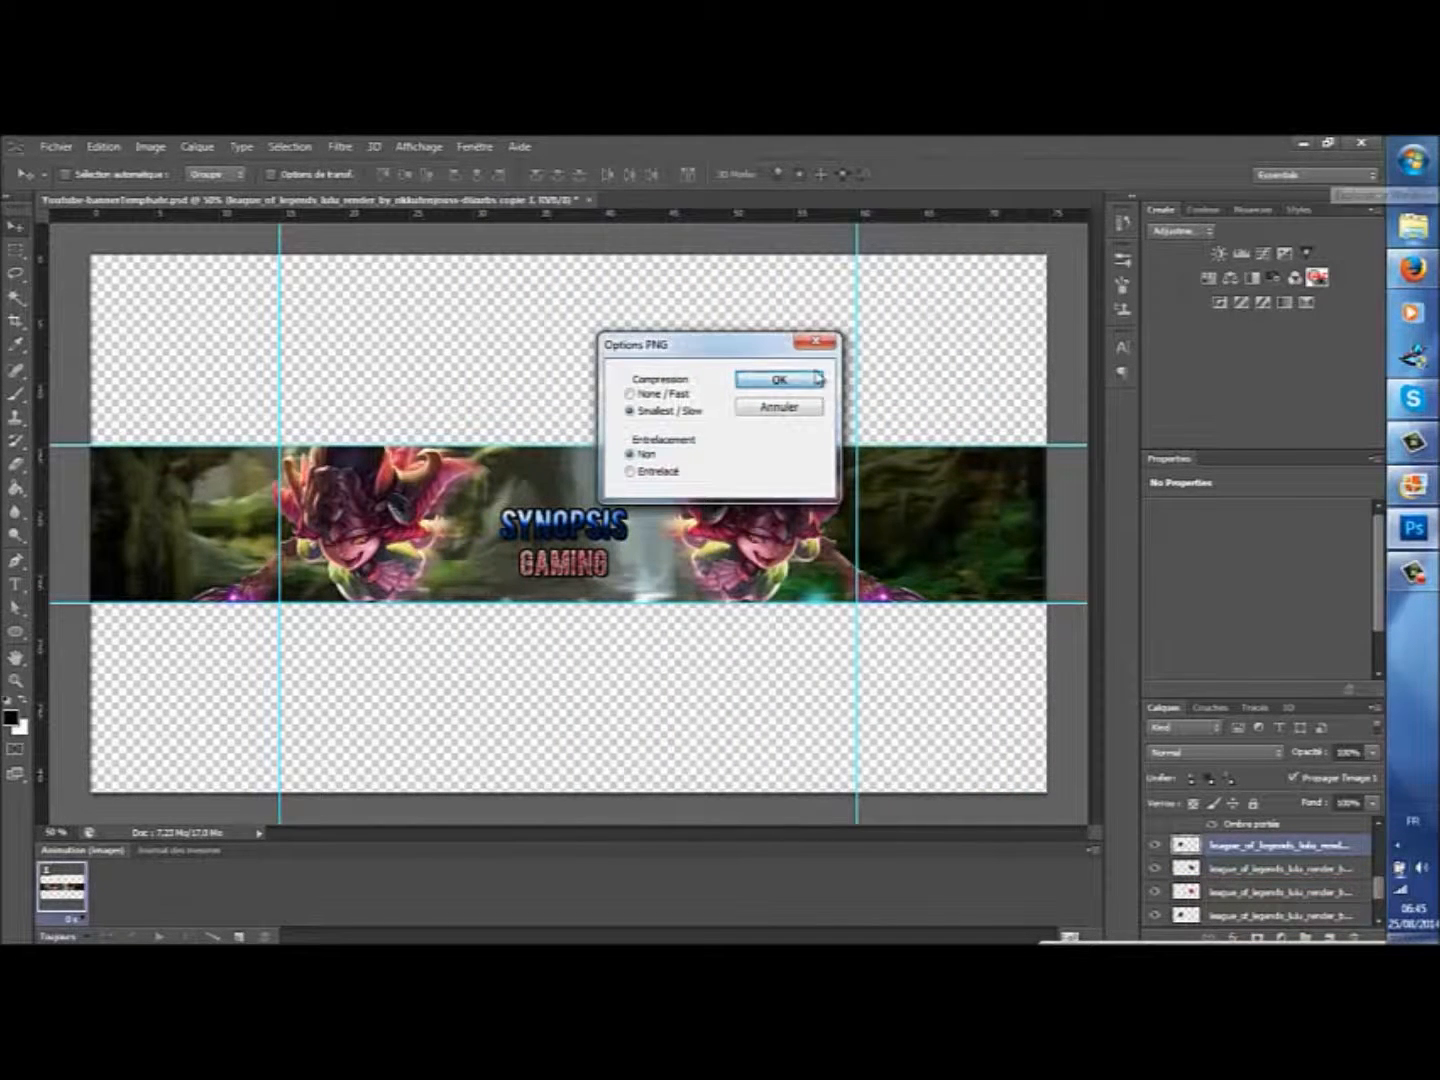
pyautogui.click(778, 380)
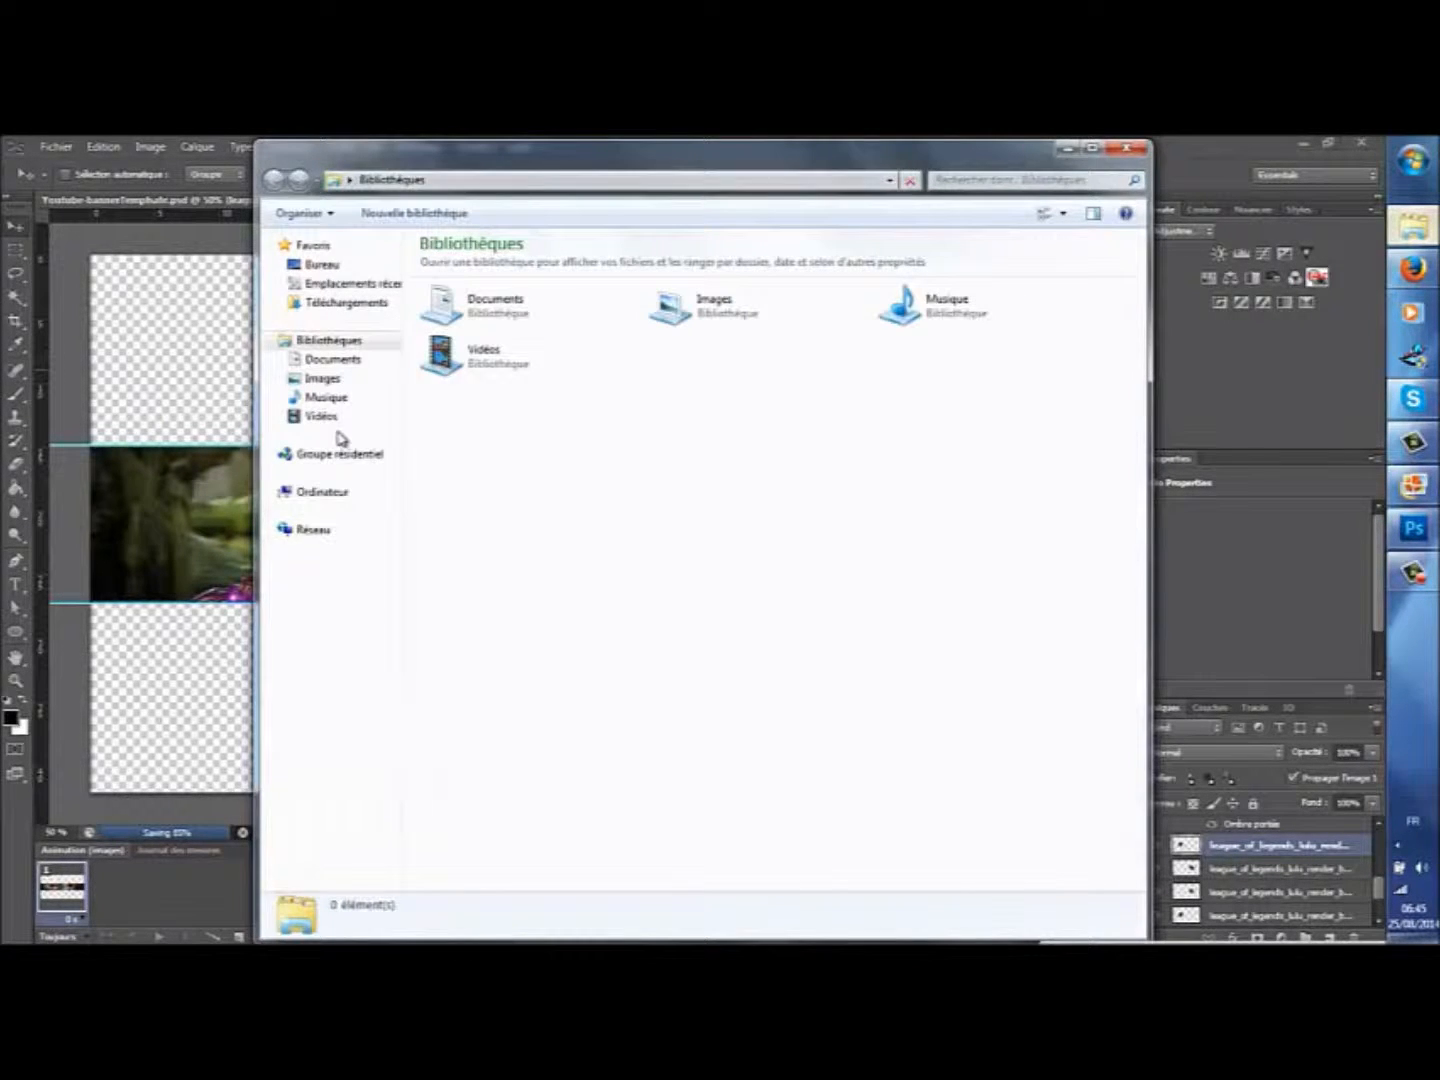
# Step: Browse the Téléchargements folder in Windows Explorer for the exported banner and preview an image
pyautogui.click(393, 303)
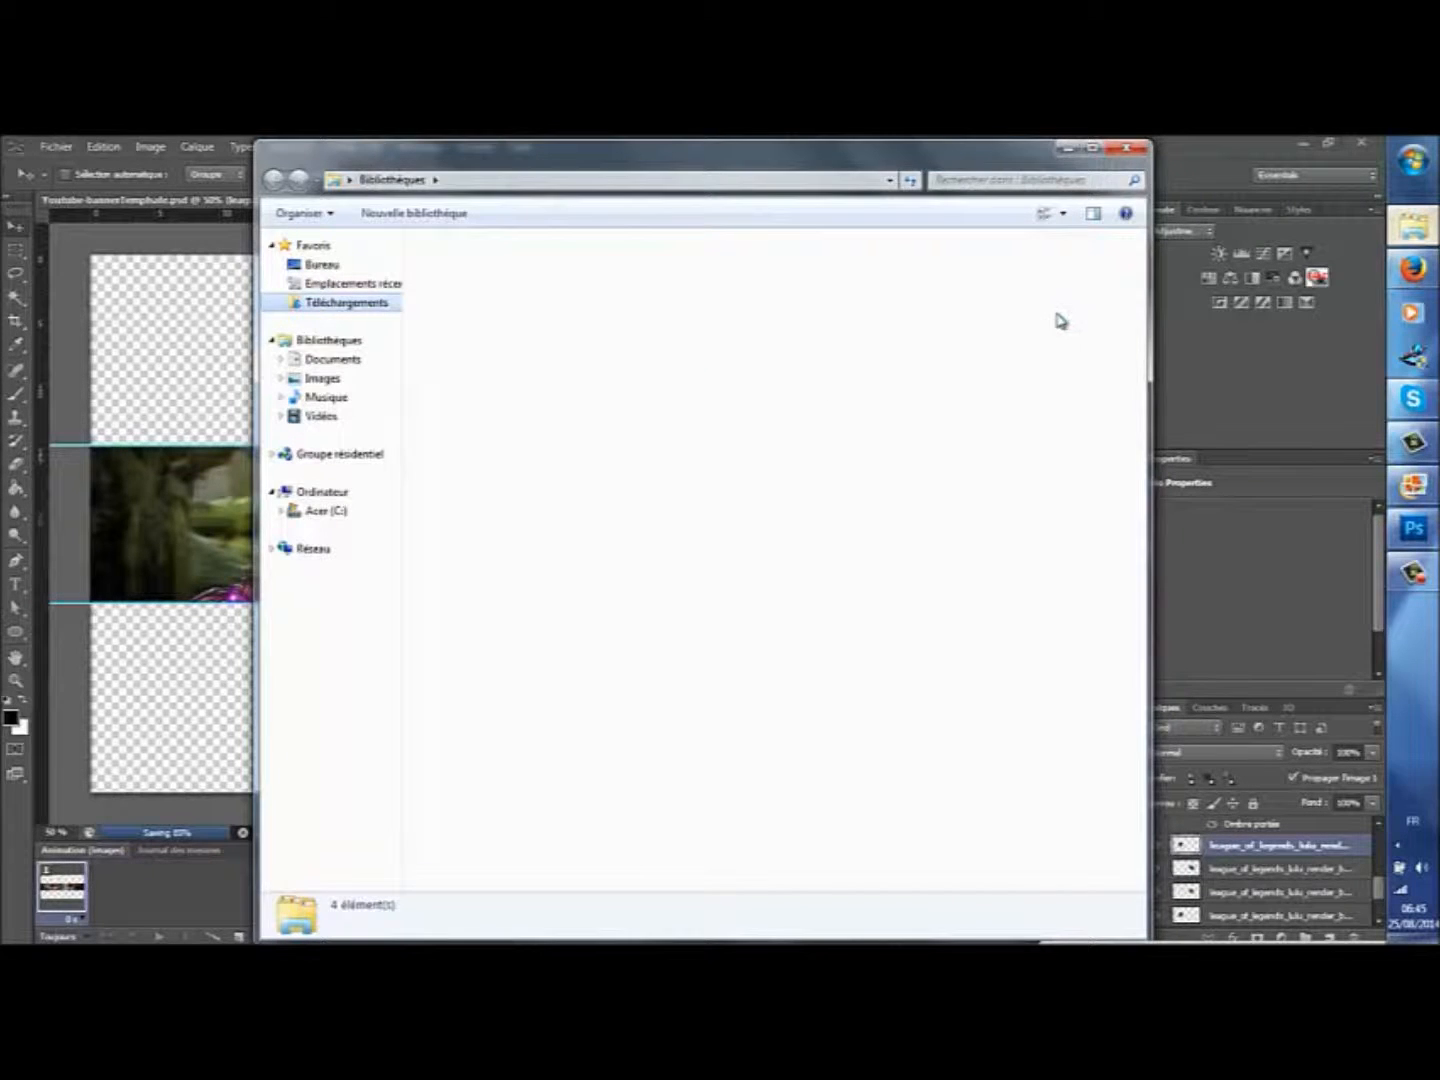
pyautogui.moveTo(1139, 356); pyautogui.dragTo(1103, 712)
pyautogui.scroll(-5, 1104, 718)
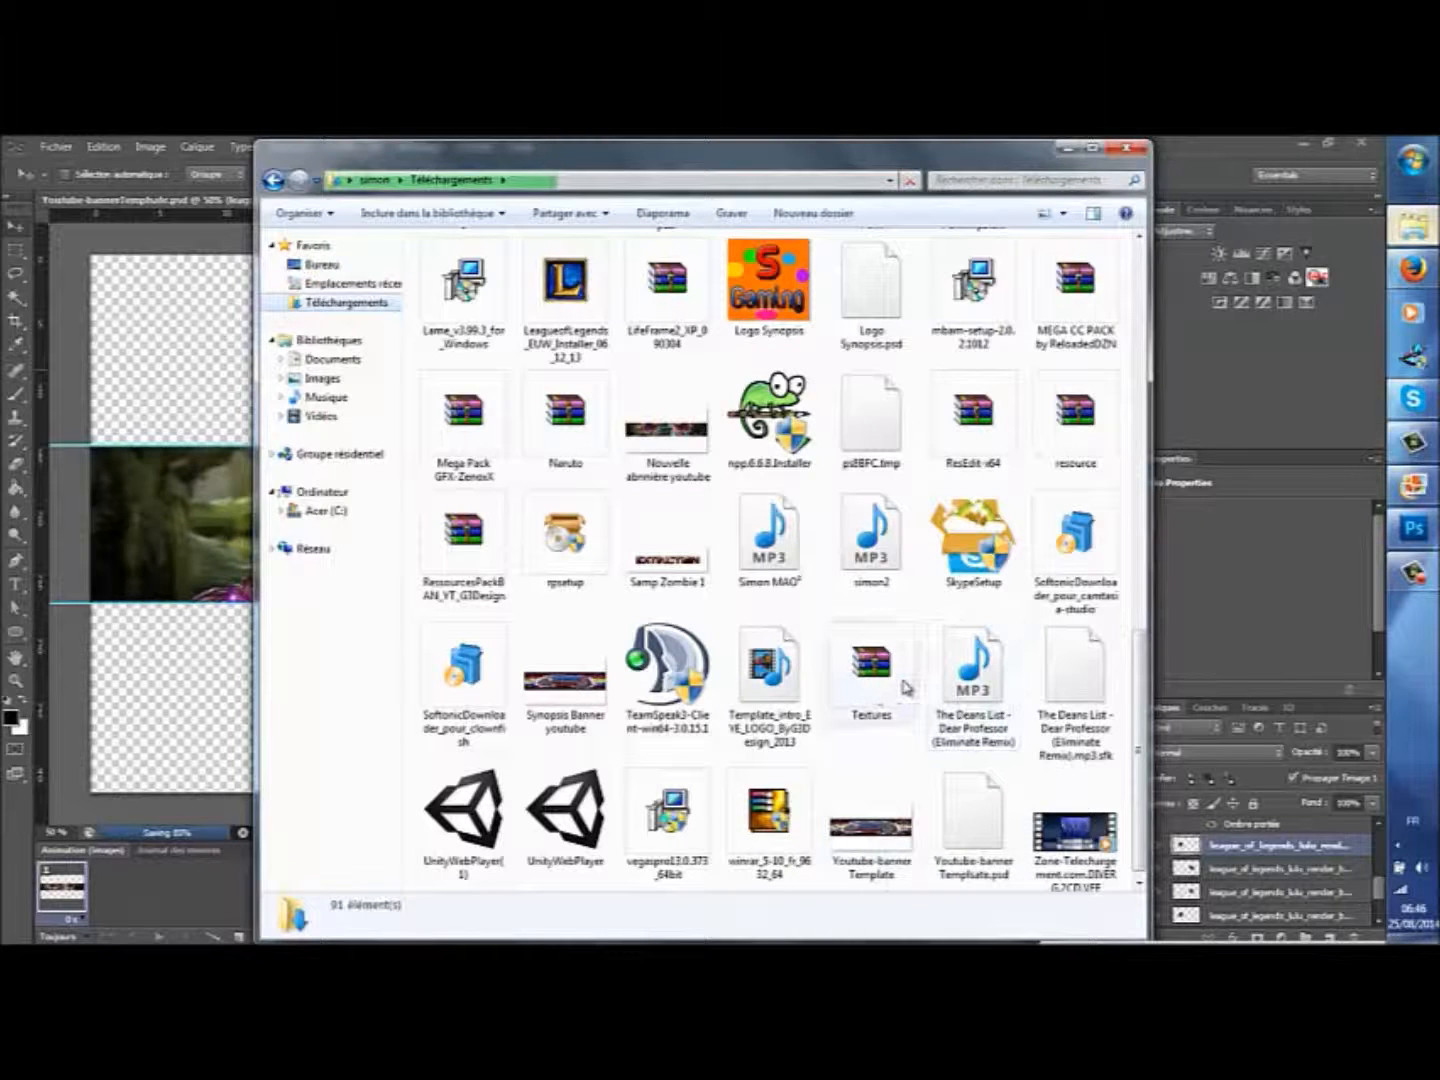
pyautogui.click(680, 480)
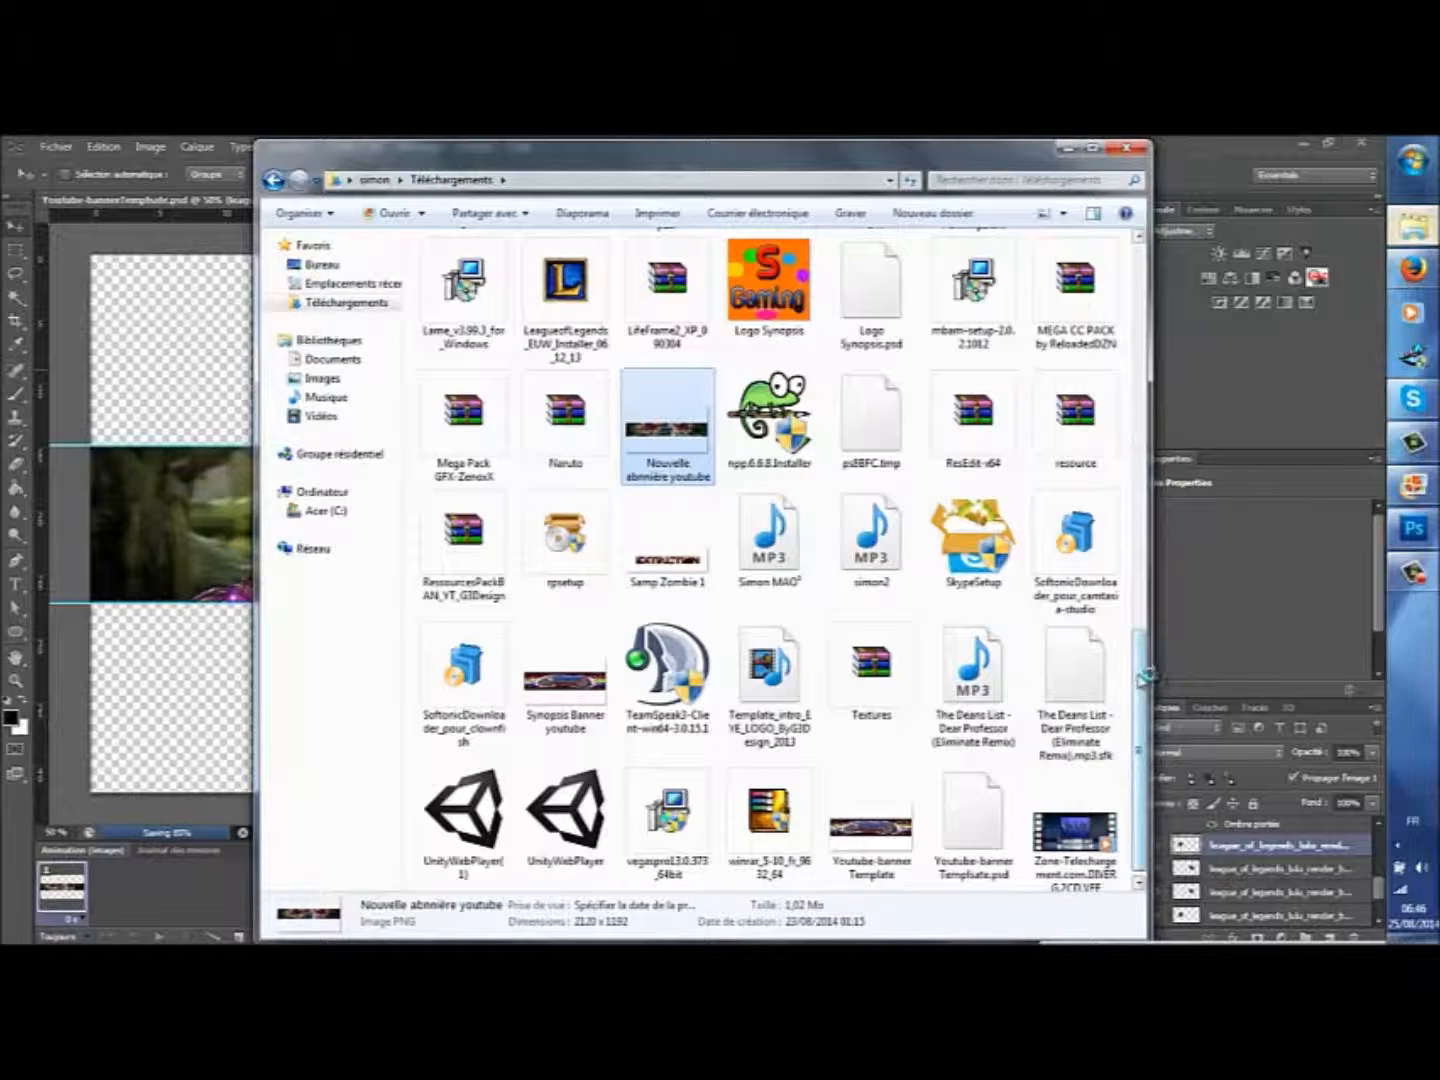
pyautogui.moveTo(1148, 677); pyautogui.dragTo(1122, 376)
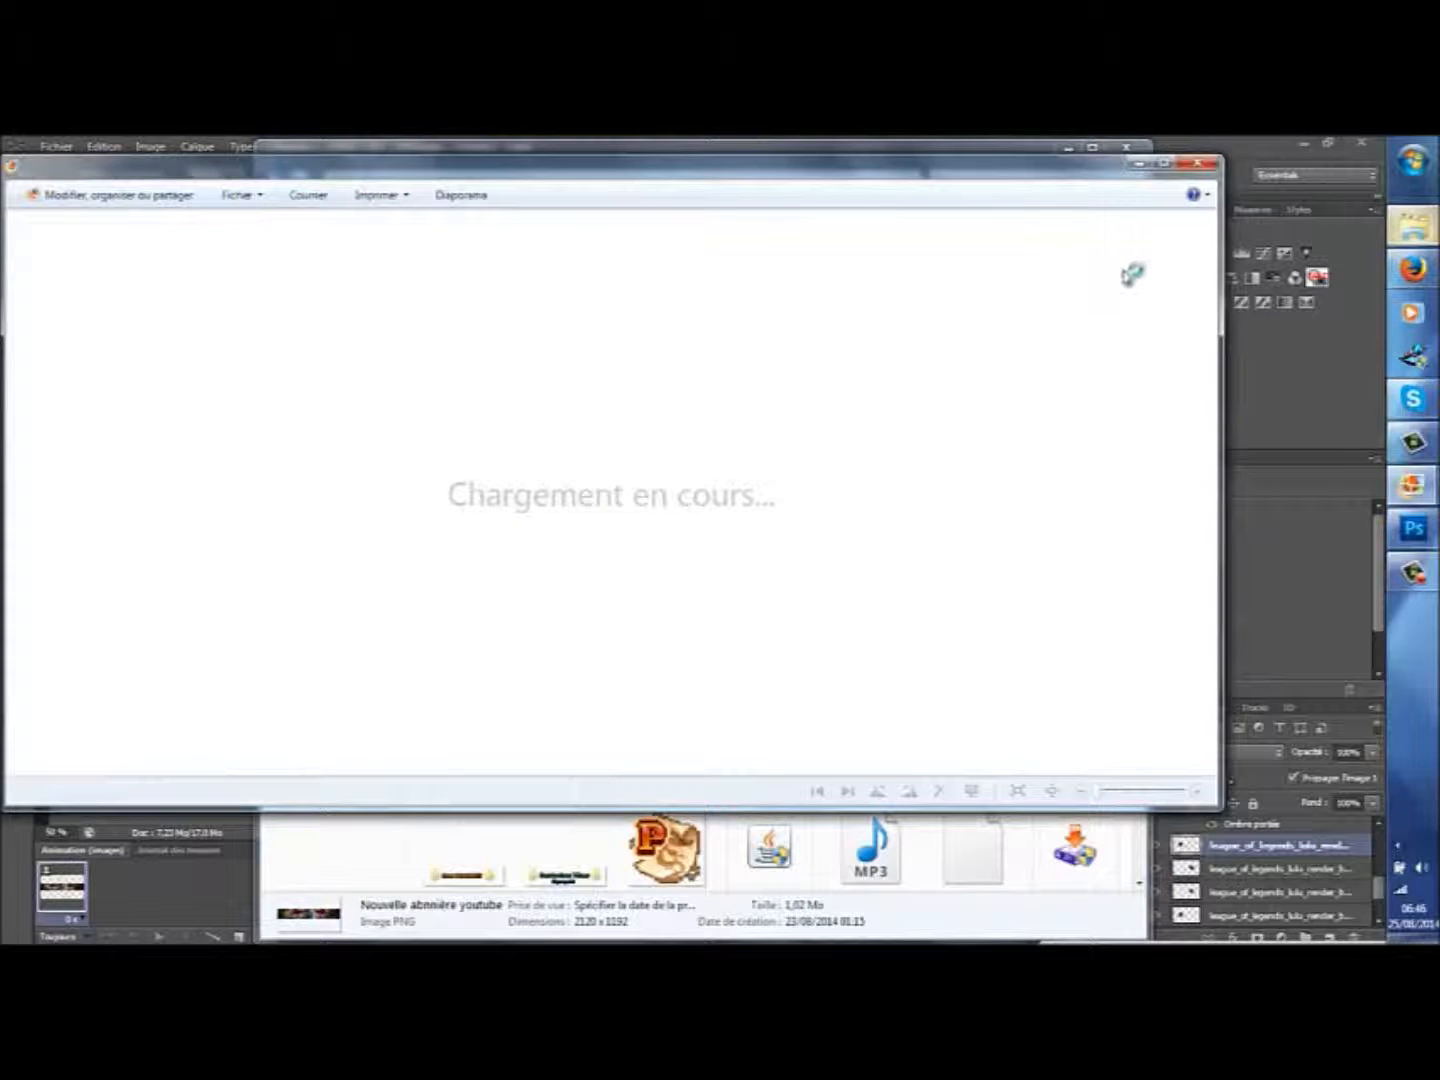
pyautogui.click(1205, 166)
pyautogui.moveTo(1140, 420); pyautogui.dragTo(1145, 230)
# Step: Save a PNG copy of the banner to the Bureau as Youtube-bannerTemplsate.png with Smallest / Slow compression and no interlacing
pyautogui.click(53, 148)
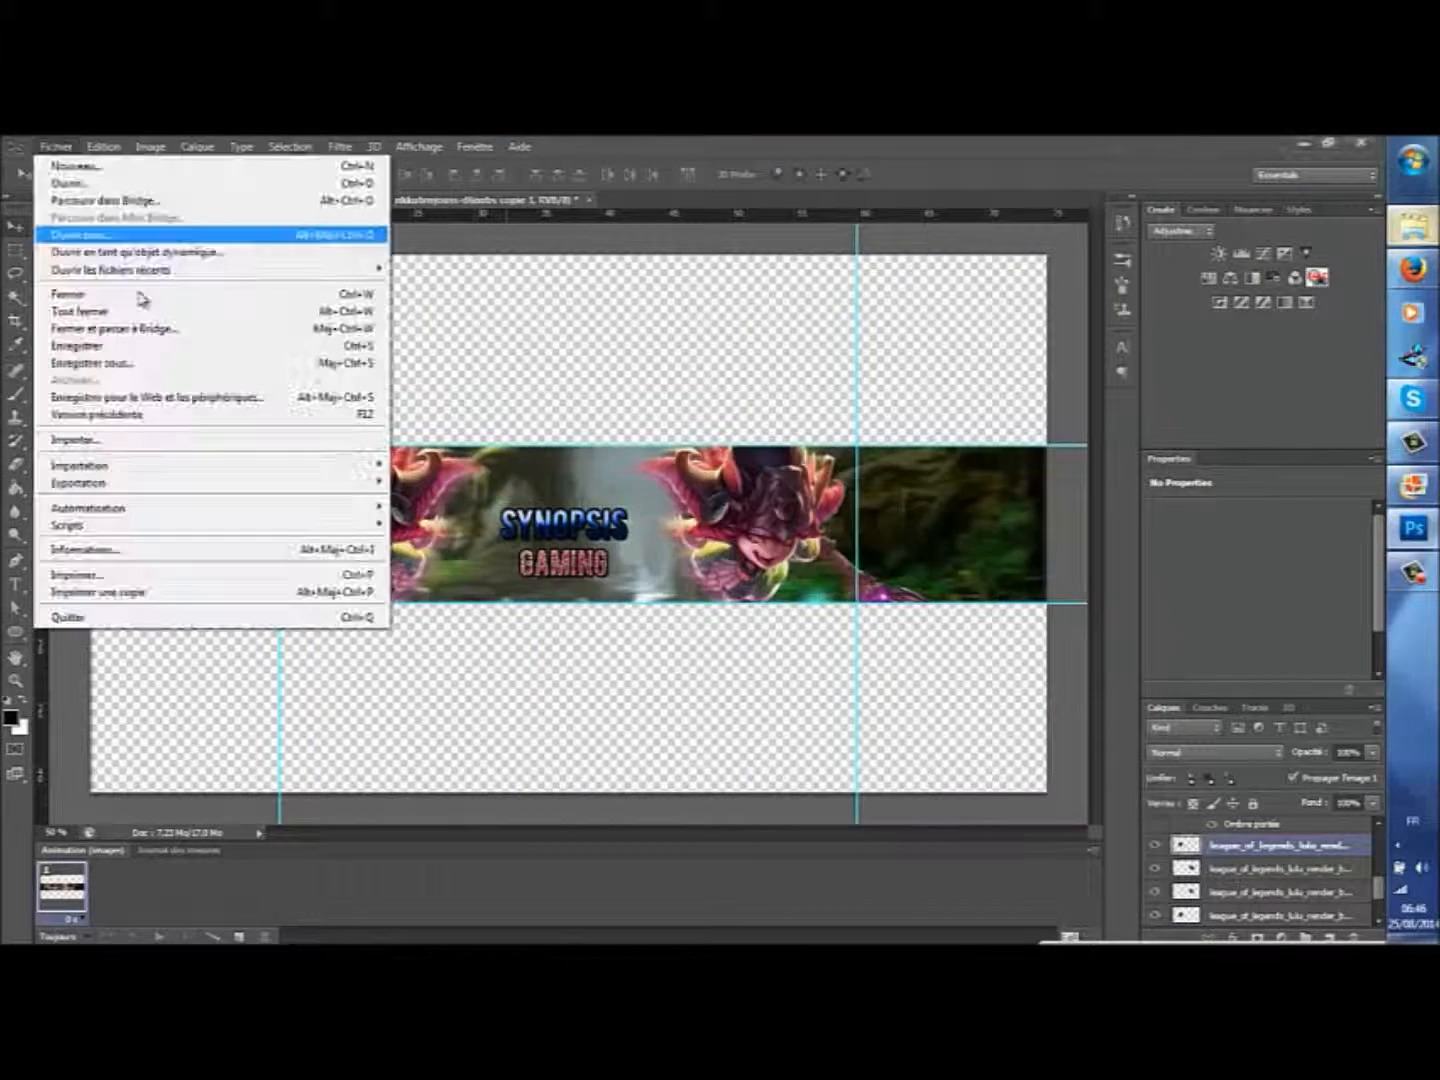
pyautogui.click(100, 363)
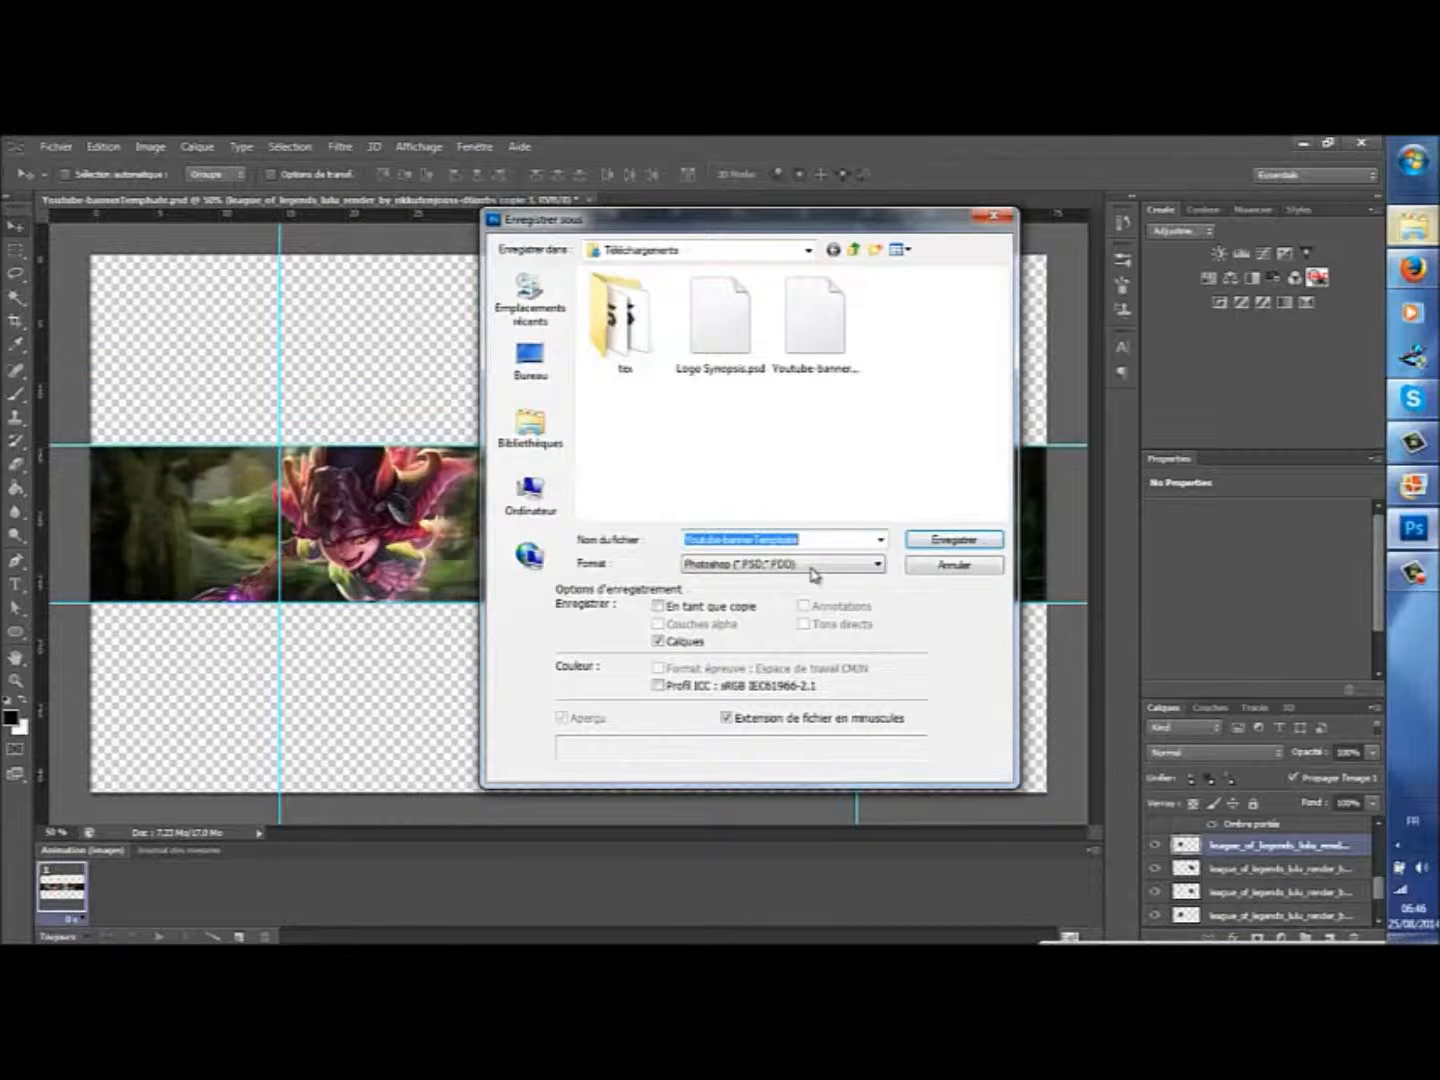
pyautogui.click(814, 572)
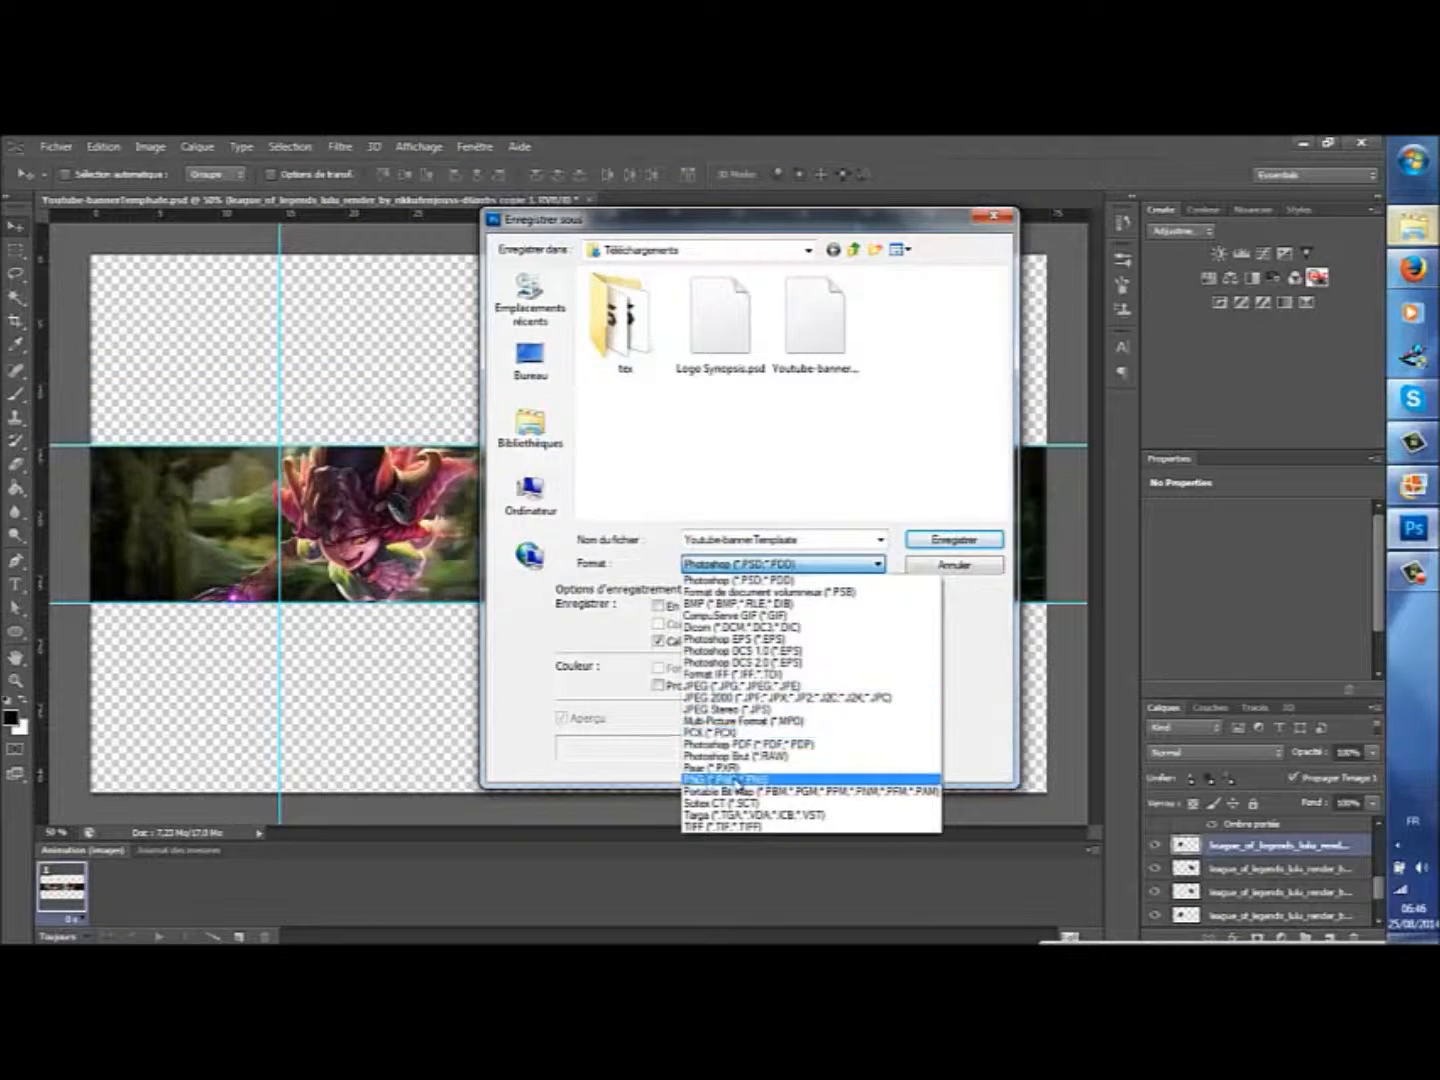
pyautogui.click(737, 779)
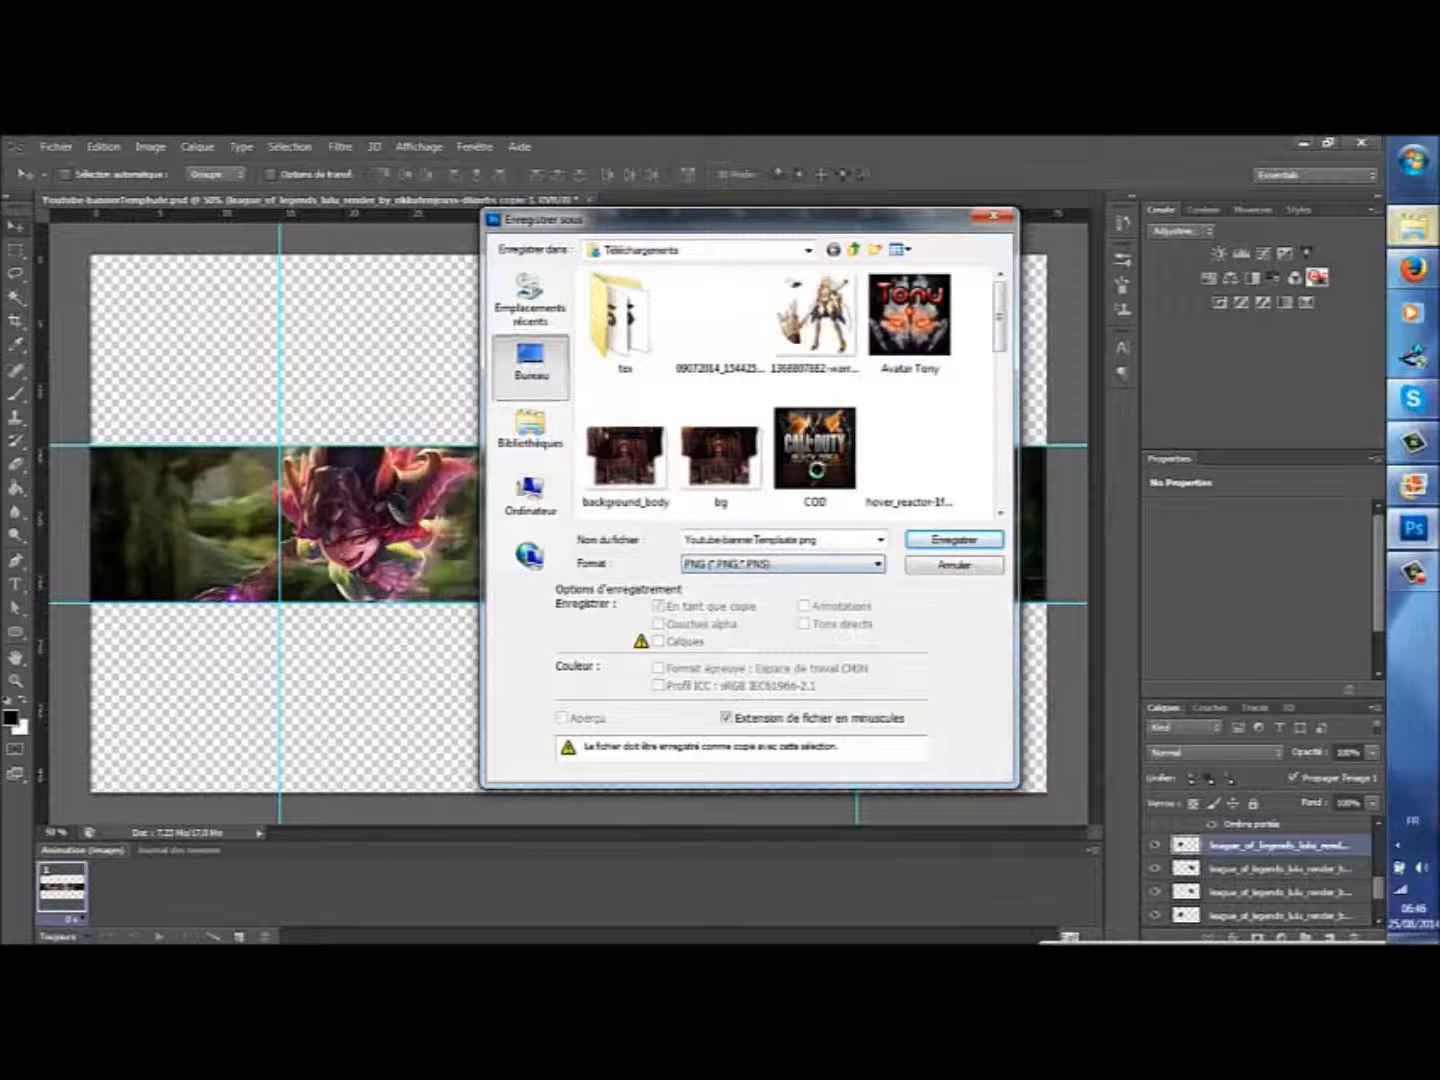
pyautogui.click(962, 540)
pyautogui.click(956, 541)
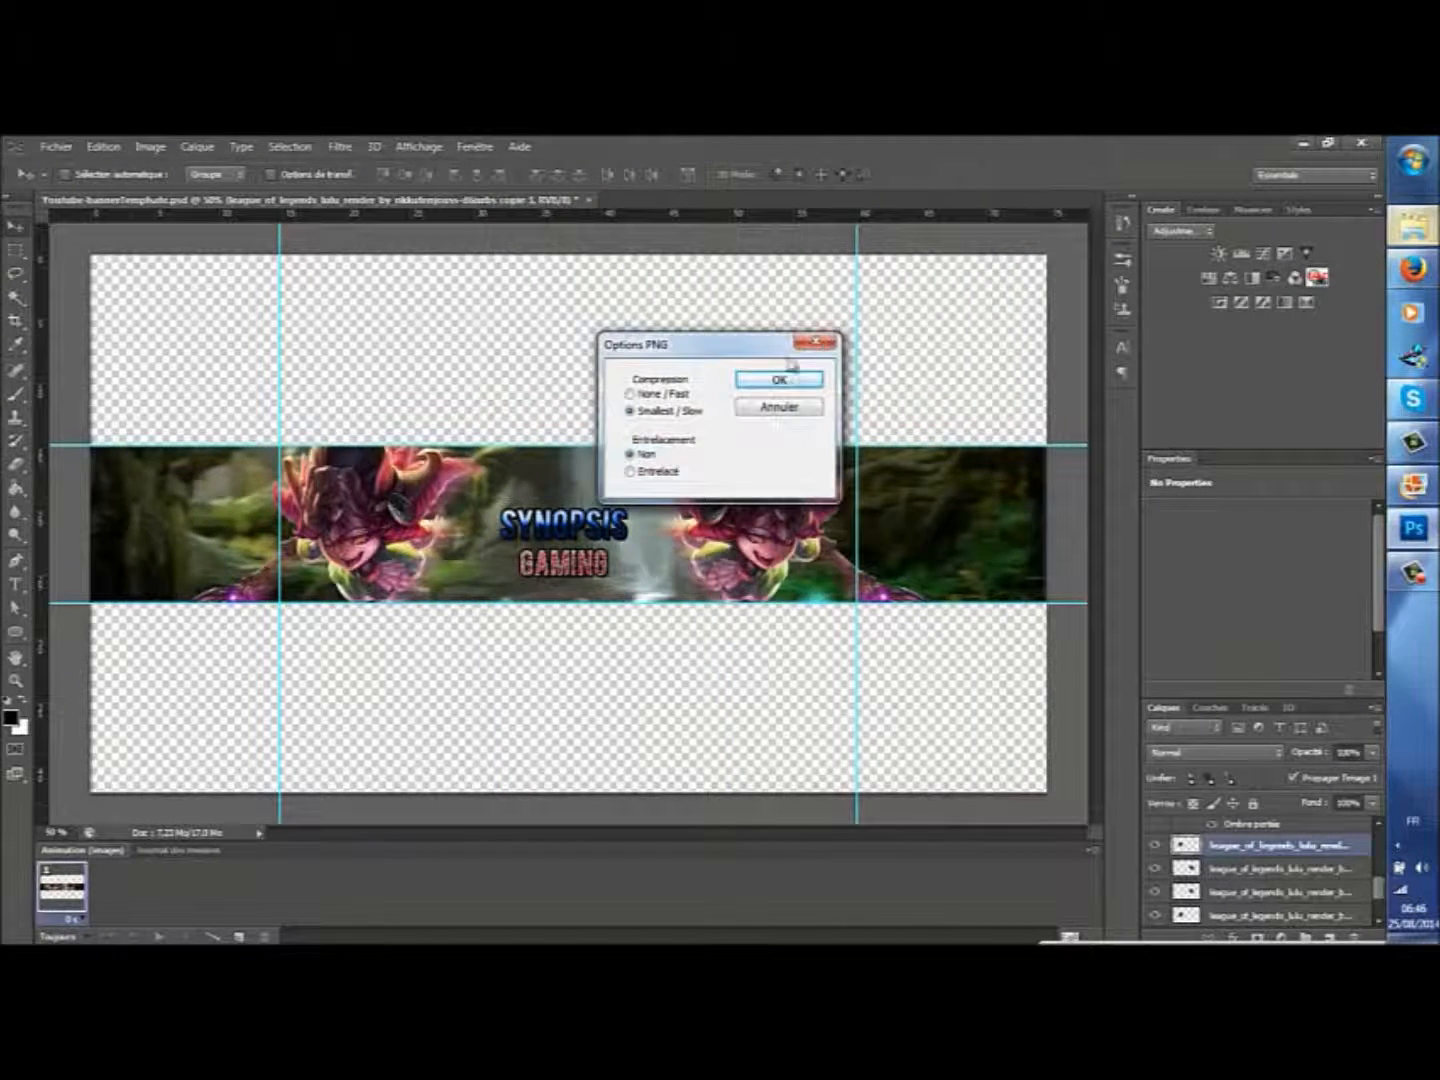
pyautogui.click(779, 380)
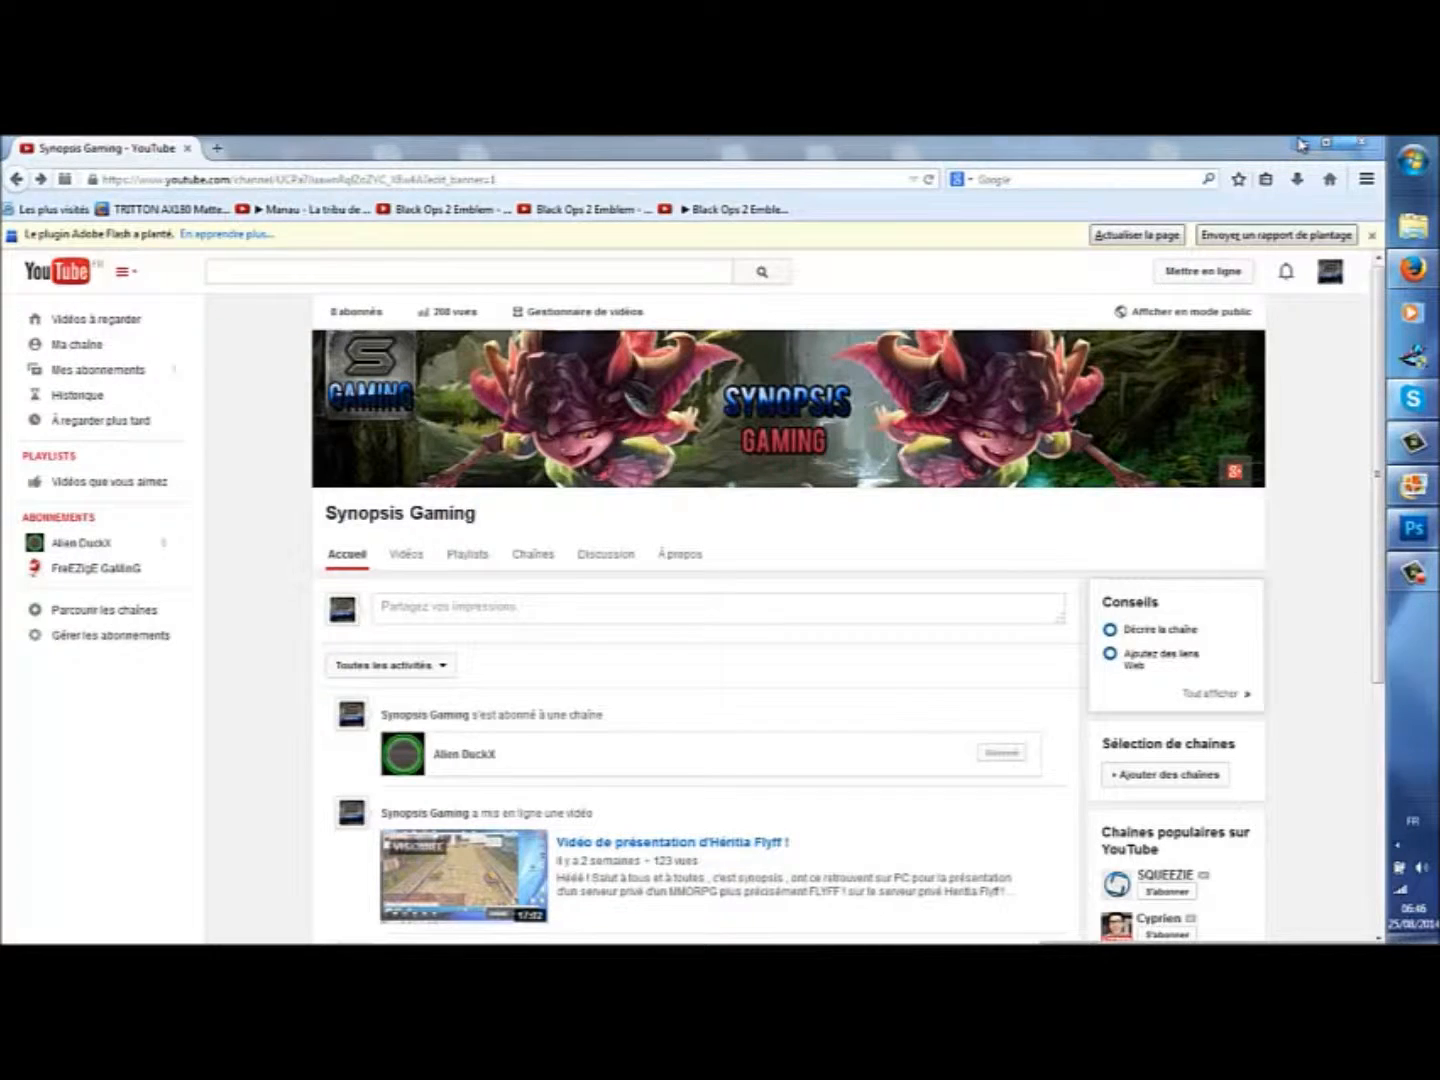
# Step: Check the desktop for the exported banner PNG, and return to Photoshop
pyautogui.click(1301, 143)
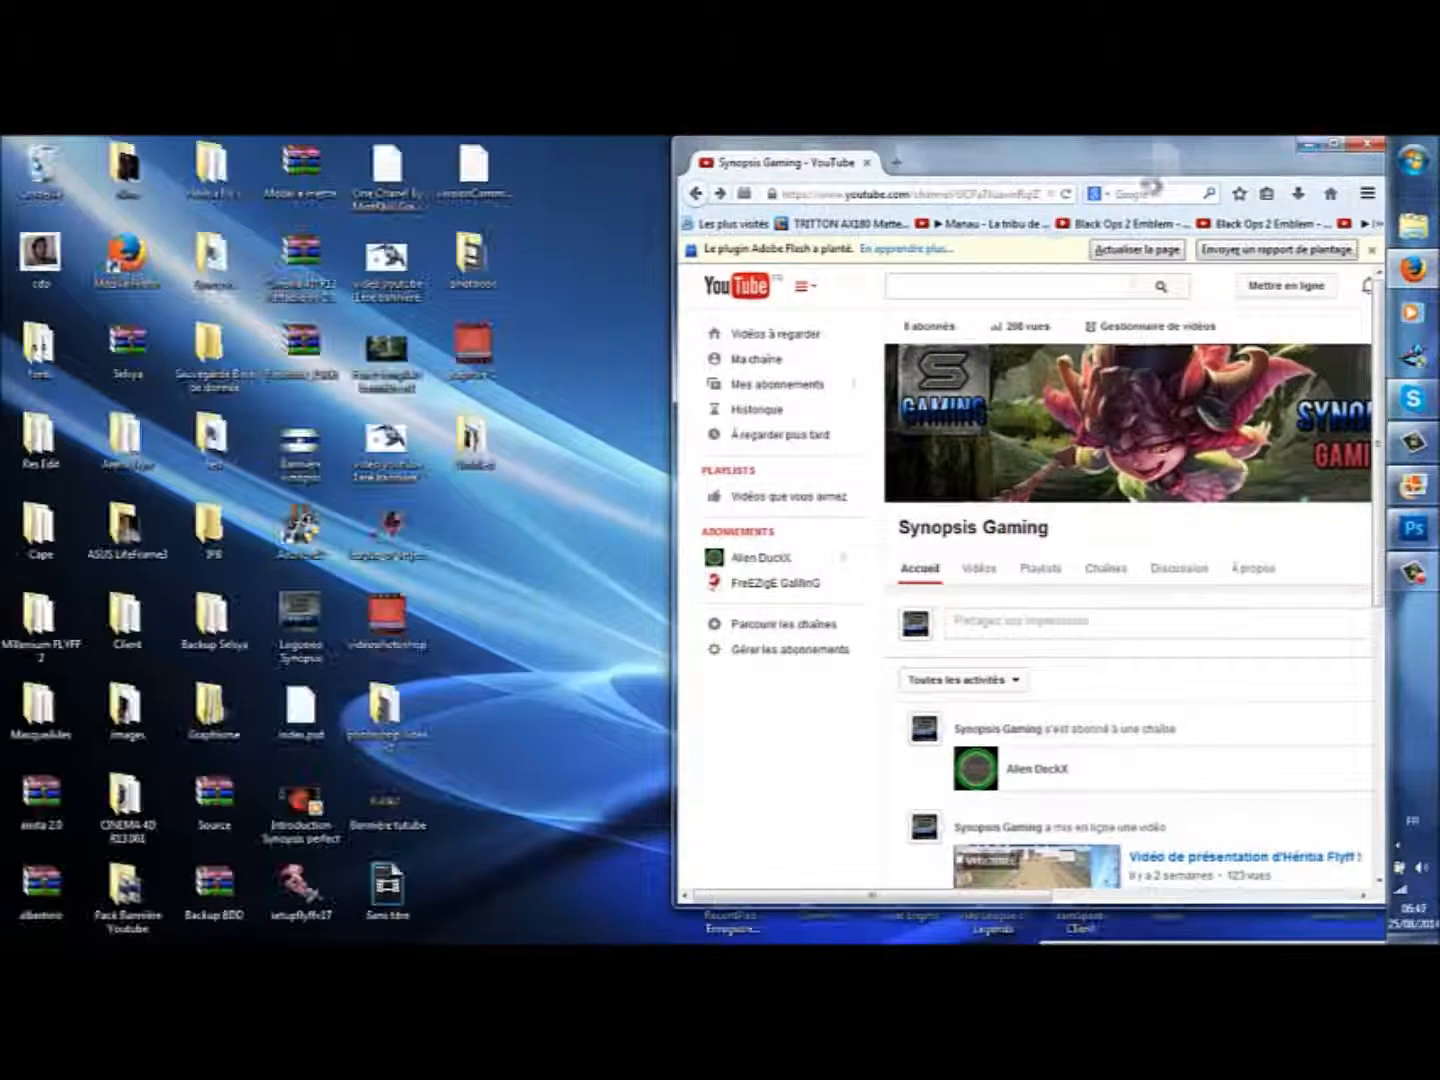
pyautogui.press('super+d')
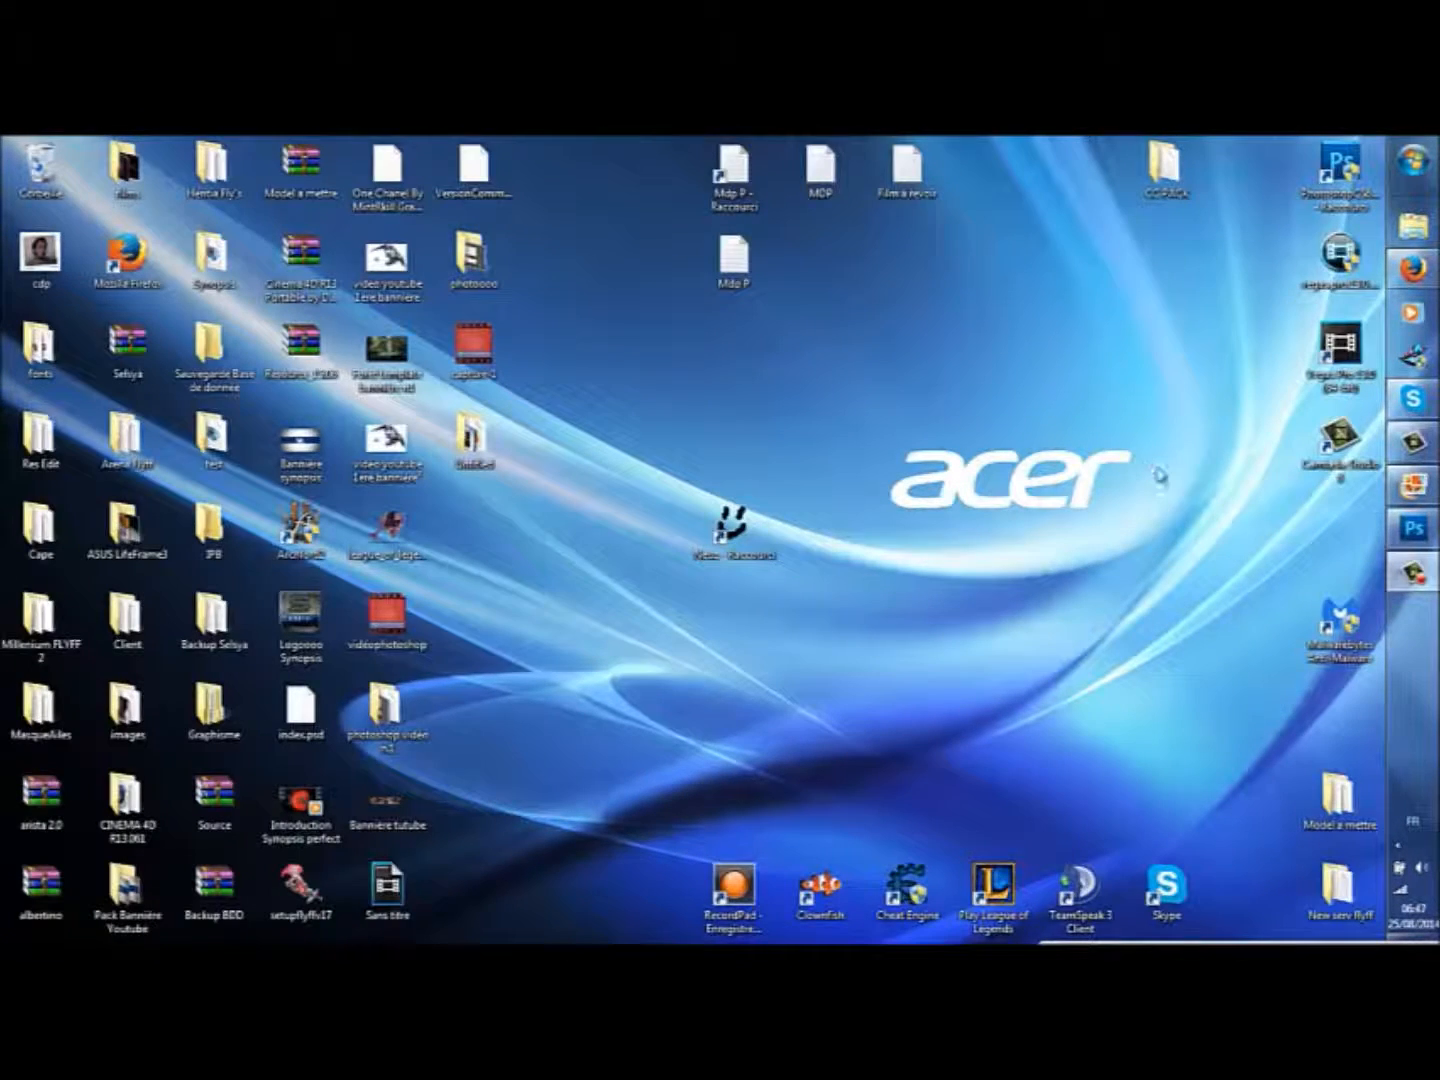
pyautogui.click(1413, 528)
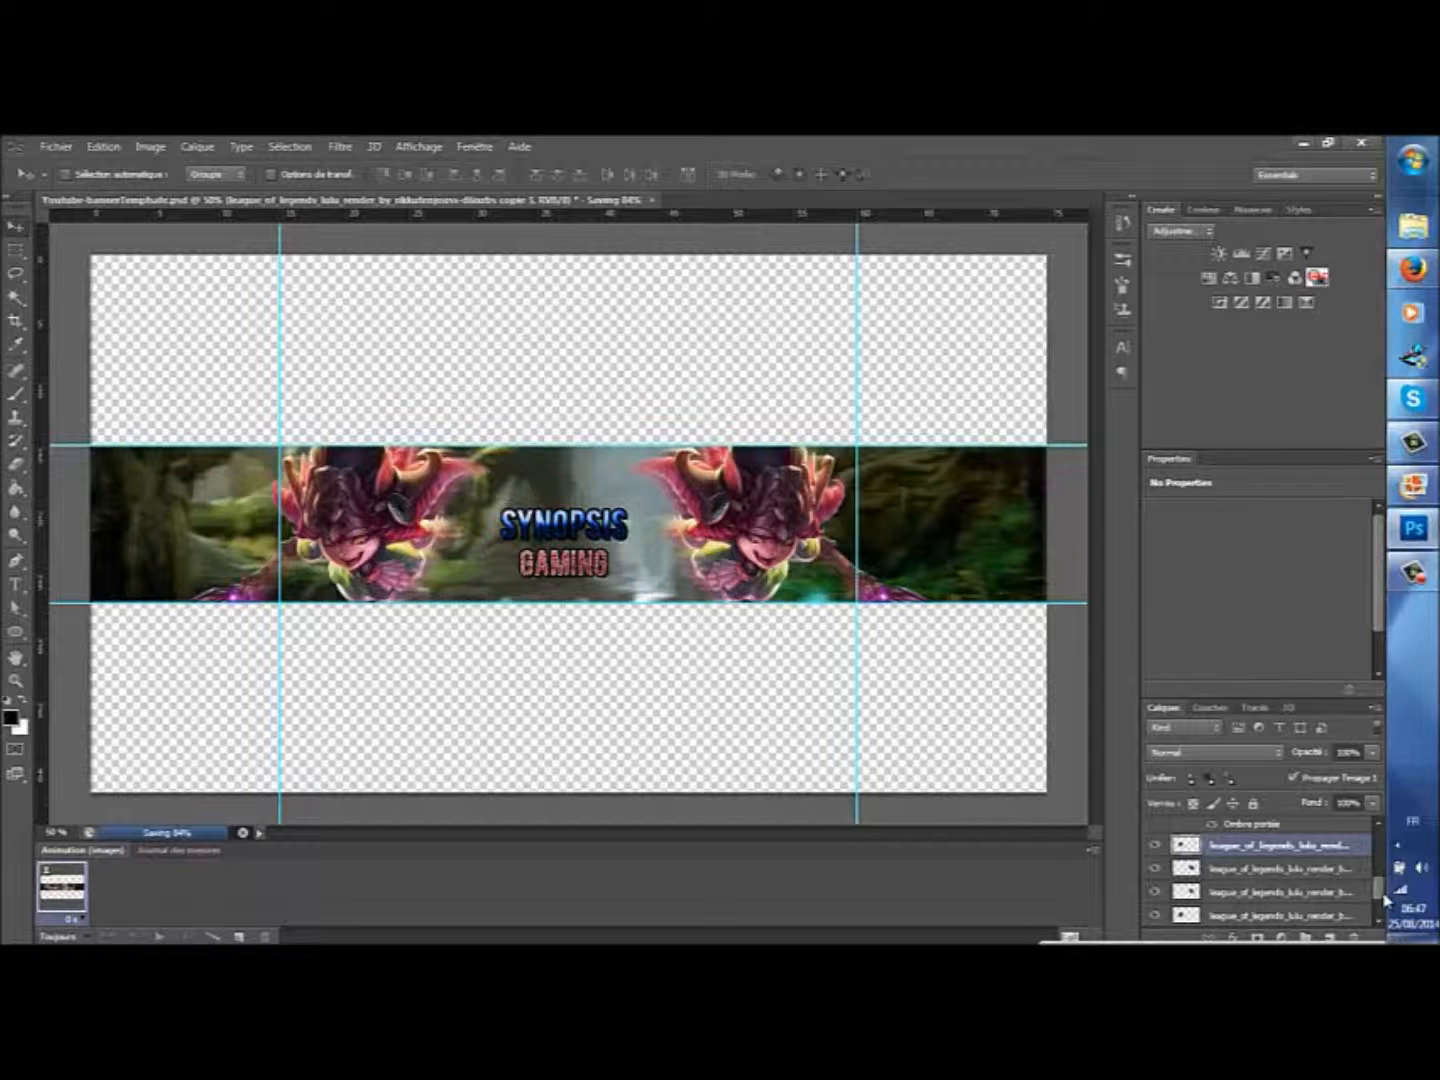
# Step: Open the layer style settings of the synopsis title layer
pyautogui.scroll(5, 1375, 868)
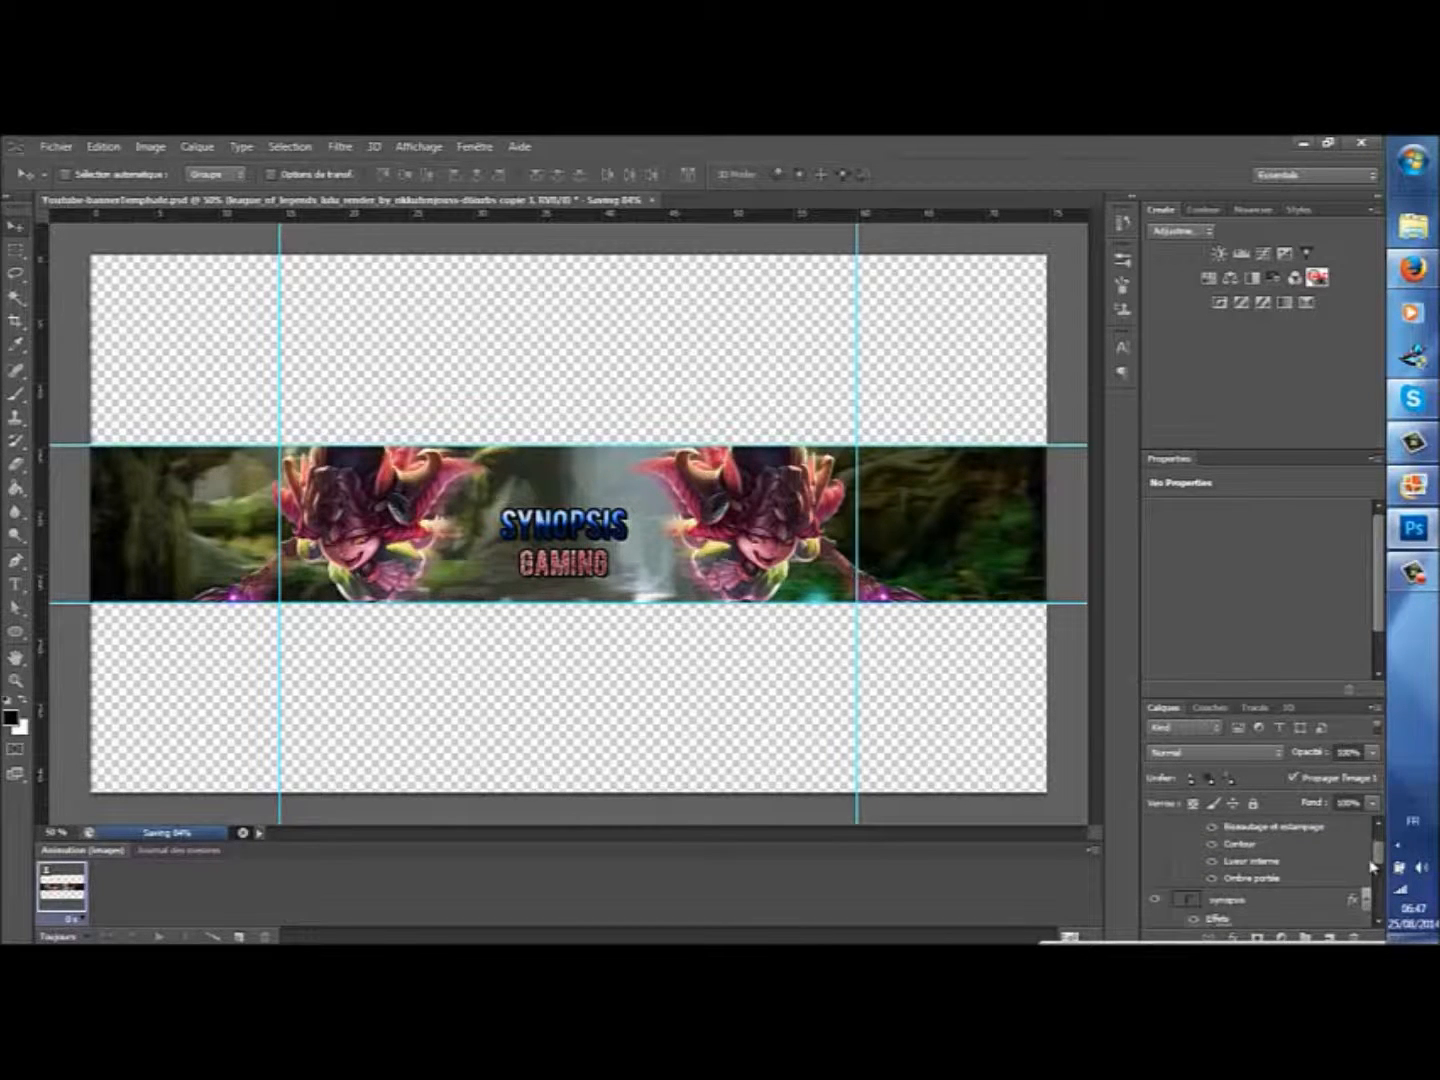
pyautogui.click(1280, 900)
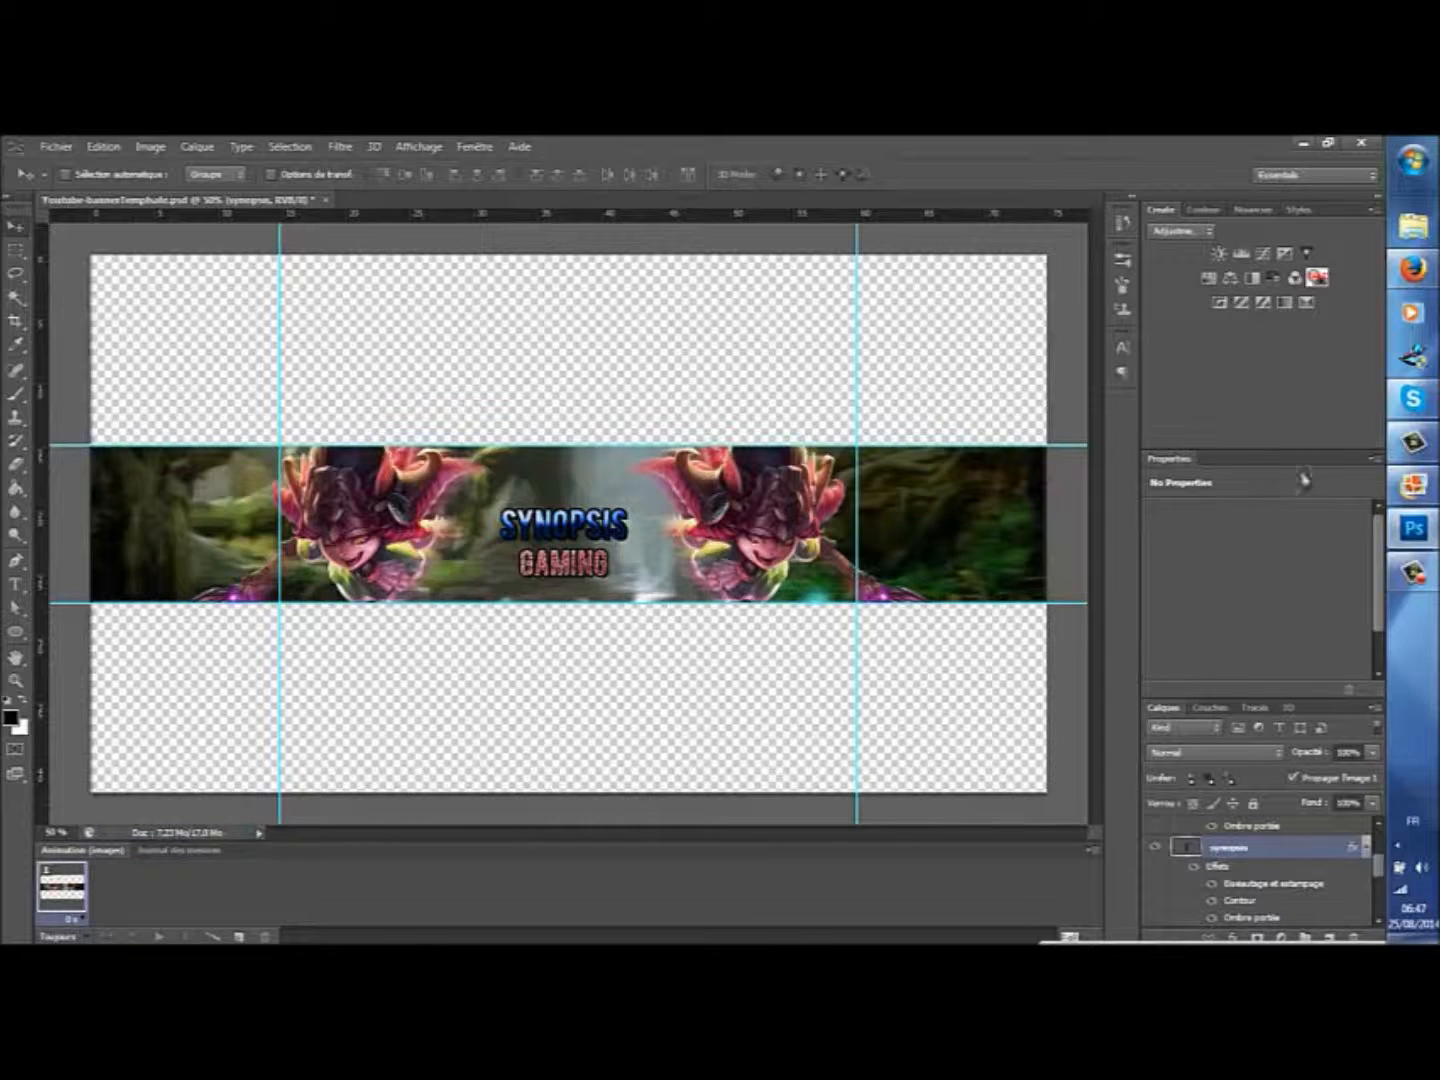
pyautogui.doubleClick(1305, 862)
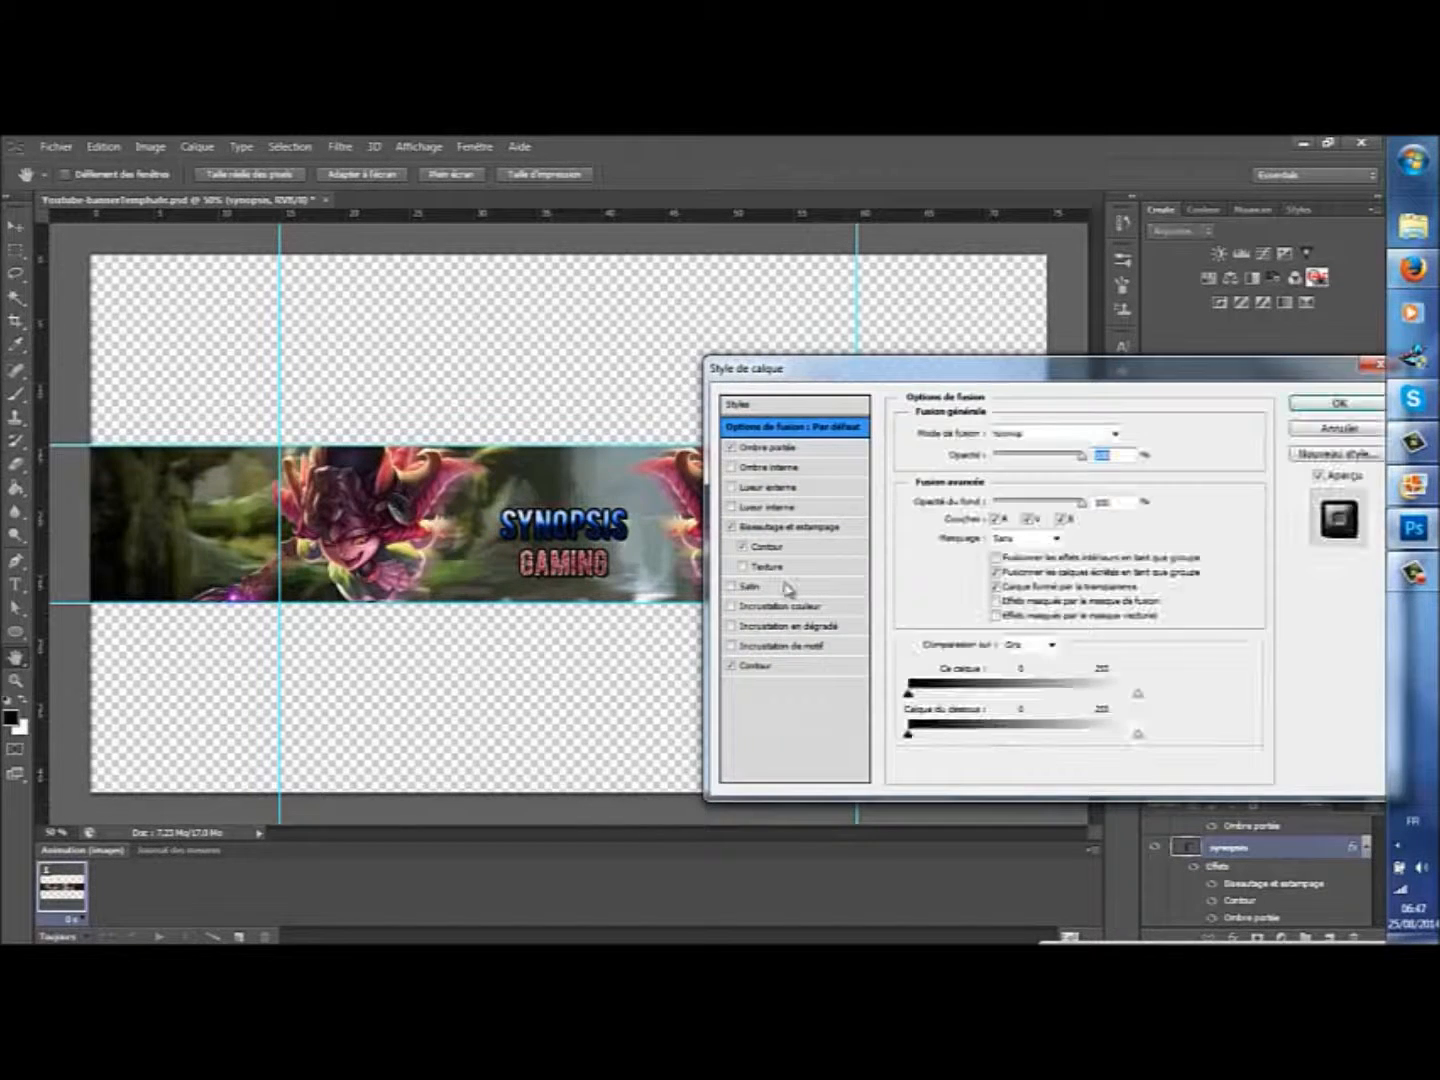
pyautogui.click(790, 647)
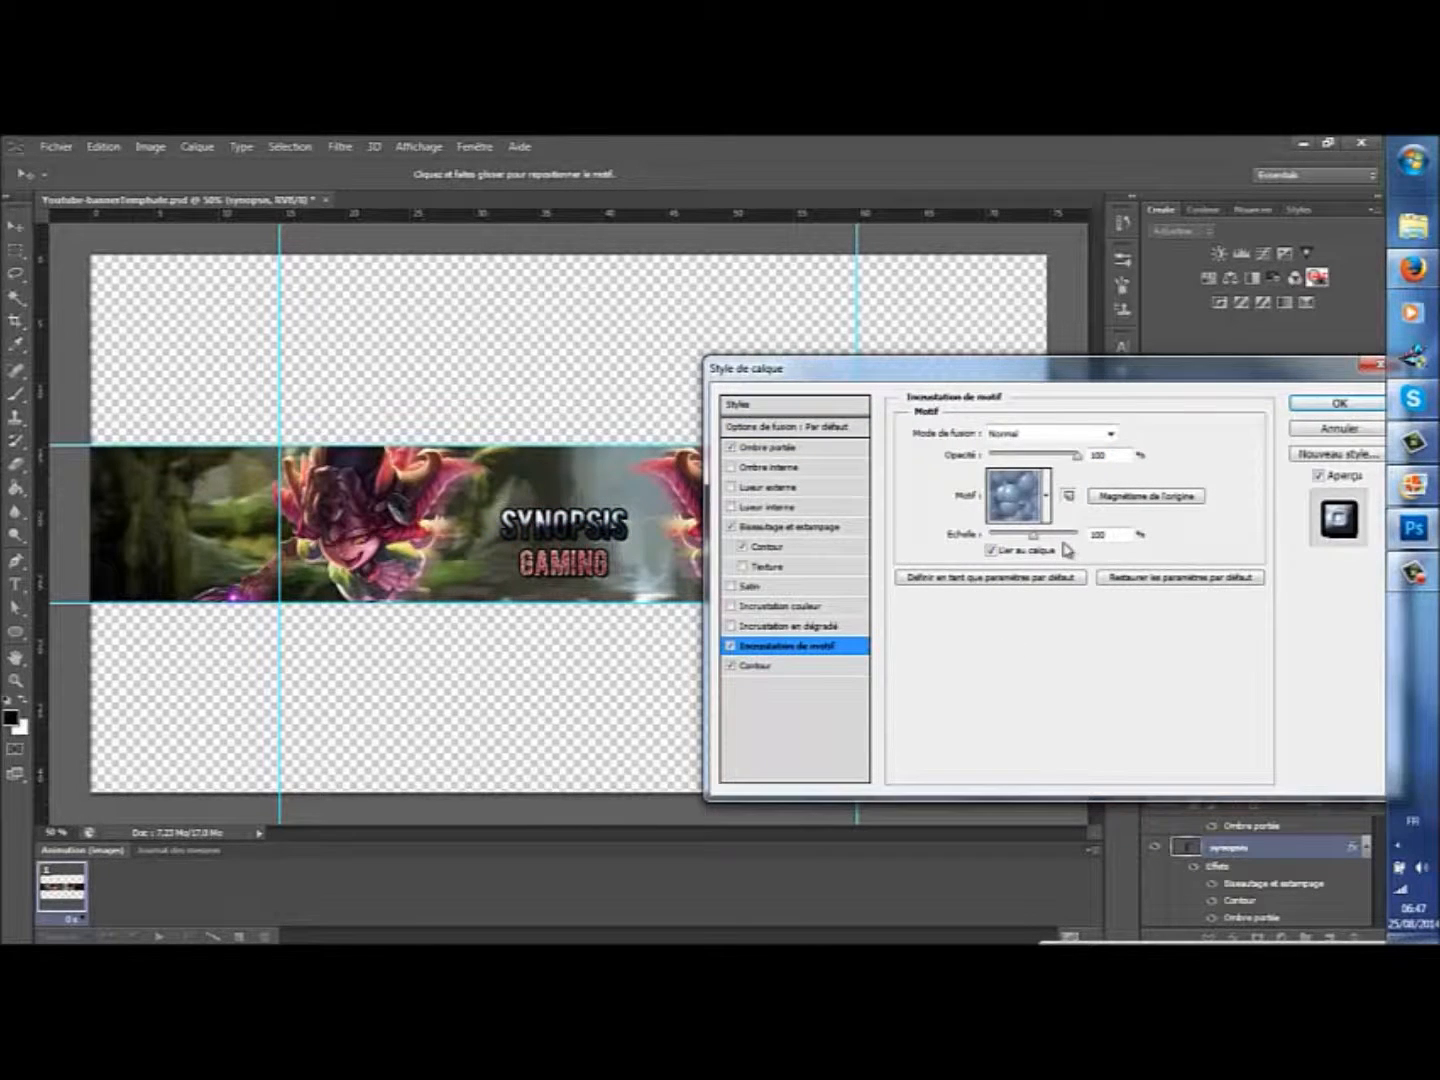
pyautogui.click(806, 650)
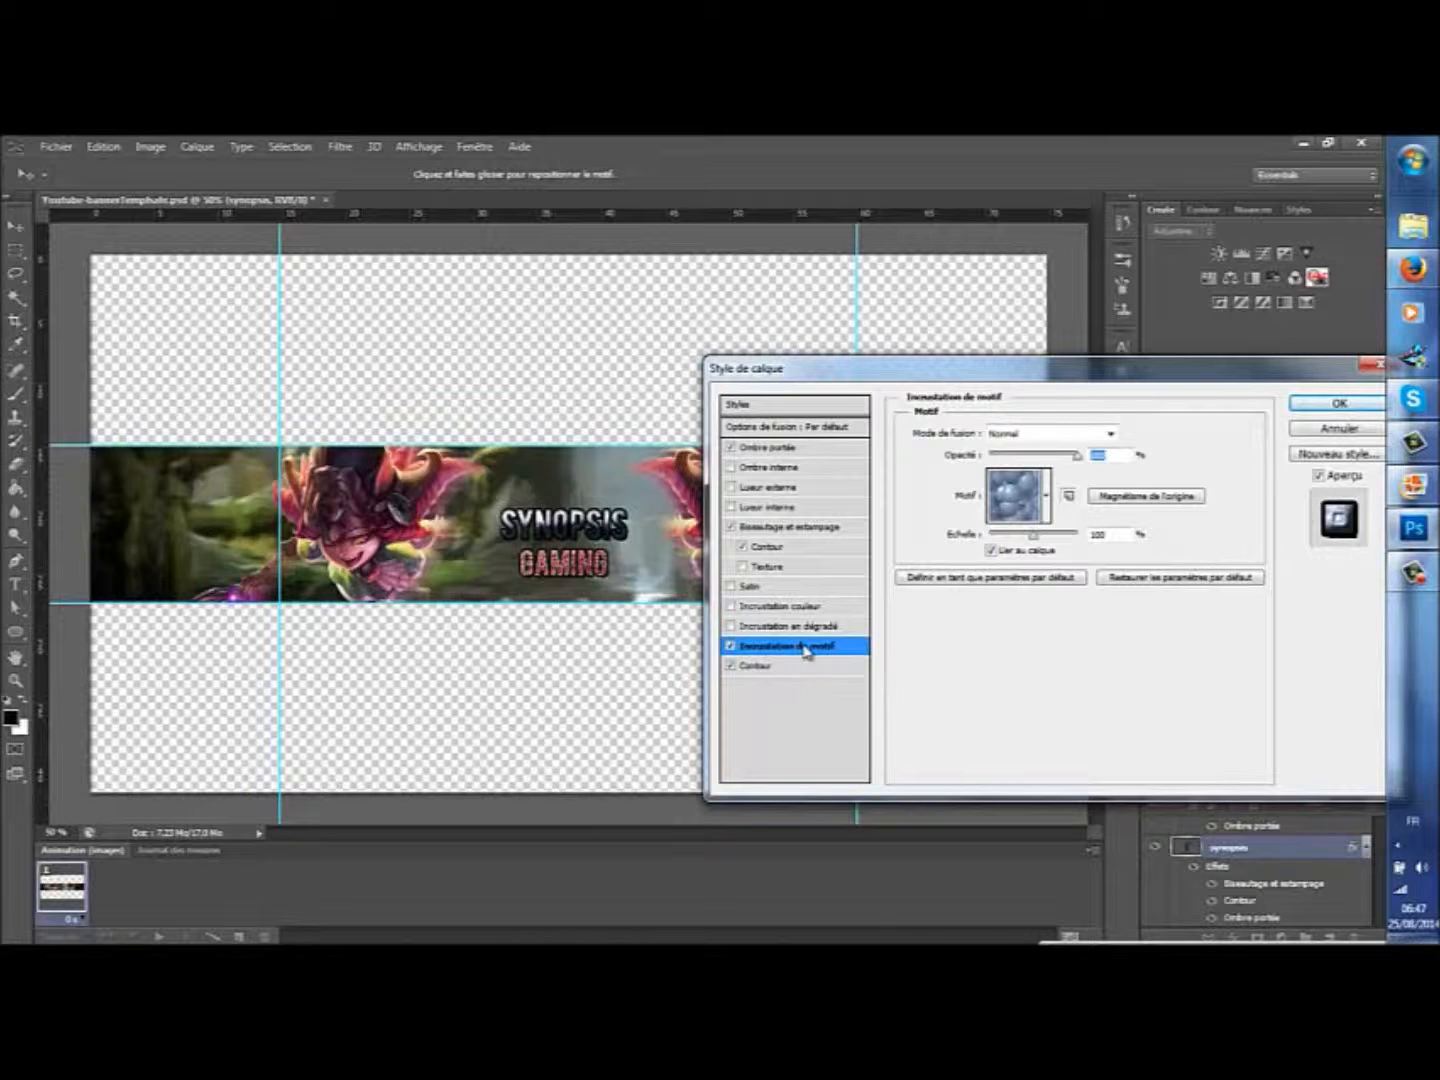
pyautogui.click(732, 647)
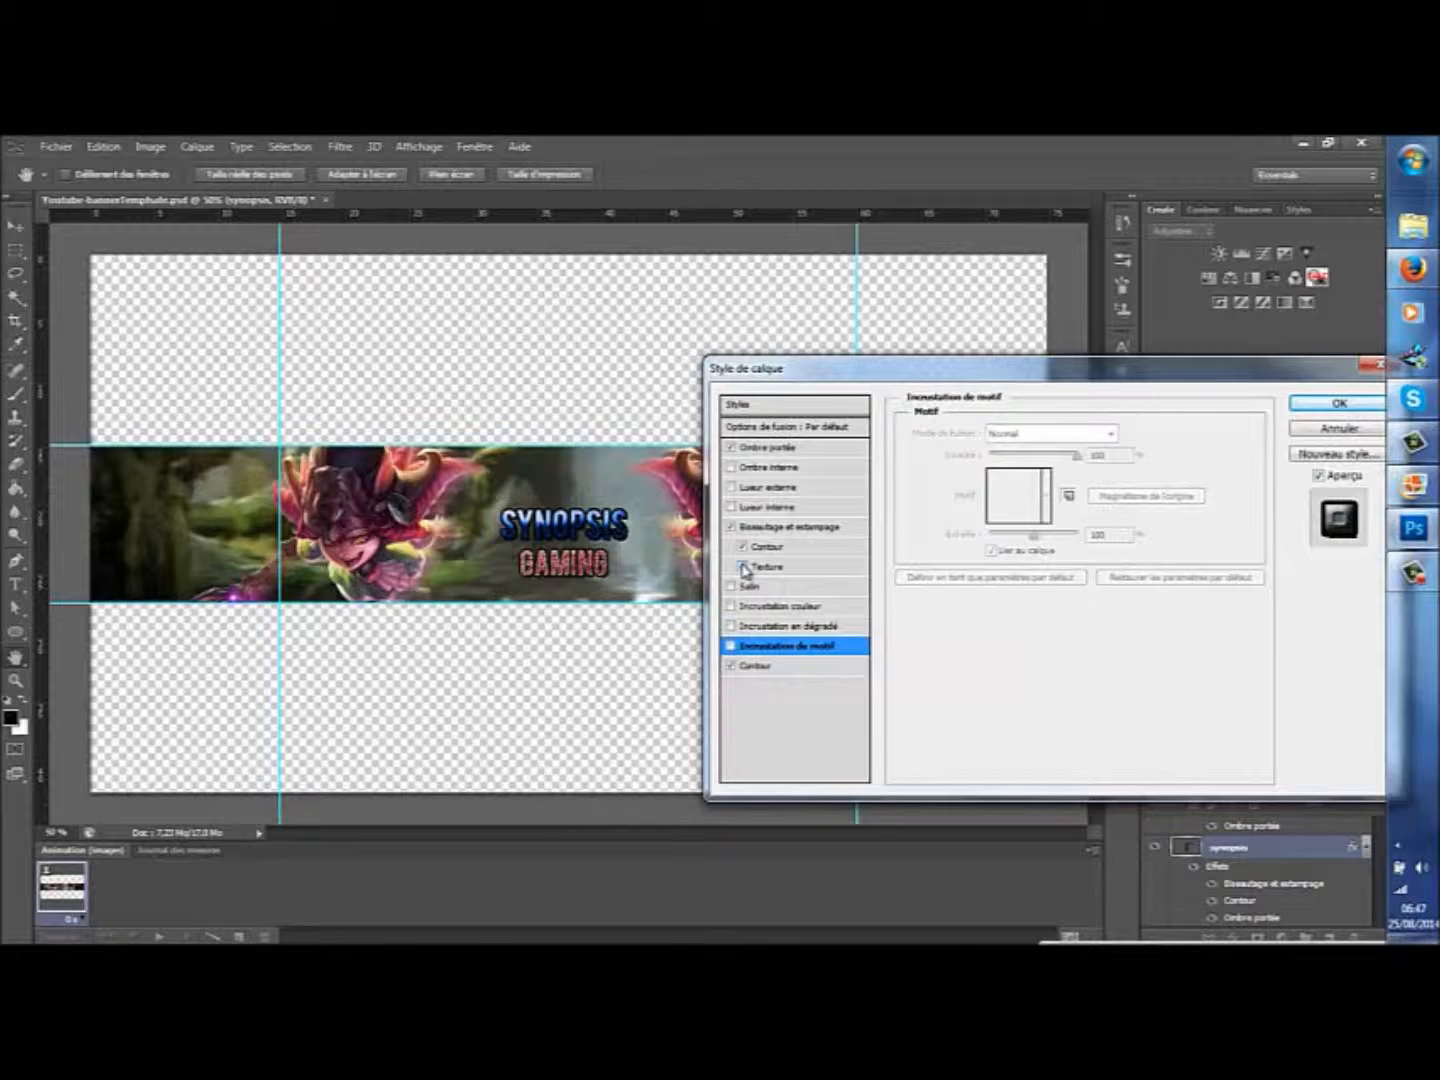
# Step: Add a texture to the synopsis title's bevel and emboss, with a scale of 276% and a negative depth
pyautogui.click(742, 568)
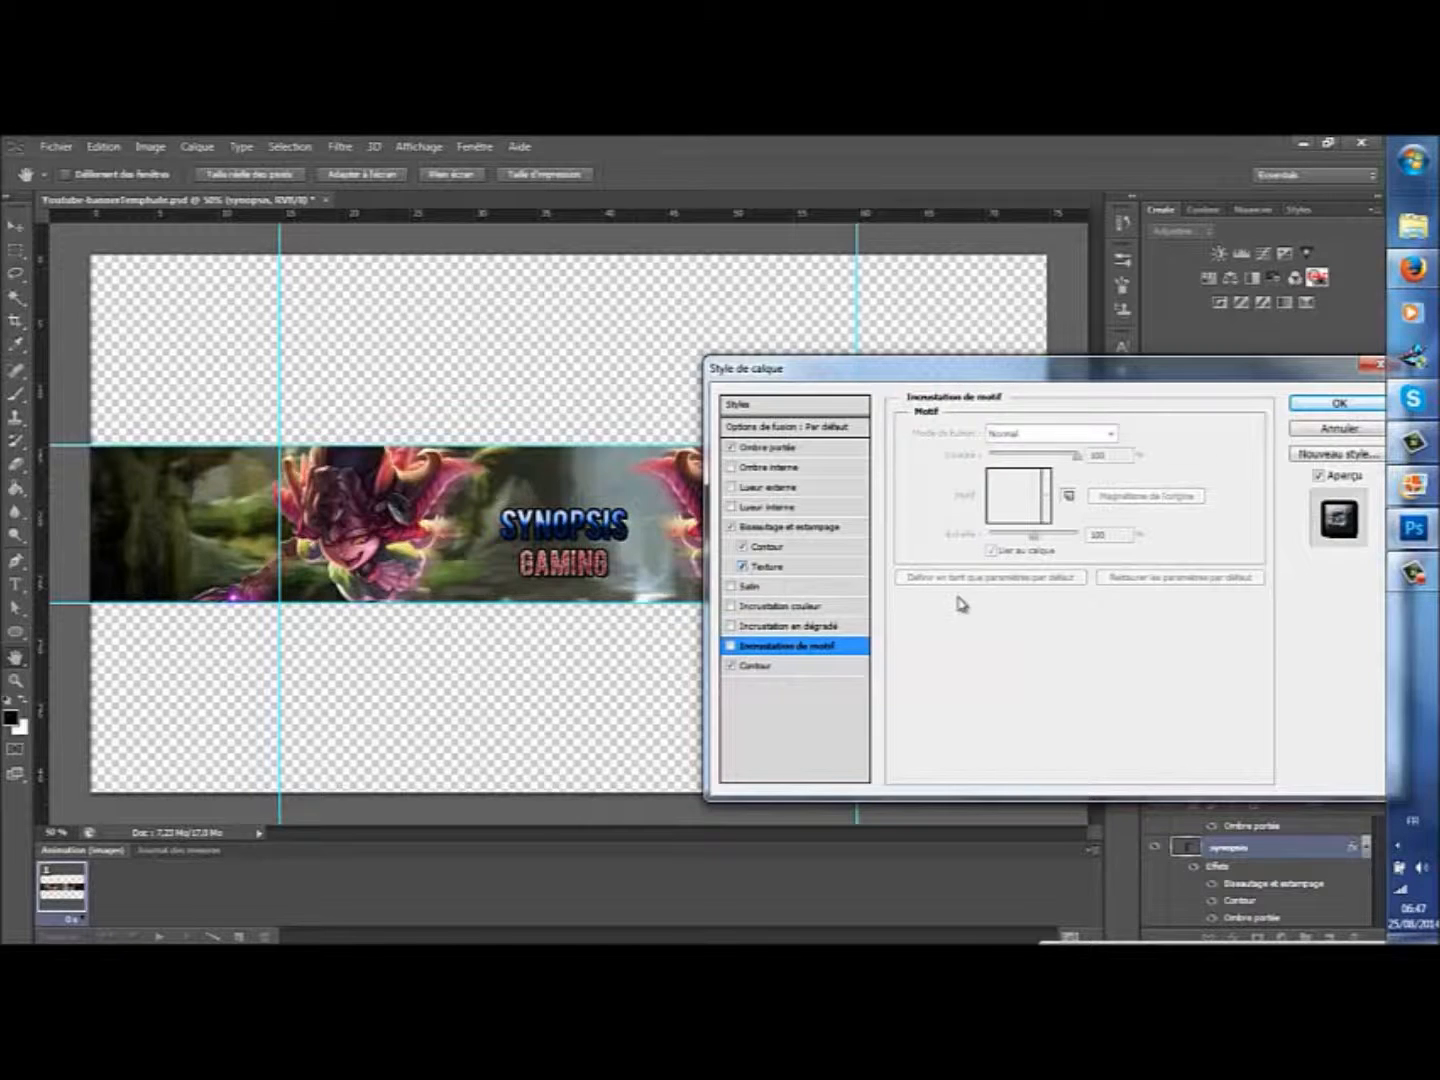
pyautogui.click(779, 568)
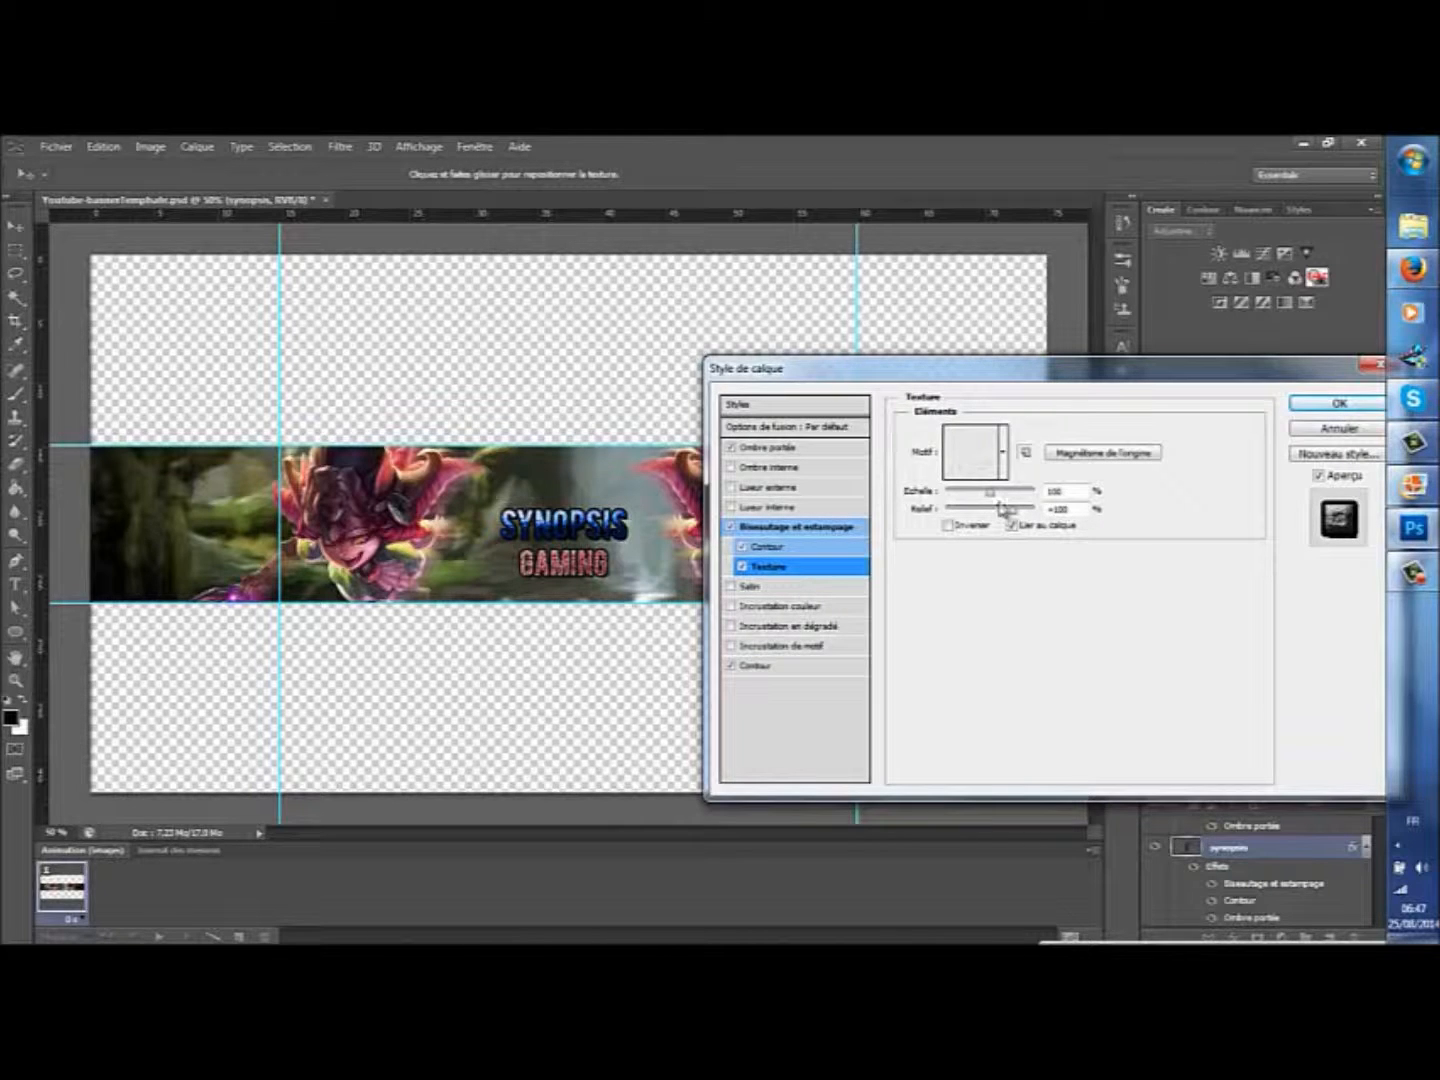
pyautogui.moveTo(994, 497); pyautogui.dragTo(1008, 496)
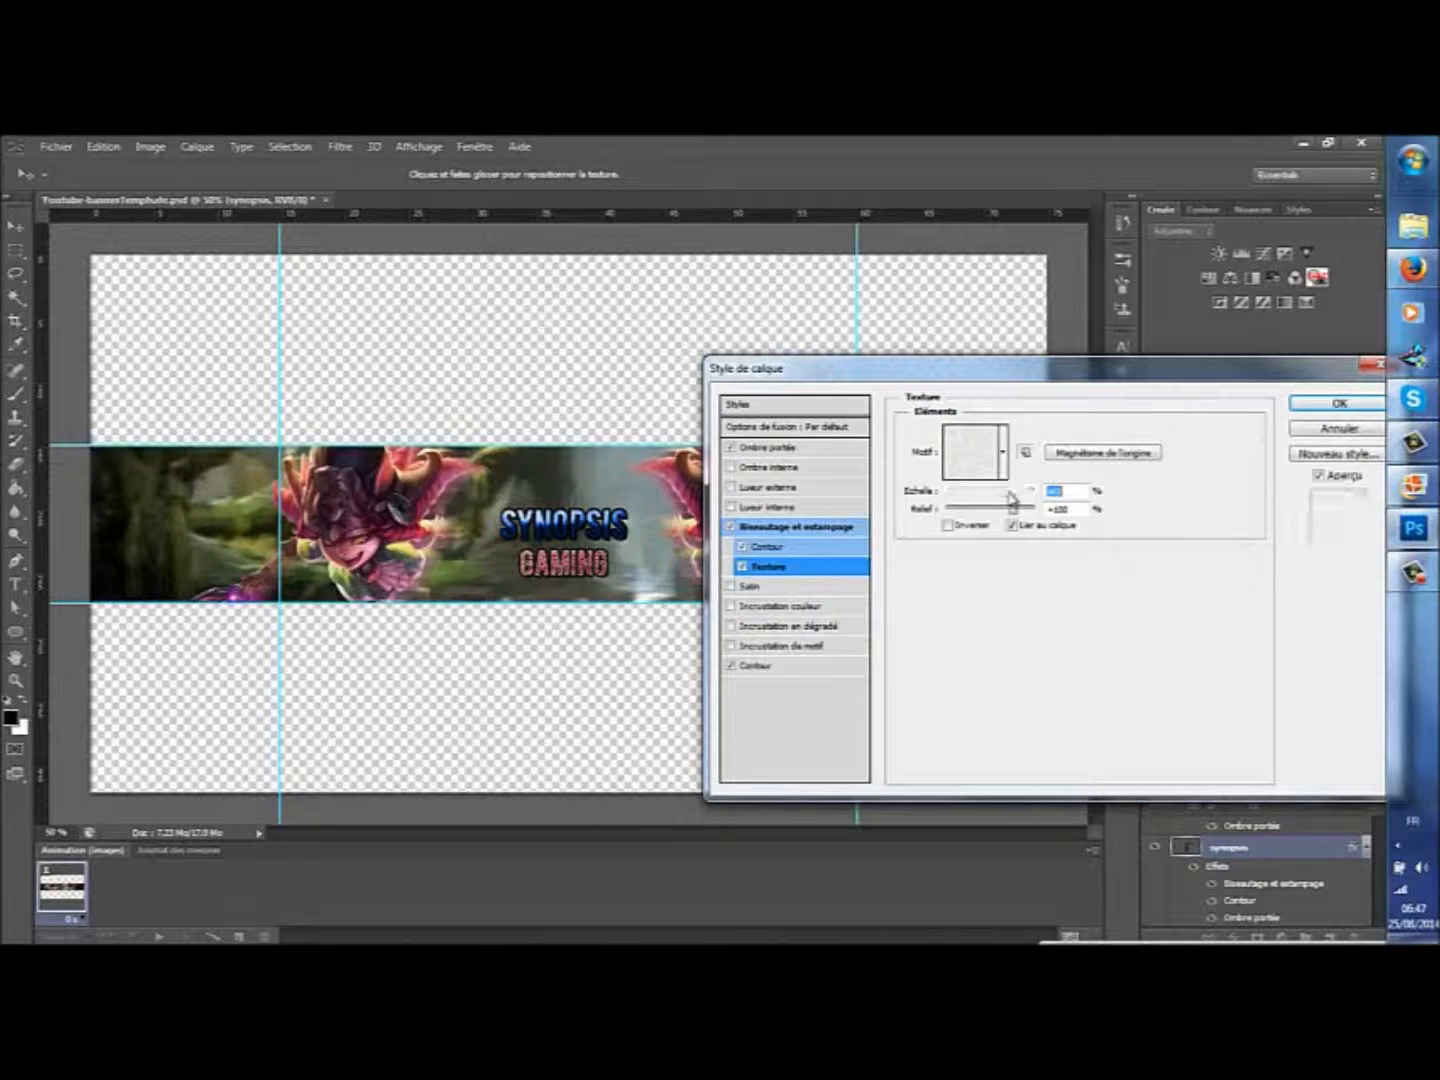
pyautogui.click(1015, 508)
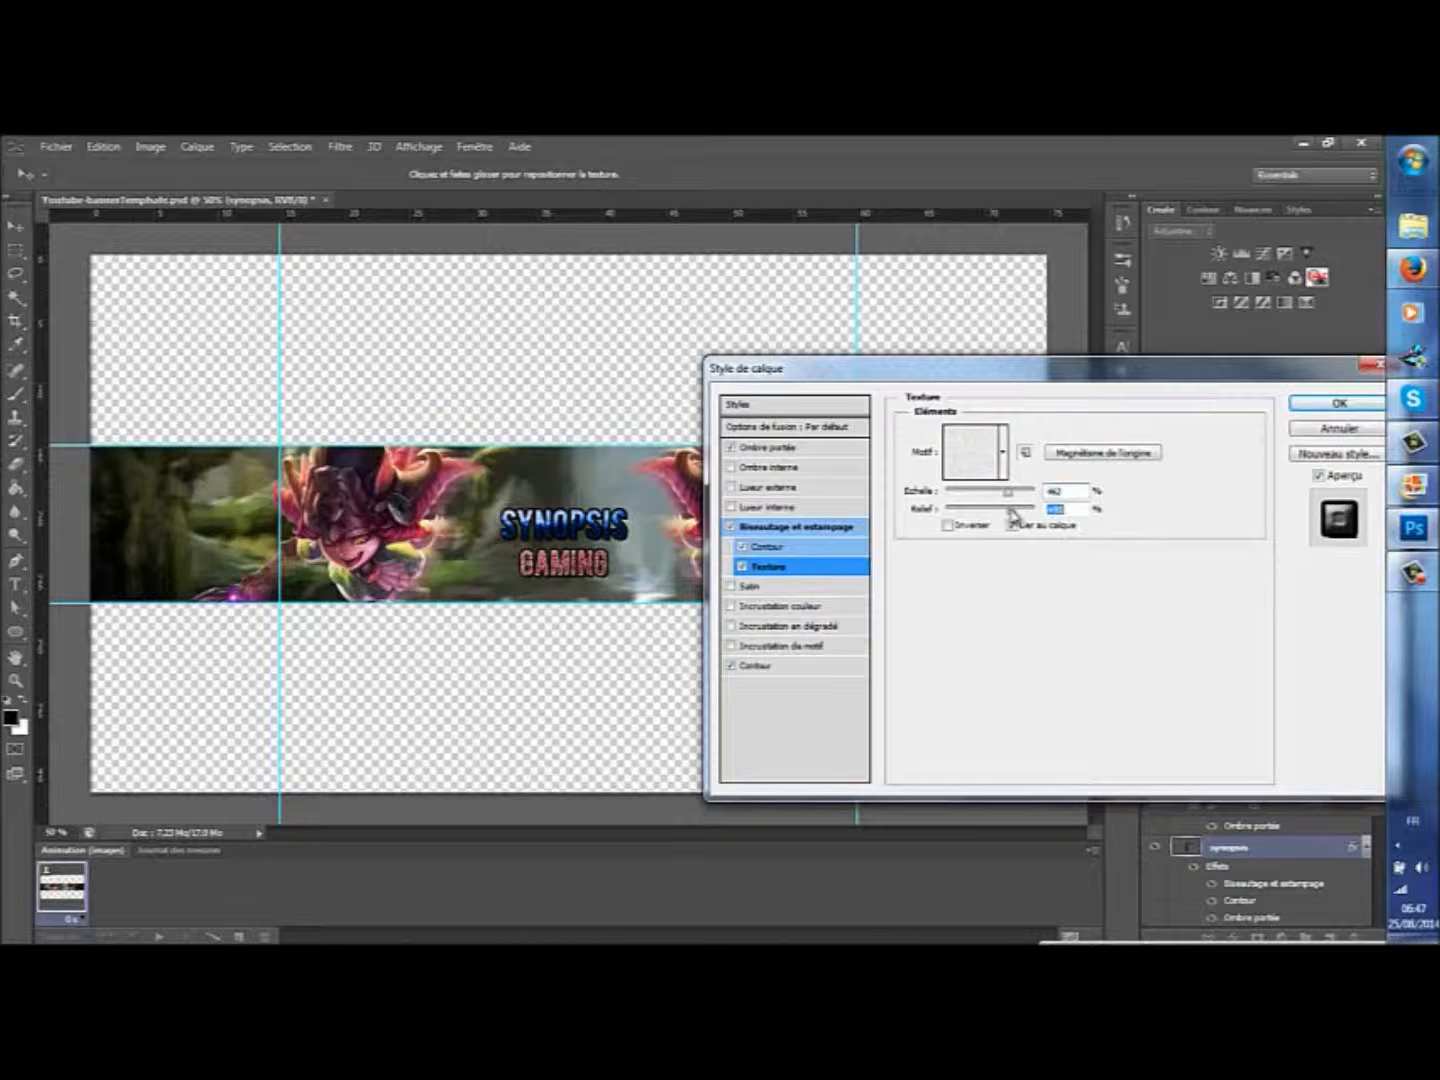
pyautogui.moveTo(1010, 496); pyautogui.dragTo(996, 511)
pyautogui.moveTo(967, 515); pyautogui.dragTo(954, 516)
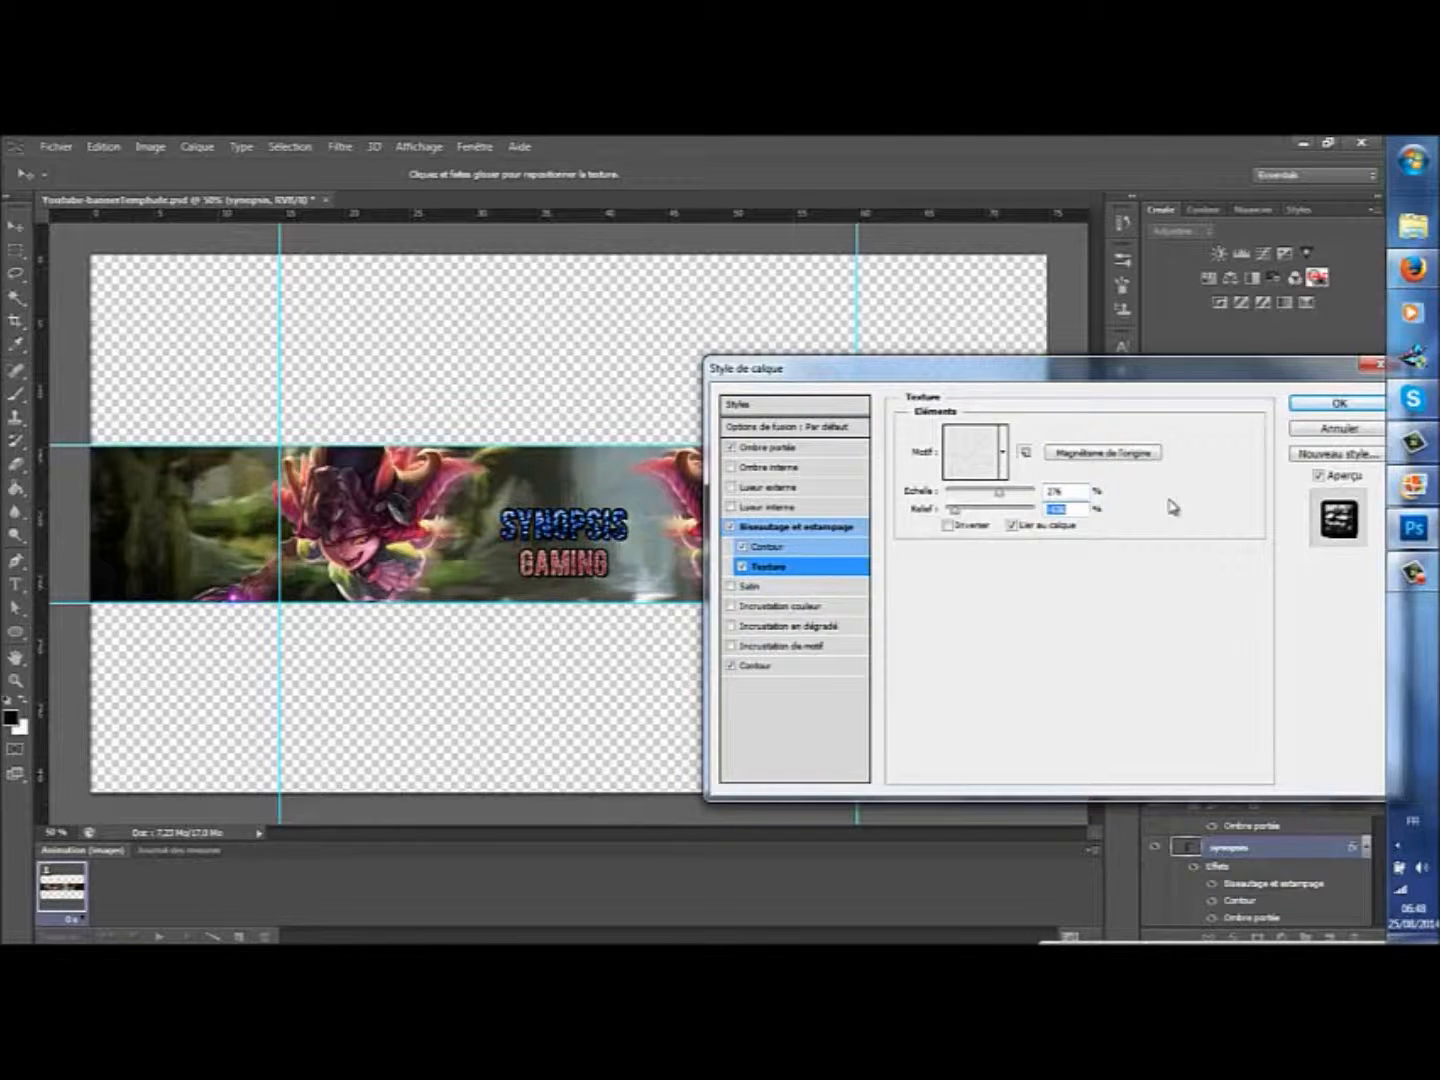
# Step: Invert the bevel texture, bring its negative depth closer to zero, and apply the layer style to the synopsis title
pyautogui.click(950, 526)
pyautogui.moveTo(955, 510); pyautogui.dragTo(960, 515)
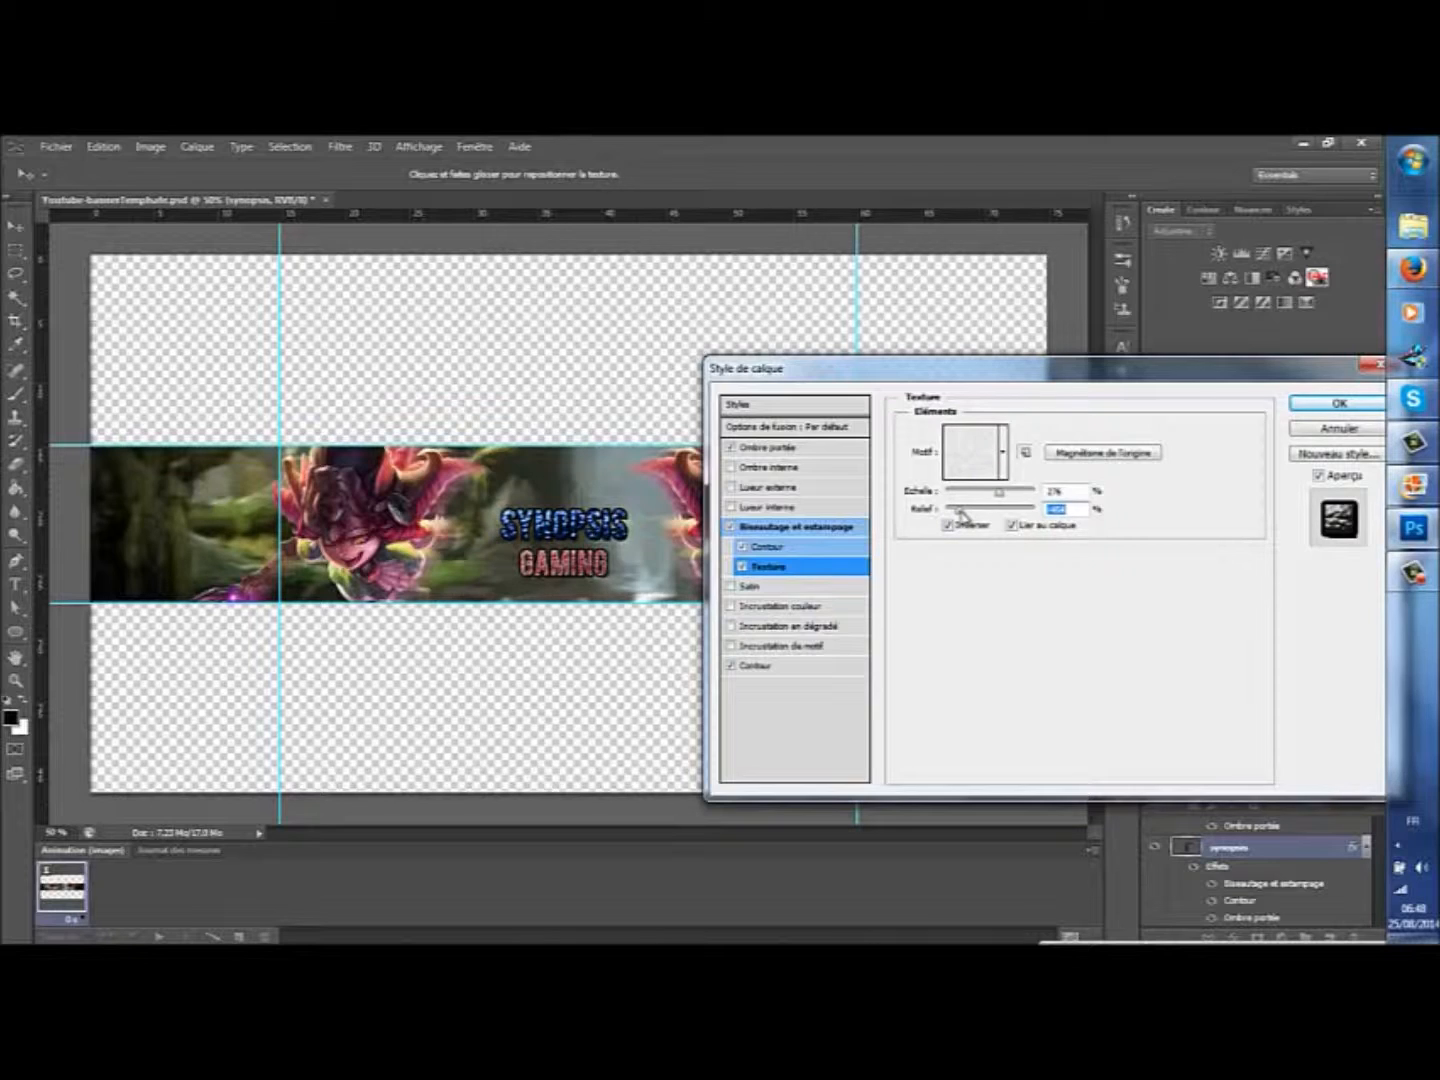
pyautogui.moveTo(967, 516); pyautogui.dragTo(969, 514)
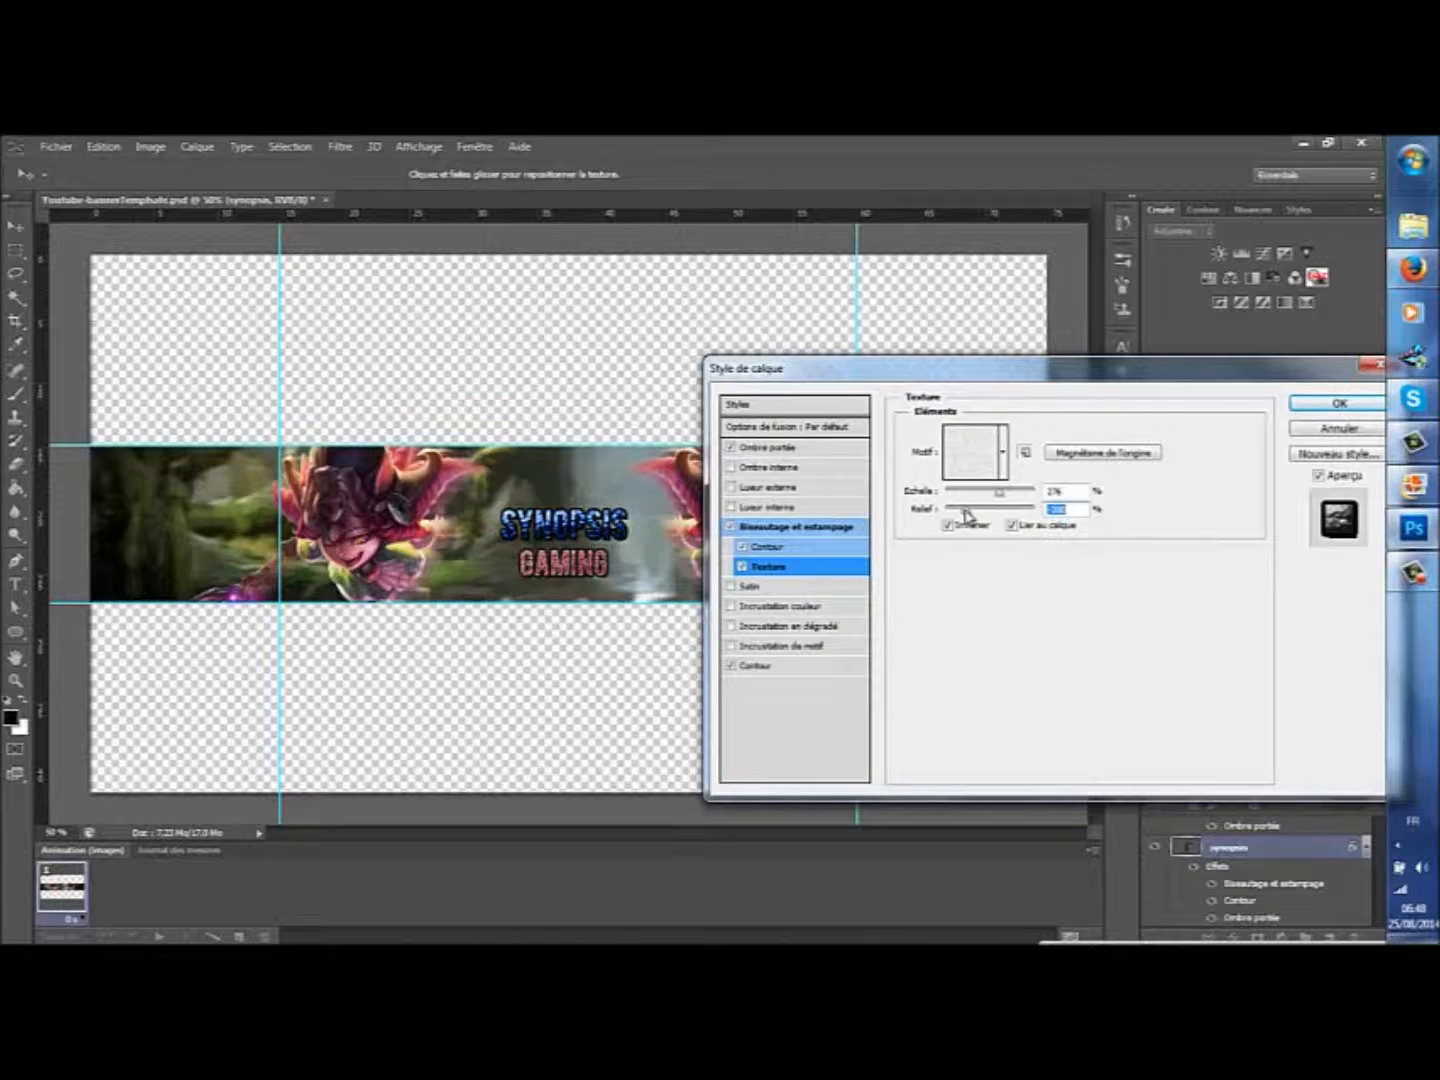
pyautogui.click(1340, 404)
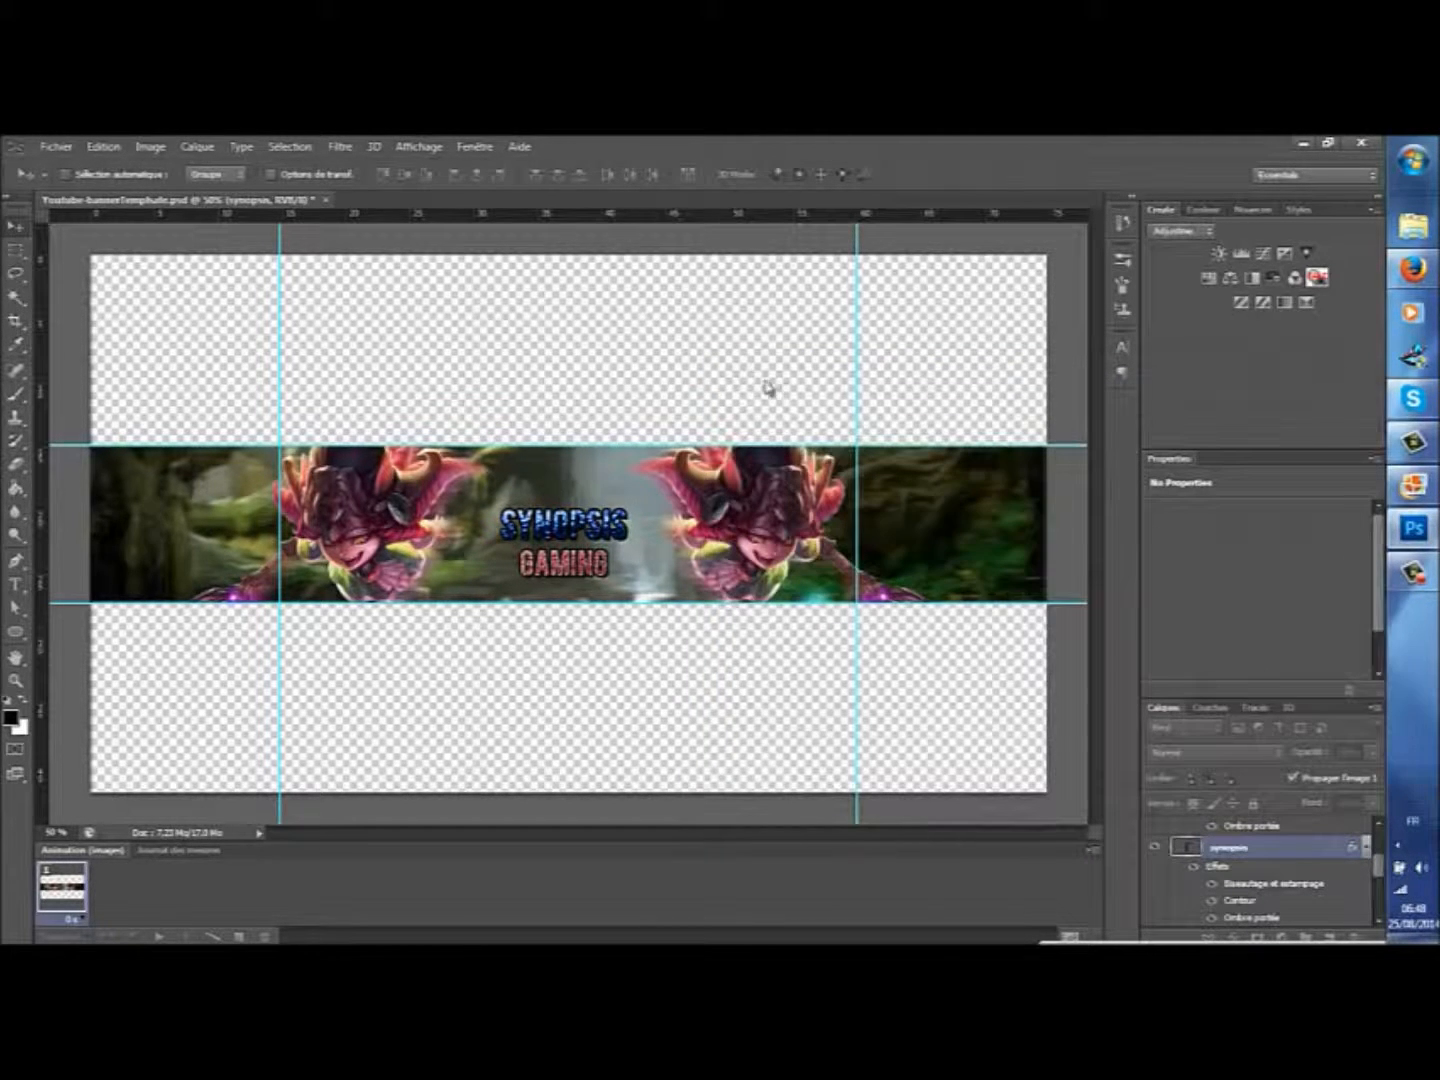
# Step: Open the exported Youtube-bannerTemplsate image from the desktop, compare it with Bannière tutube in Windows Live Photo Gallery, and return to Photoshop
pyautogui.click(1302, 145)
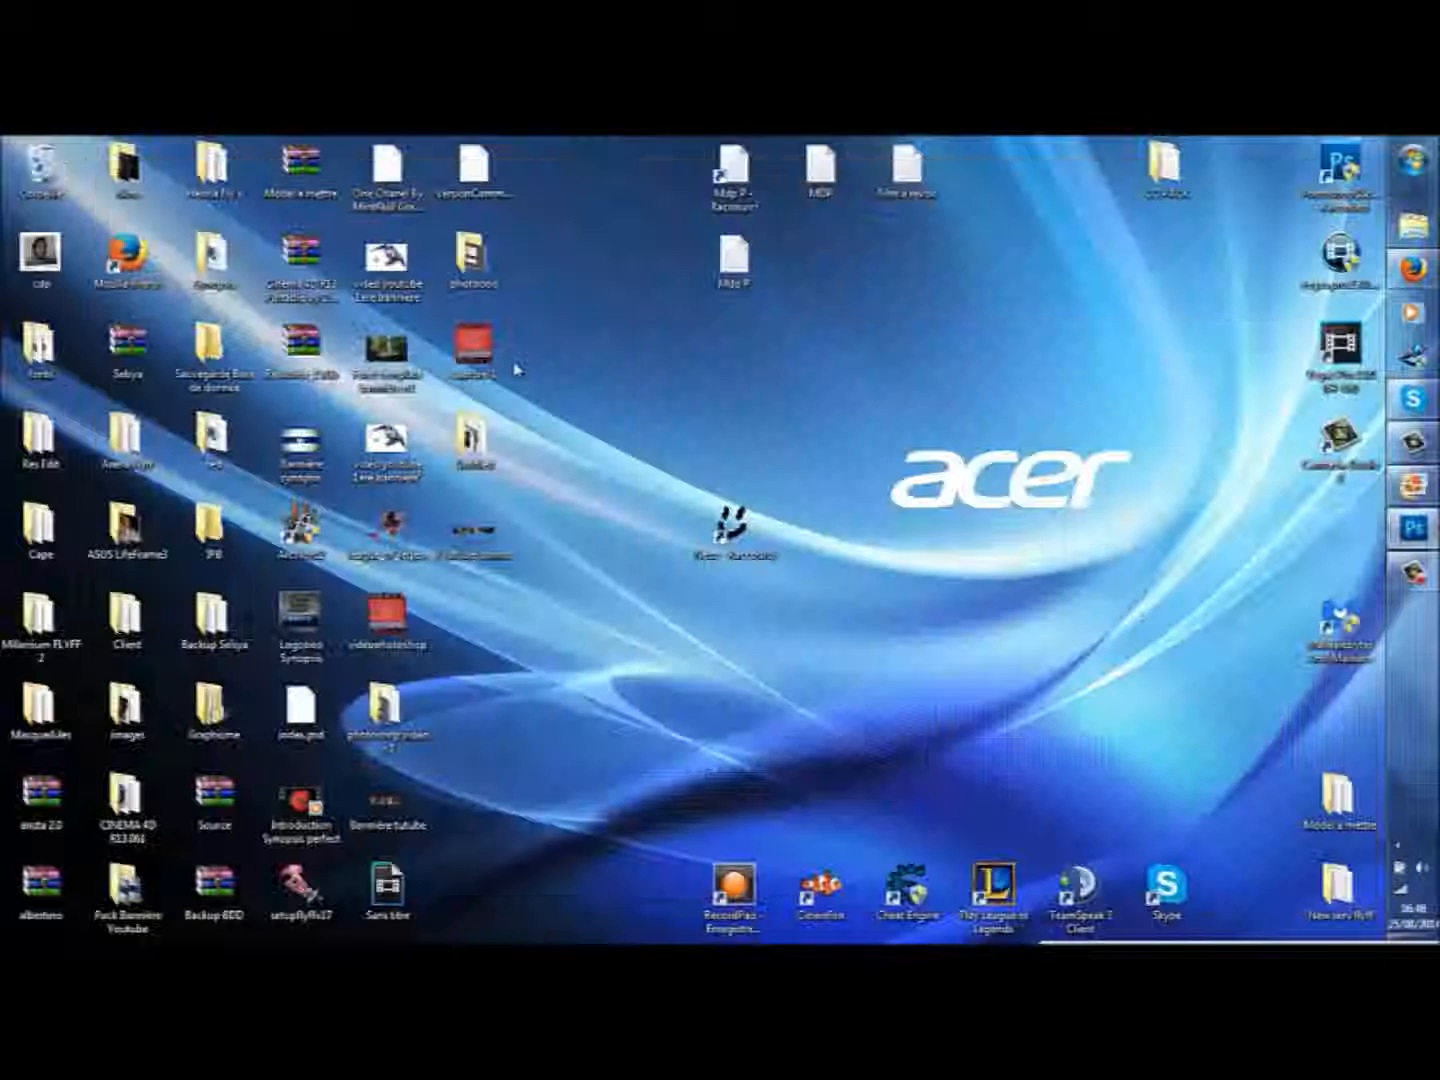
pyautogui.doubleClick(481, 522)
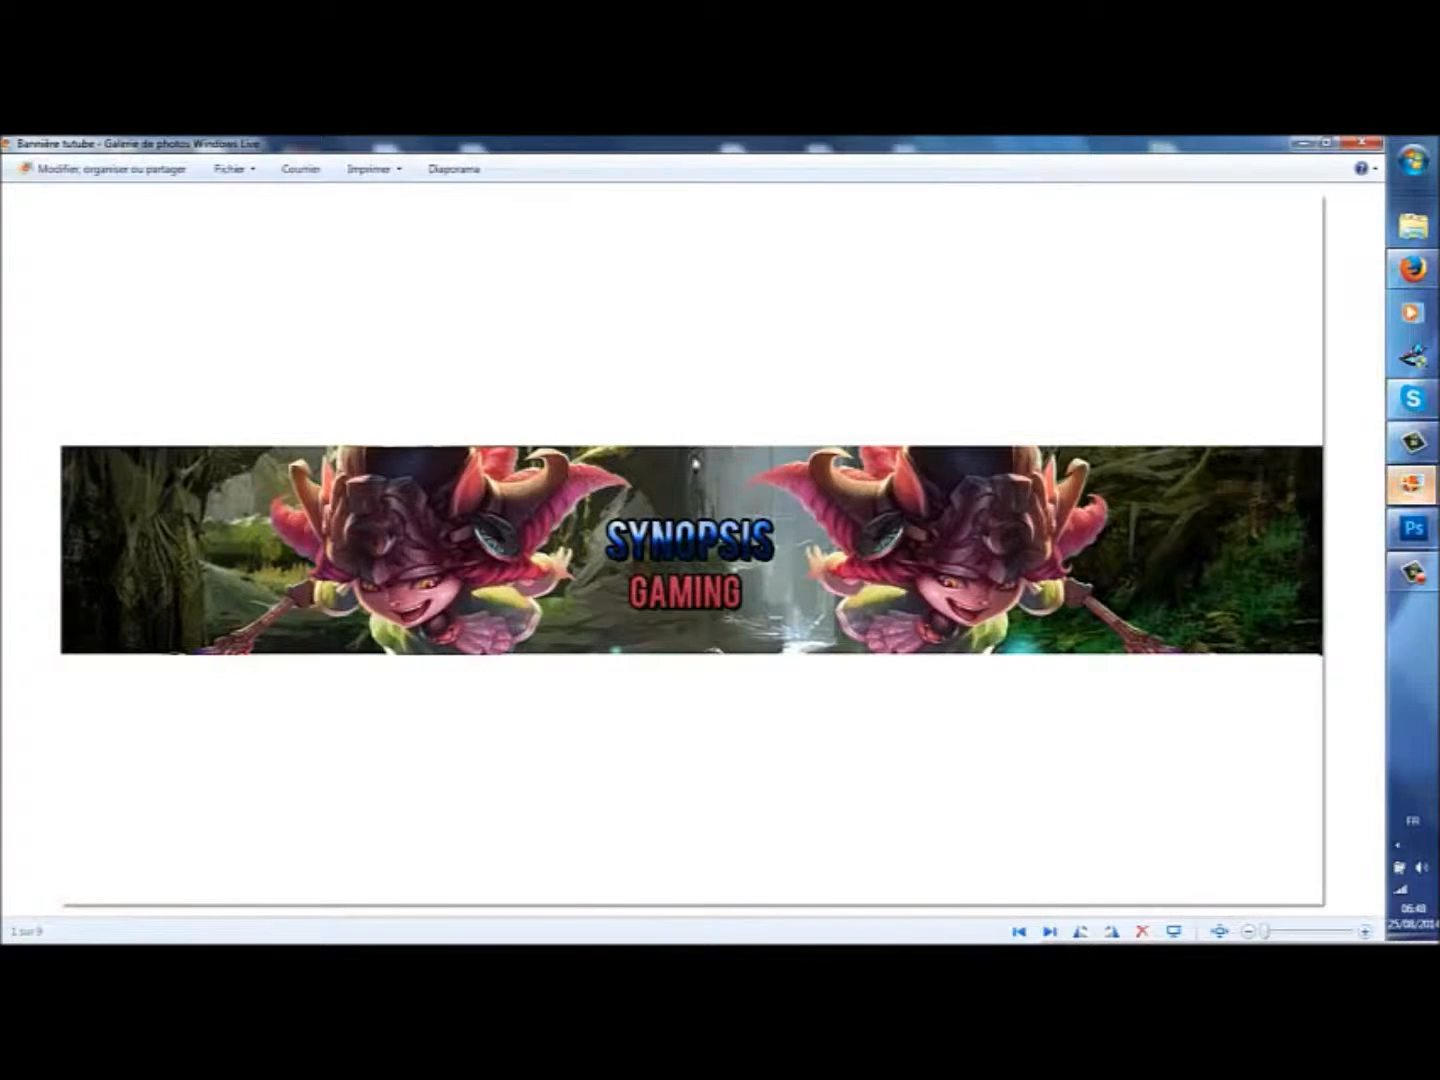
pyautogui.moveTo(1412, 483)
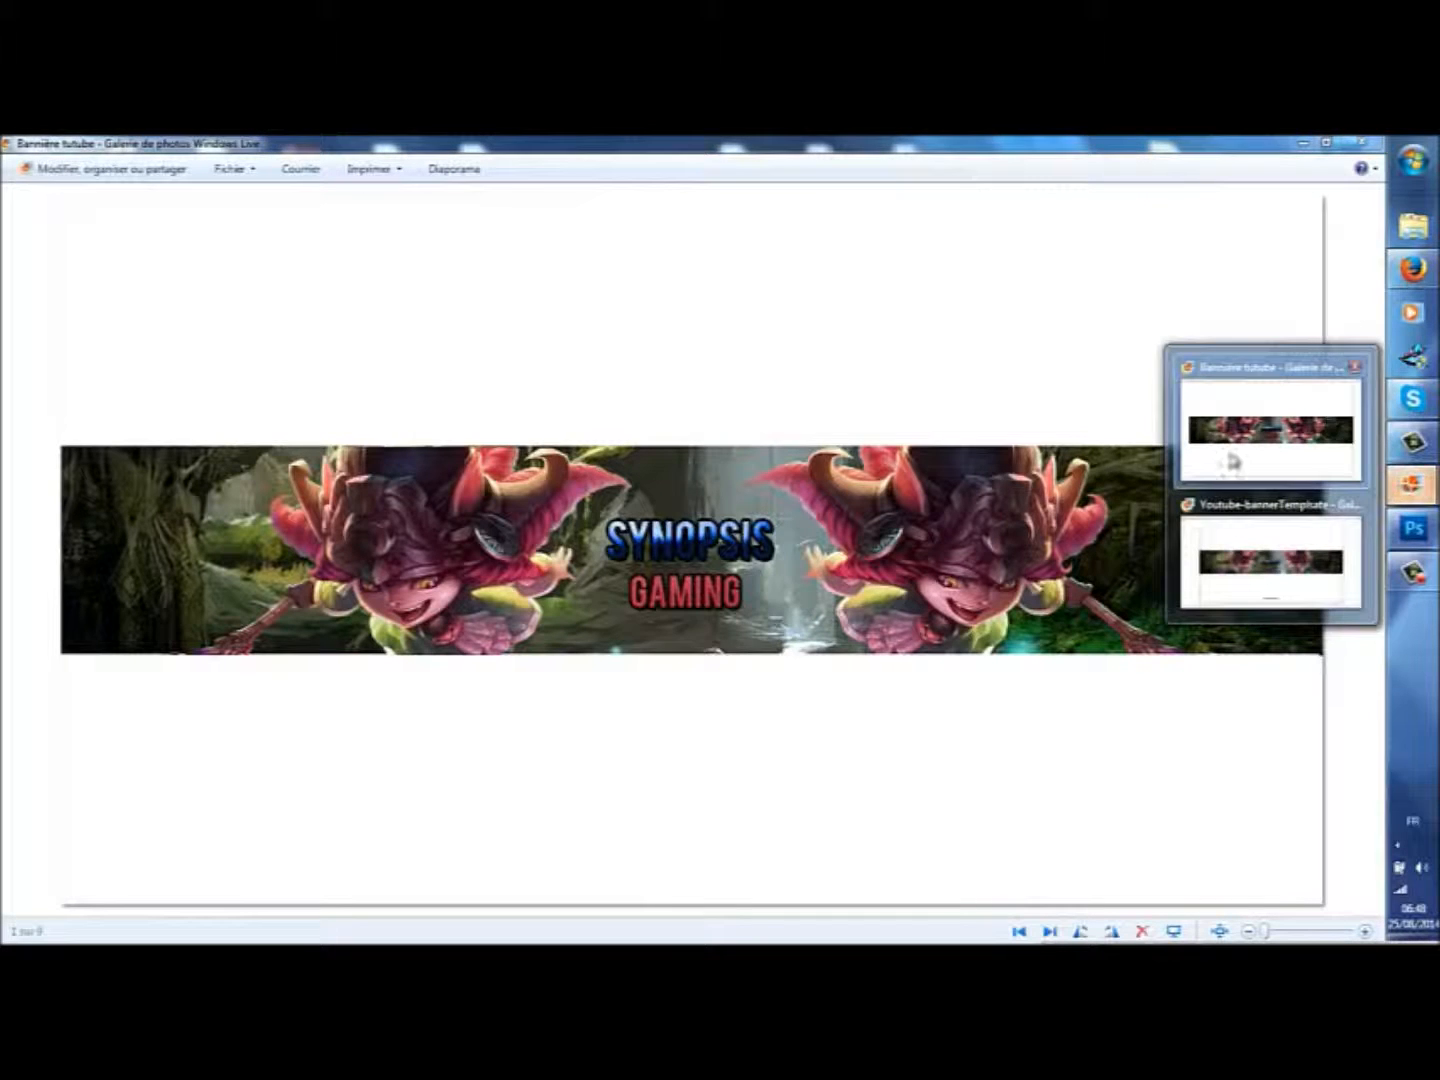
pyautogui.click(1200, 571)
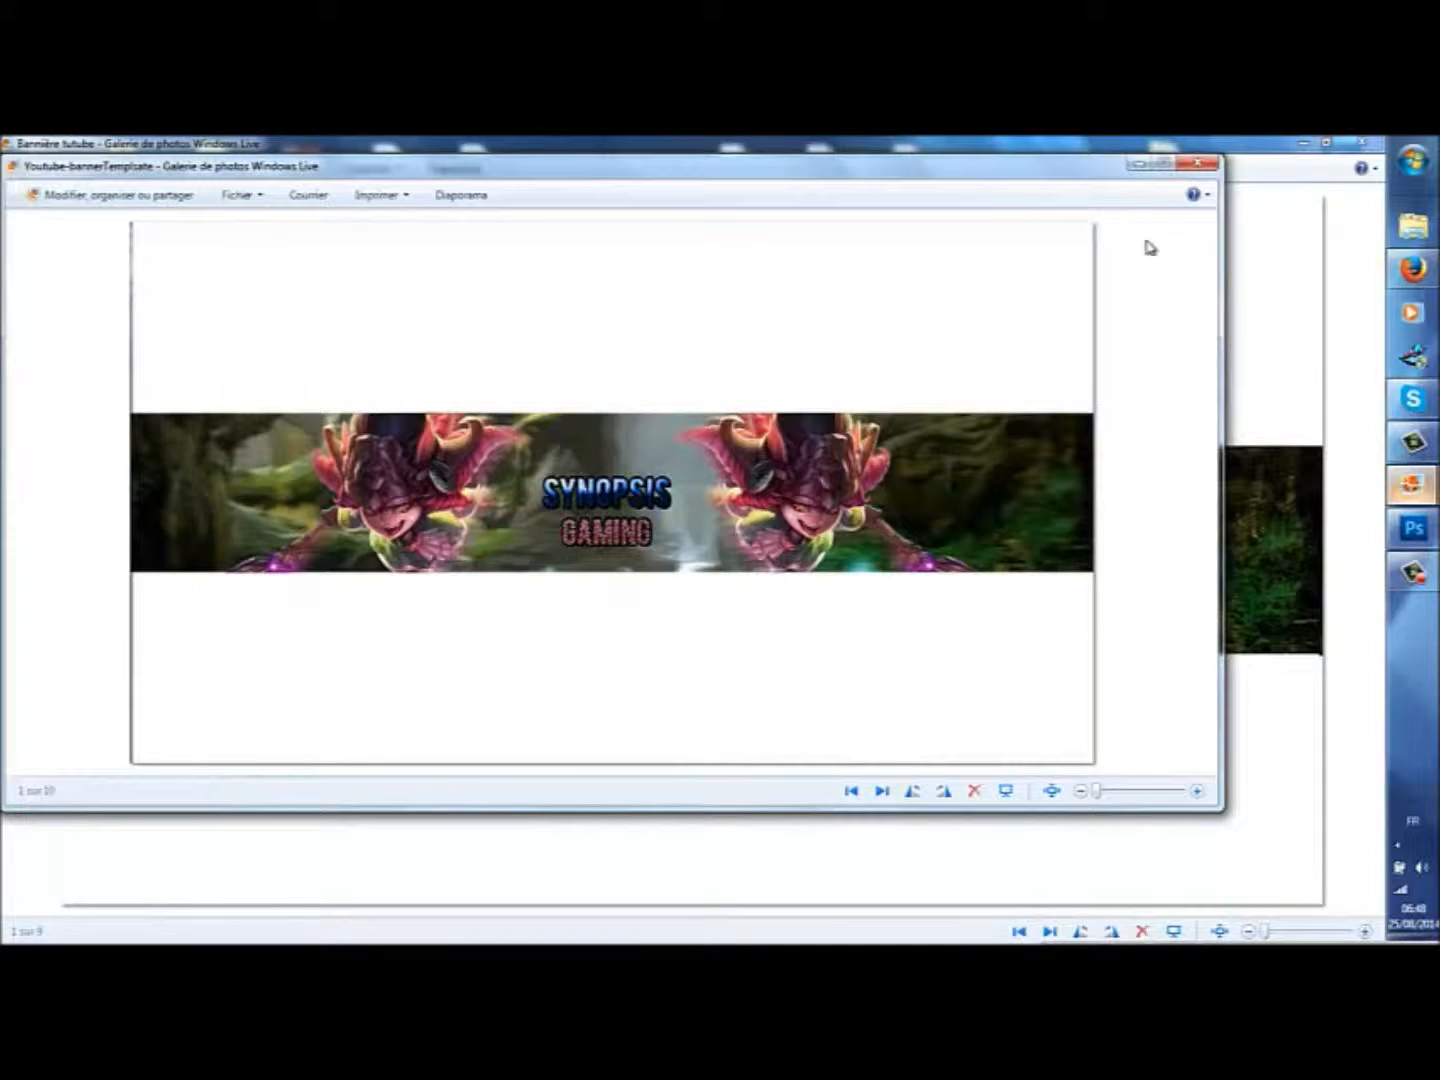
pyautogui.click(1164, 162)
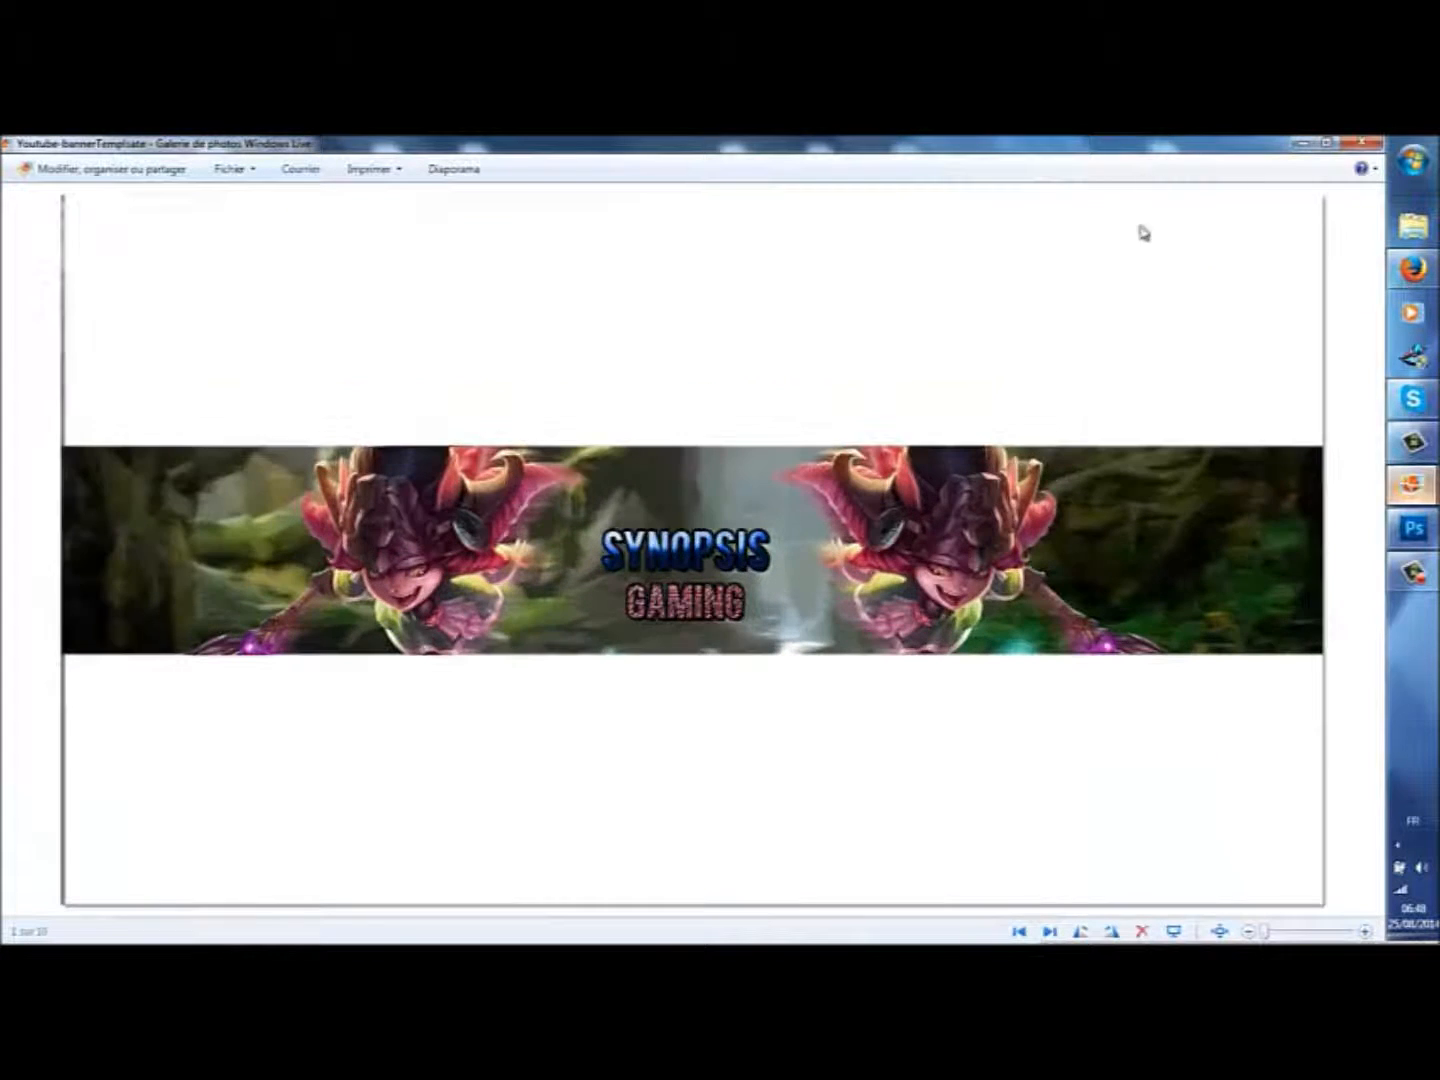
pyautogui.moveTo(1410, 485)
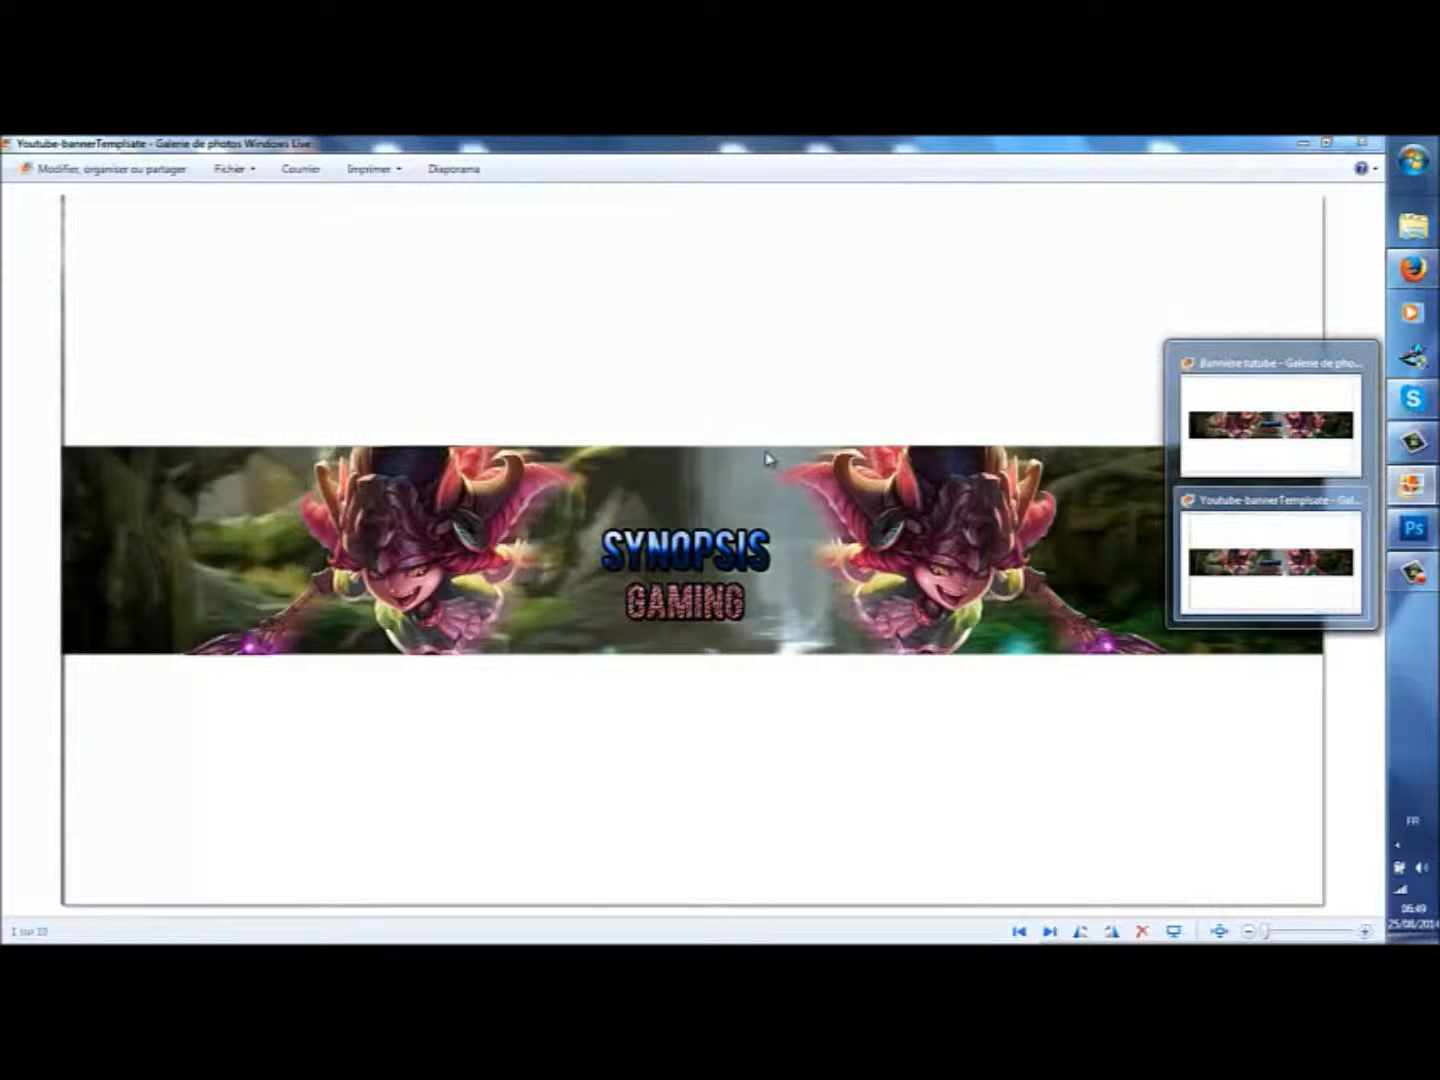
pyautogui.click(1413, 521)
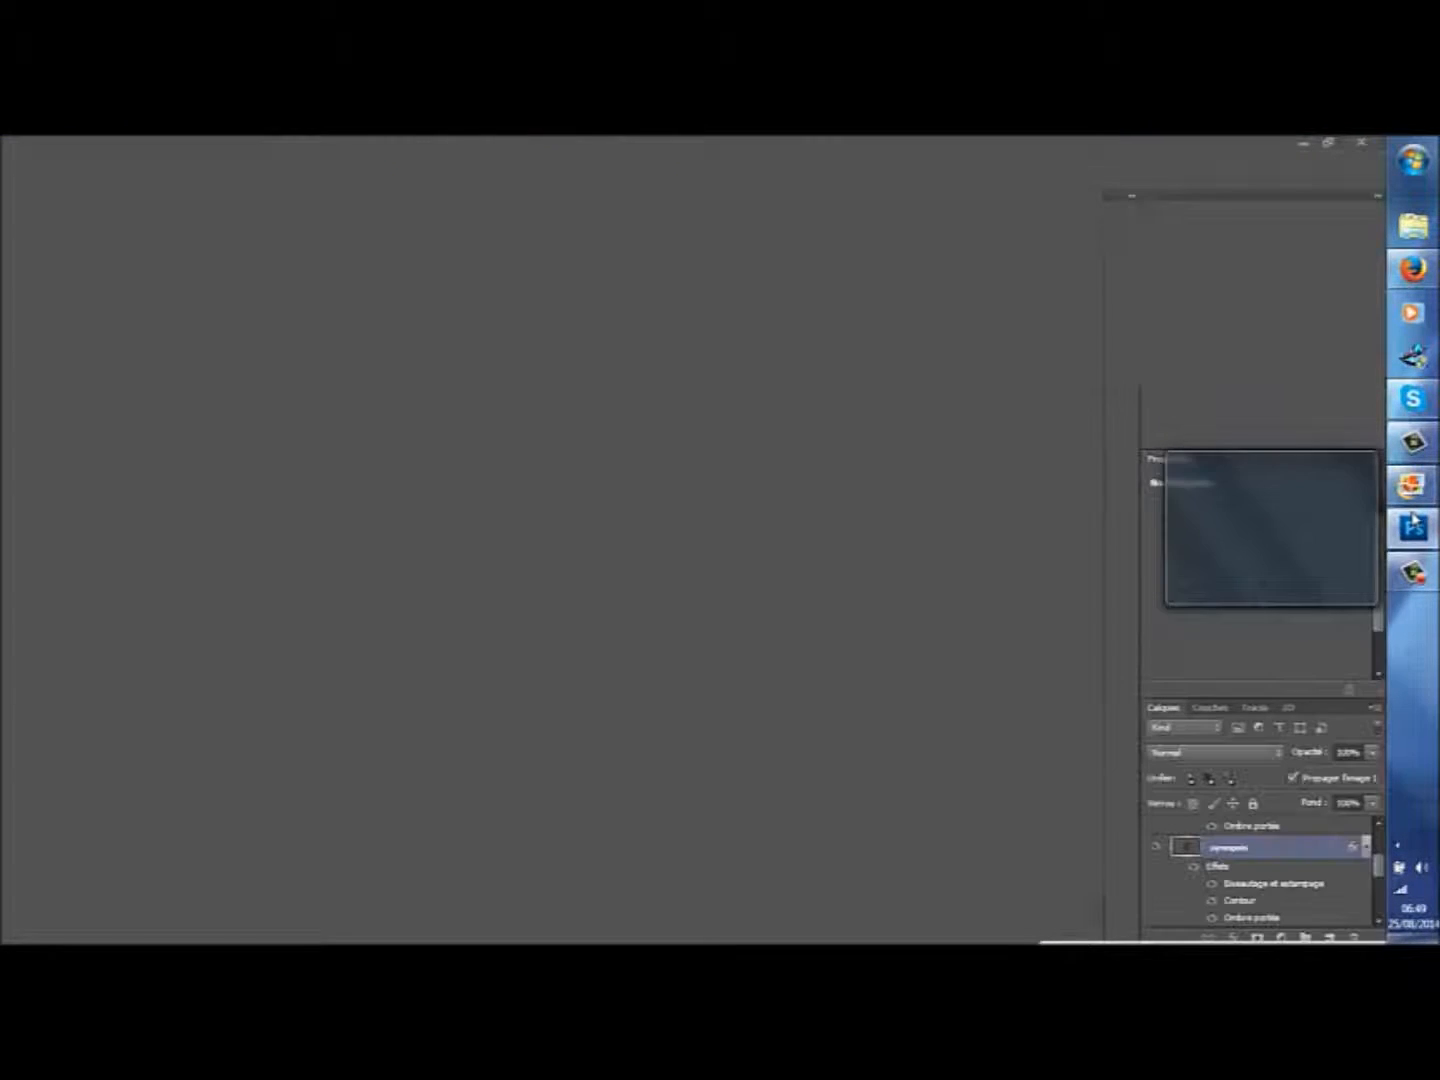
pyautogui.click(1413, 521)
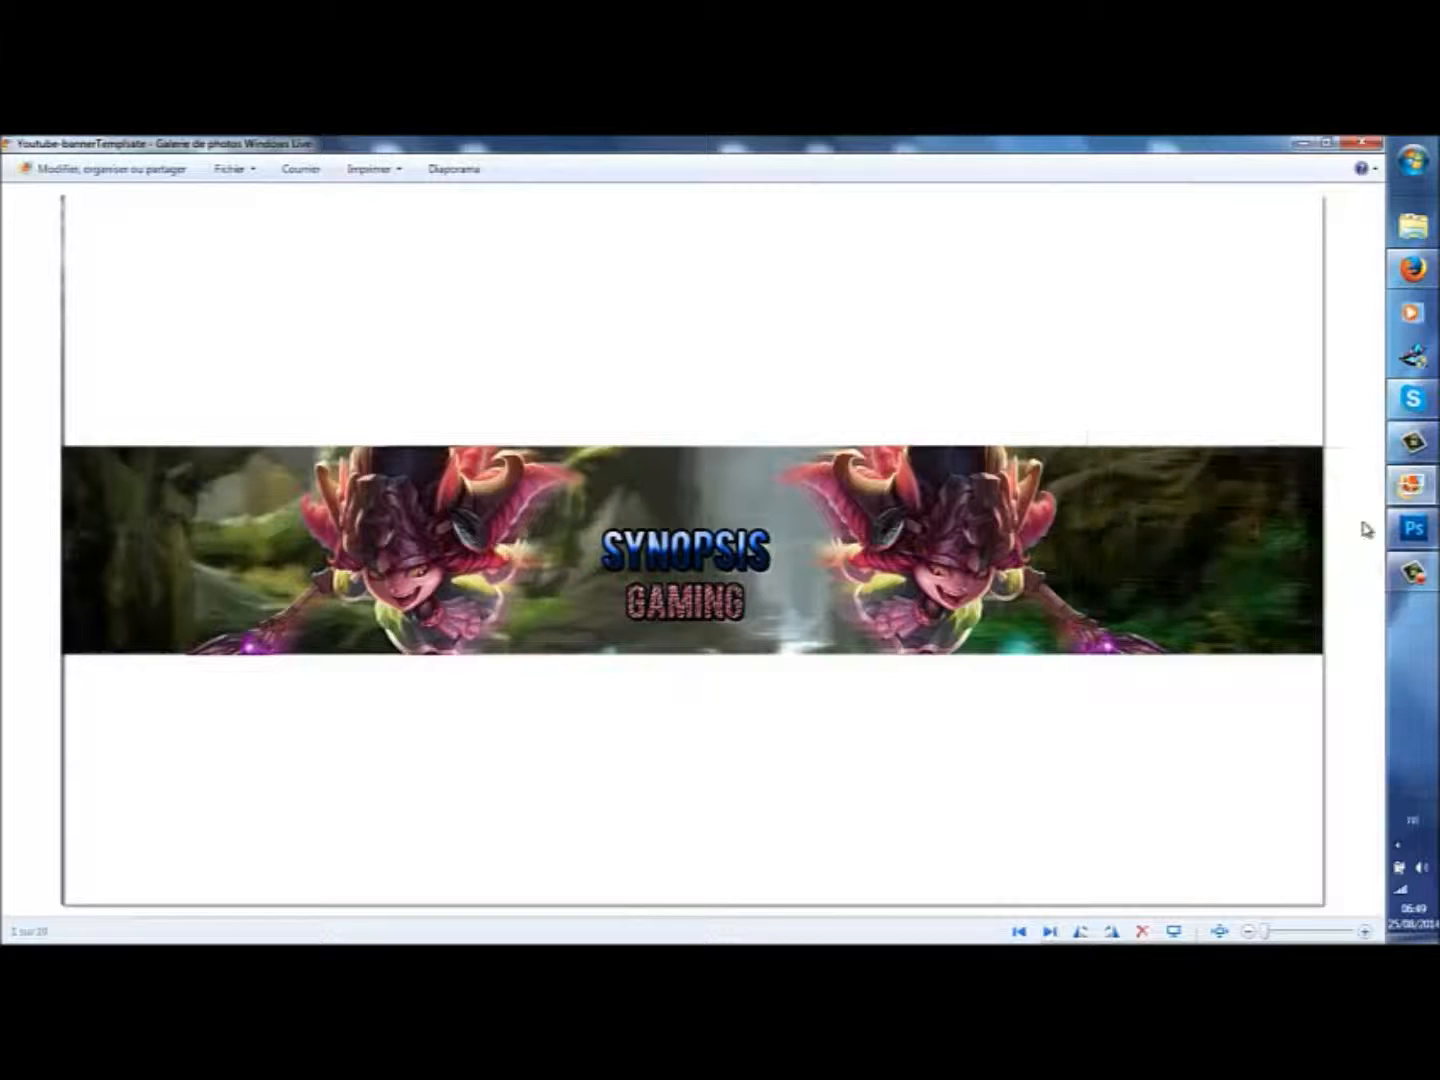
pyautogui.click(1413, 527)
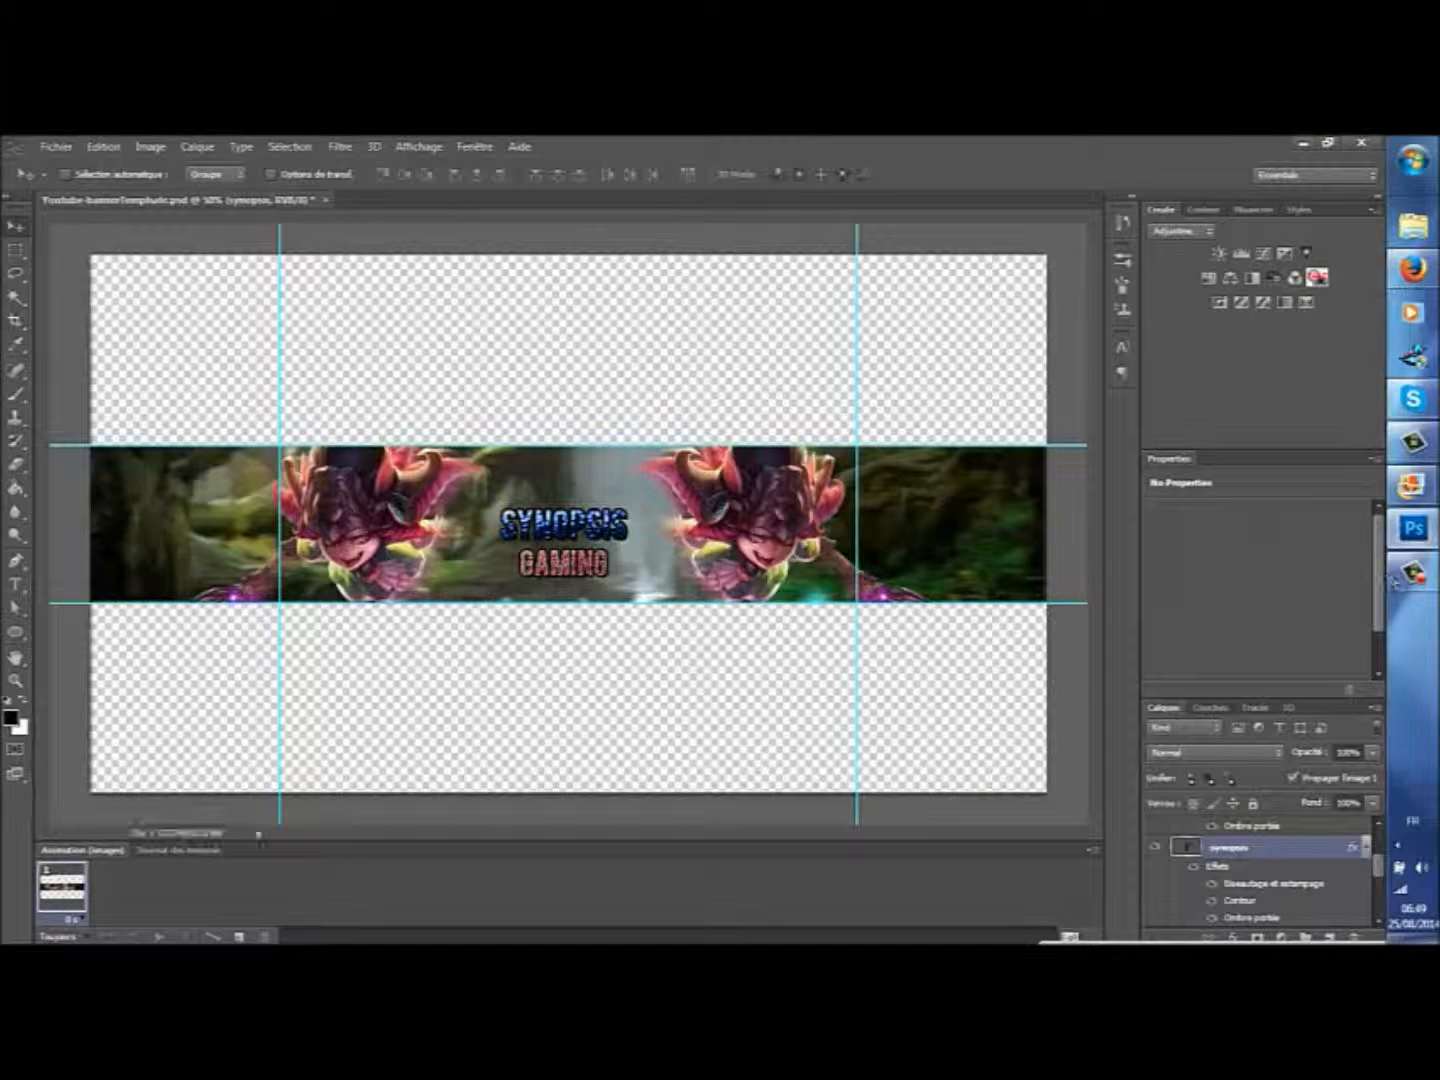
pyautogui.moveTo(1418, 578)
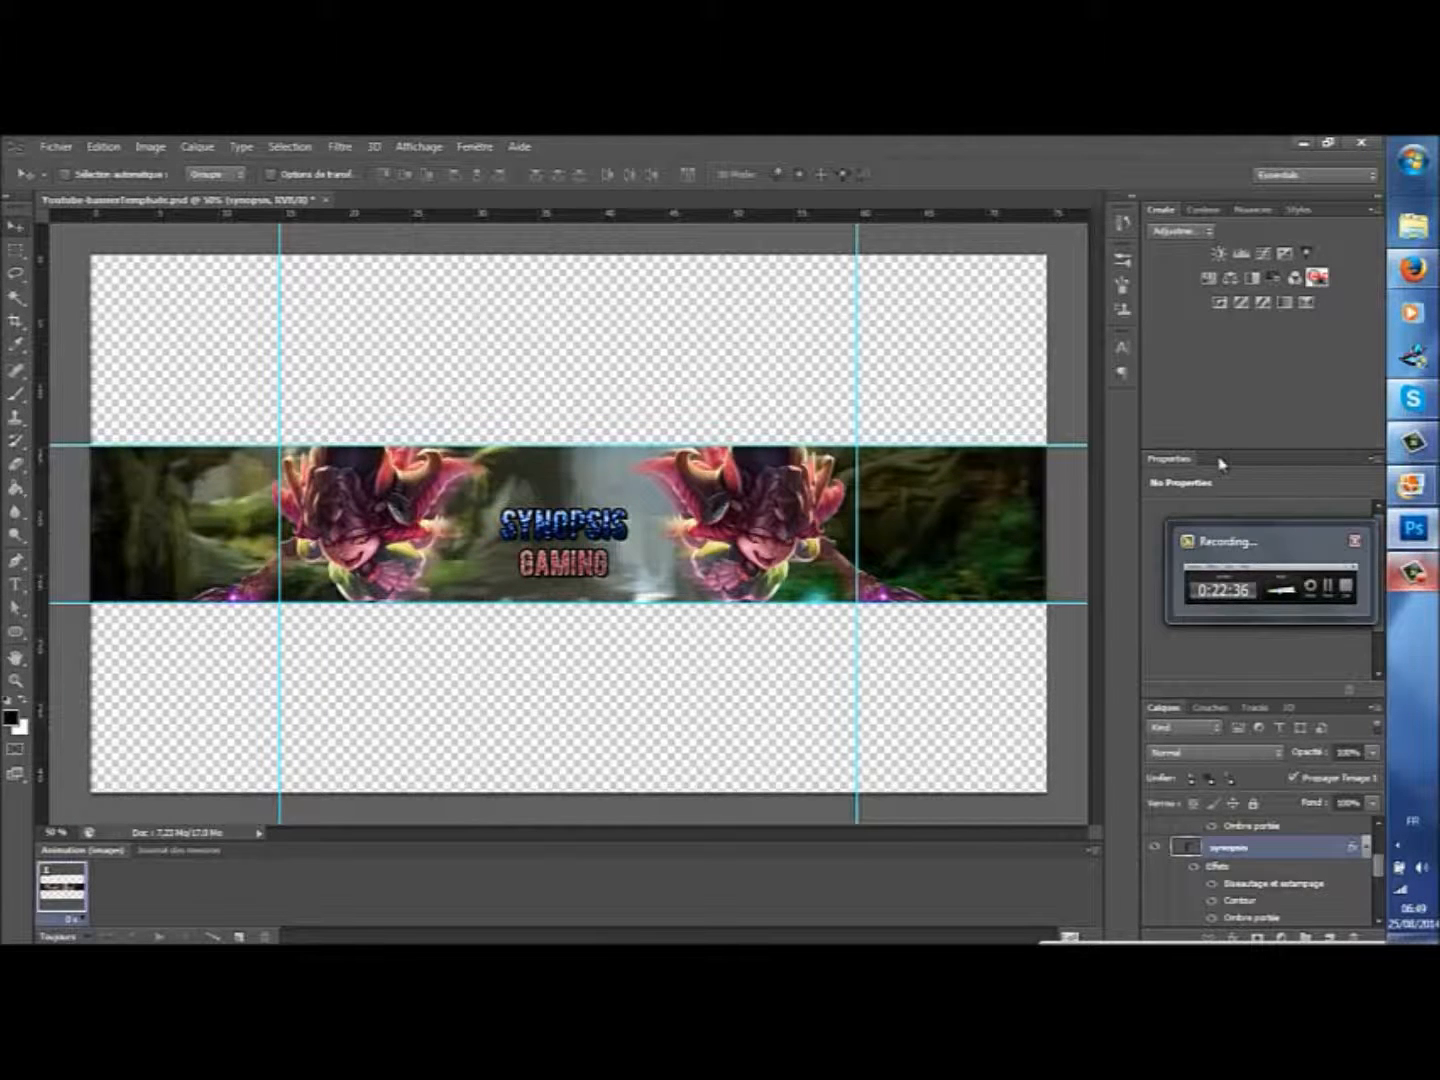
pyautogui.moveTo(1413, 528)
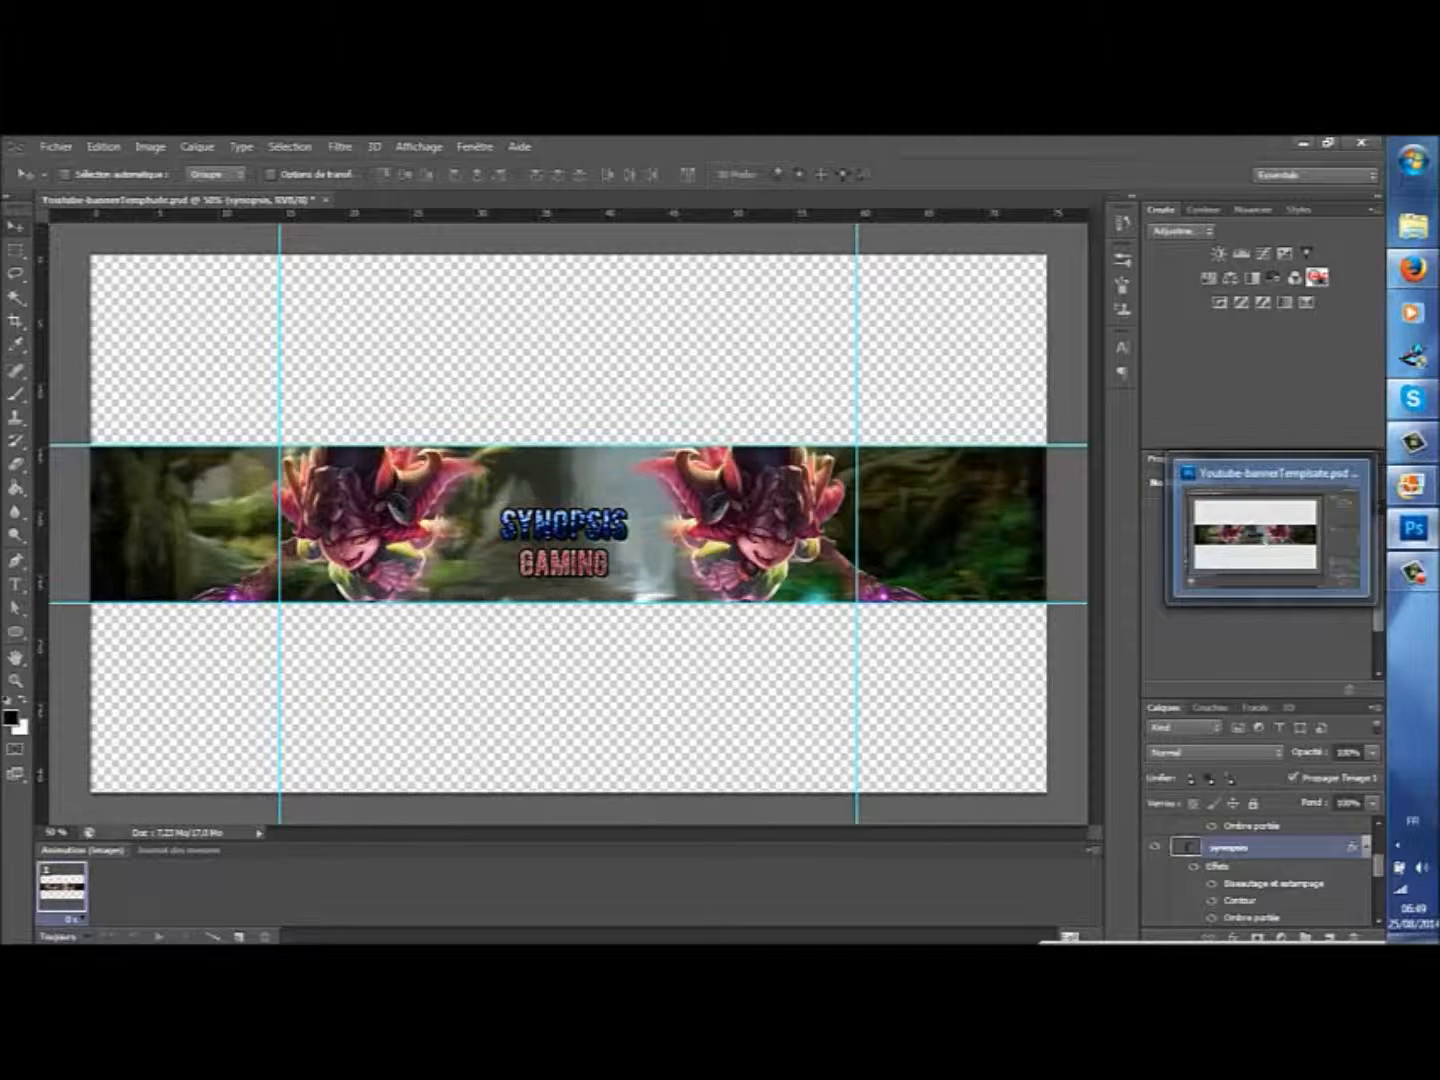